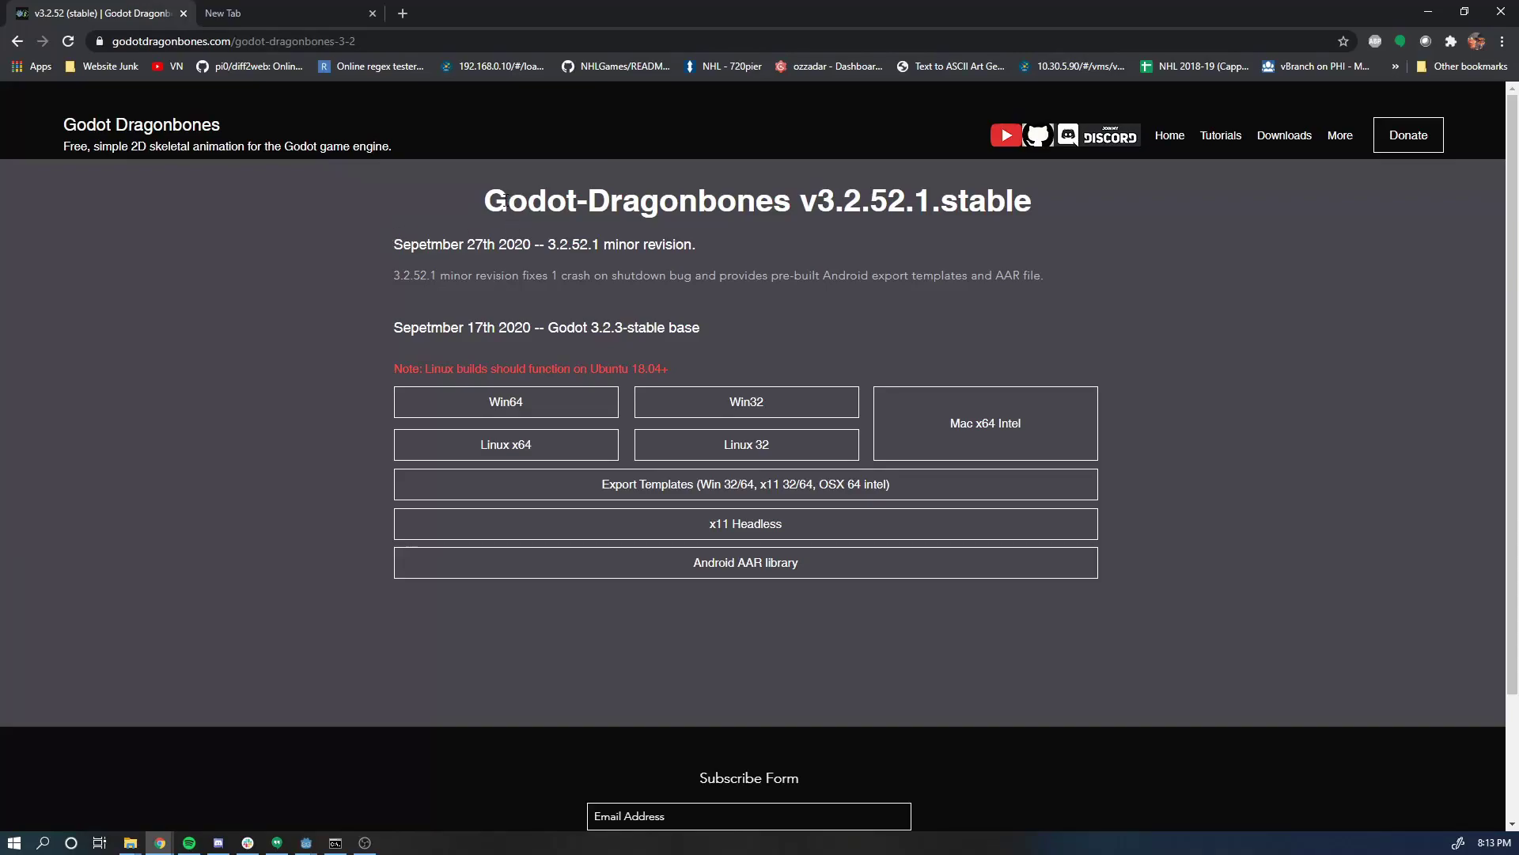
- Download the v3.2.52.1 'Export Templates (Win 32/64, x11 32/64, OSX 64 intel)' zip
left_click_drag(503, 202, 928, 236)
left_click(884, 245)
left_click_drag(484, 200, 704, 274)
left_click(829, 287)
left_click(538, 486)
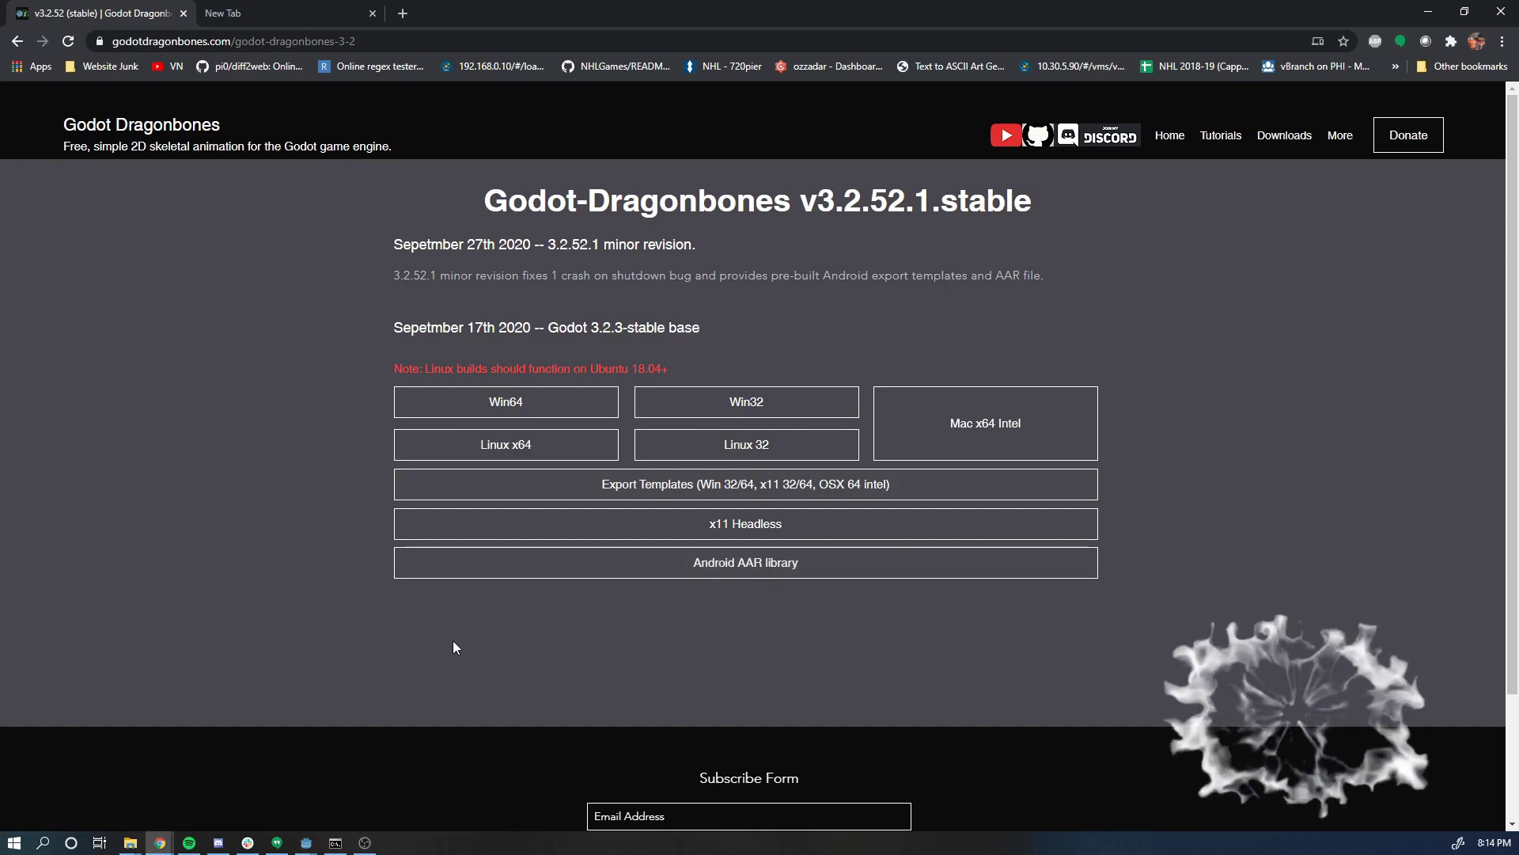
- Uninstall the 3.2.52.stable export templates from the Export Template Manager
left_click(306, 842)
left_click(369, 794)
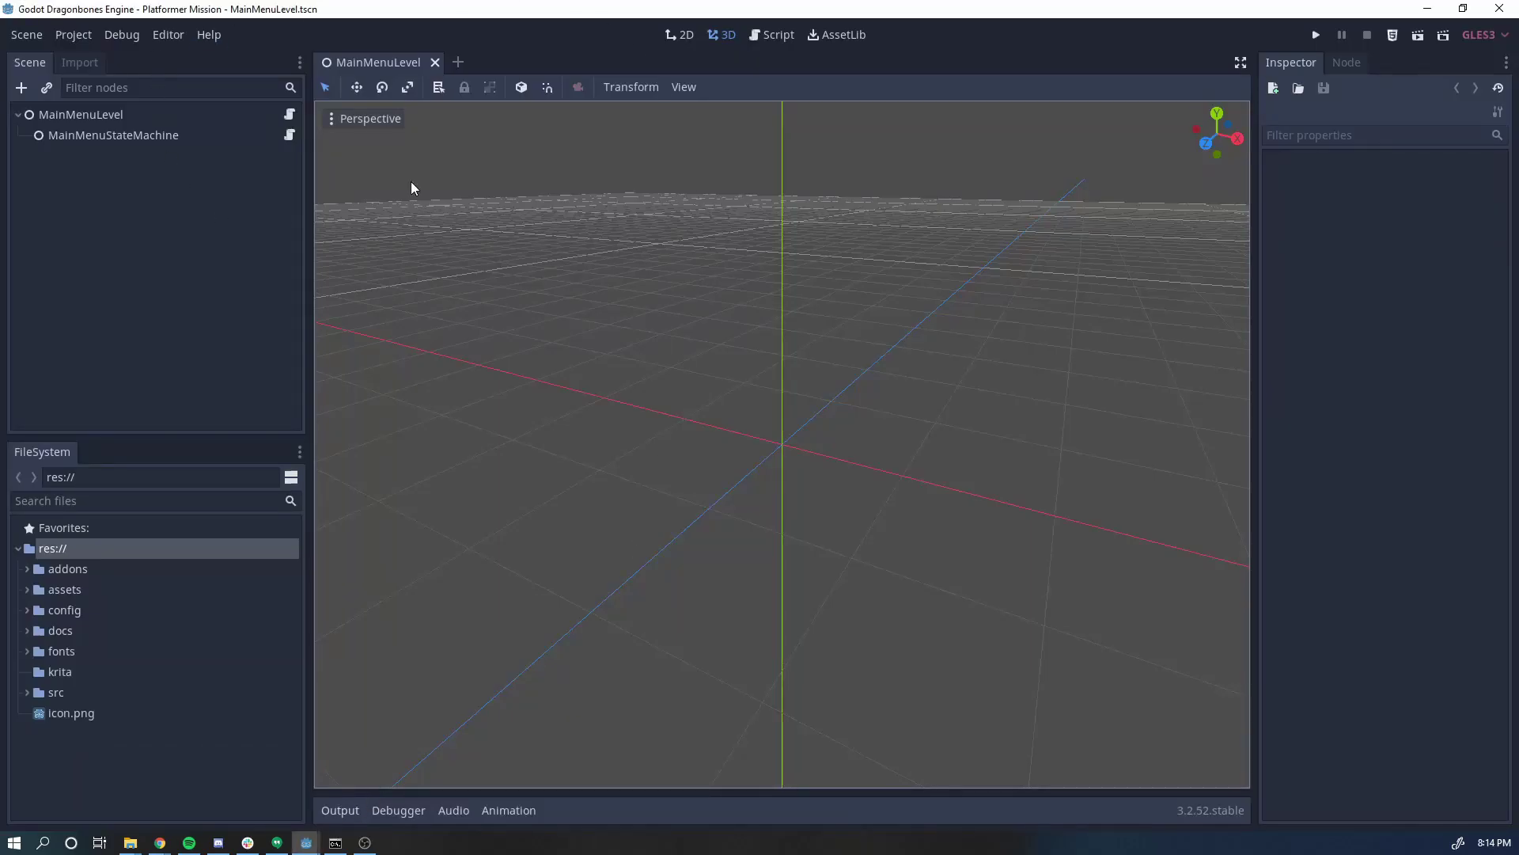
left_click(162, 34)
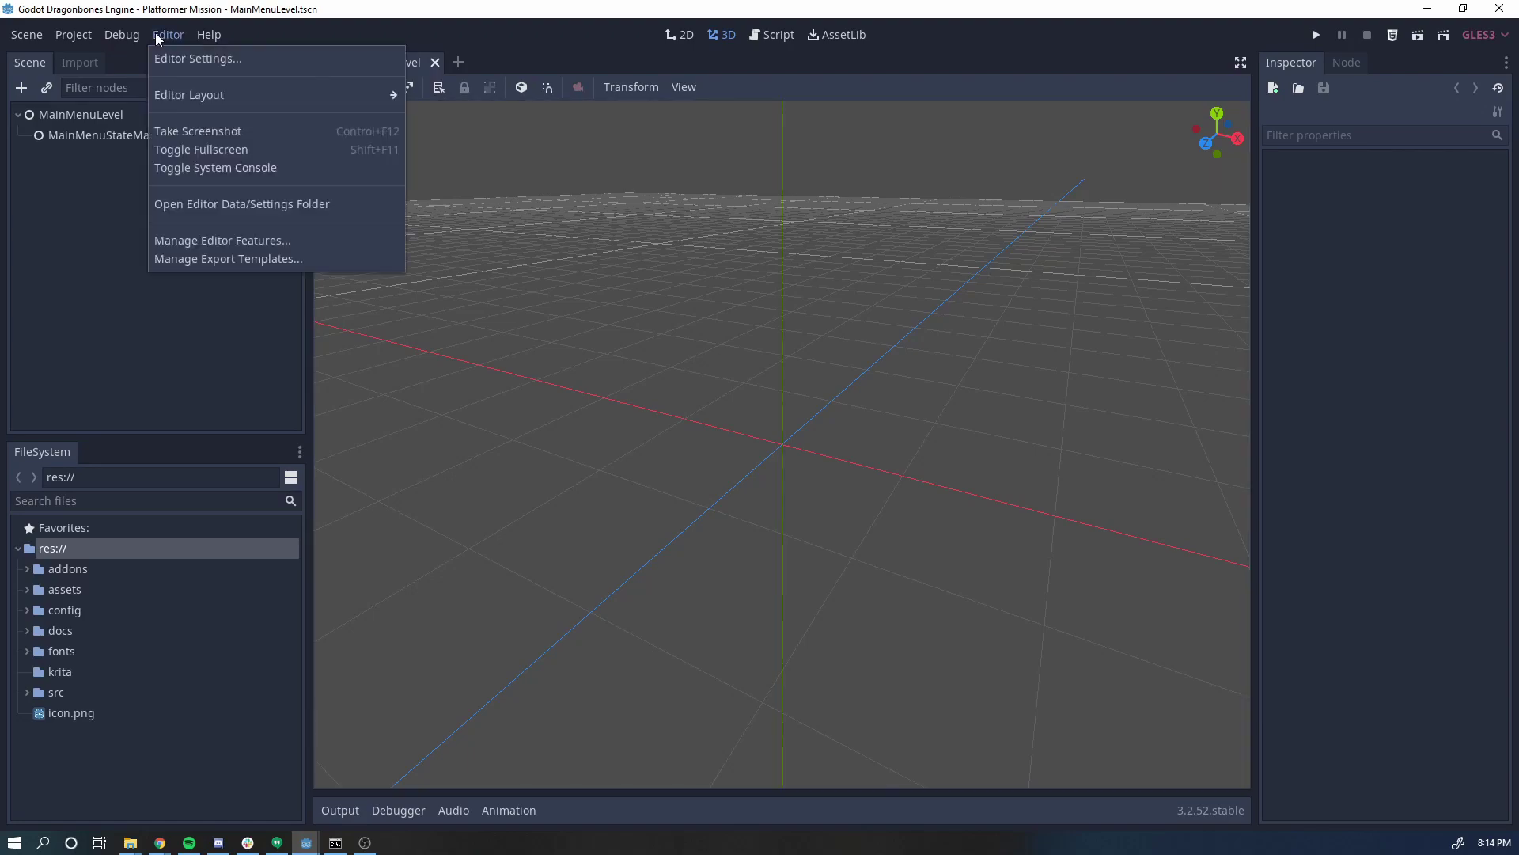
left_click(208, 259)
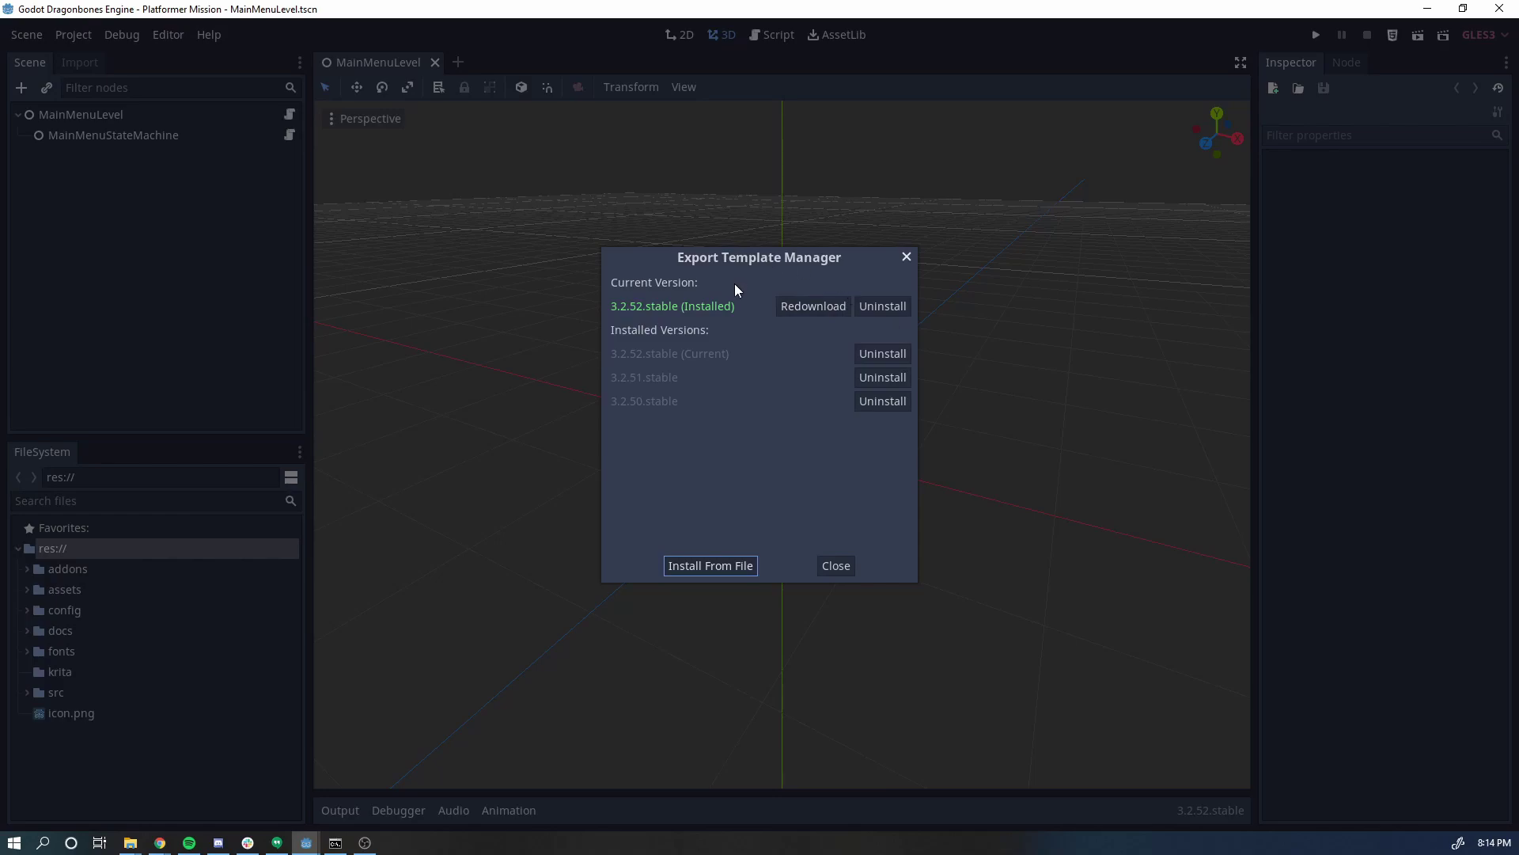
left_click(883, 306)
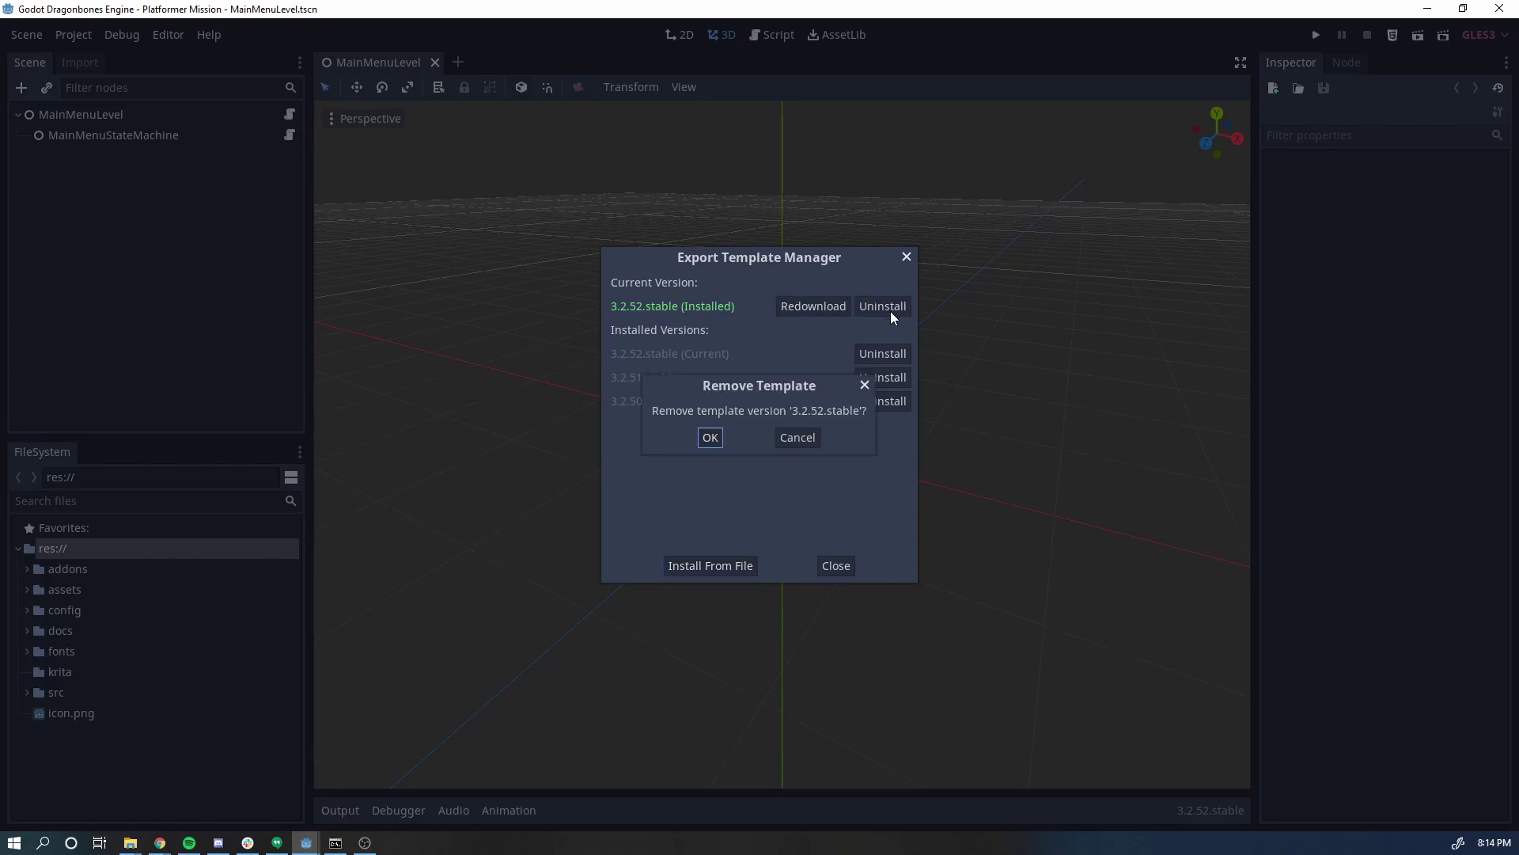
left_click(710, 439)
- Install templates from godot-dragonbones_3.2.52.1_templates.tpz.zip in Desktop/GodotDragonbones/3.2.52.1/compressed
left_click(701, 564)
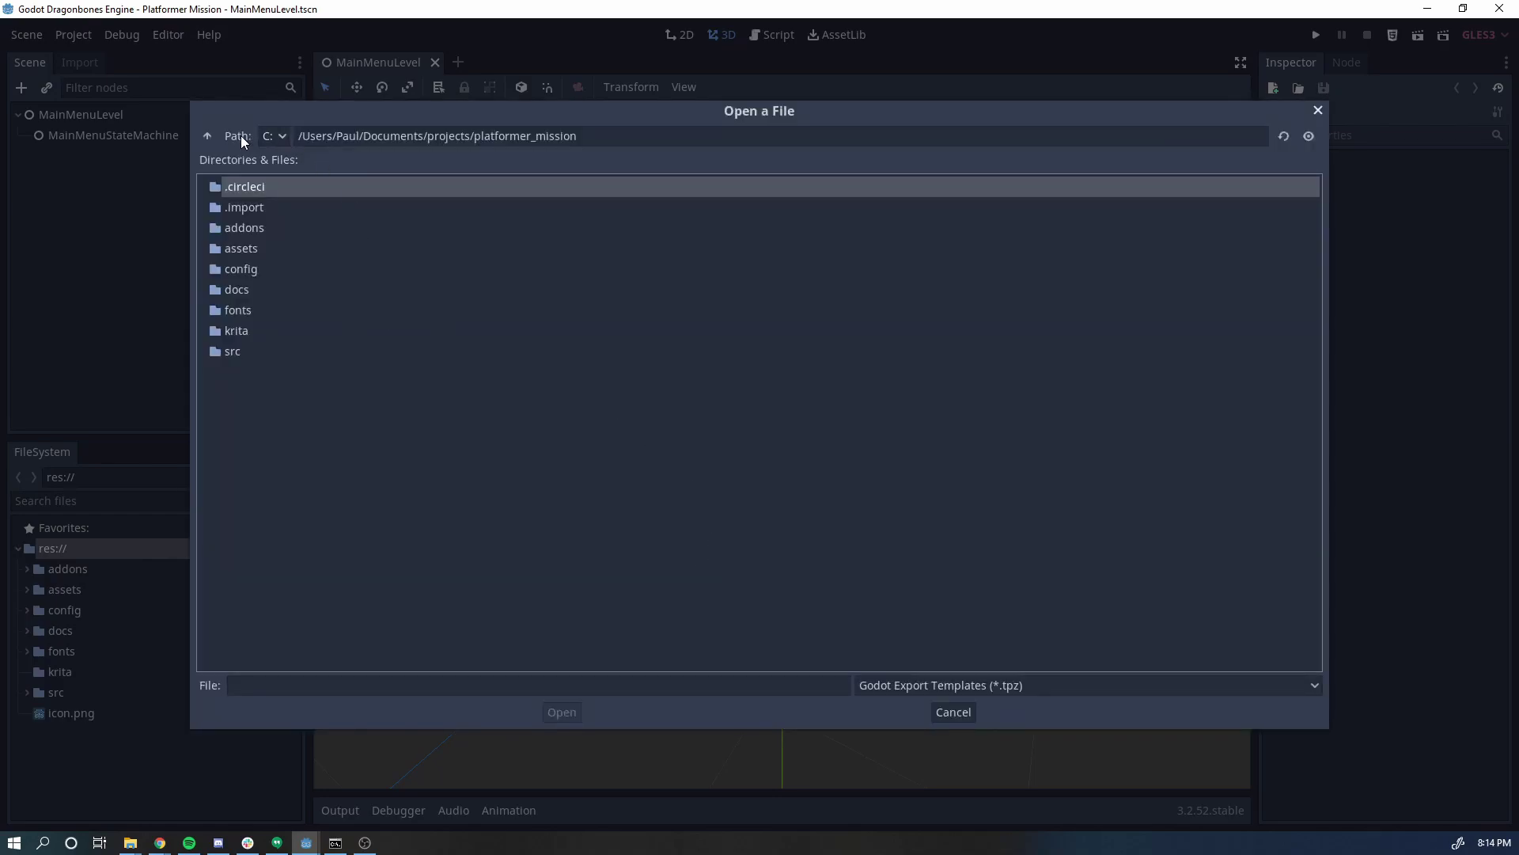
left_click(208, 135)
left_click(207, 135)
left_click(207, 135)
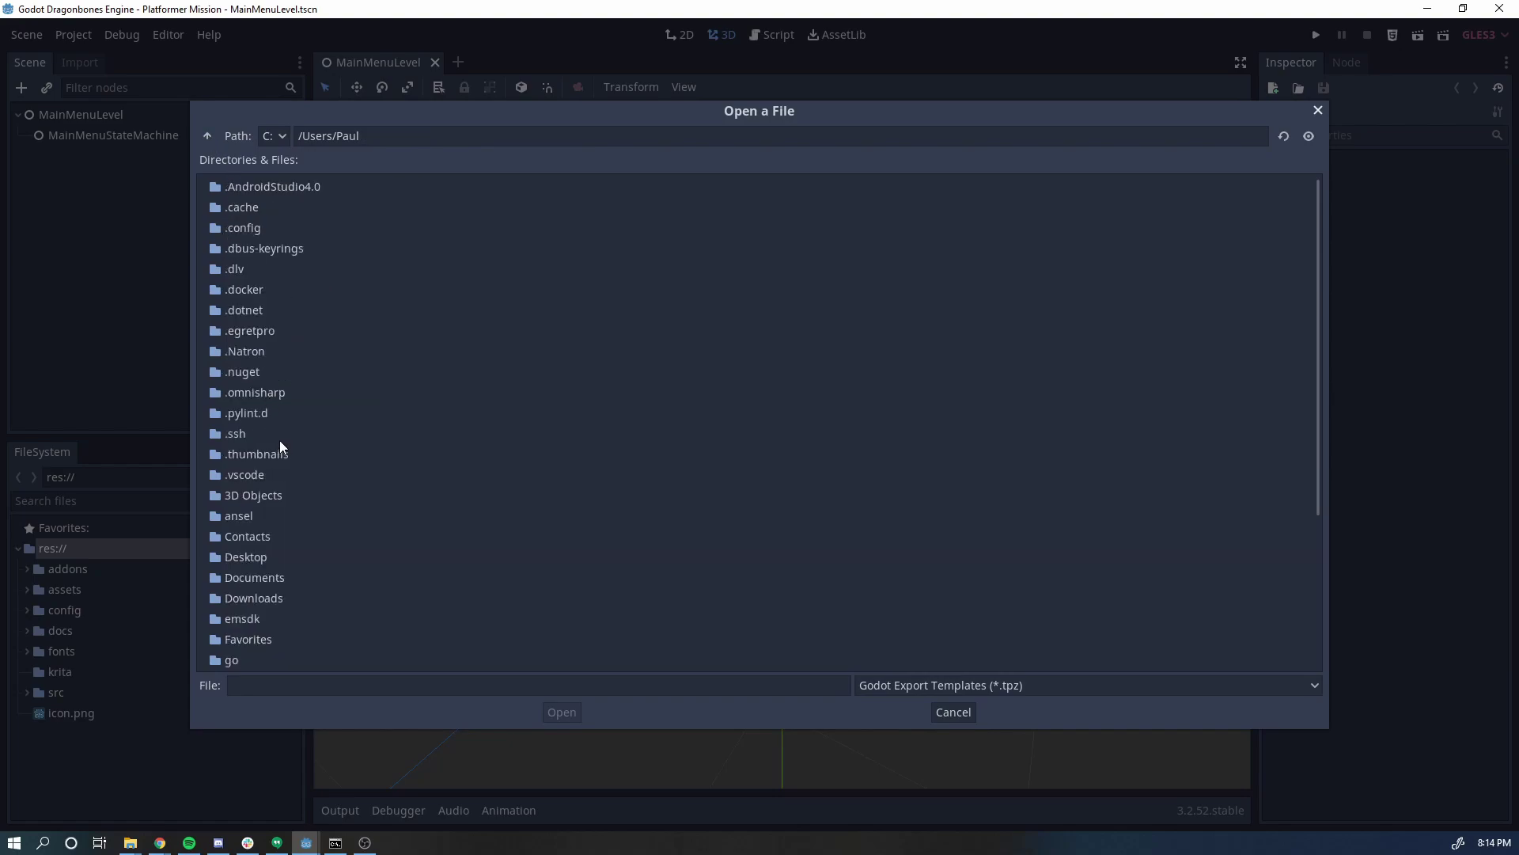
double_click(239, 556)
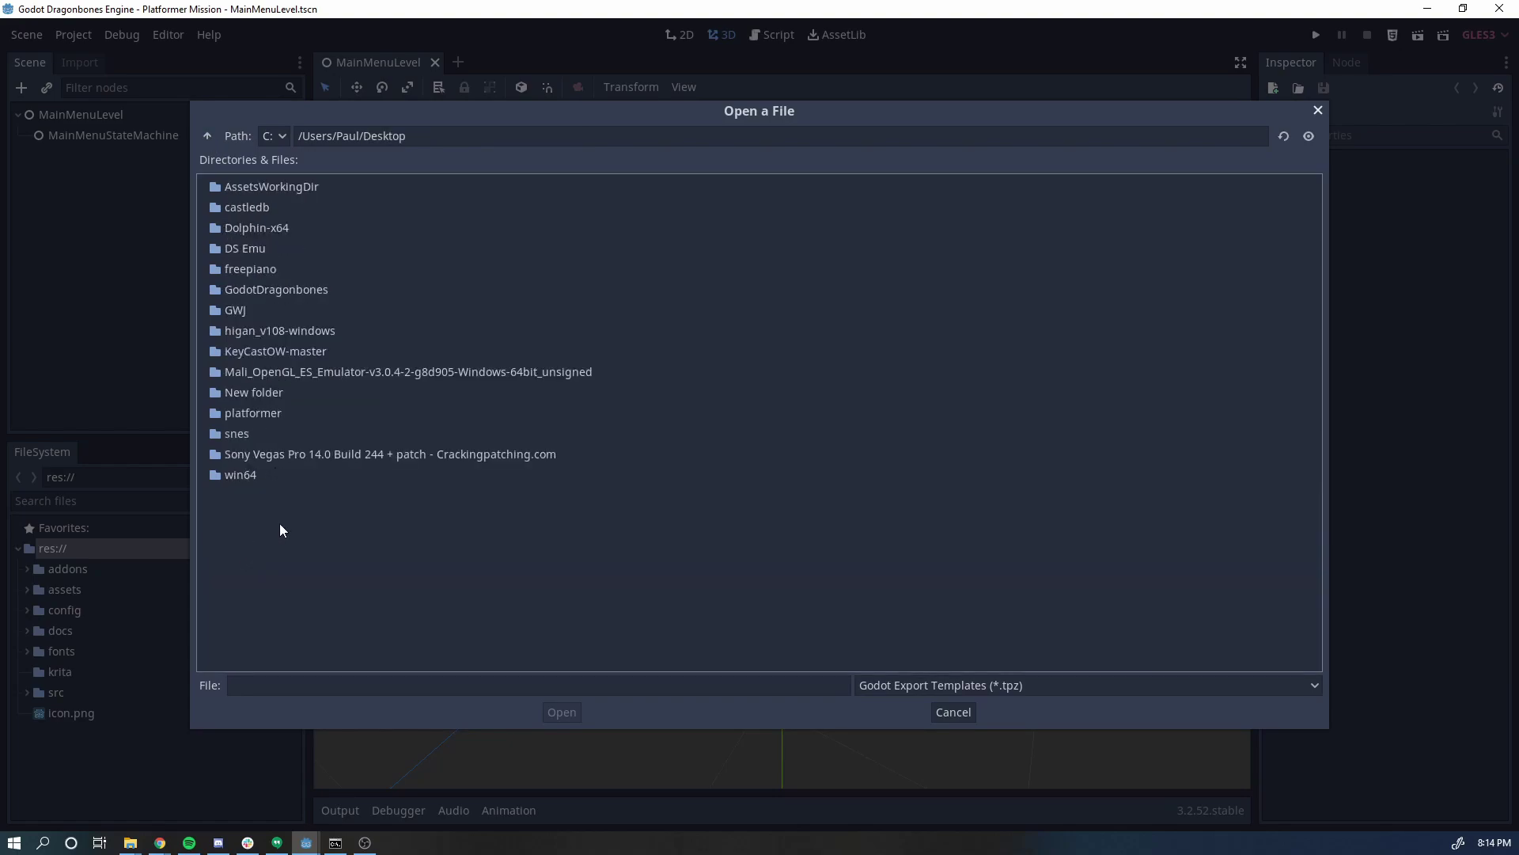
double_click(290, 288)
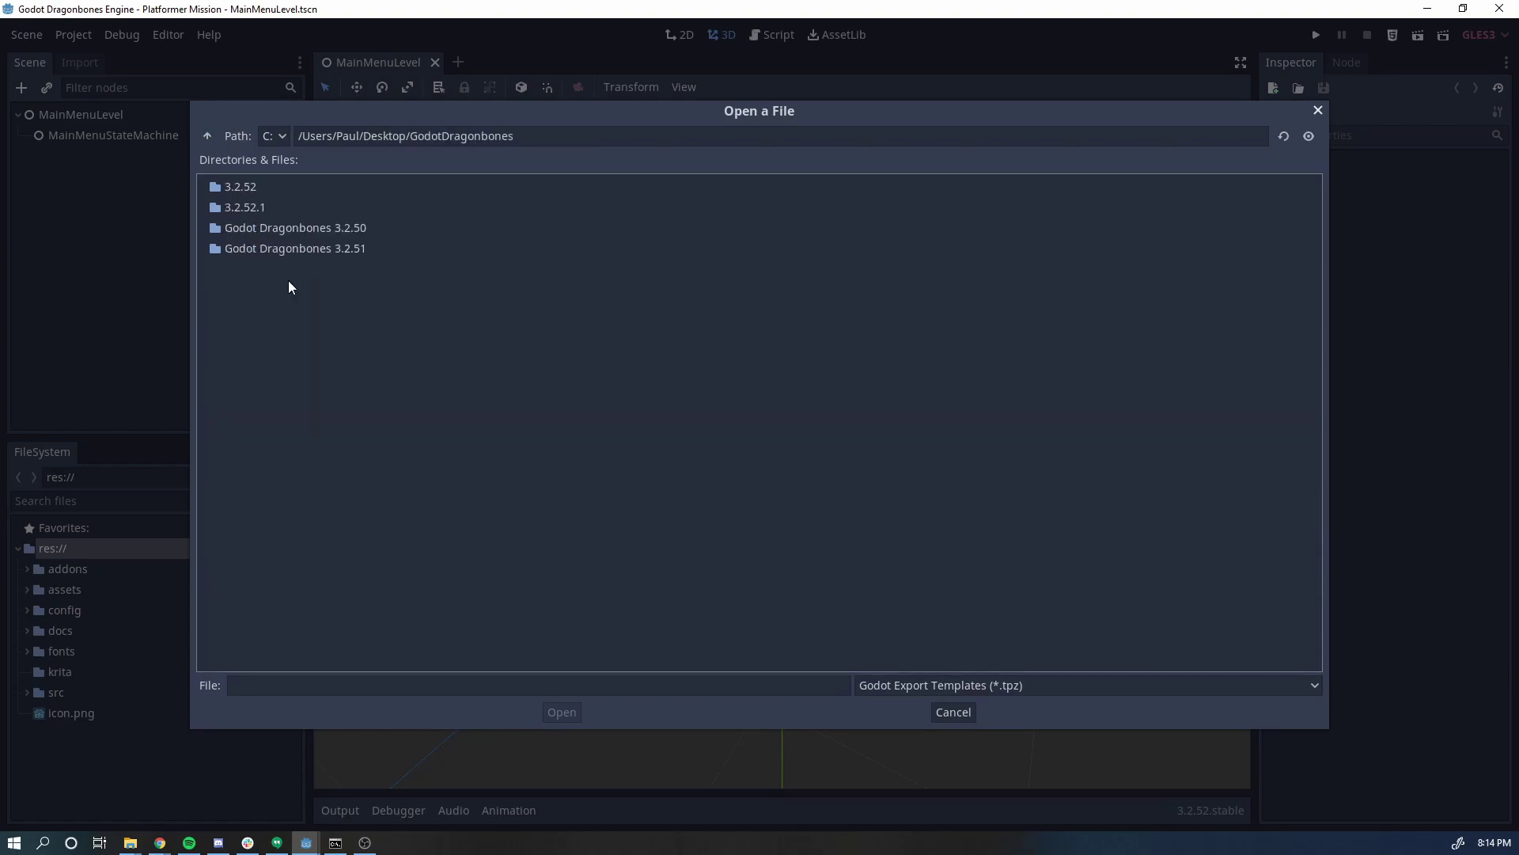
double_click(266, 205)
double_click(269, 188)
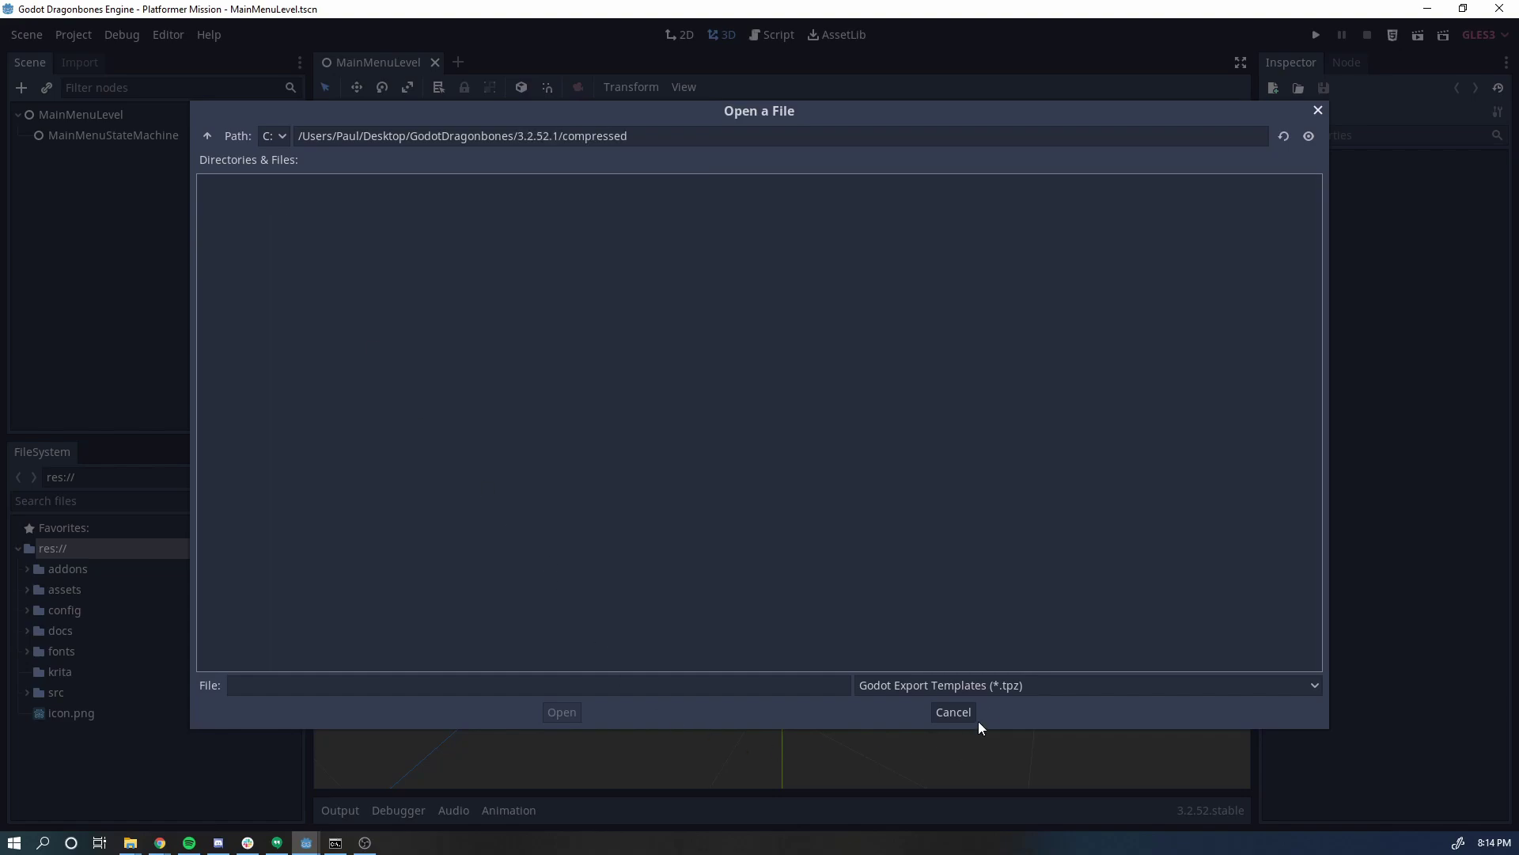
left_click(981, 684)
left_click(862, 729)
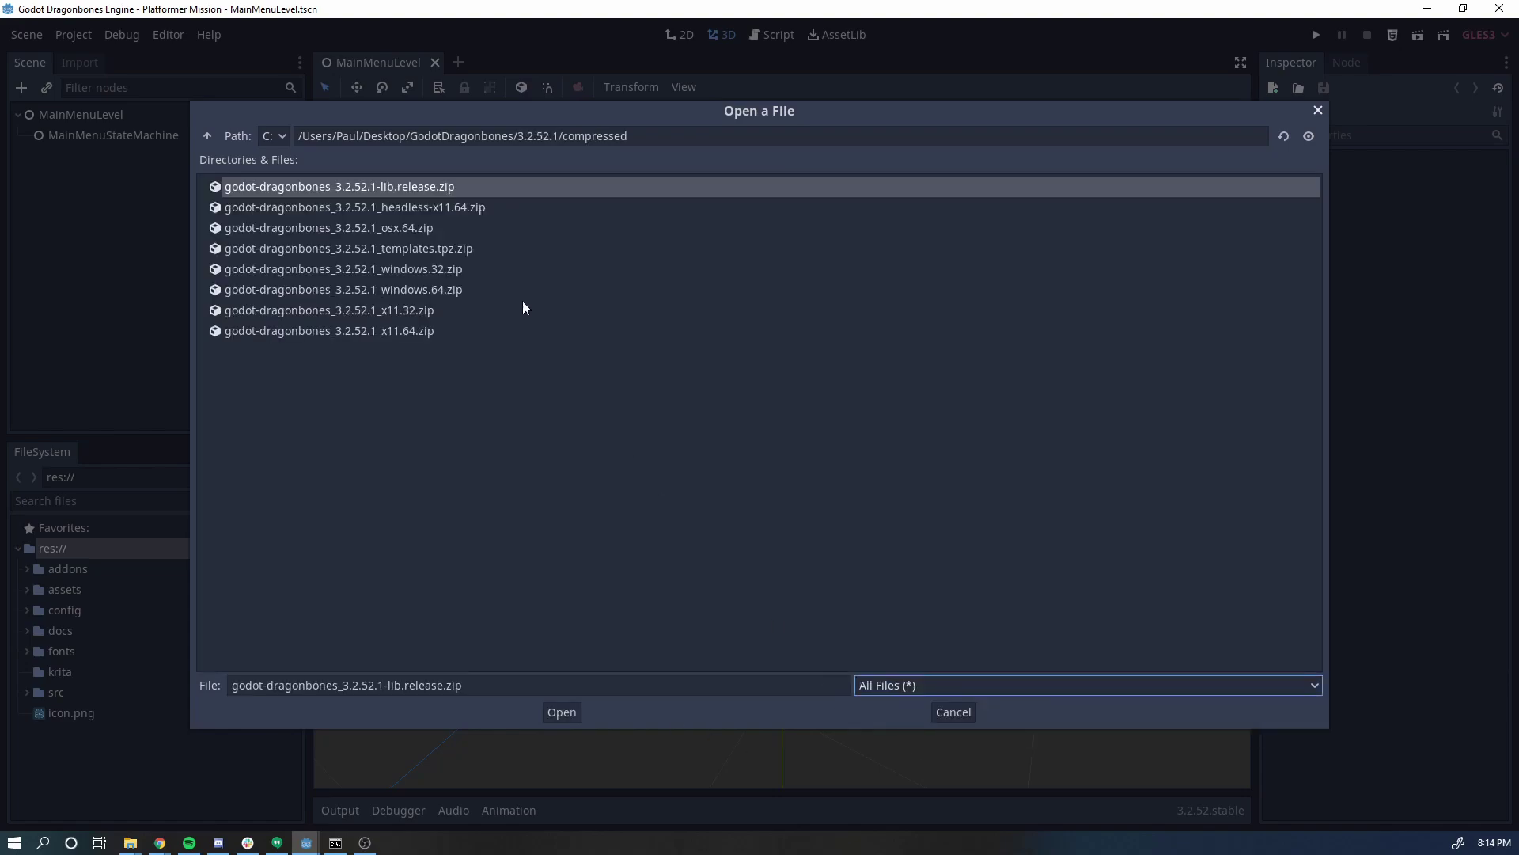
left_click(459, 252)
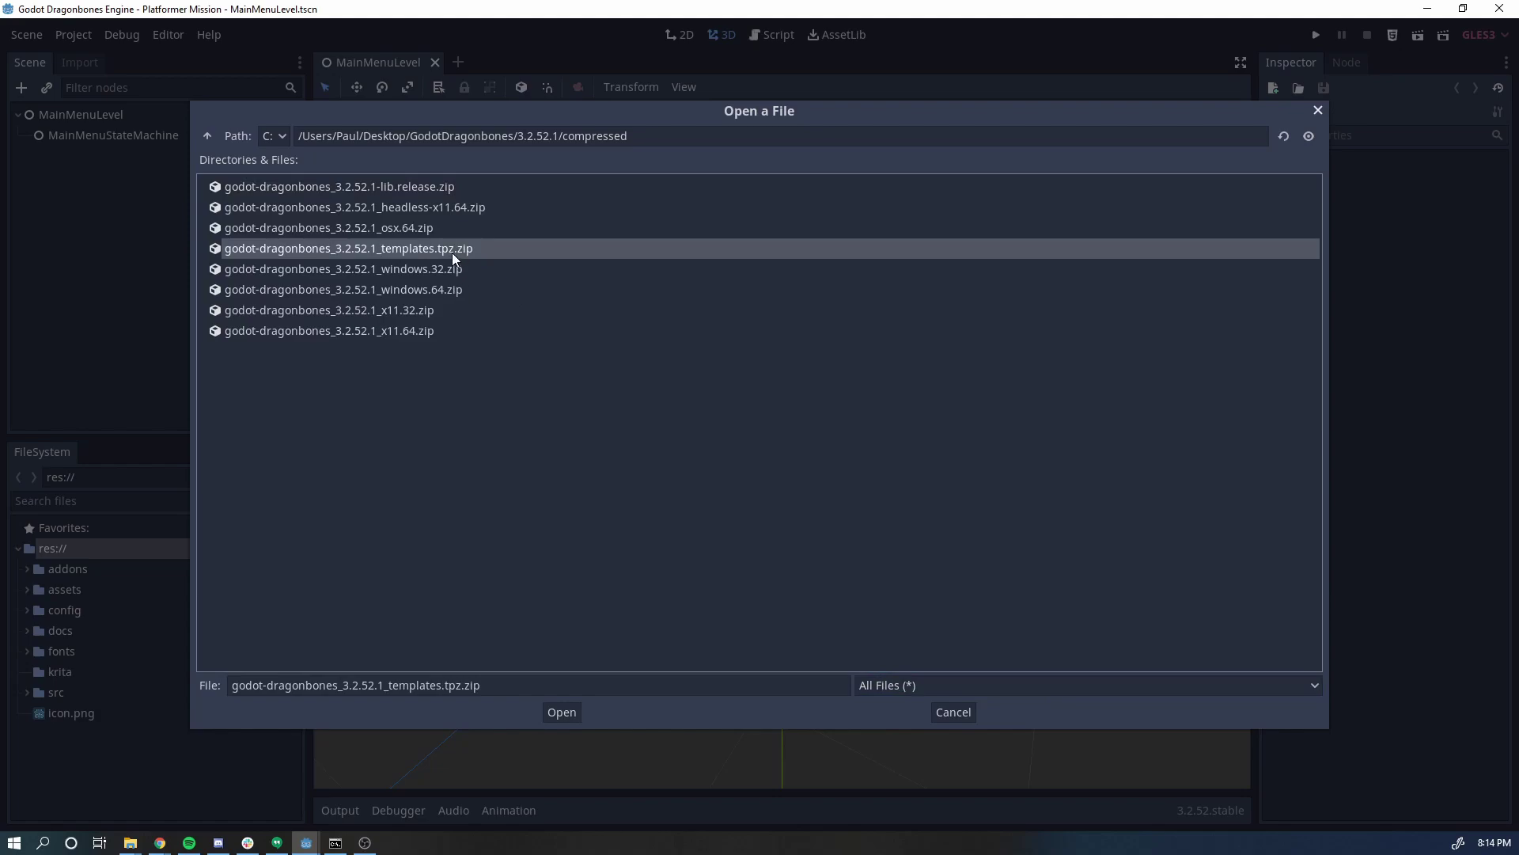
double_click(452, 252)
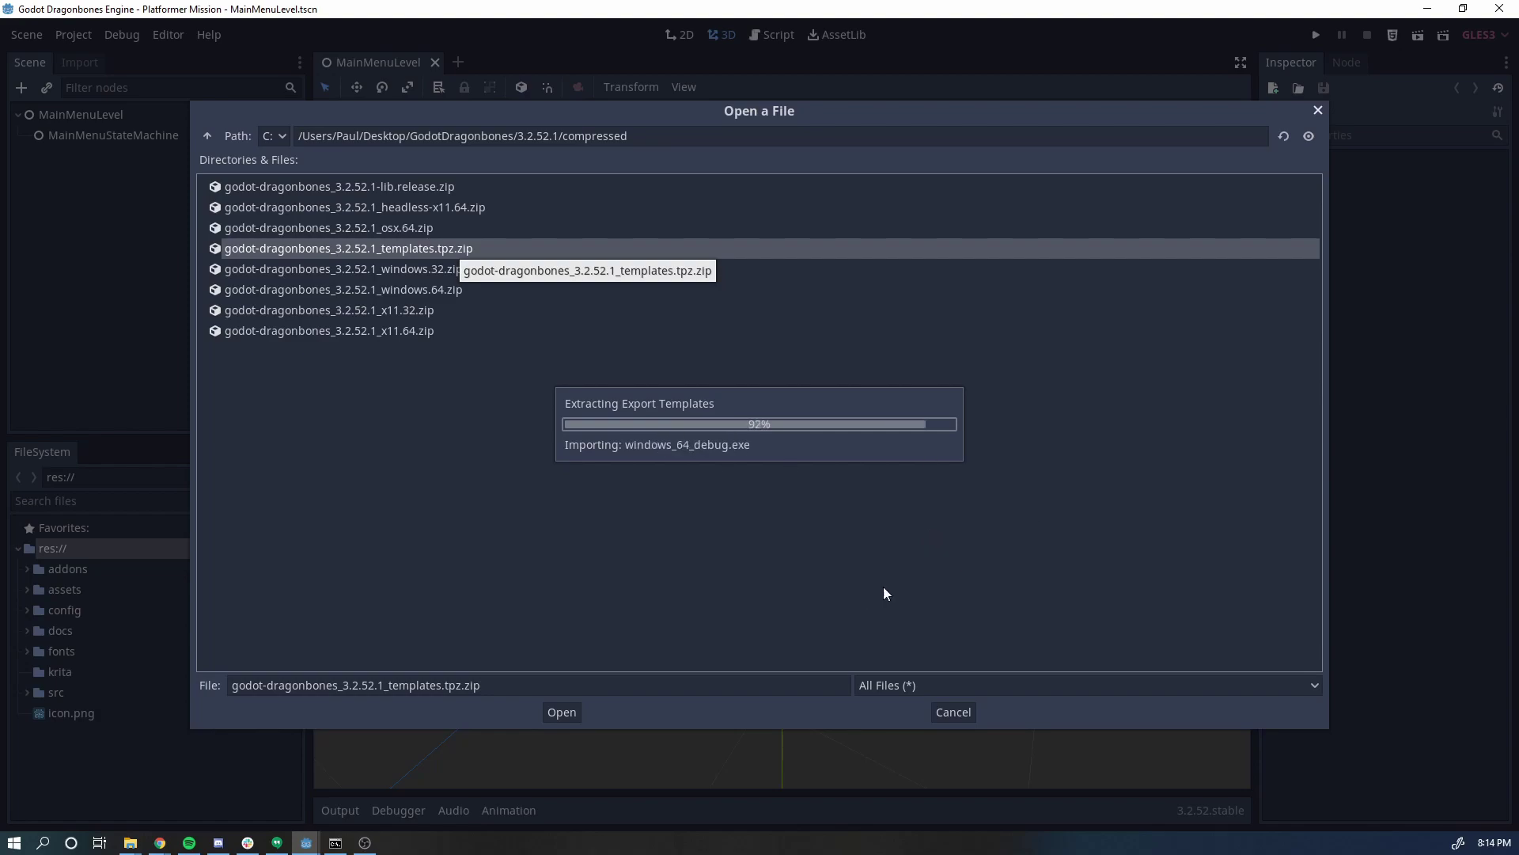
left_click(838, 566)
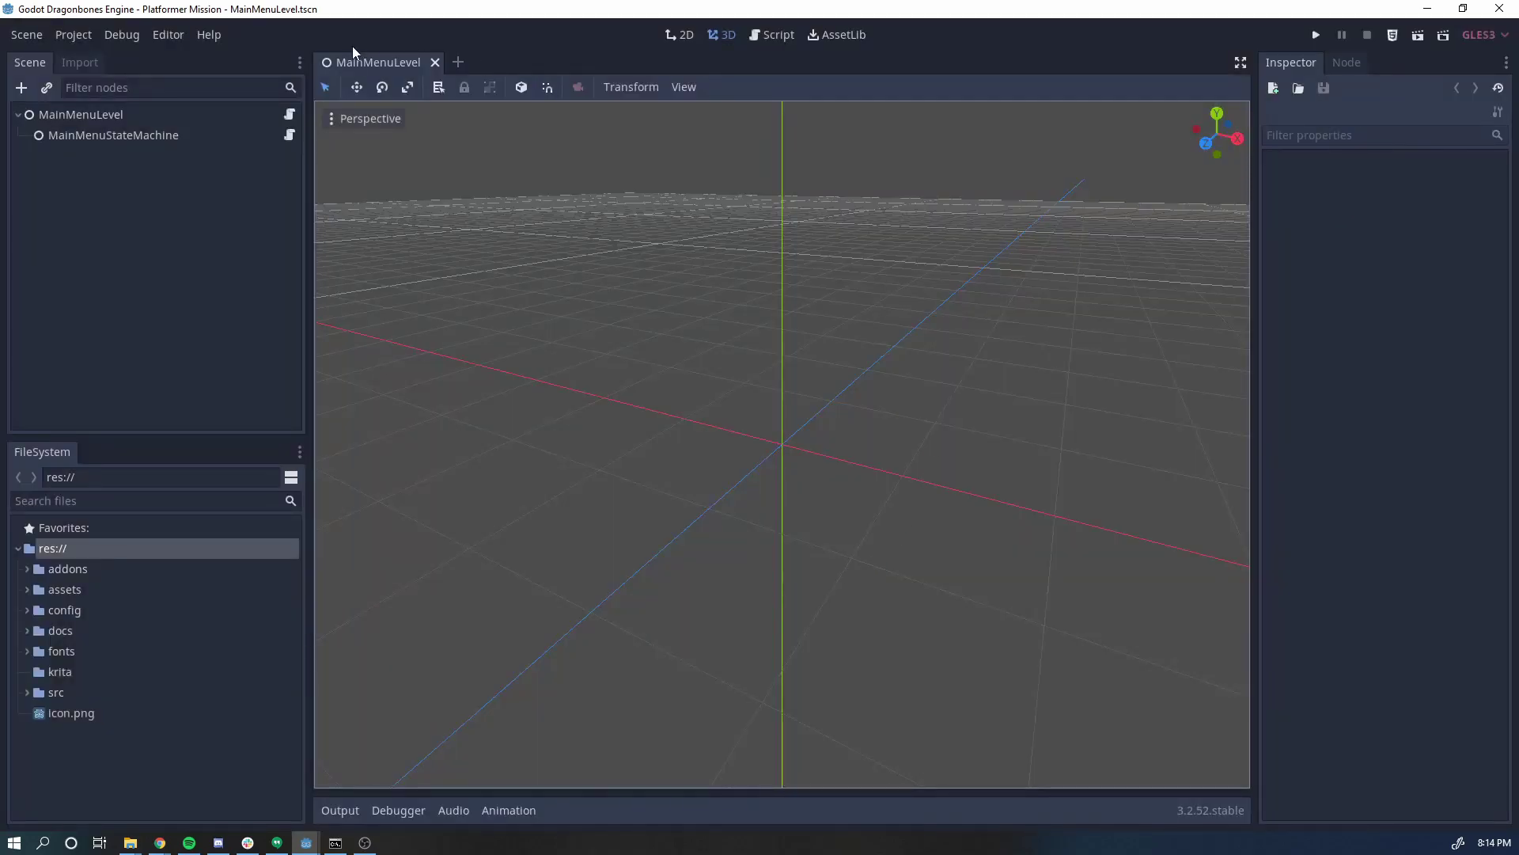
left_click(73, 34)
left_click(95, 131)
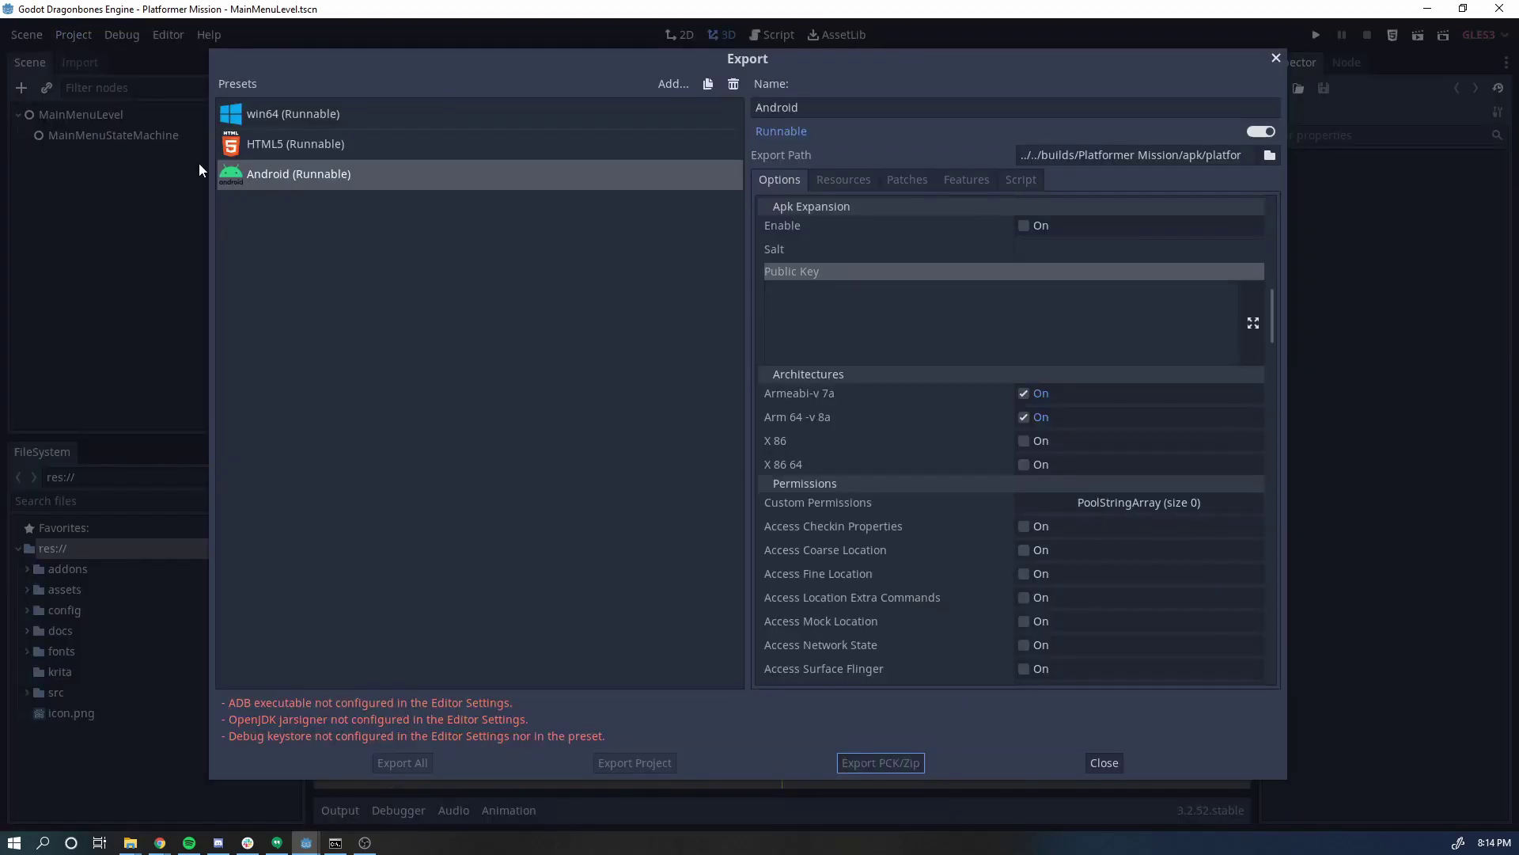
left_click(672, 84)
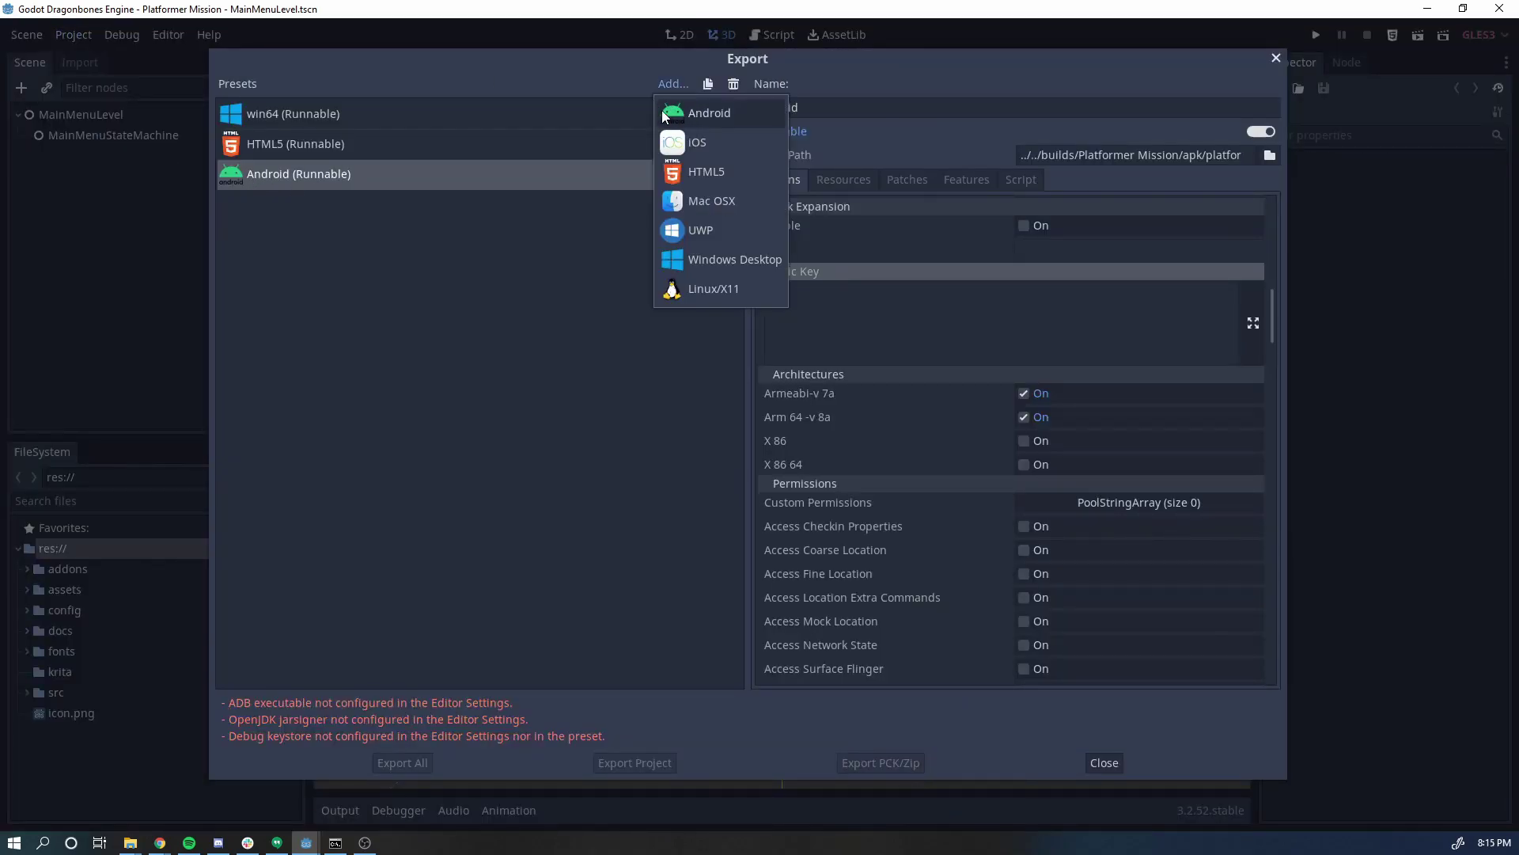
left_click(330, 182)
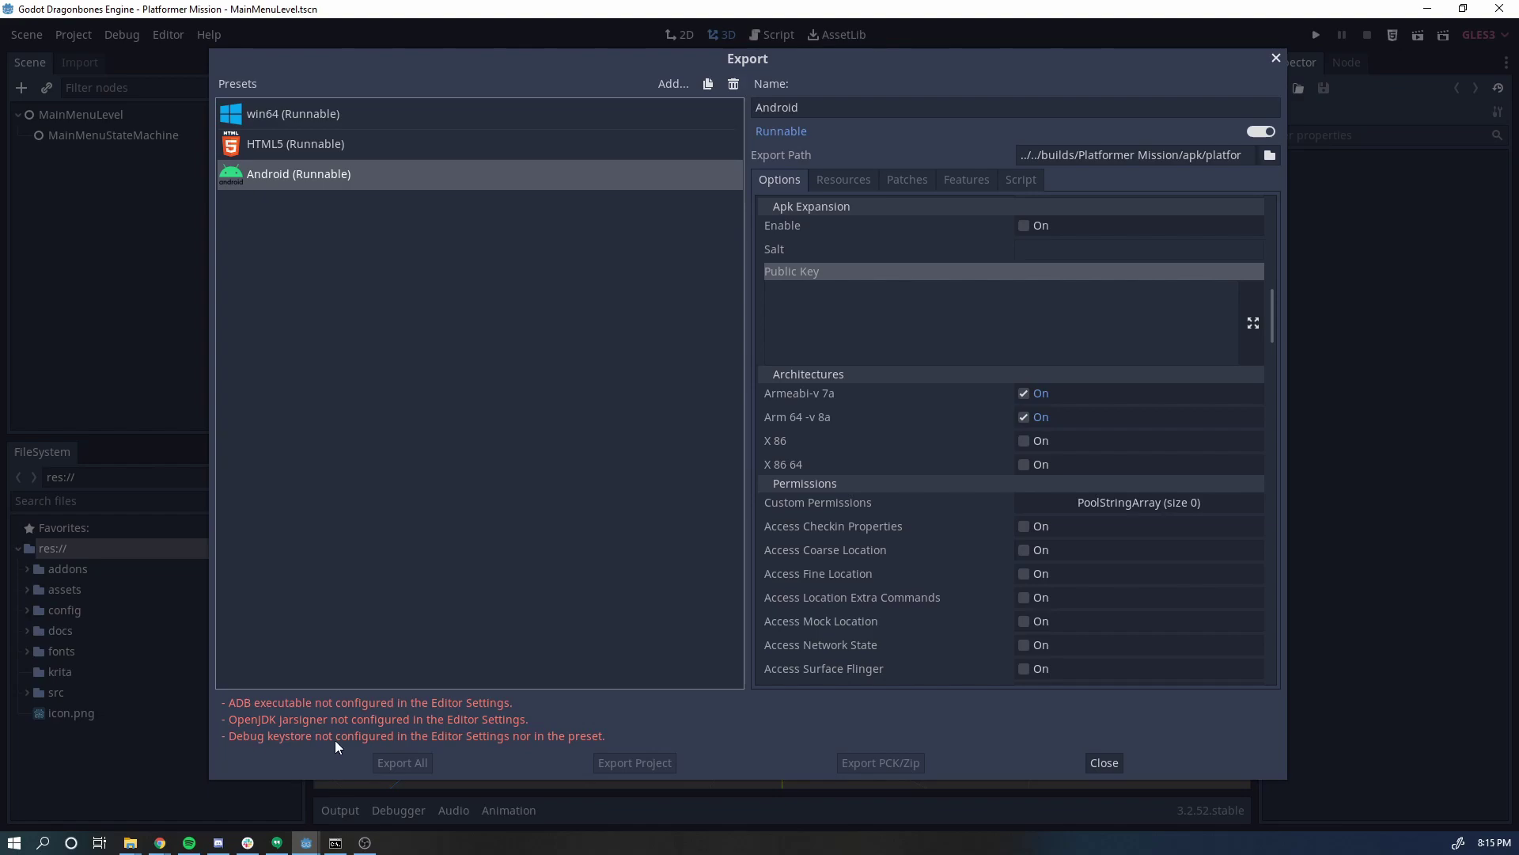
left_click(1105, 763)
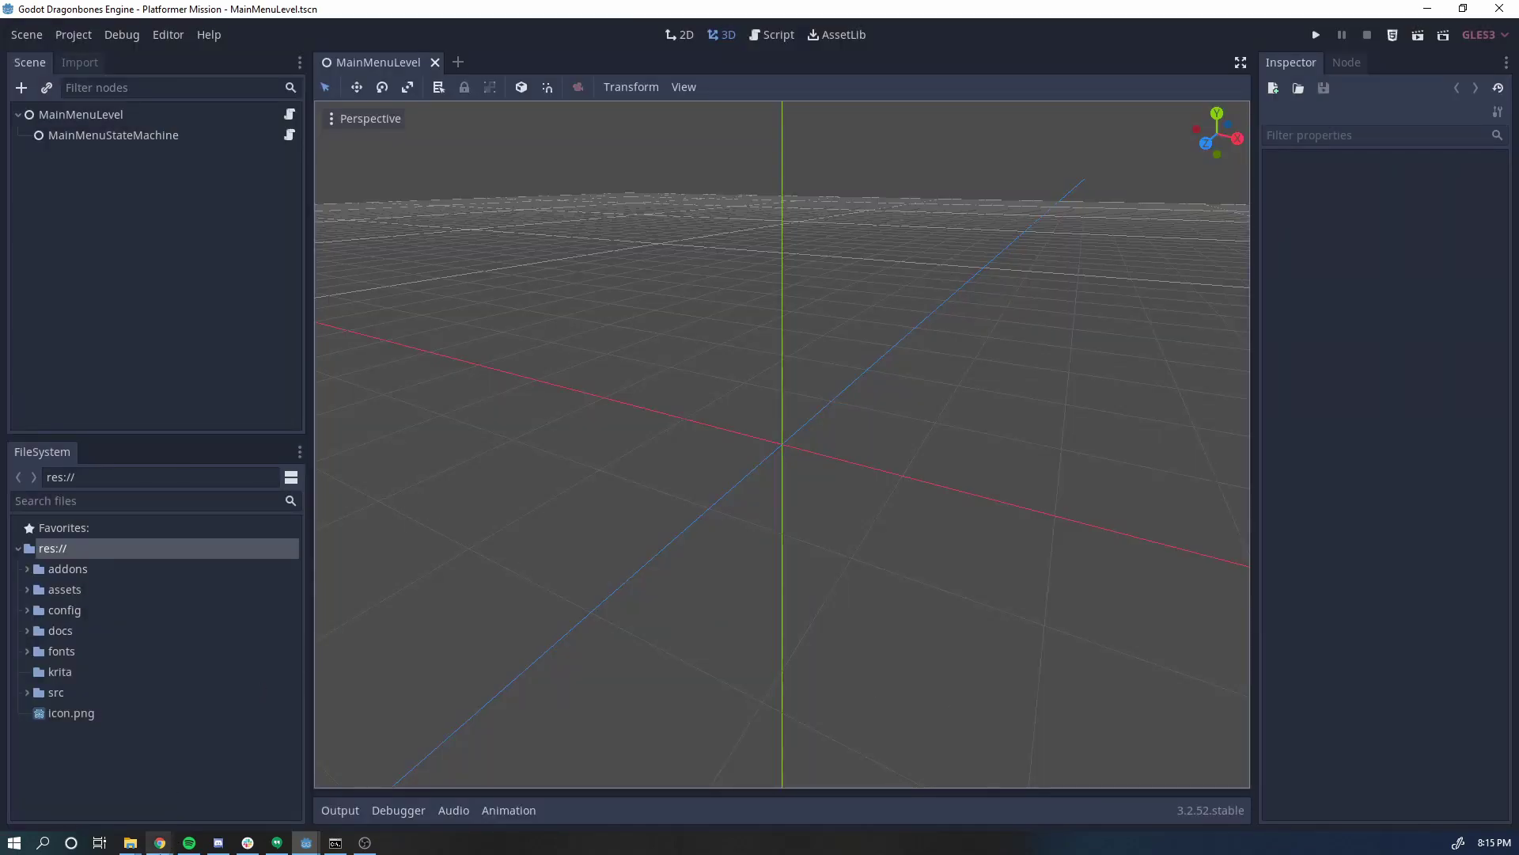
- Show the developer.android.com/studio download page in Chrome's new tab, then minimise Chrome
mouse_move(159, 842)
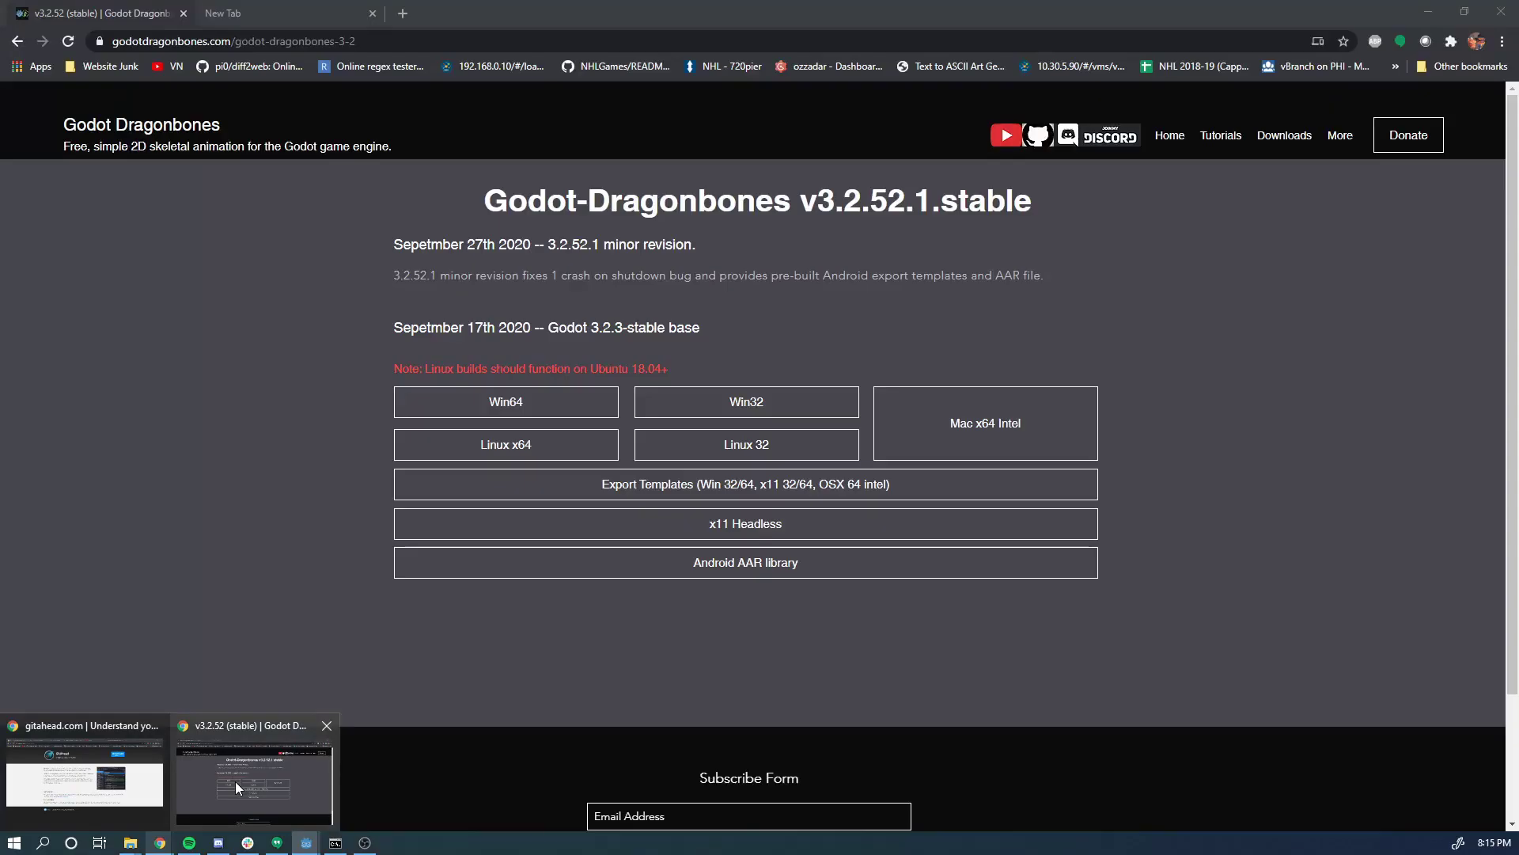
left_click(235, 781)
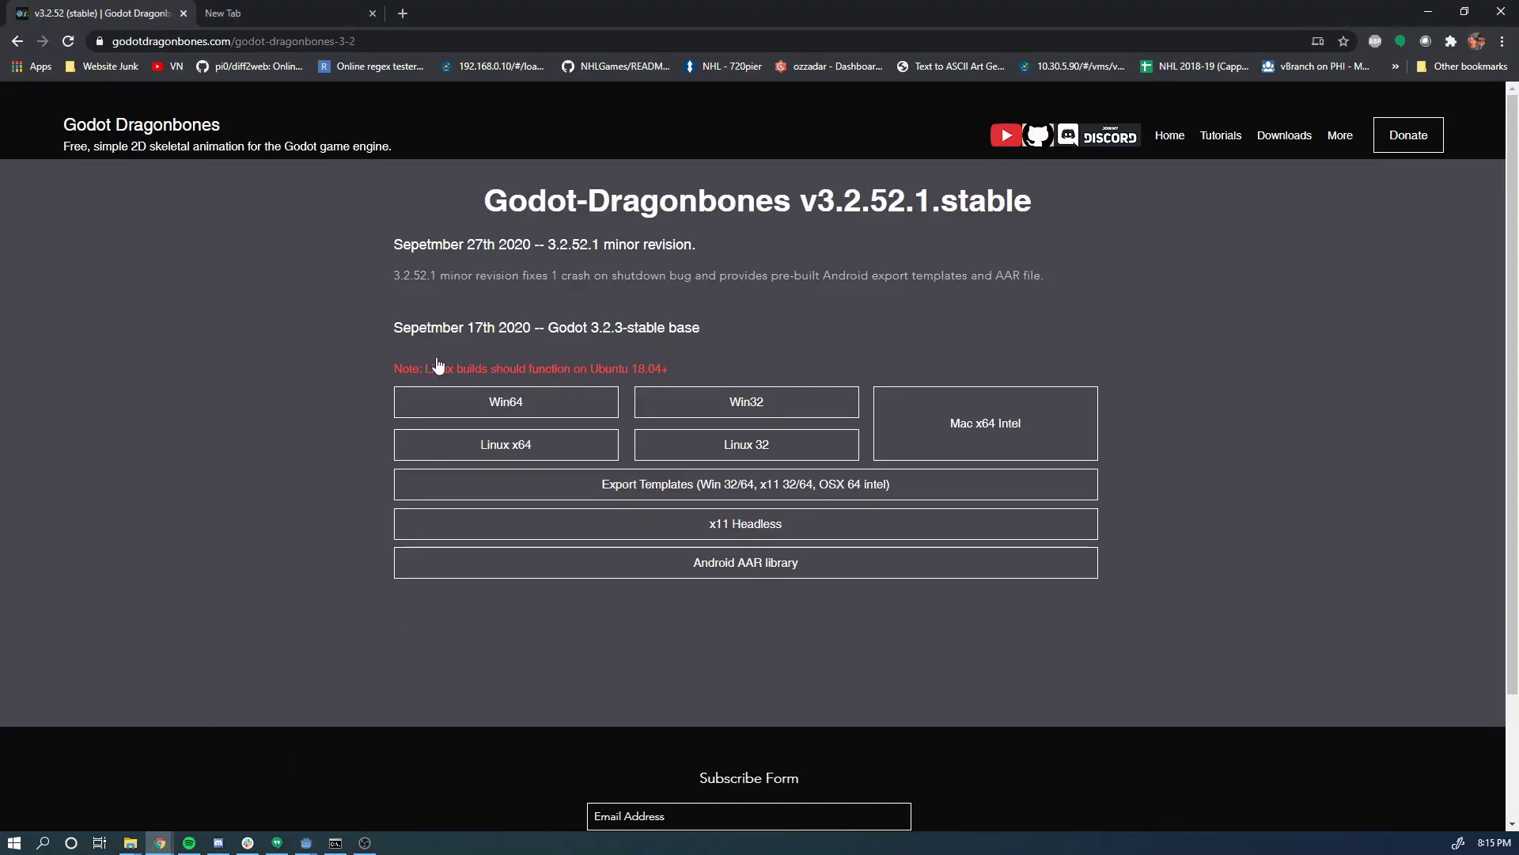
left_click(273, 11)
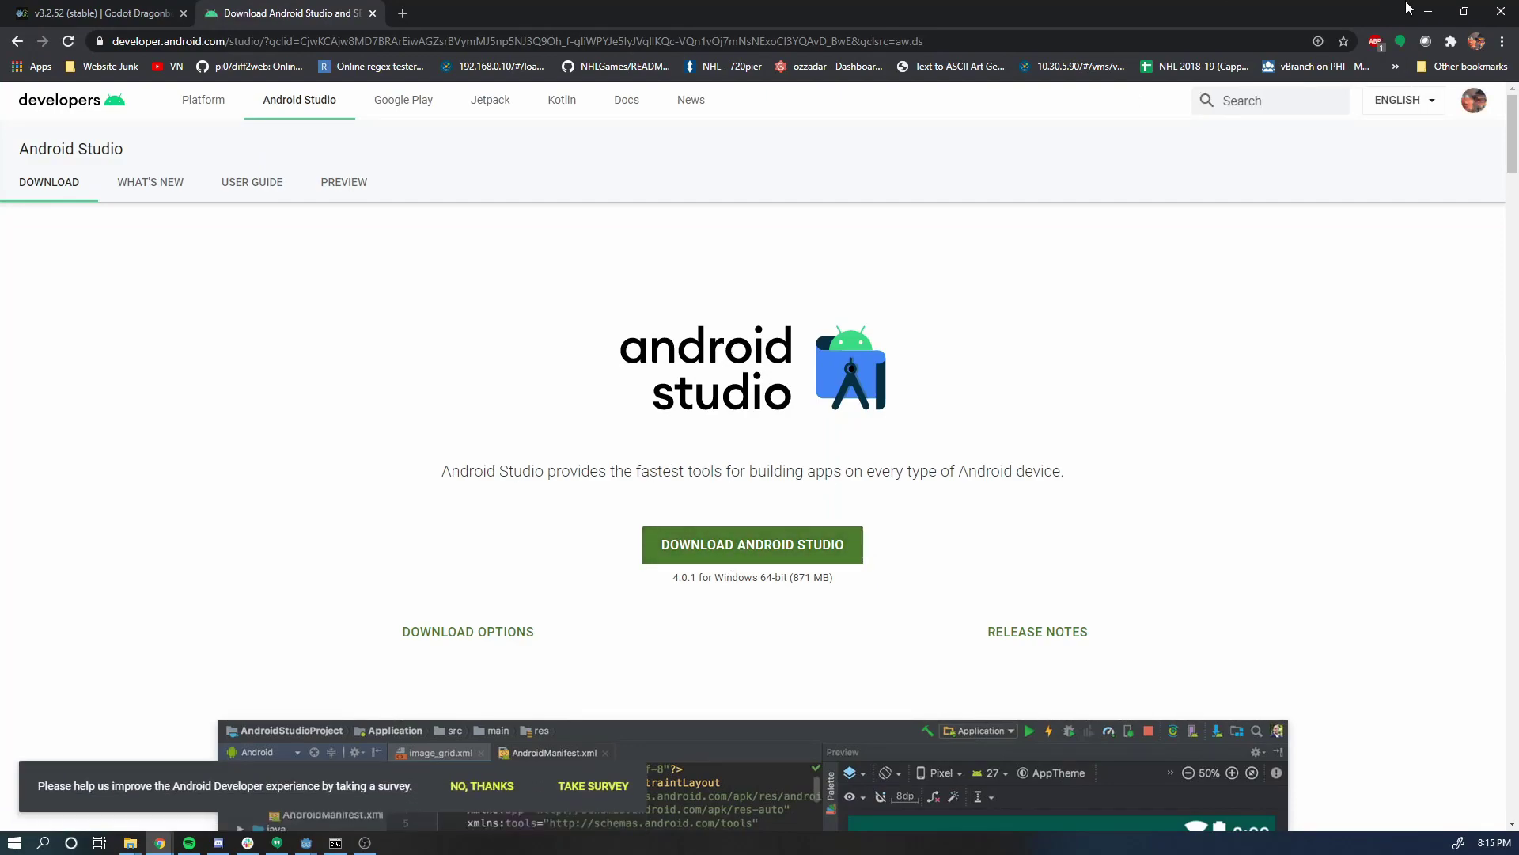
left_click(1429, 11)
- Advance Android Studio Setup past Welcome and Components, keeping install path C:\Program Files\Android\Android Studio
mouse_move(129, 842)
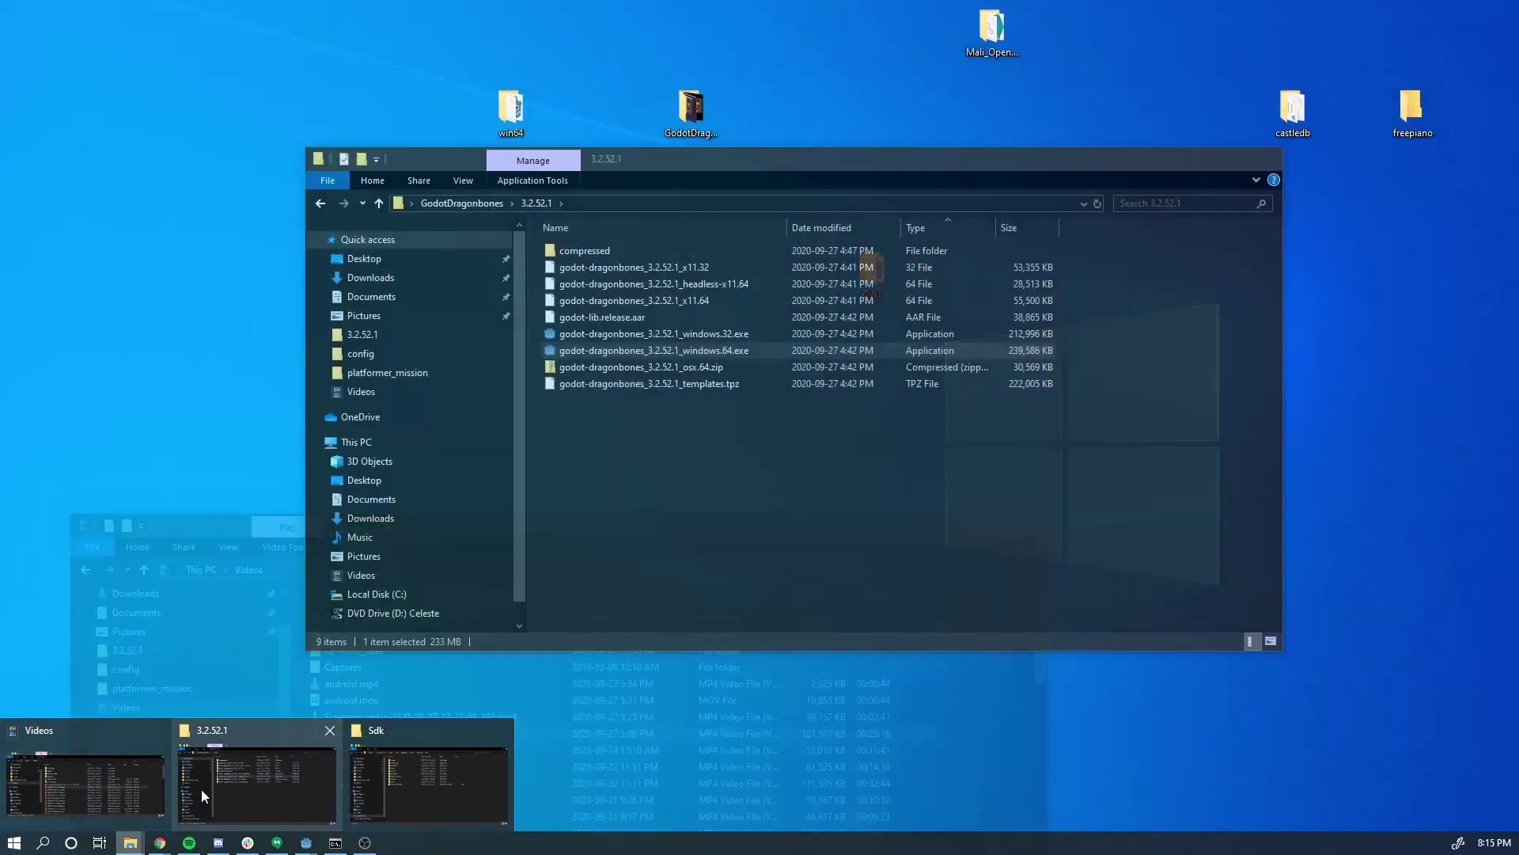
left_click(201, 790)
left_click(1192, 159)
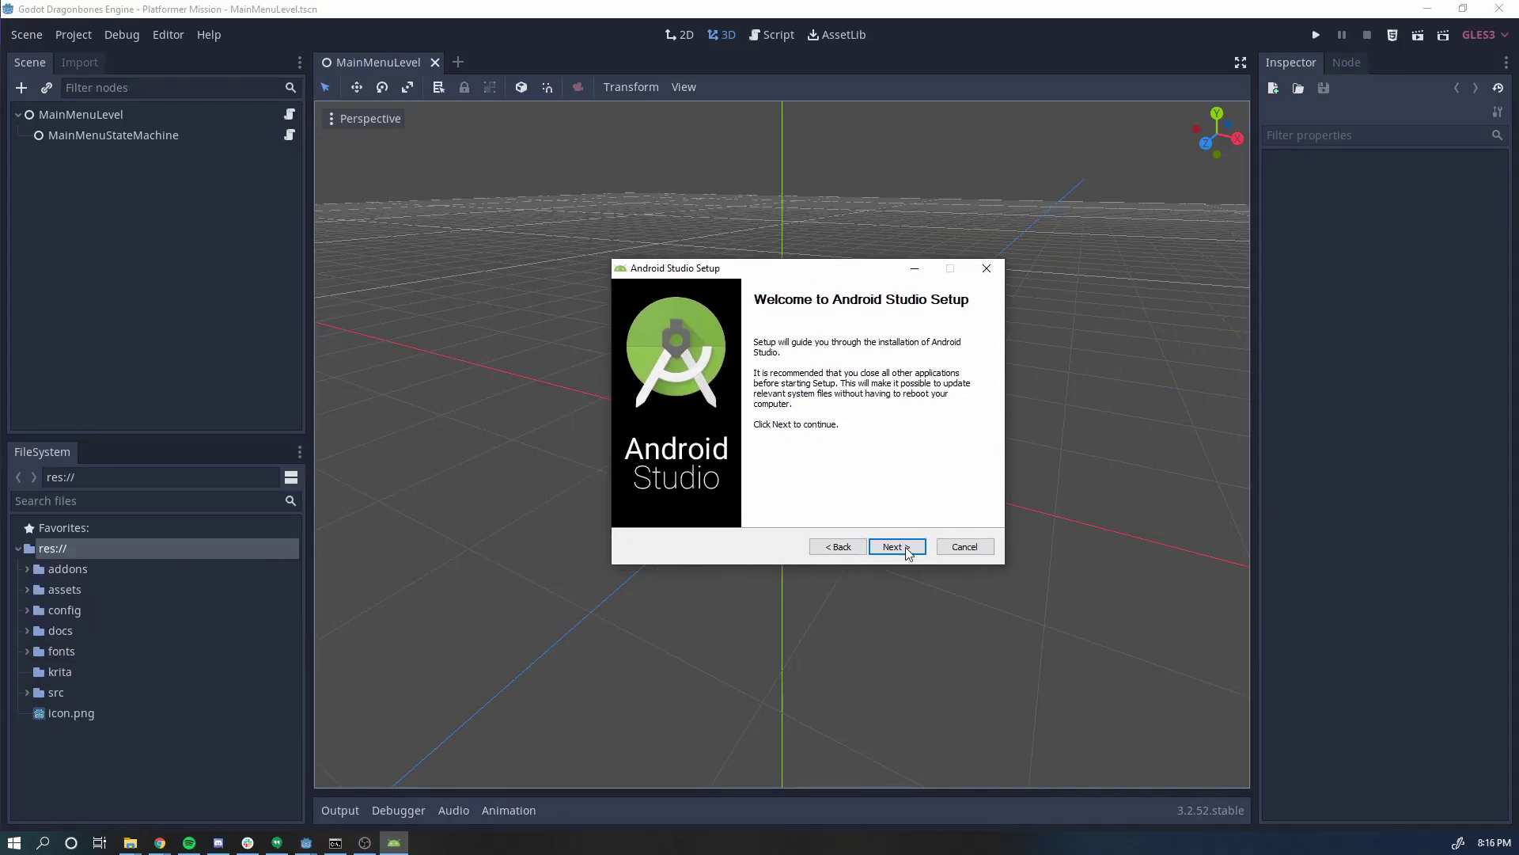
left_click(894, 546)
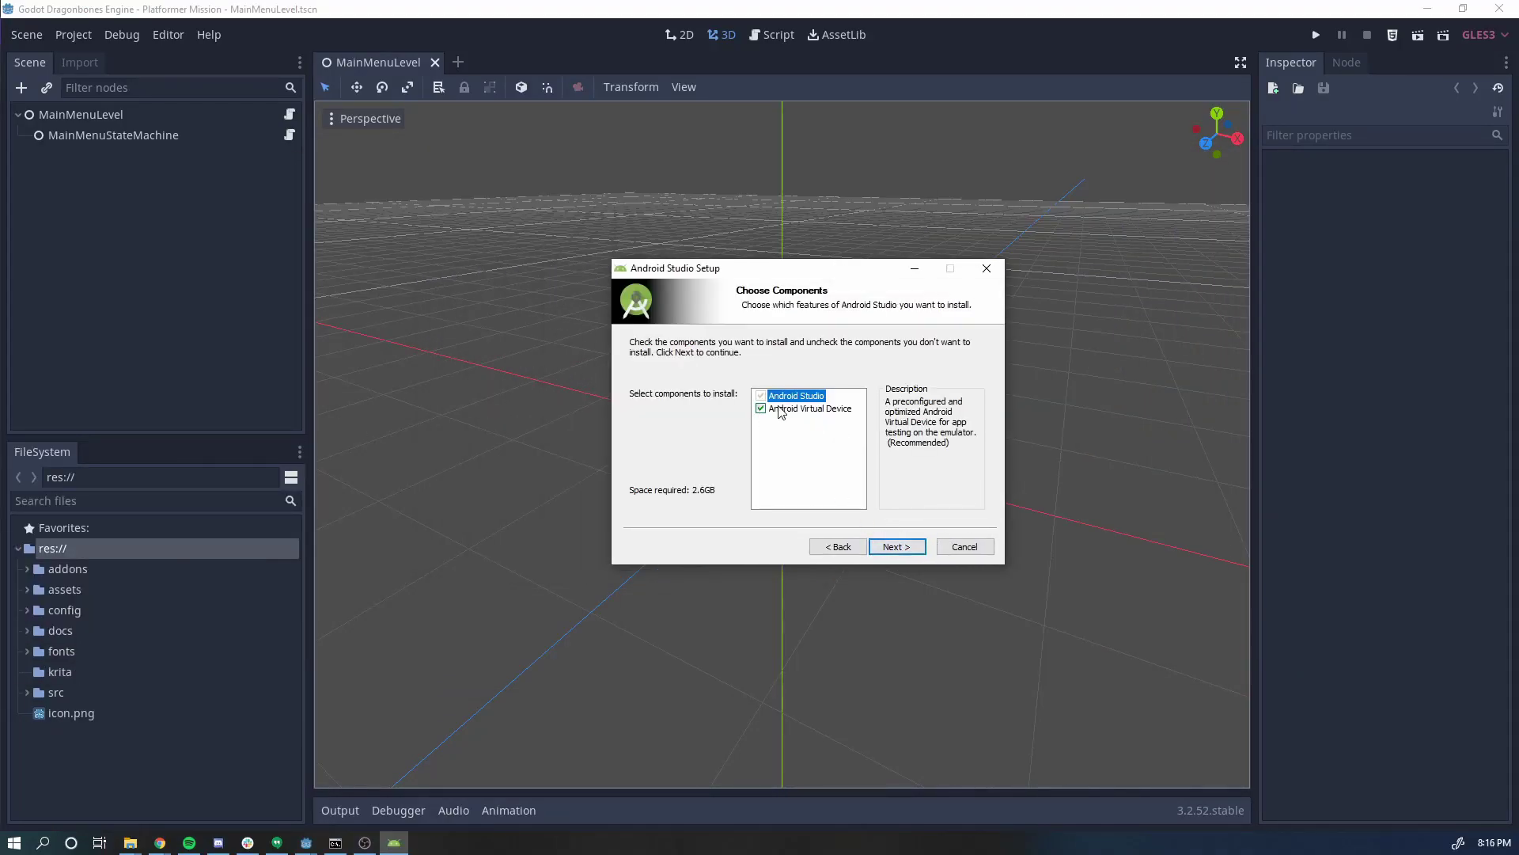
left_click(876, 544)
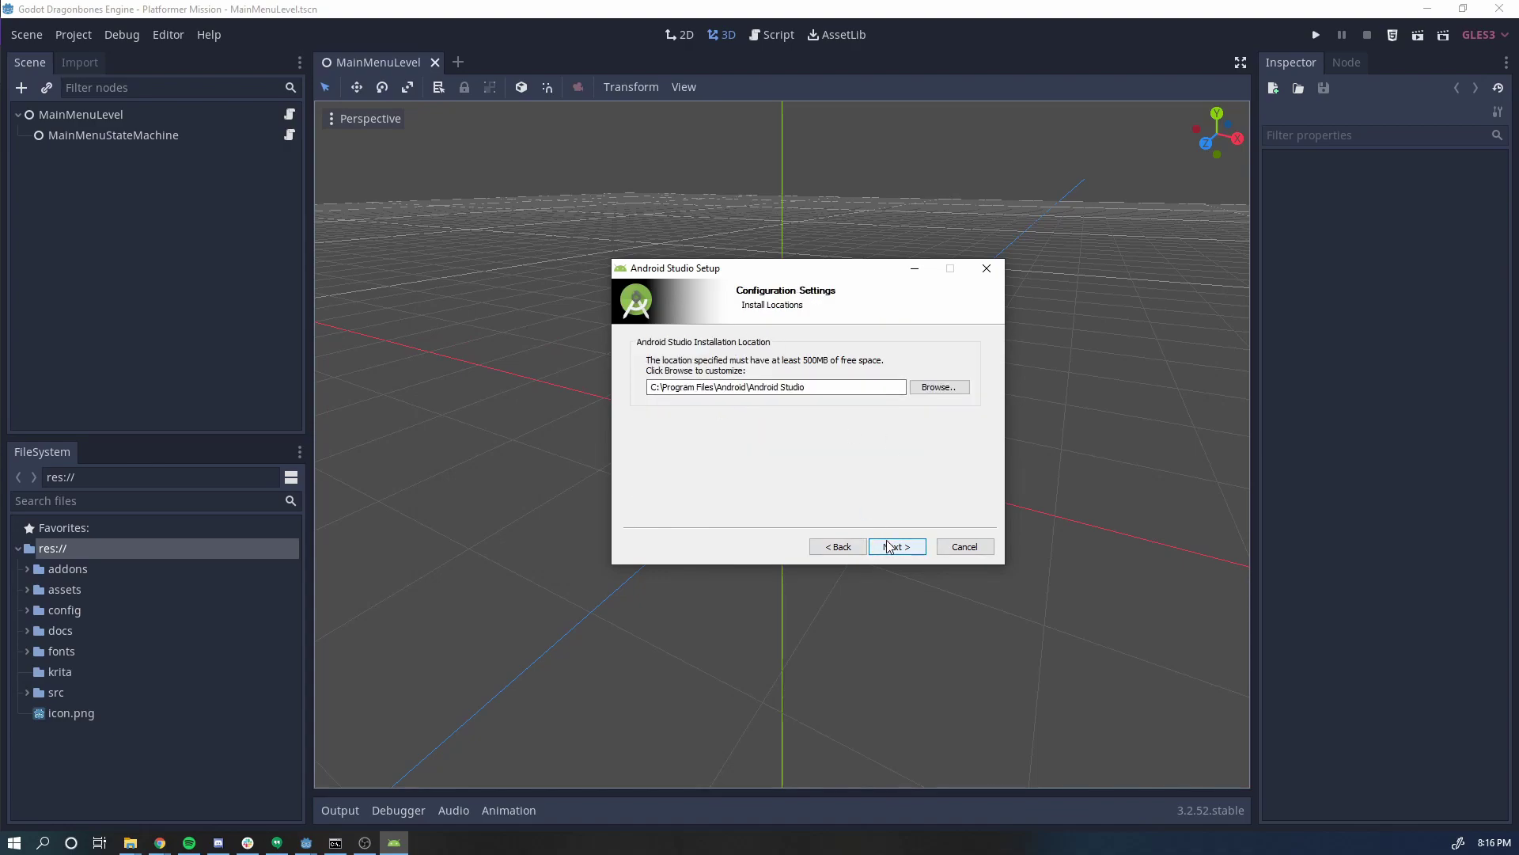
left_click(891, 546)
left_click(839, 546)
left_click(819, 386)
left_click_drag(834, 387, 643, 390)
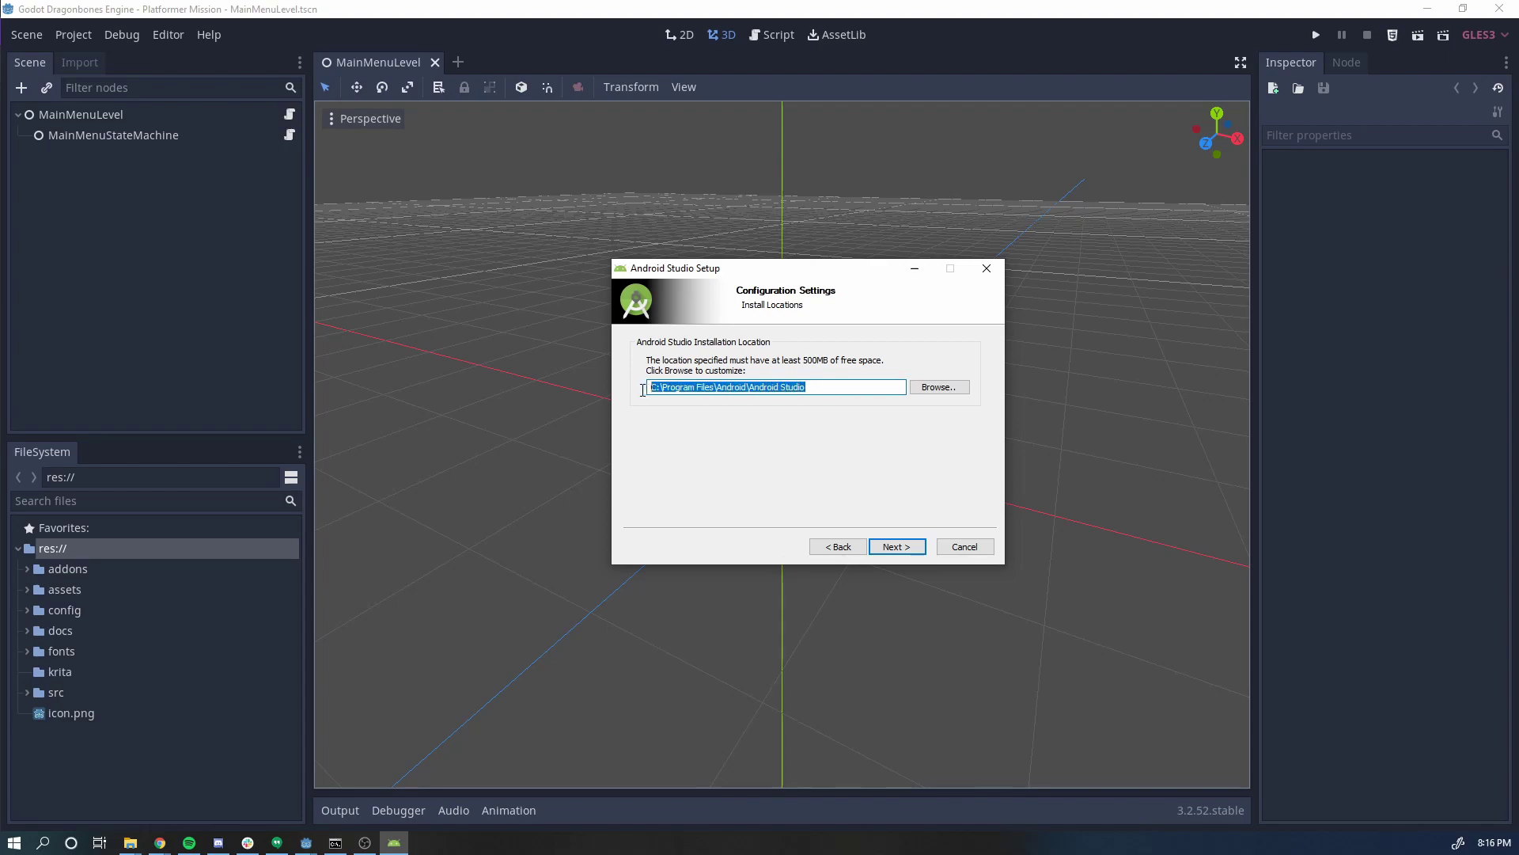
left_click(898, 547)
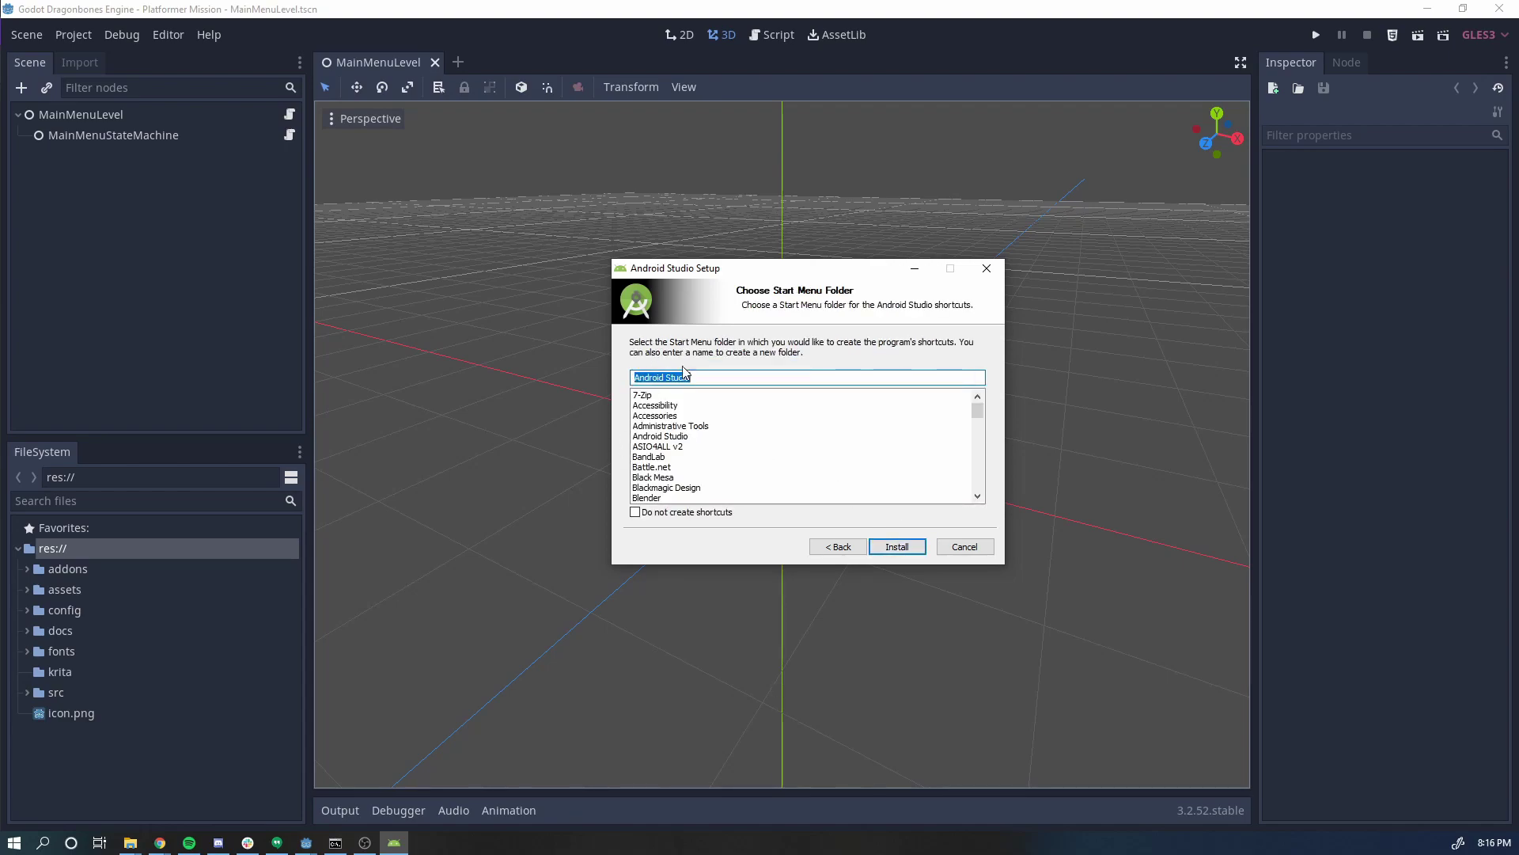
- Skip Start Menu shortcuts, start the installation, and return to Chrome
left_click(706, 513)
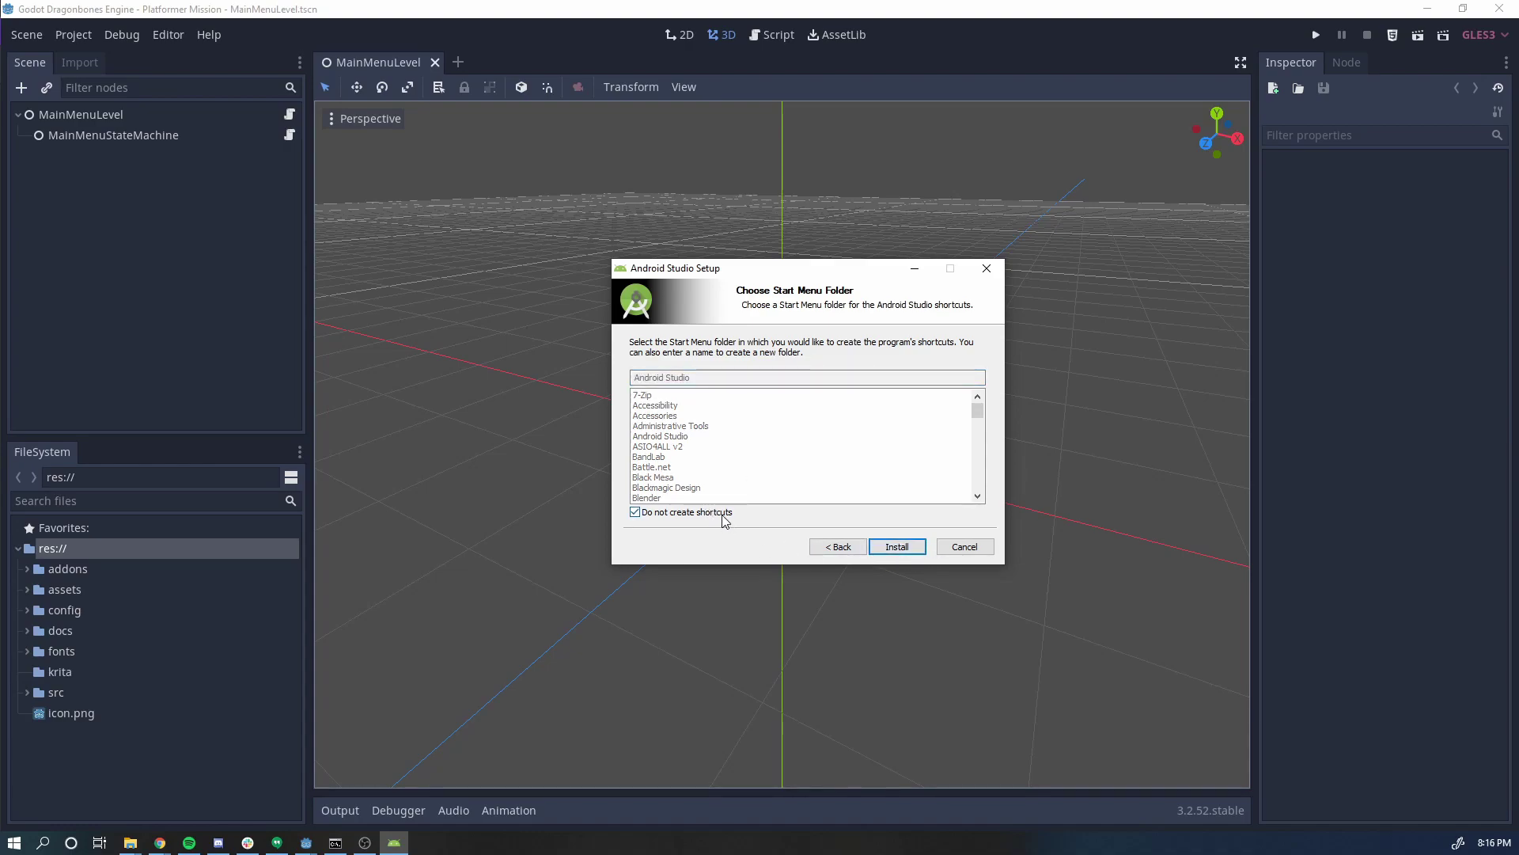
left_click(880, 547)
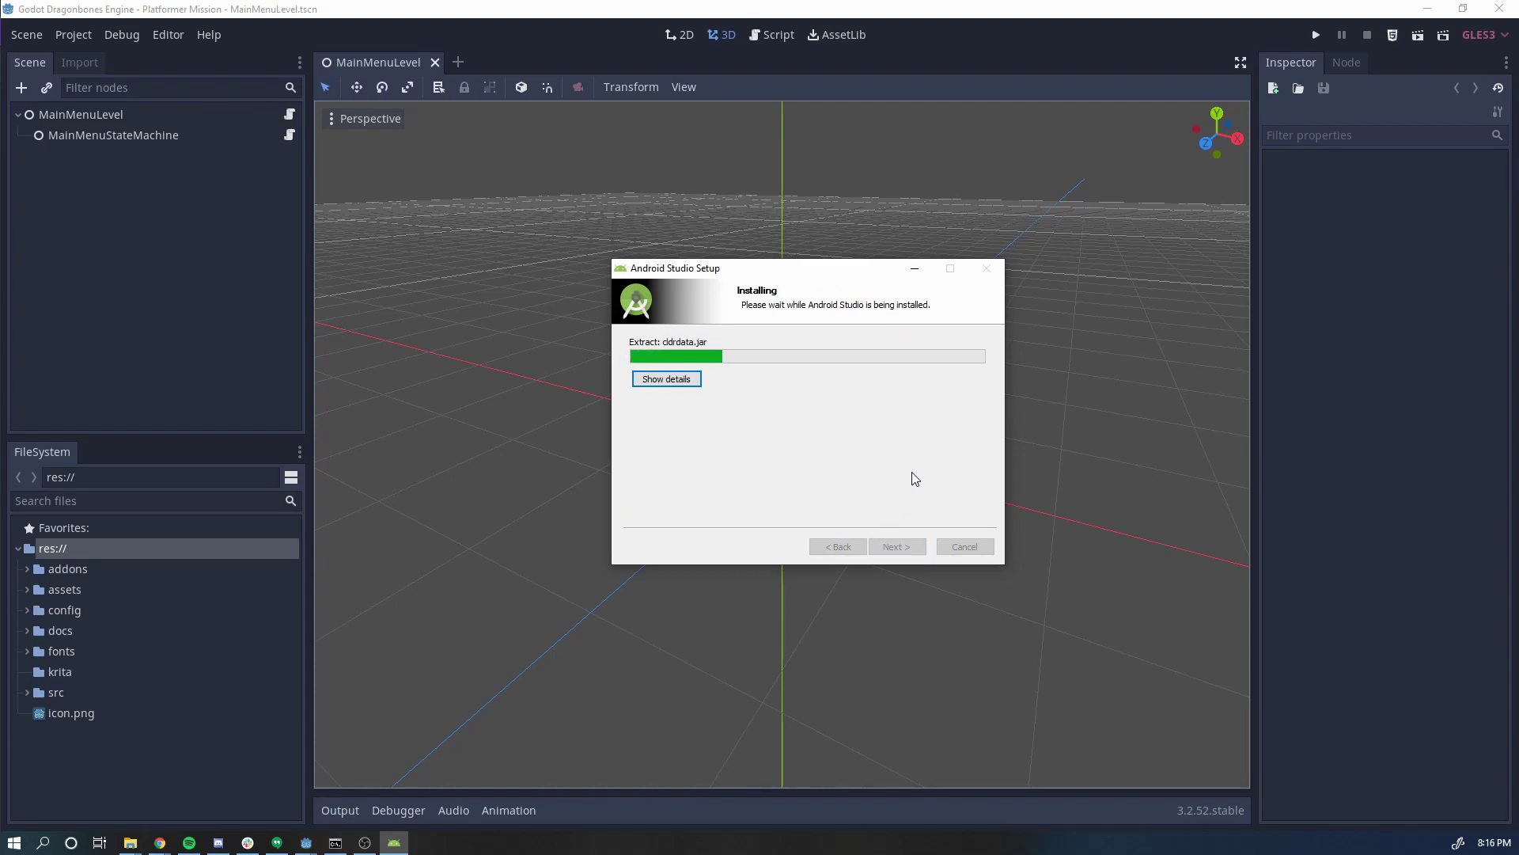
left_click_drag(817, 273, 791, 273)
left_click(163, 838)
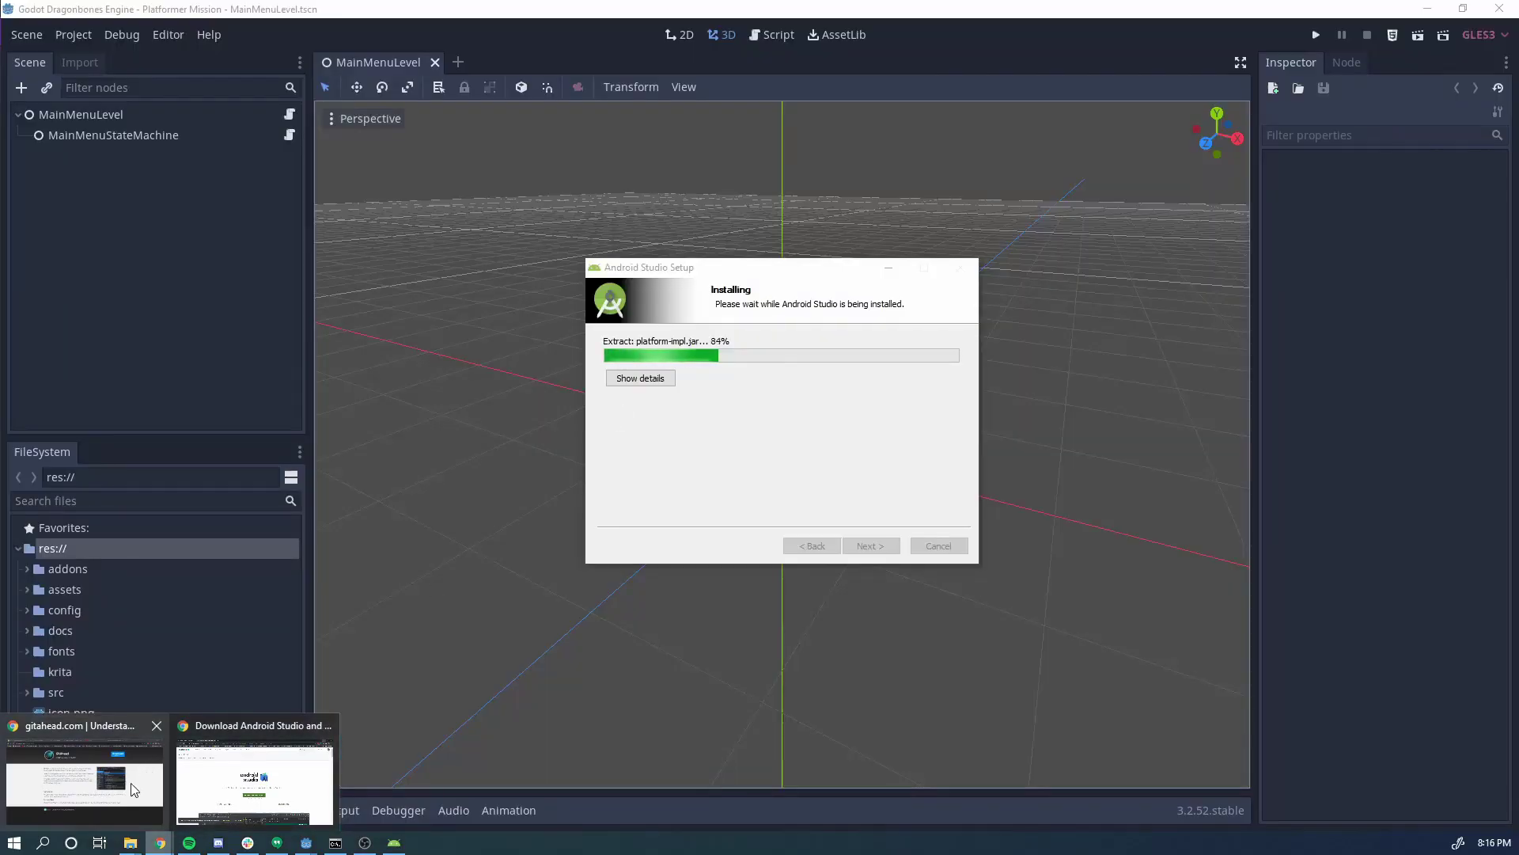
- Search 'adoptjdk' and open the AdoptOpenJDK page offering OpenJDK 11 (LTS) HotSpot for Windows x64
left_click(269, 732)
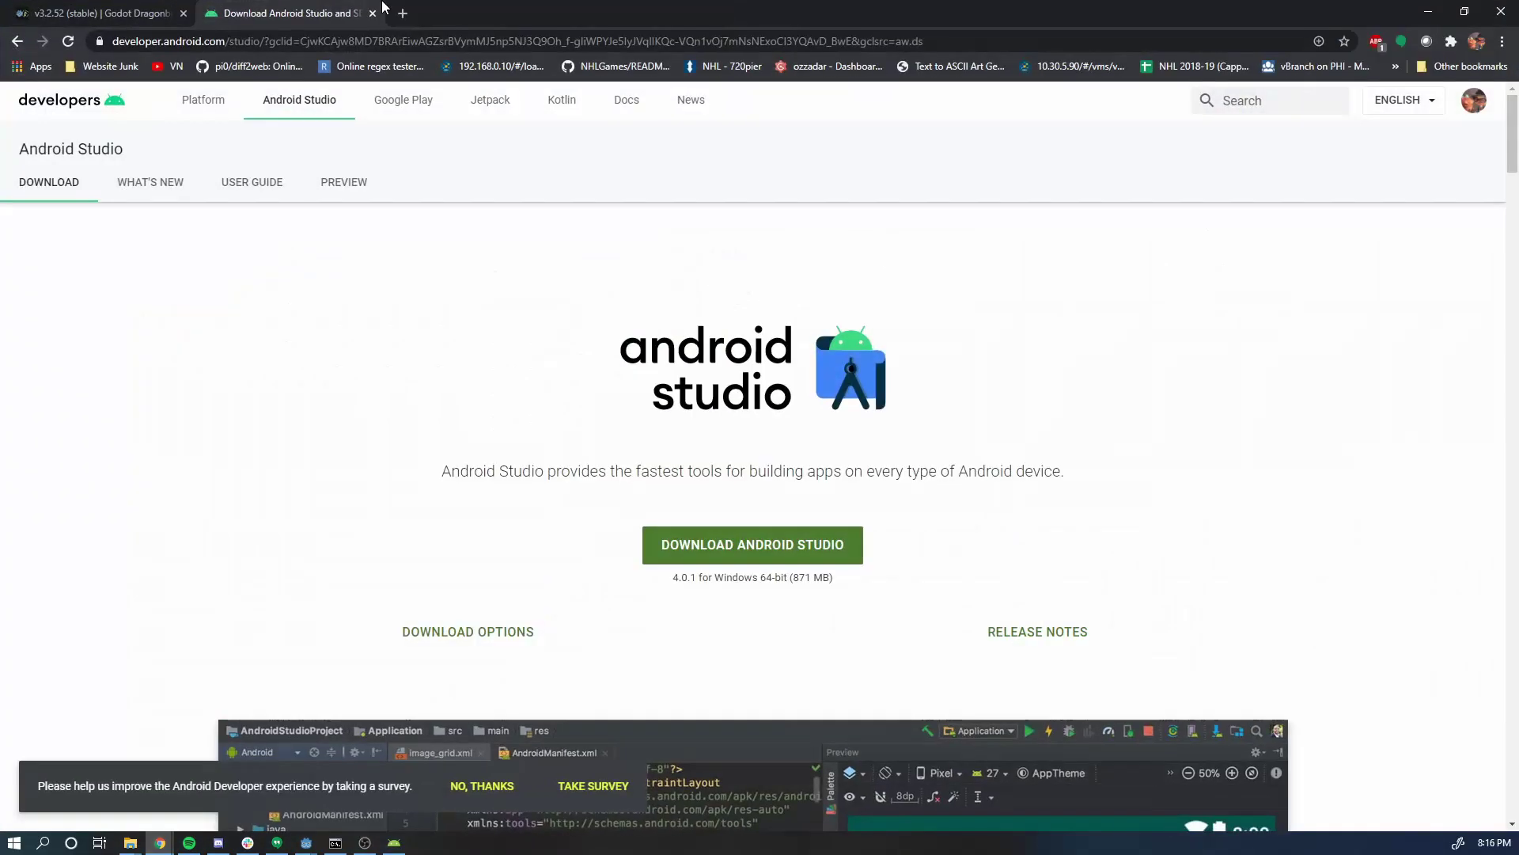
left_click(388, 41)
type("adoptj")
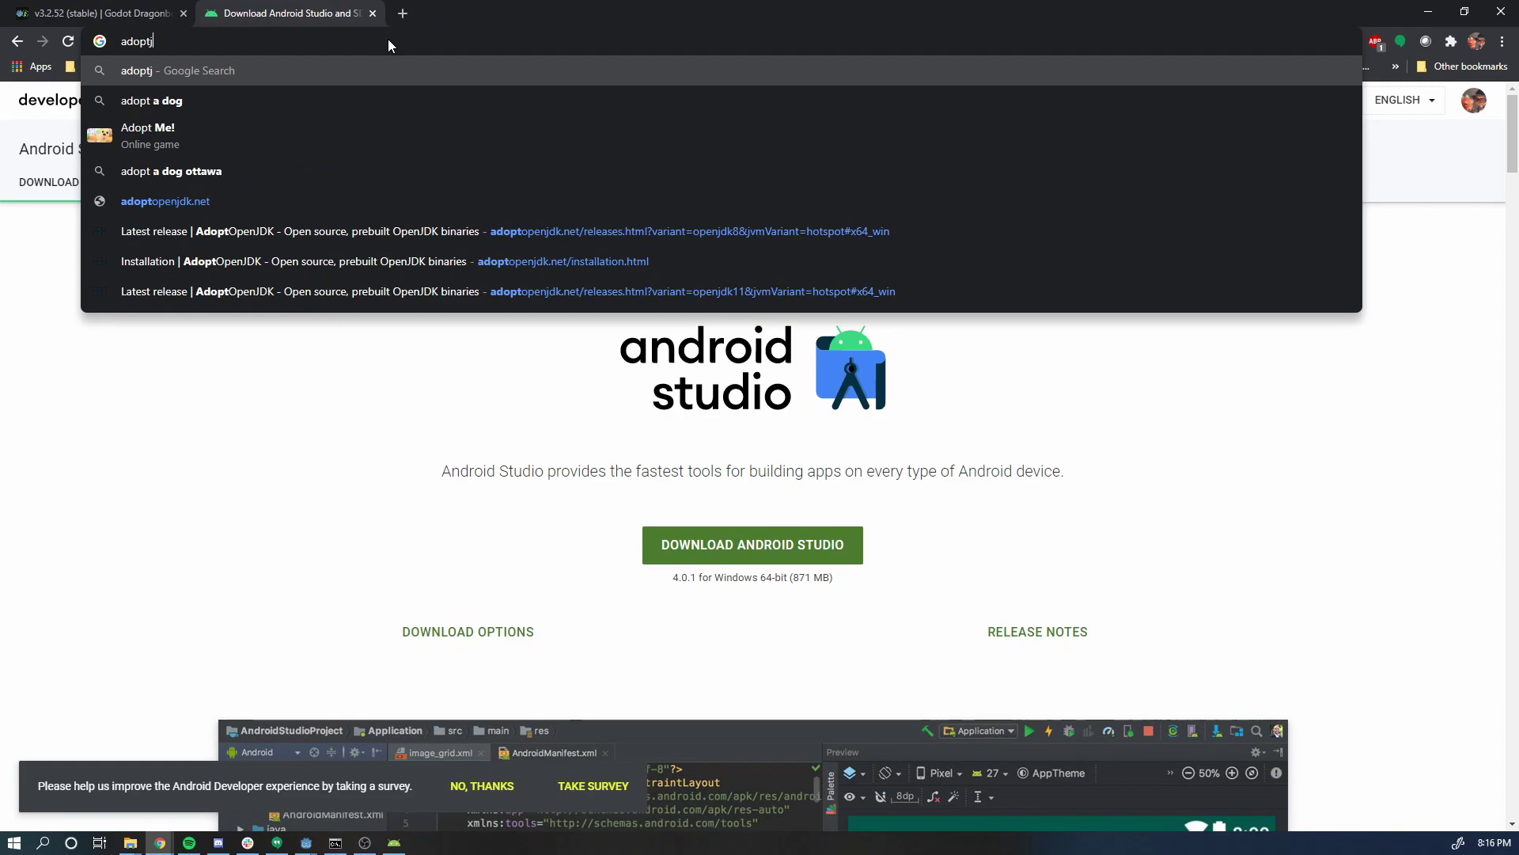
type("dk")
key("Return")
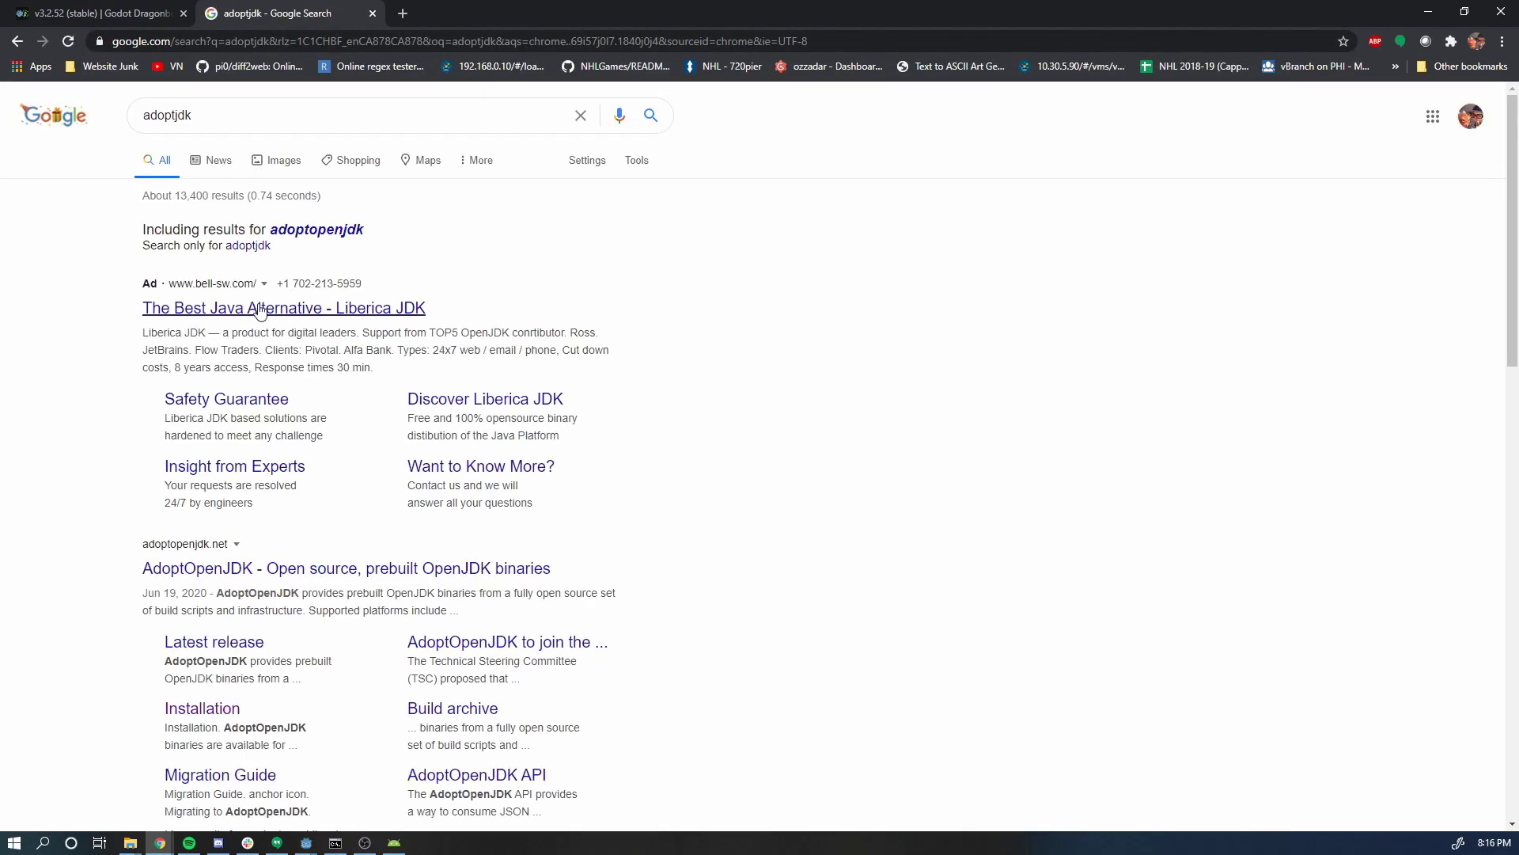
left_click(278, 567)
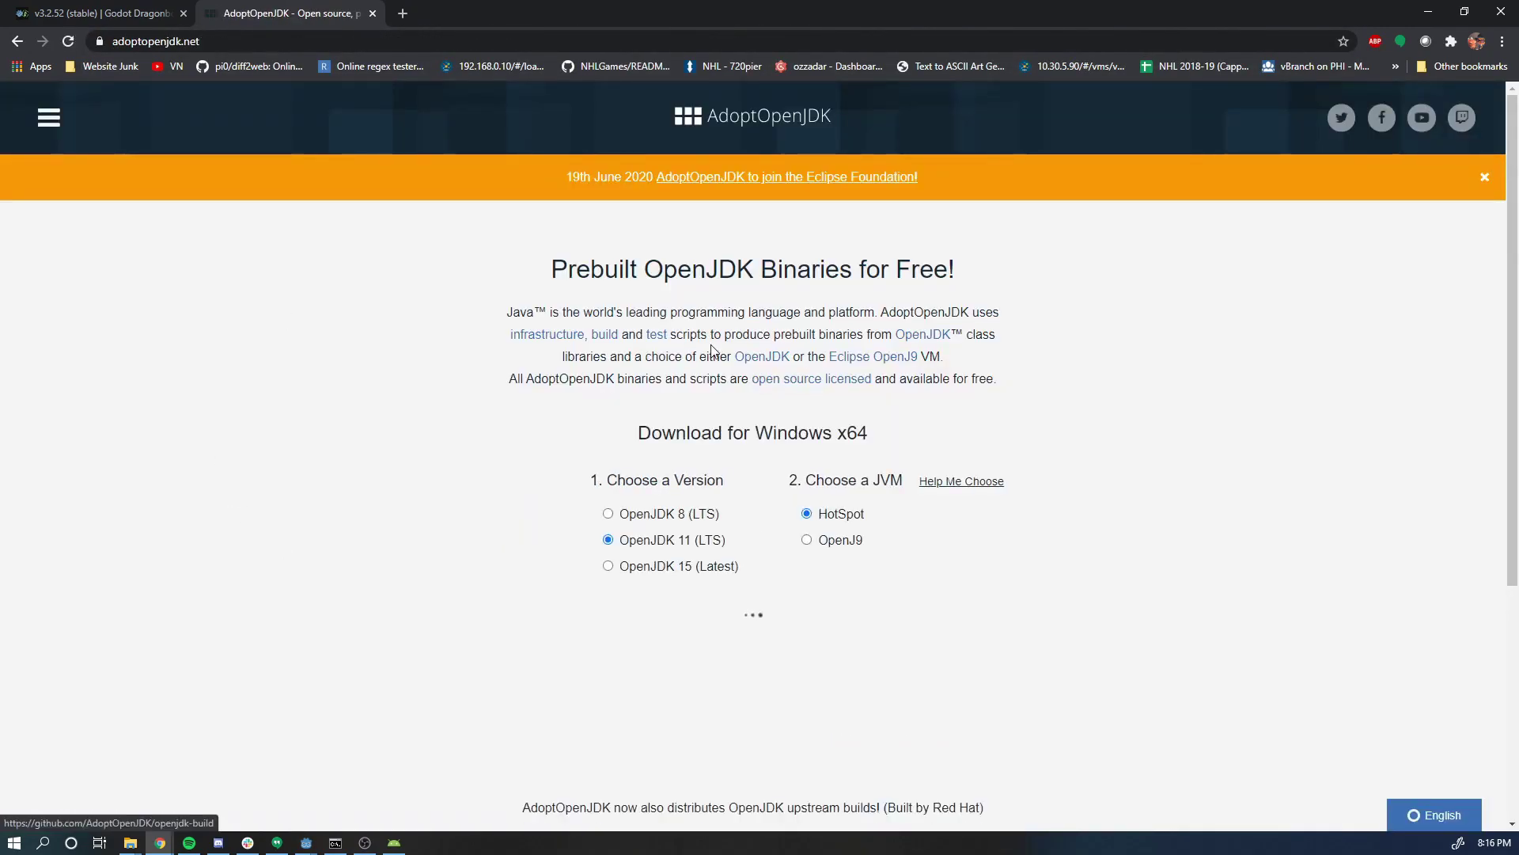
scroll(722, 534, "down", 2)
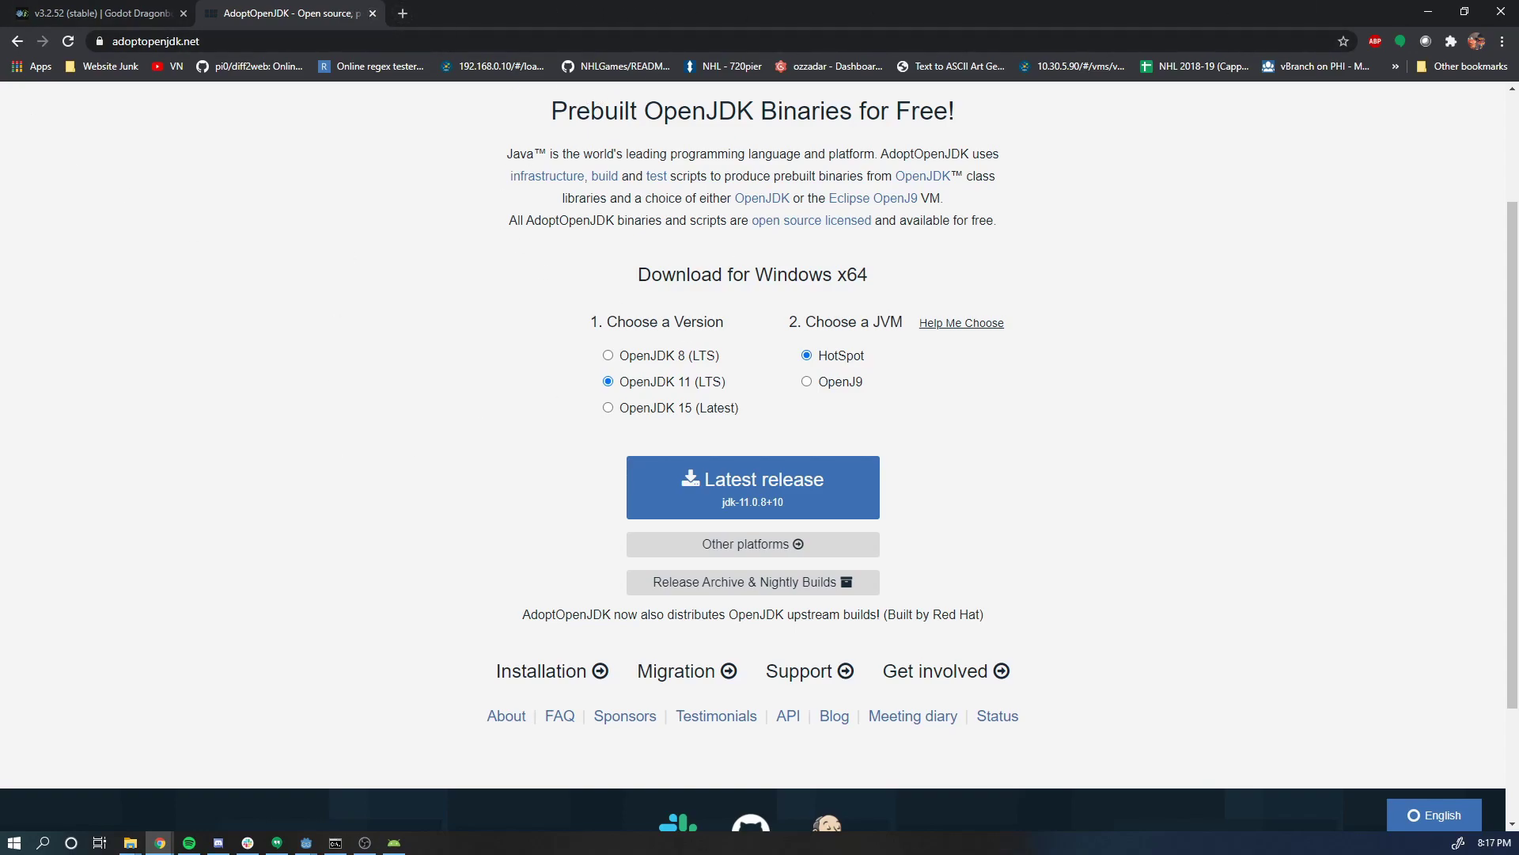
- Launch the downloaded OpenJDK .msi installer and minimise Chrome
left_click_drag(0, 154, 778, 181)
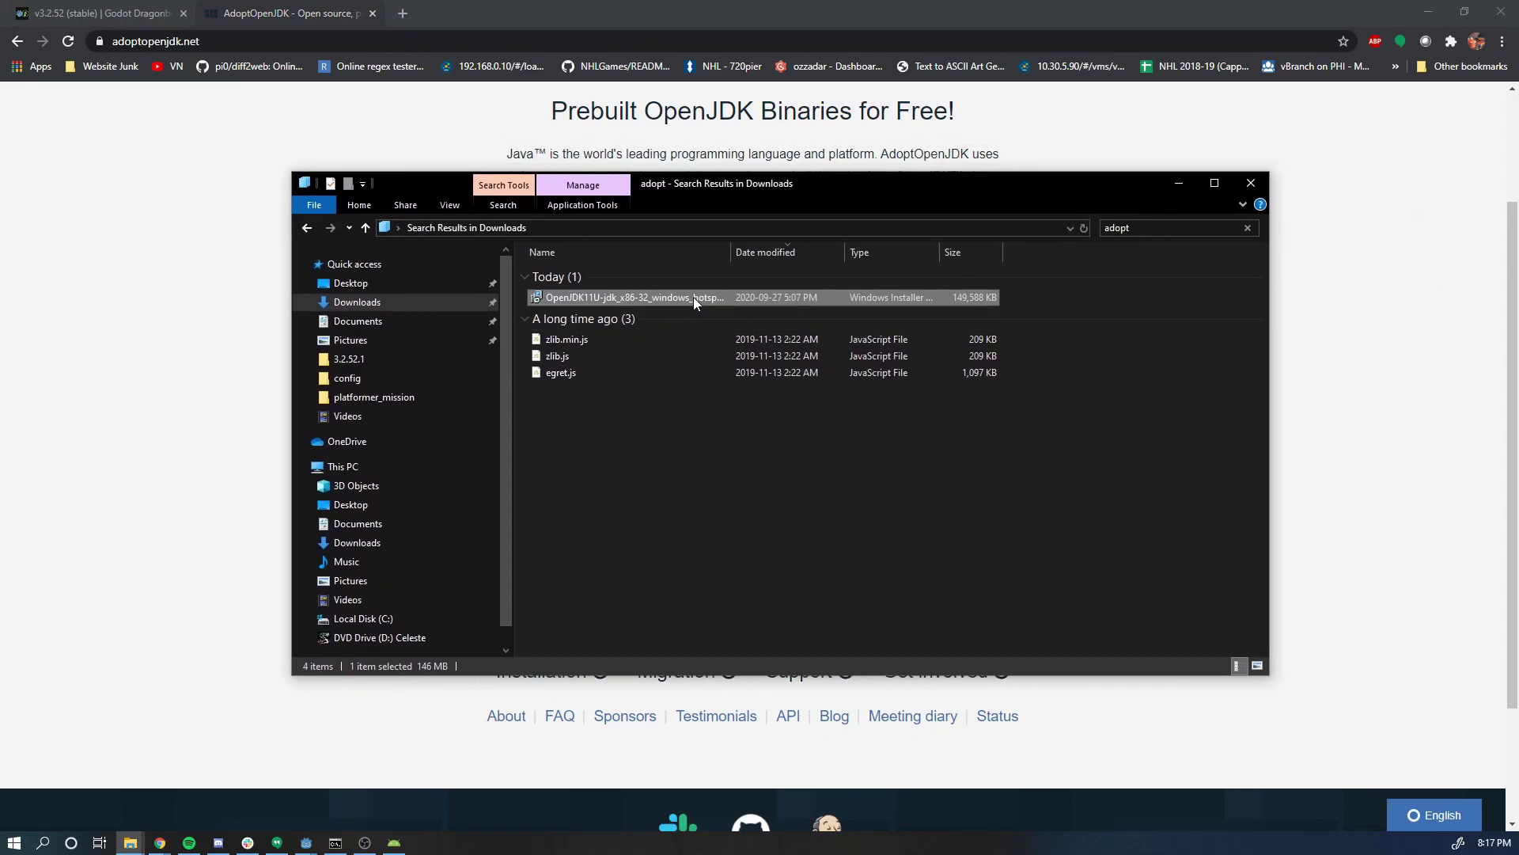
double_click(693, 297)
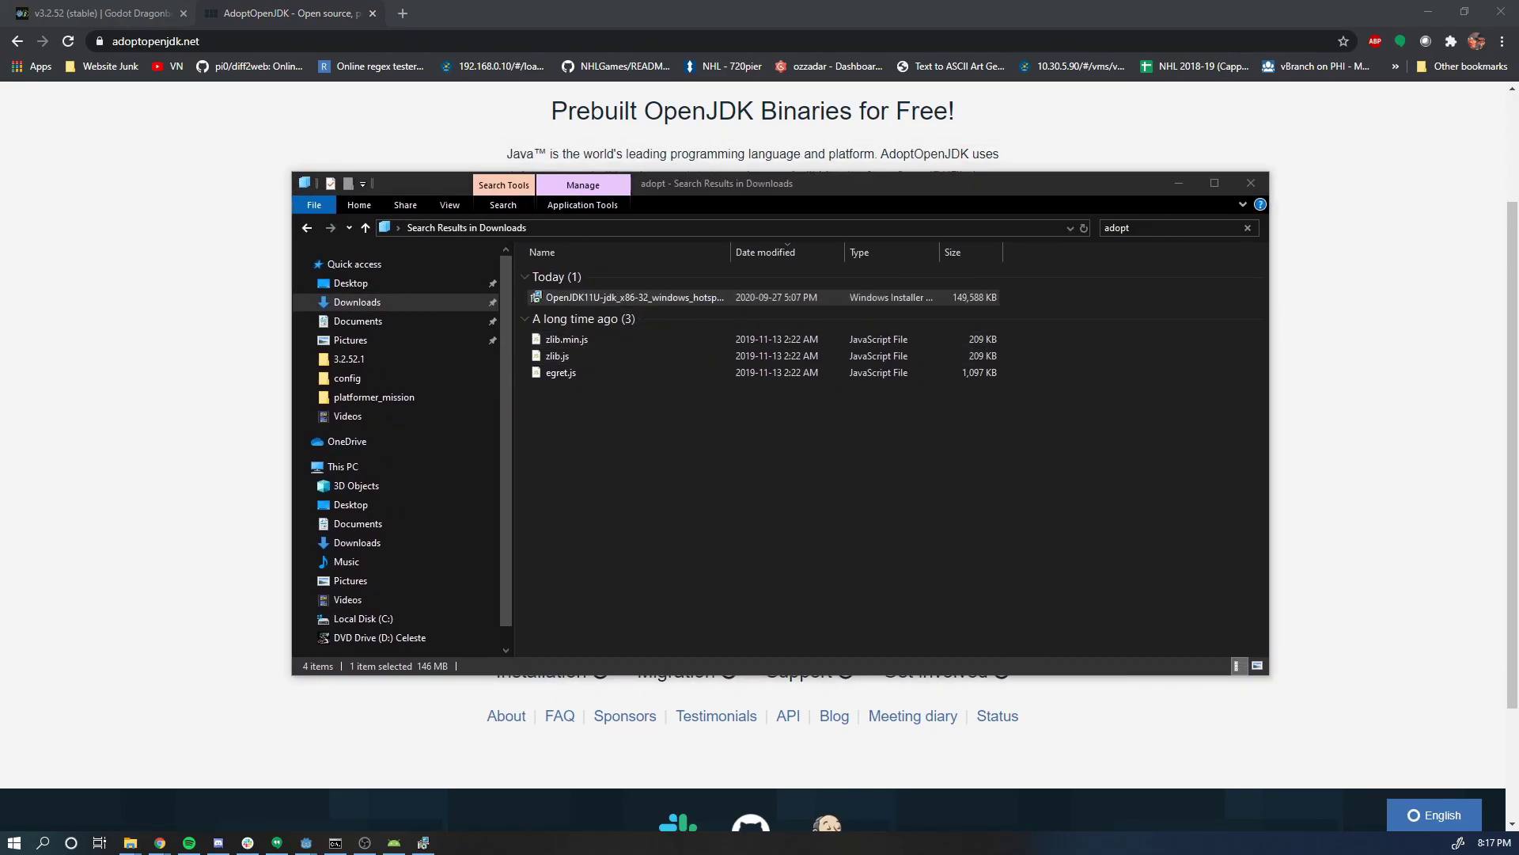
left_click(1172, 183)
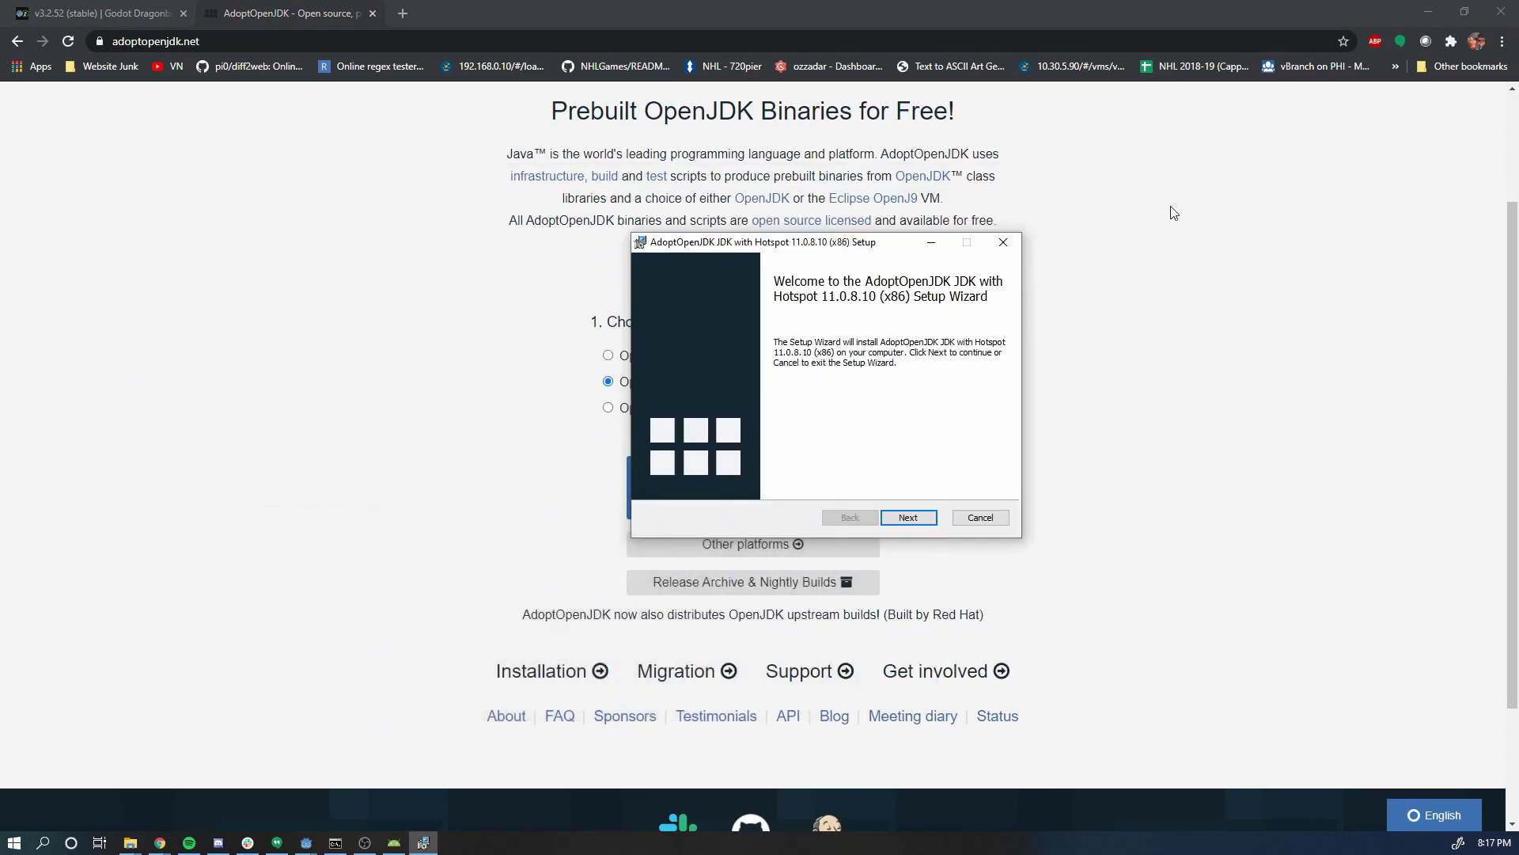
left_click(1429, 11)
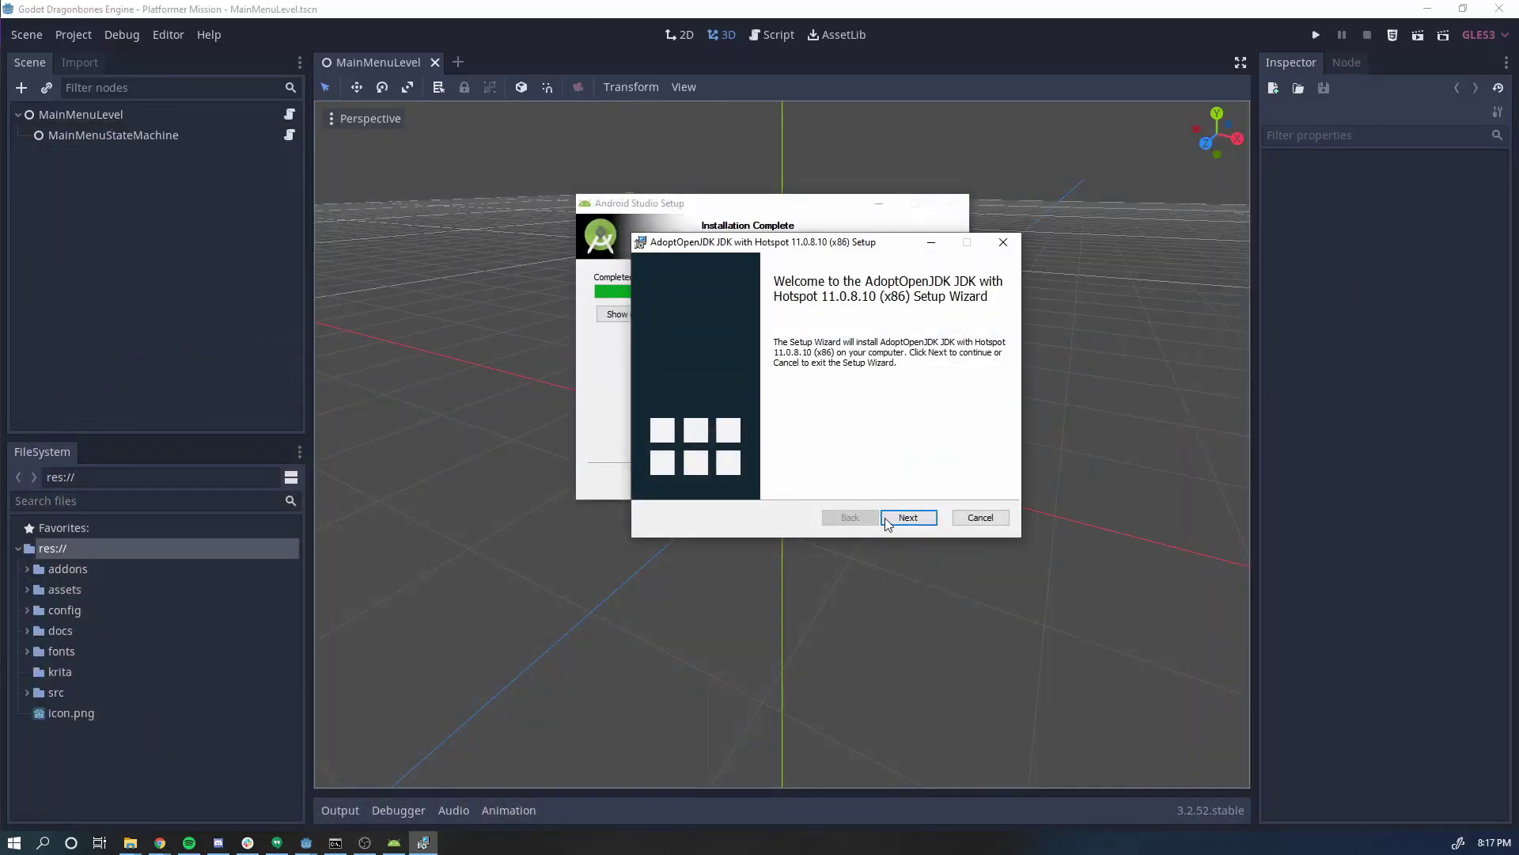
left_click_drag(857, 249, 777, 202)
- Install OpenJDK 11 Hotspot with the license accepted and 'Set JAVA_HOME variable' enabled
left_click(828, 470)
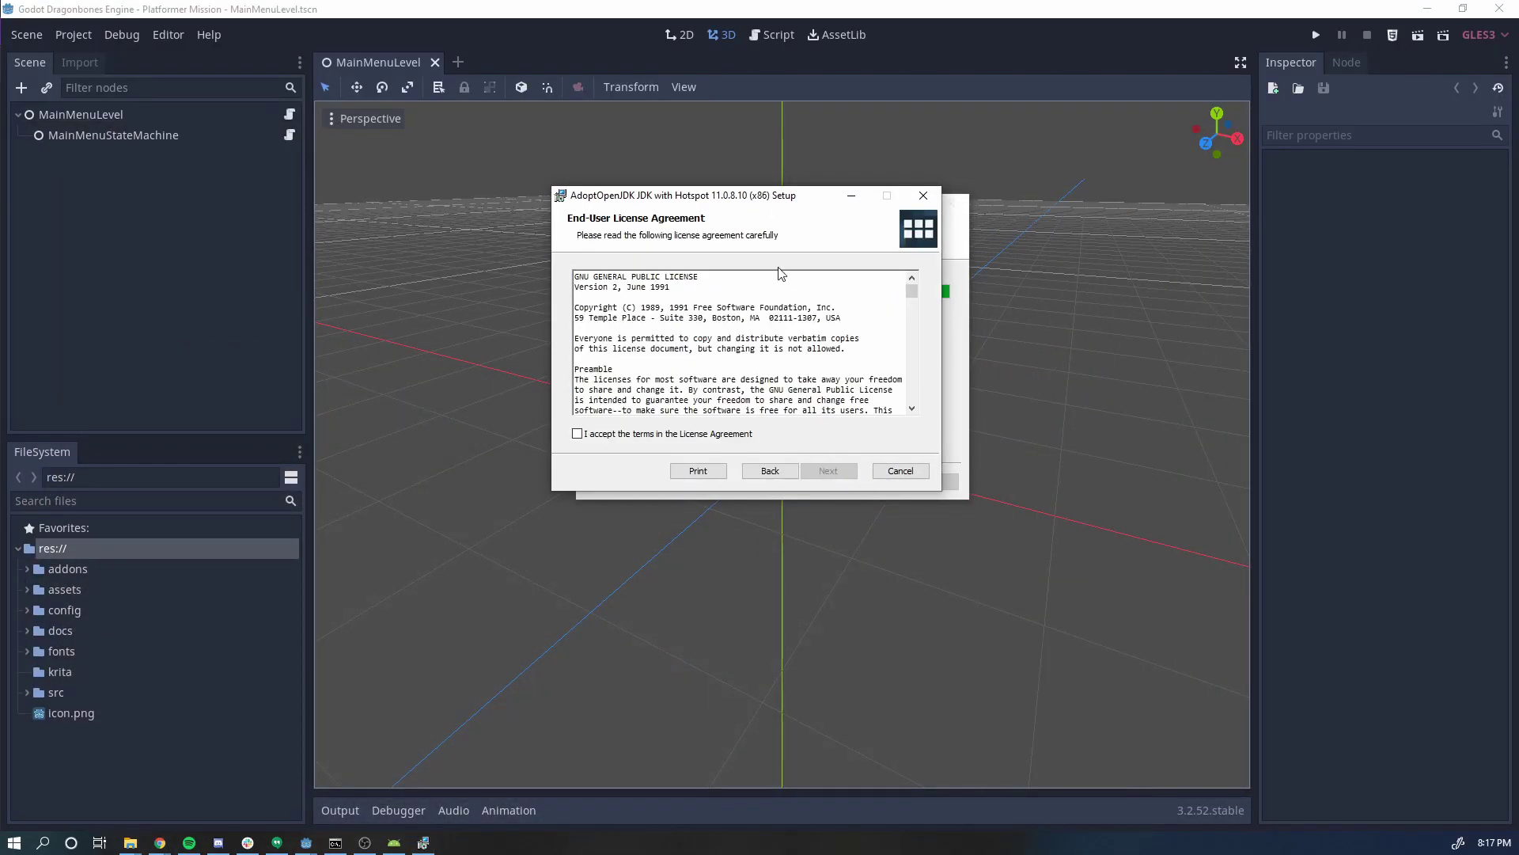
left_click(605, 434)
left_click(827, 470)
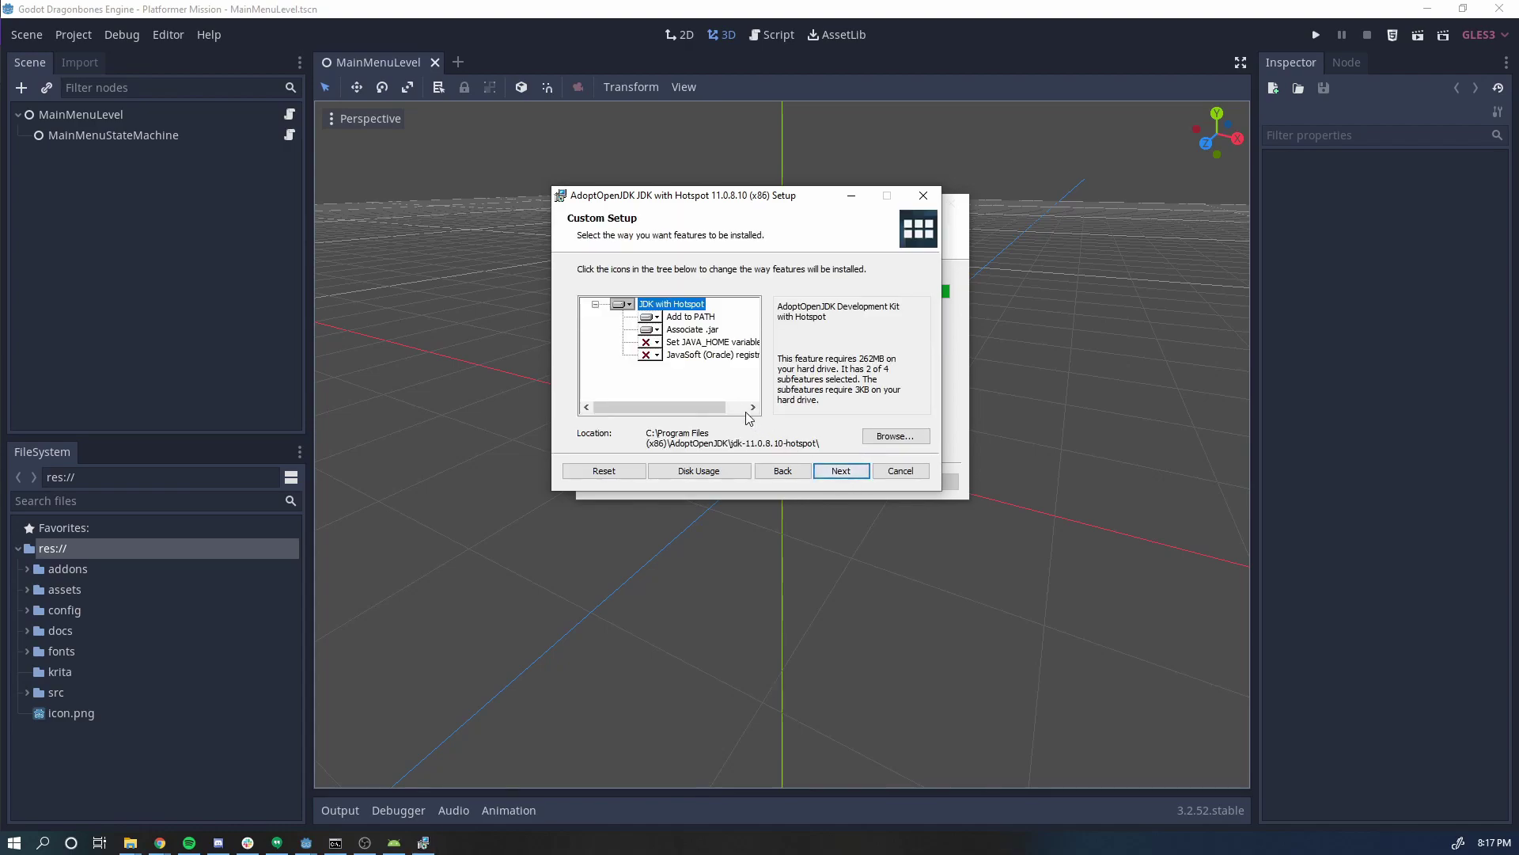
left_click(649, 342)
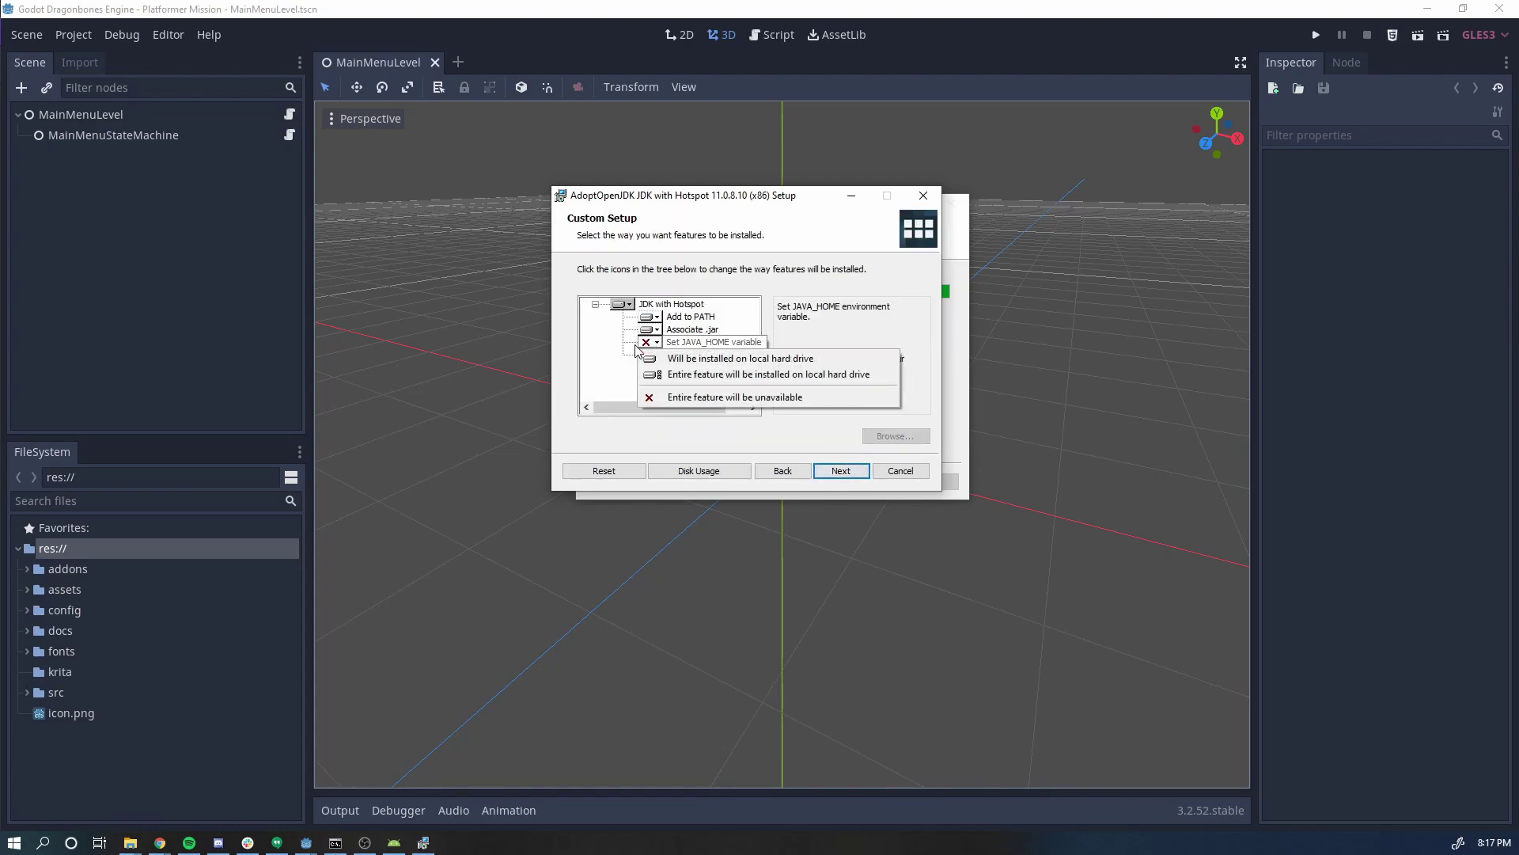
left_click(708, 358)
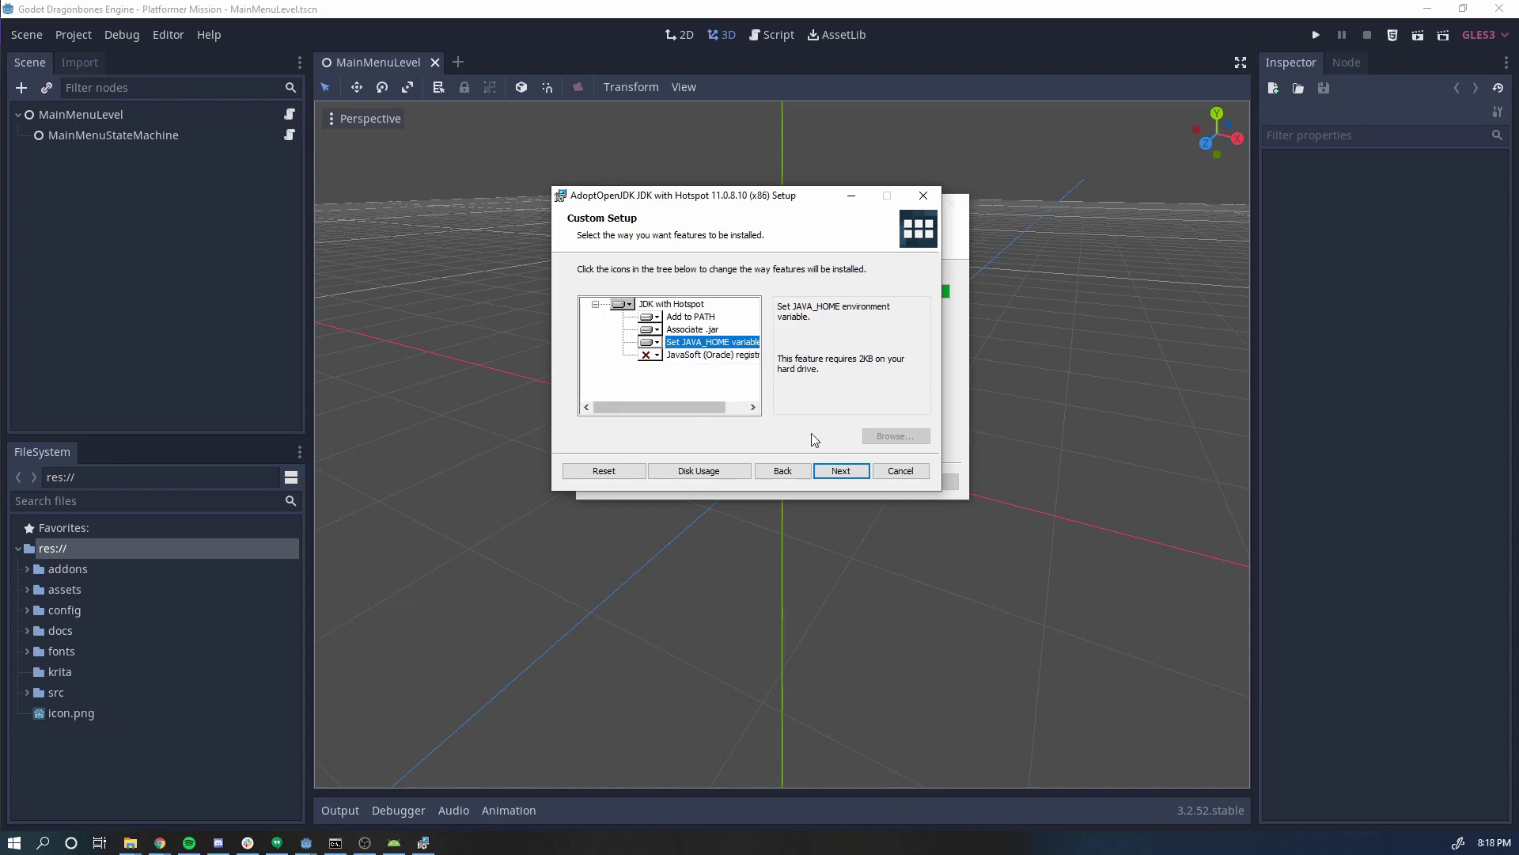
left_click(831, 475)
left_click(821, 473)
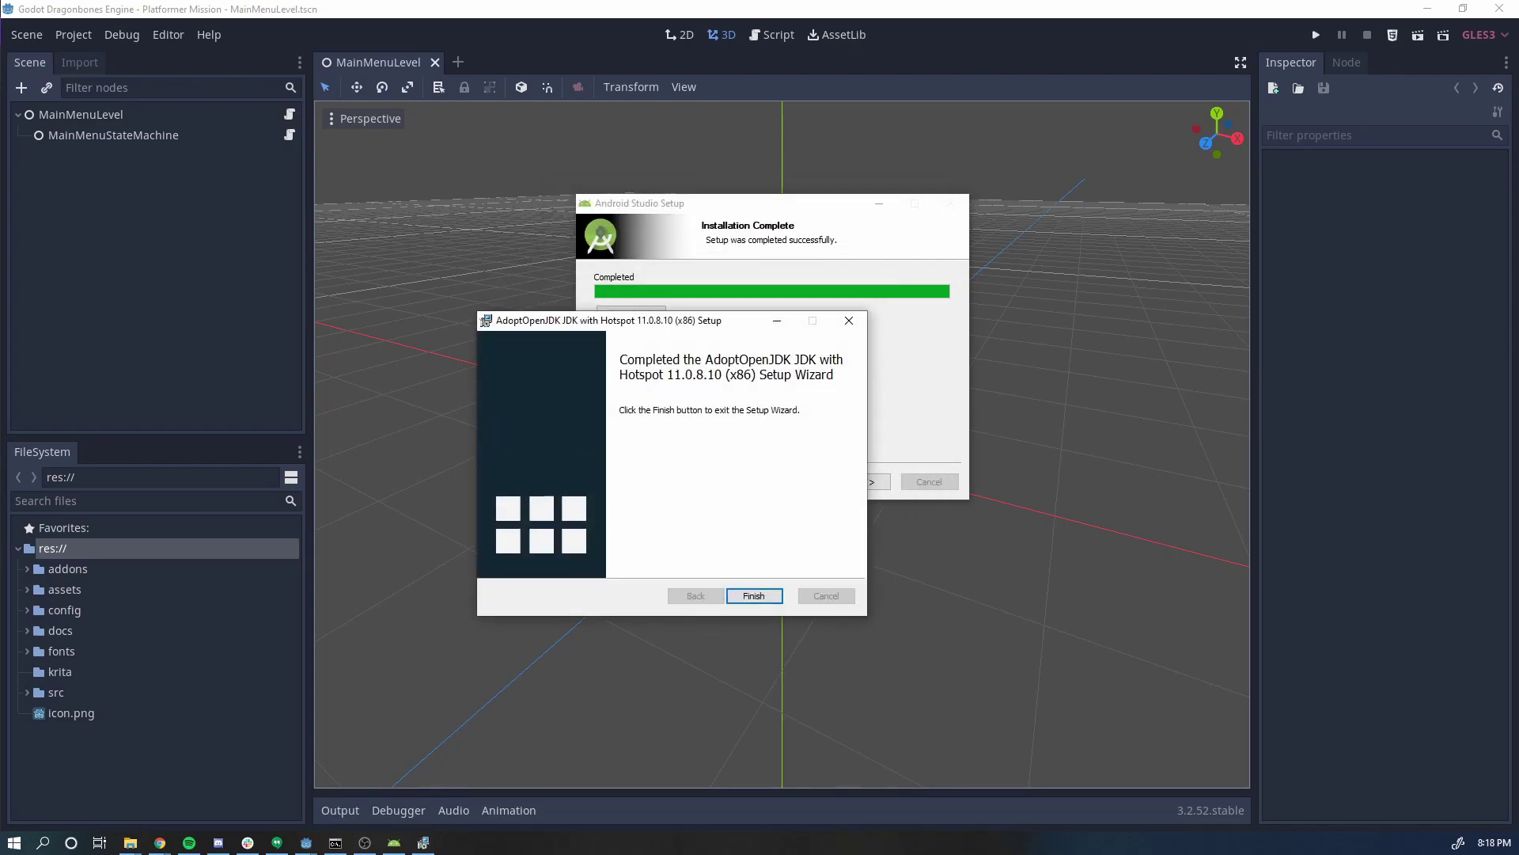
left_click(751, 595)
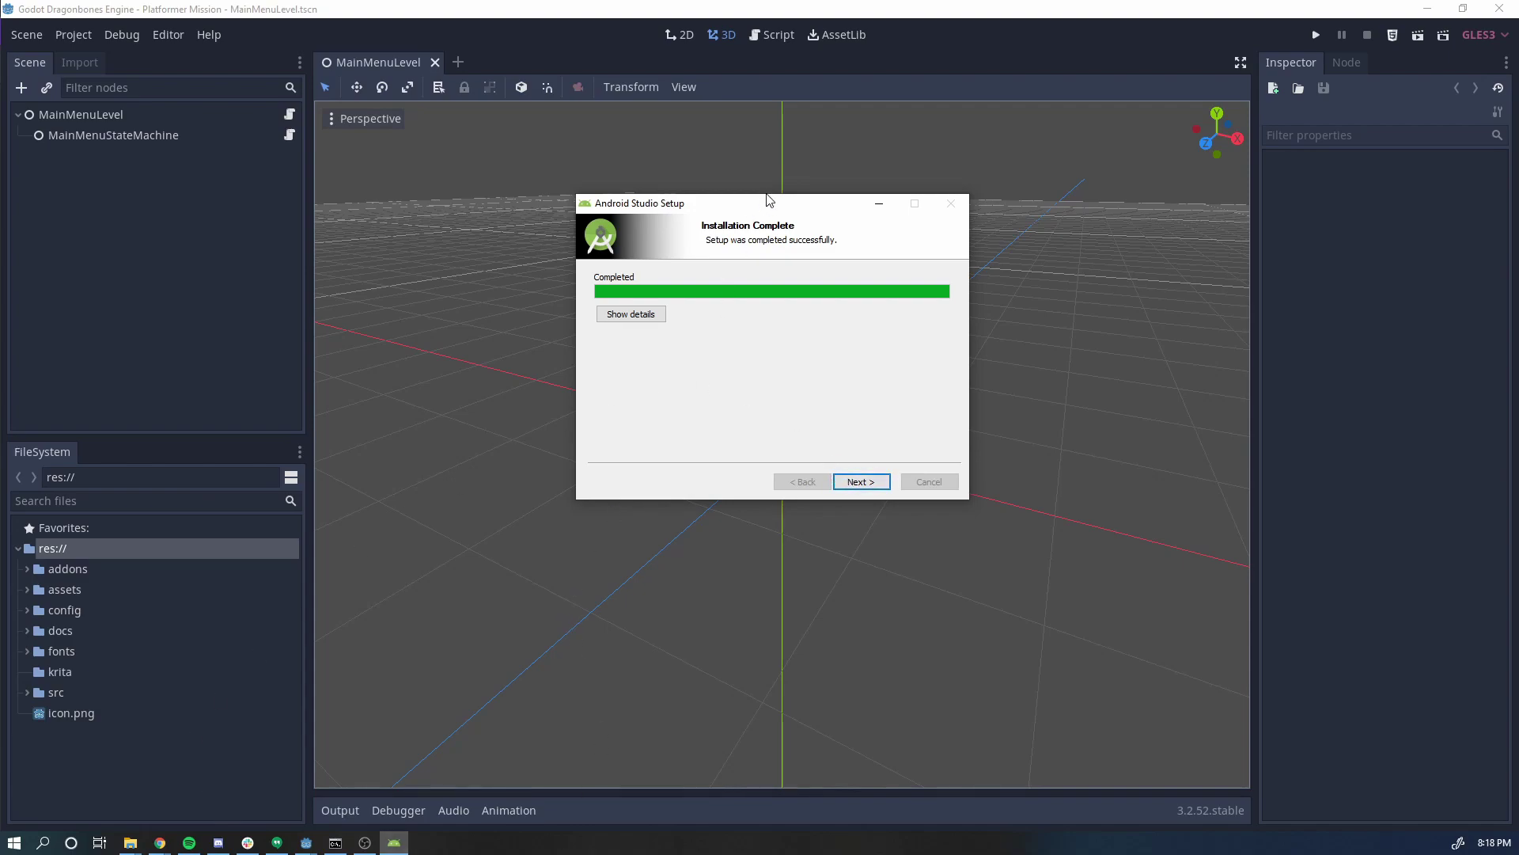
- Finish Android Studio Setup and launch Android Studio
left_click_drag(768, 198, 713, 223)
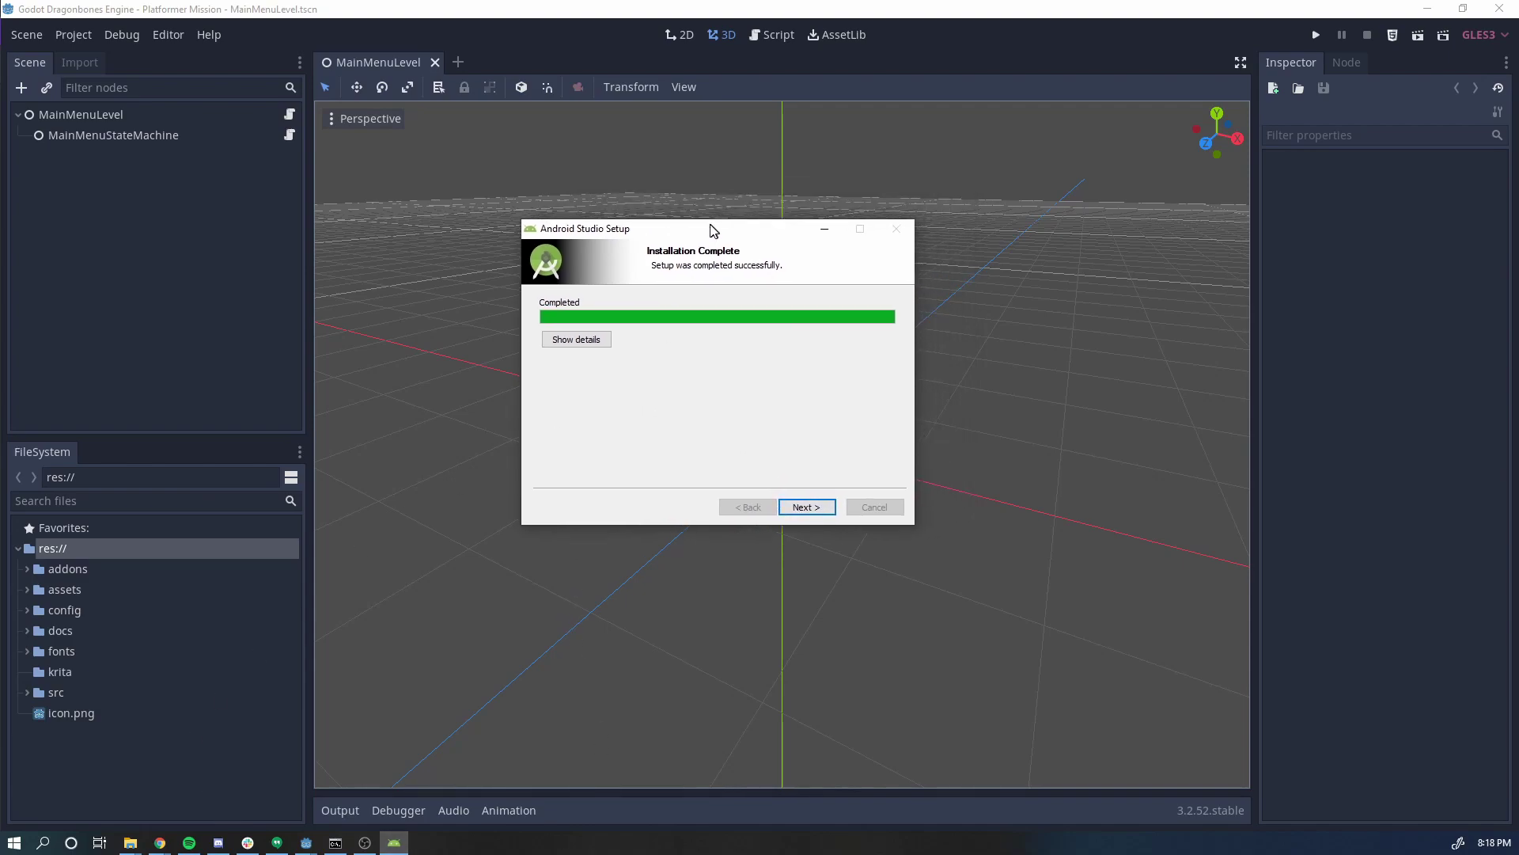
left_click(801, 506)
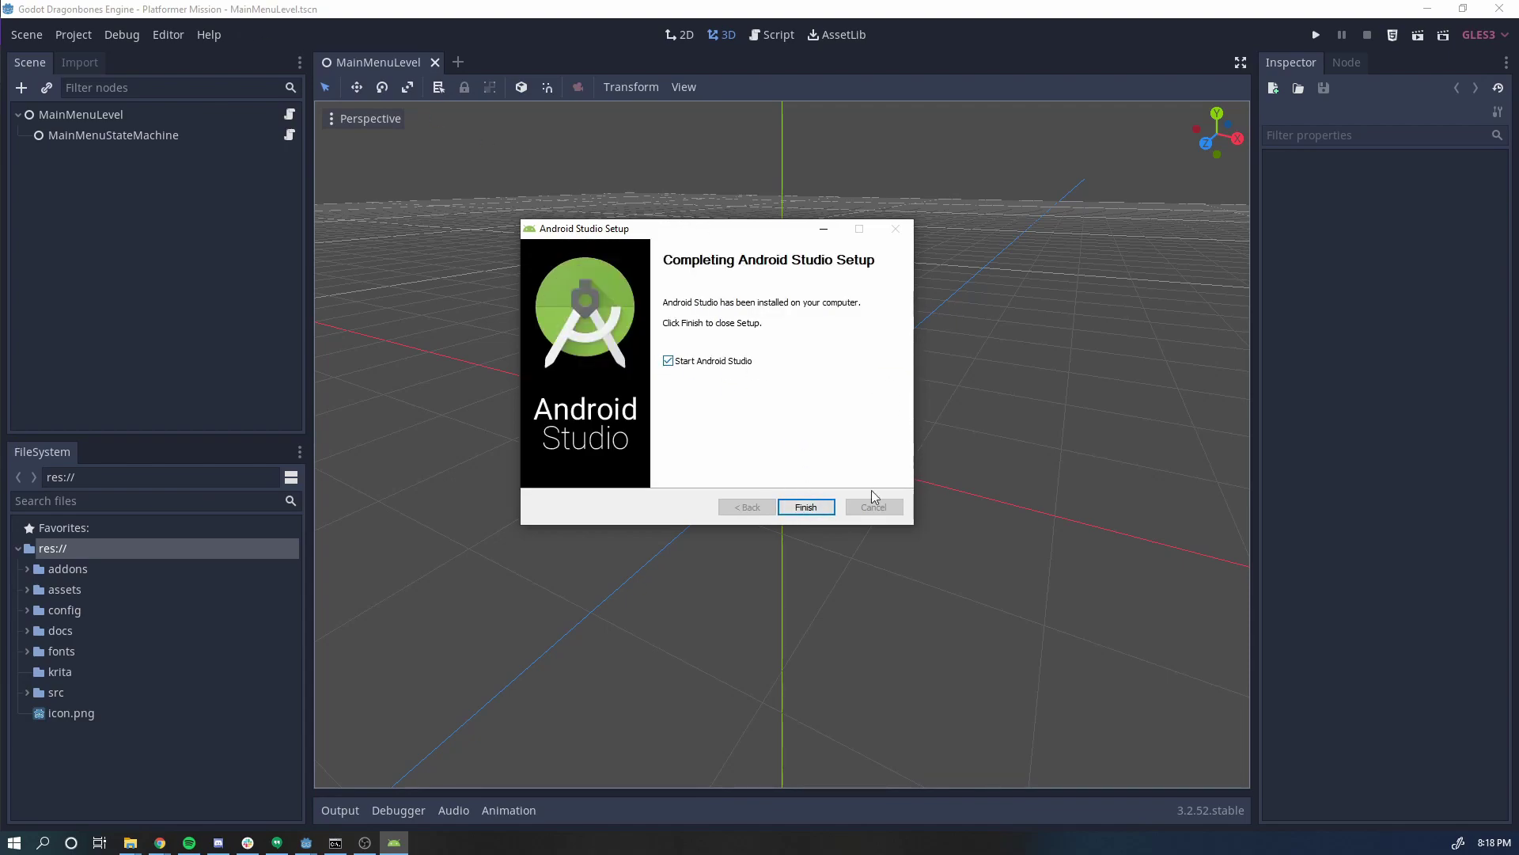
left_click(832, 509)
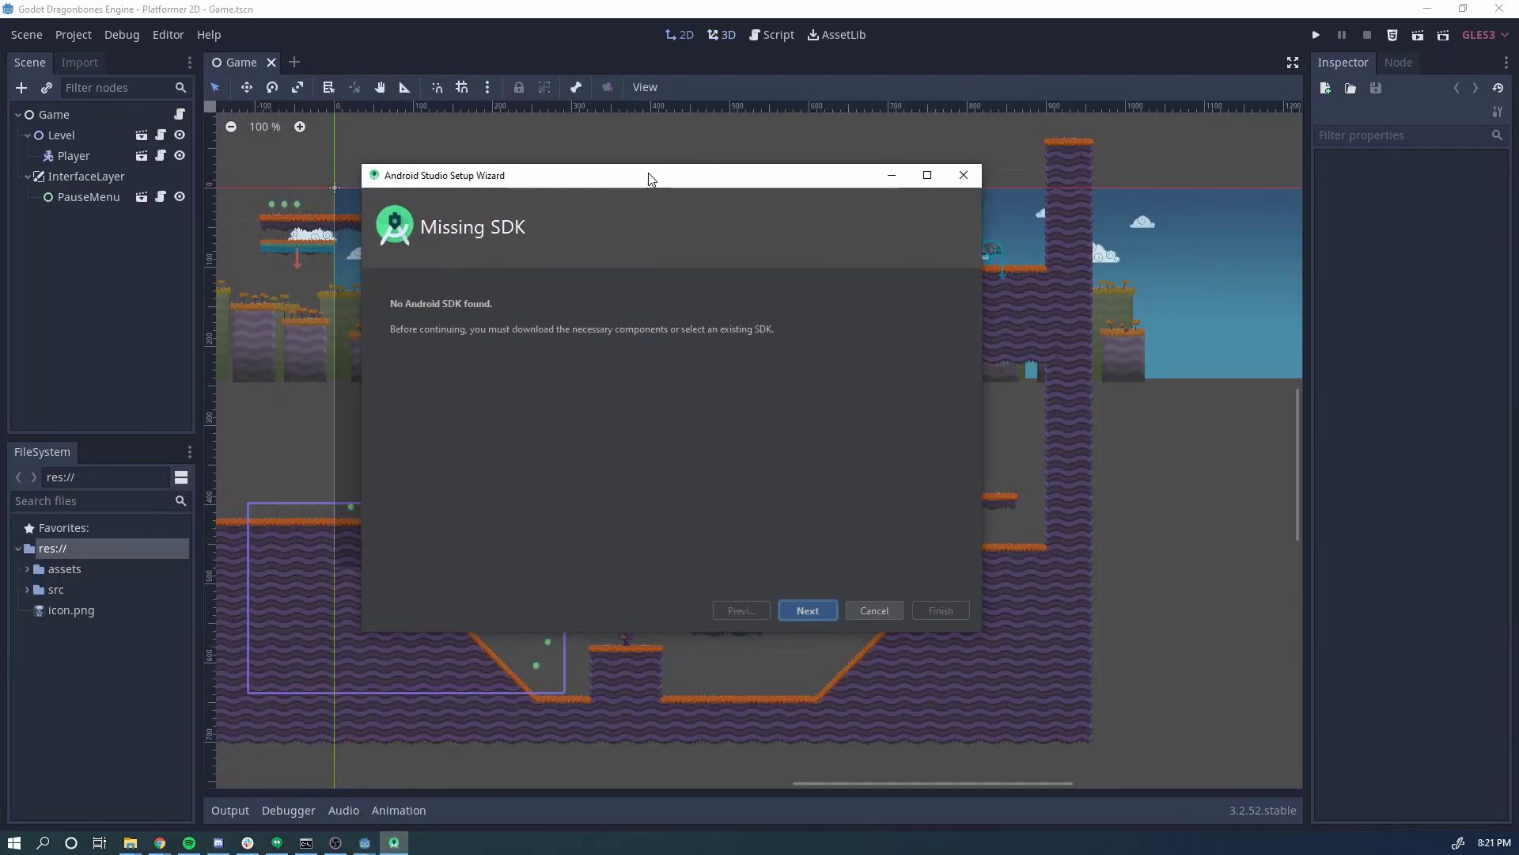
- Download and install the Android SDK with API 30 components via the Setup Wizard
left_click_drag(633, 175, 714, 149)
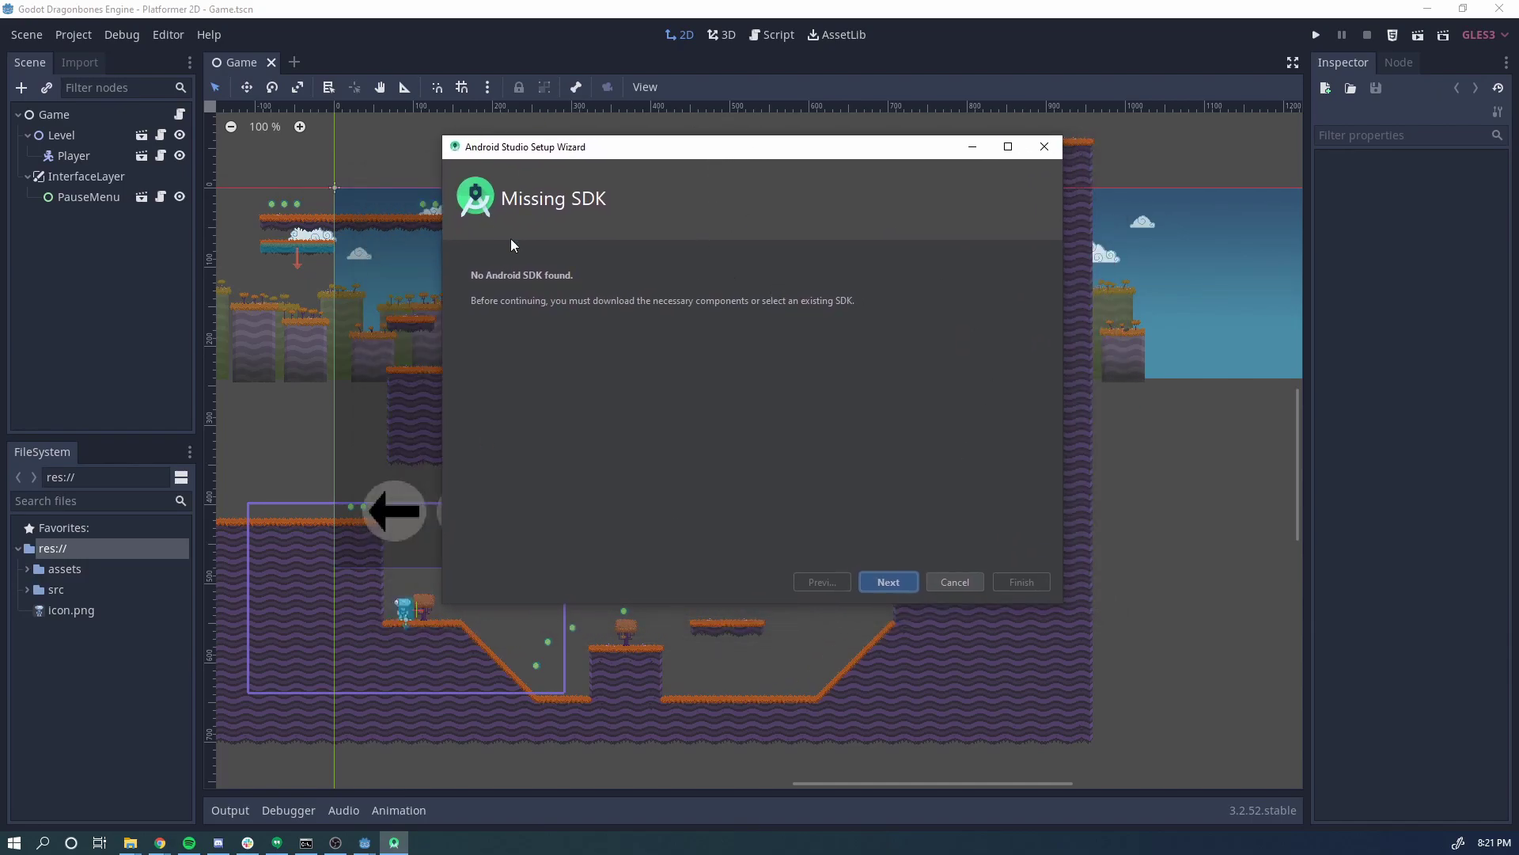
left_click(879, 582)
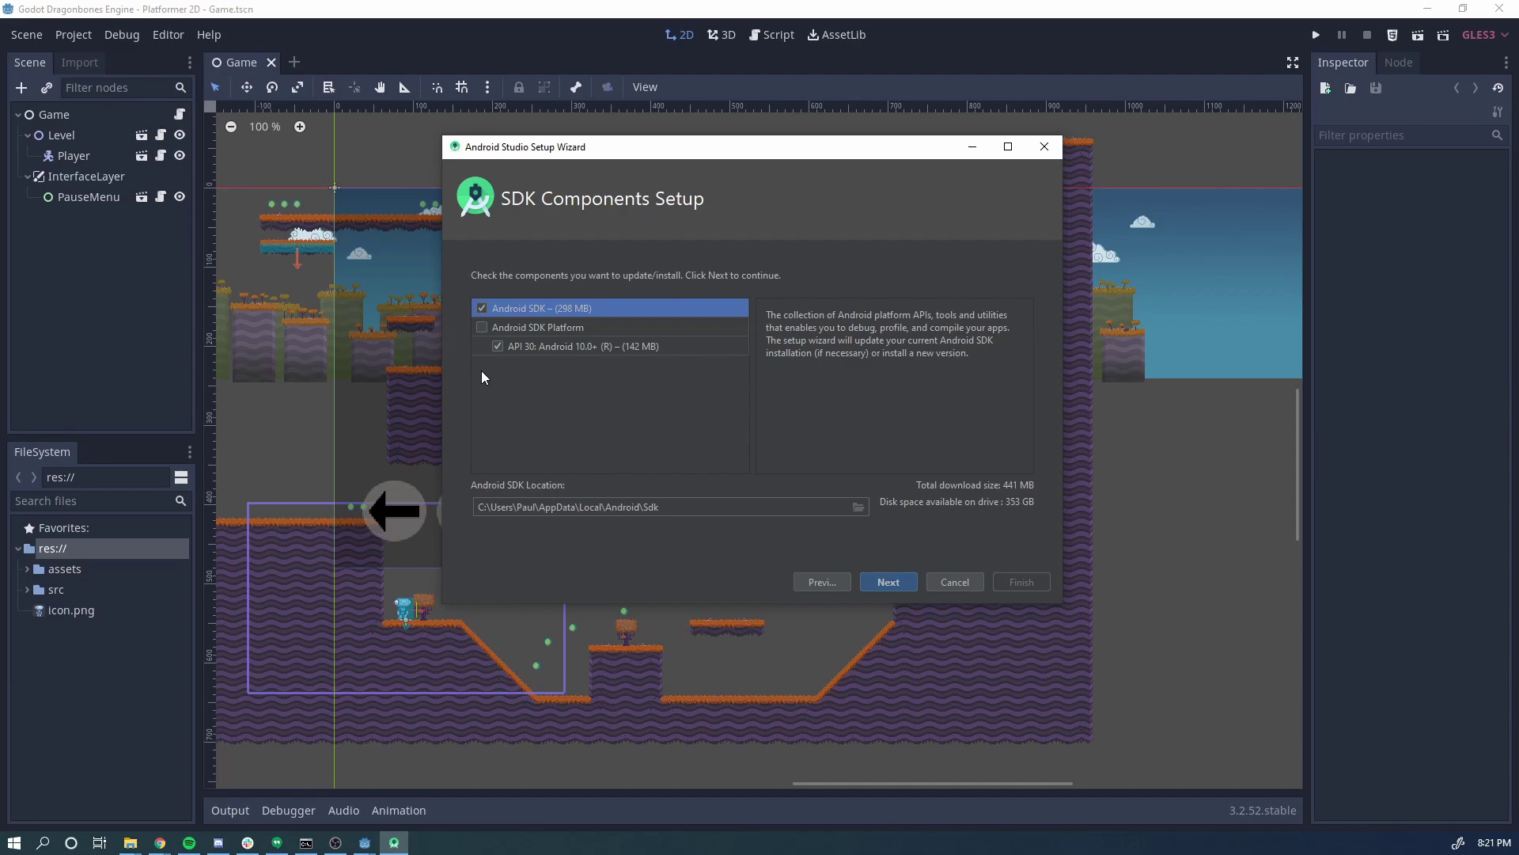
left_click(829, 581)
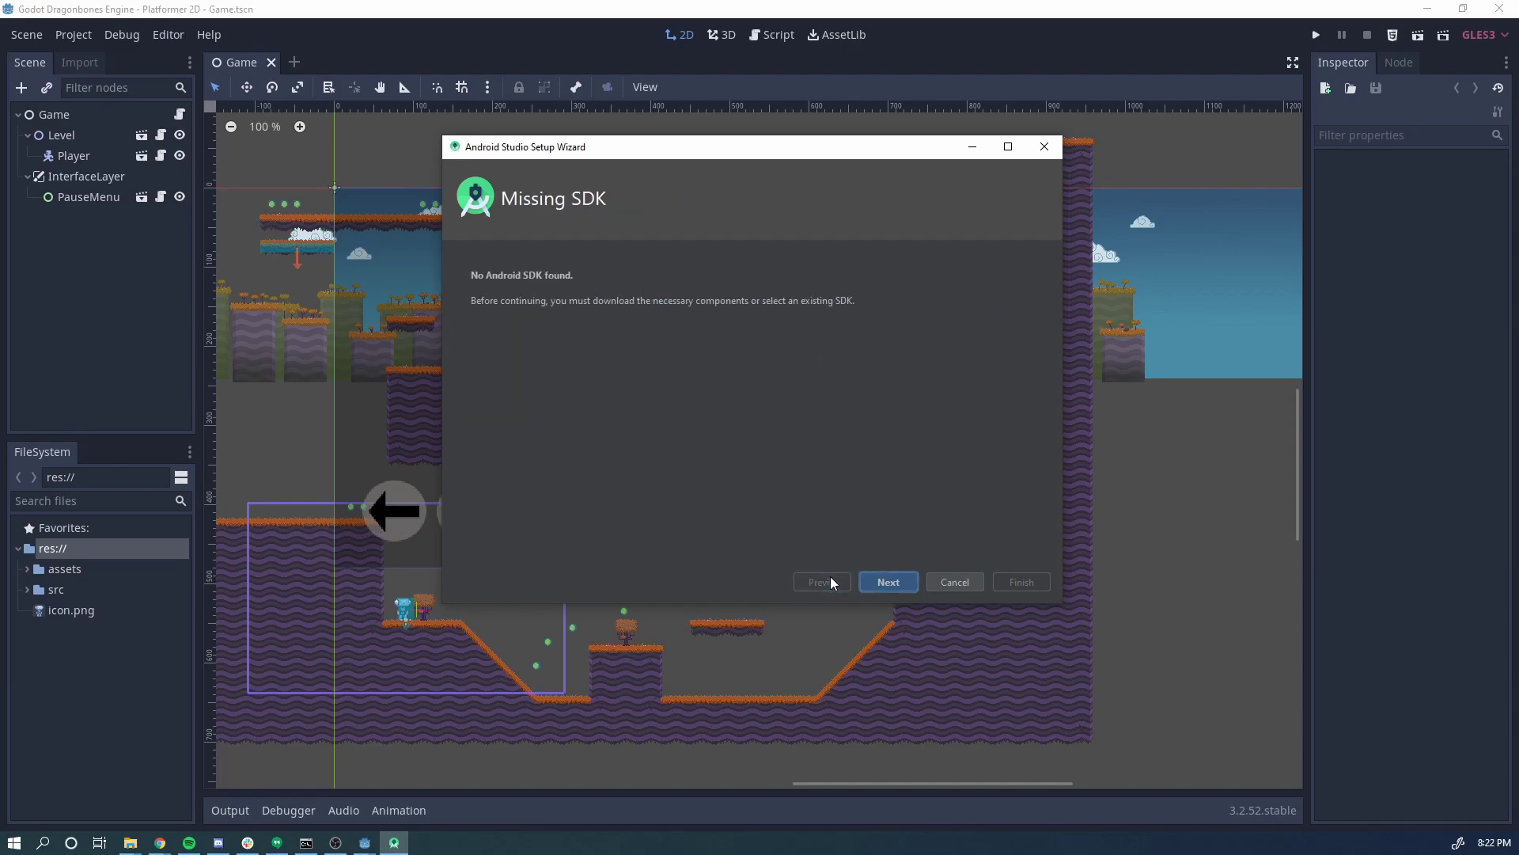
left_click(877, 581)
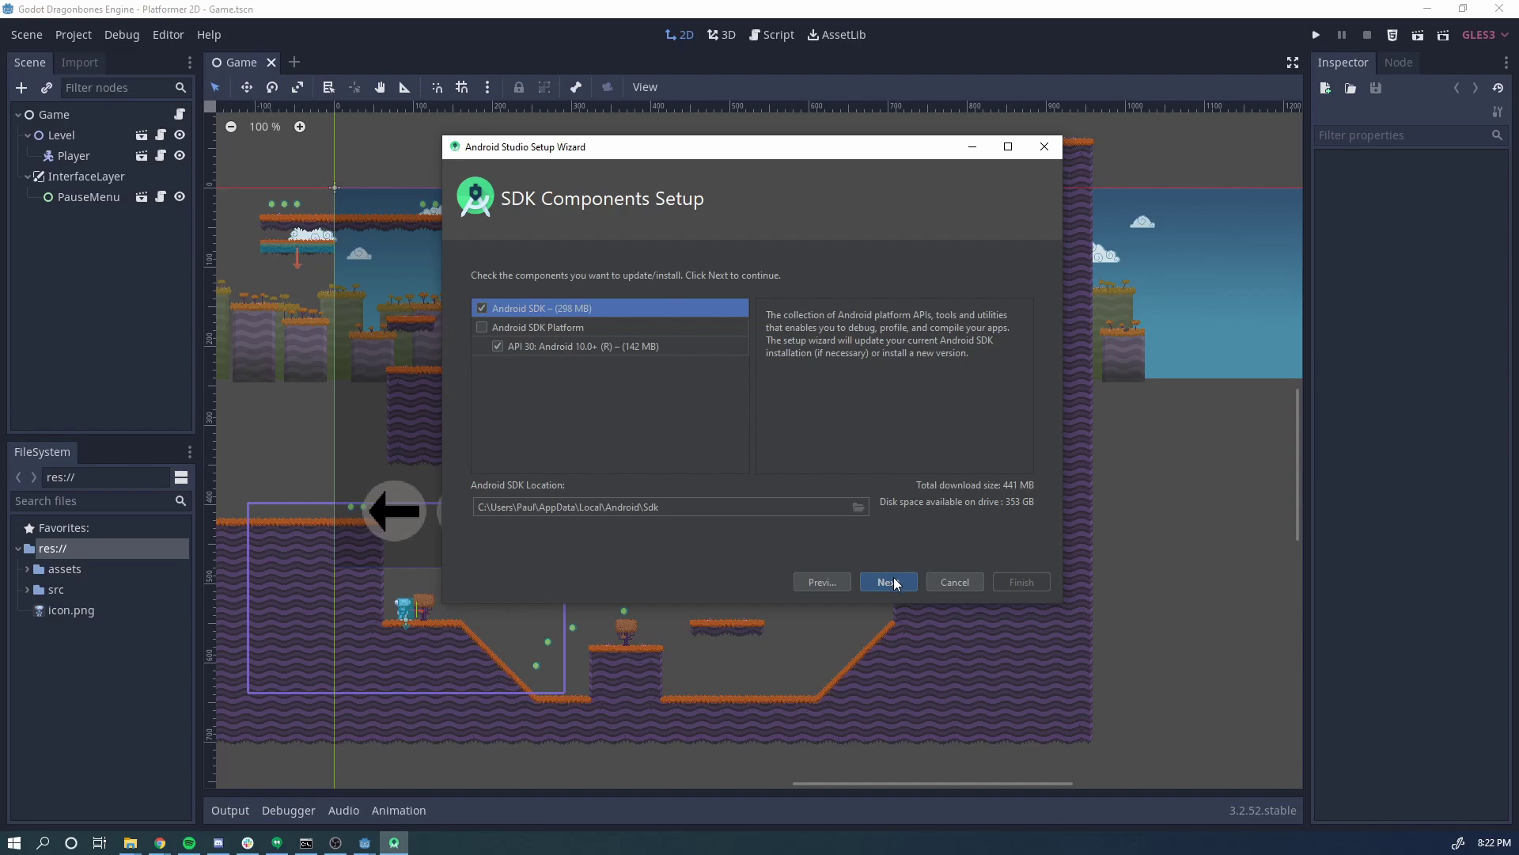
left_click(889, 582)
scroll(559, 349, "down", 1)
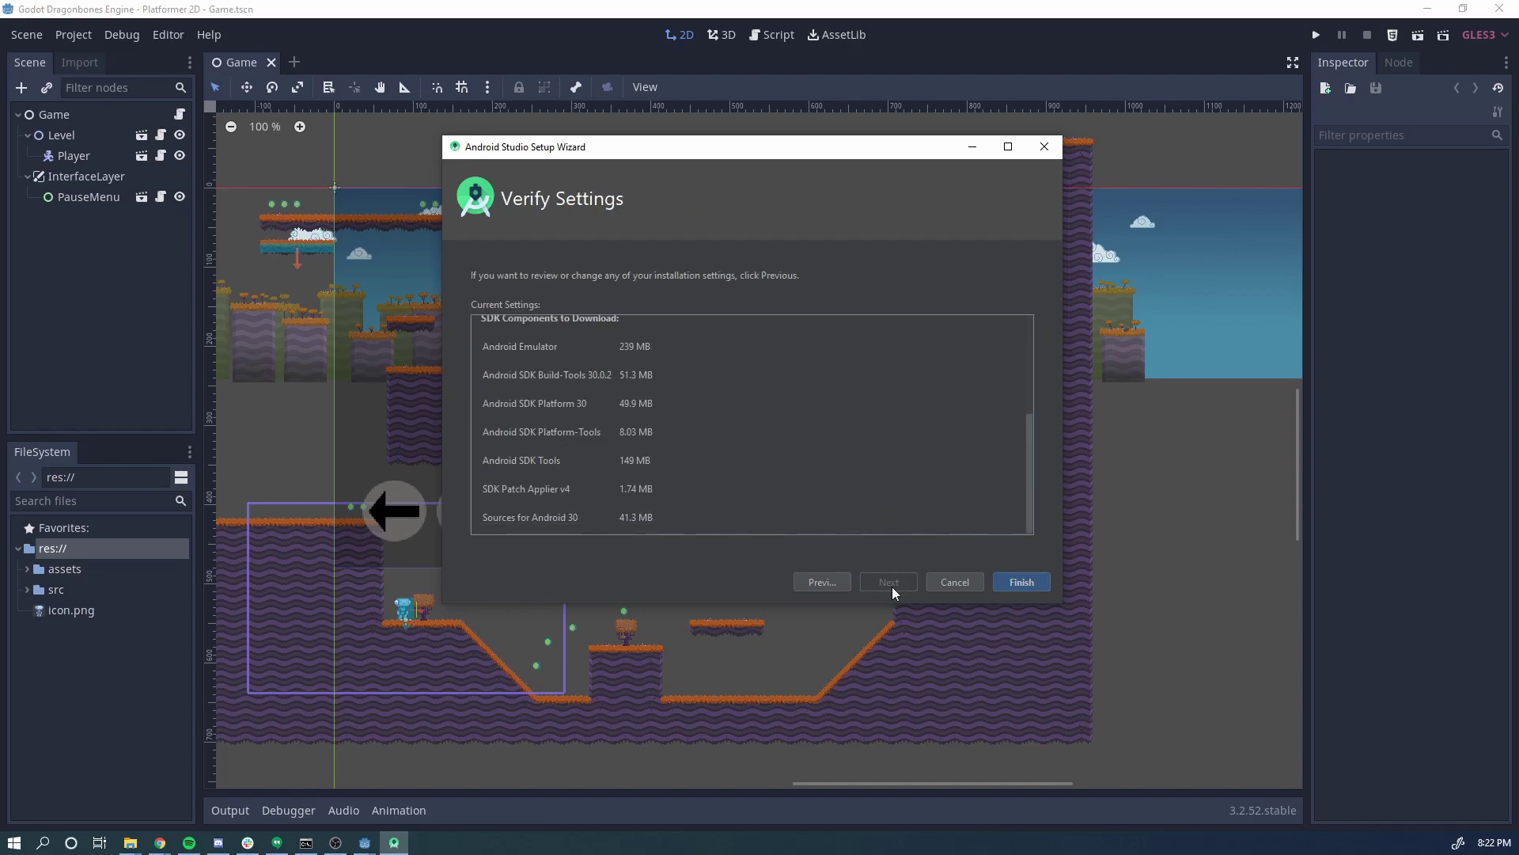
left_click(1028, 588)
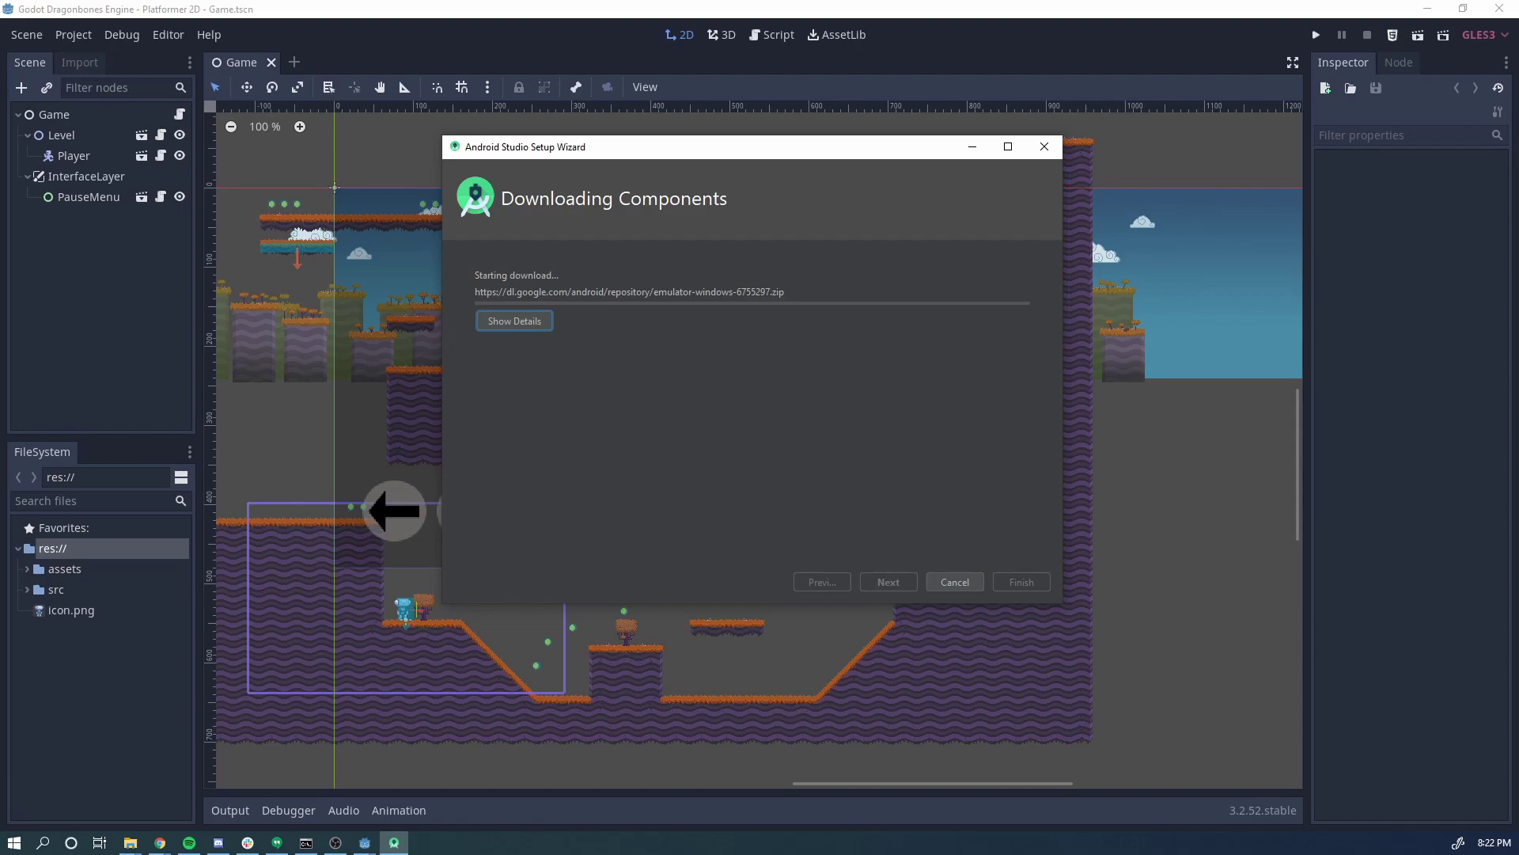
left_click(515, 320)
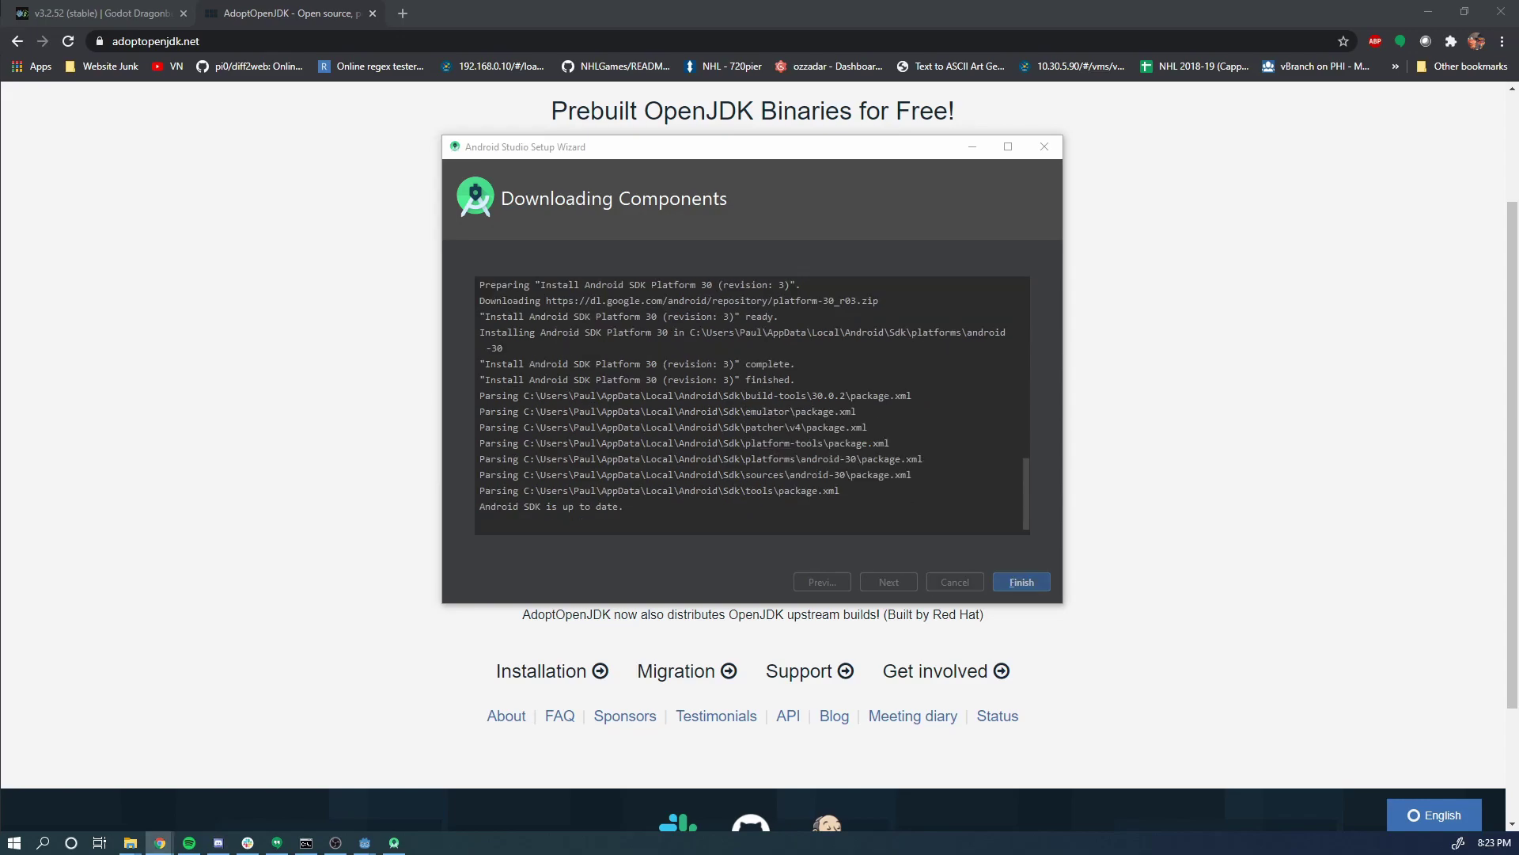
left_click(1020, 582)
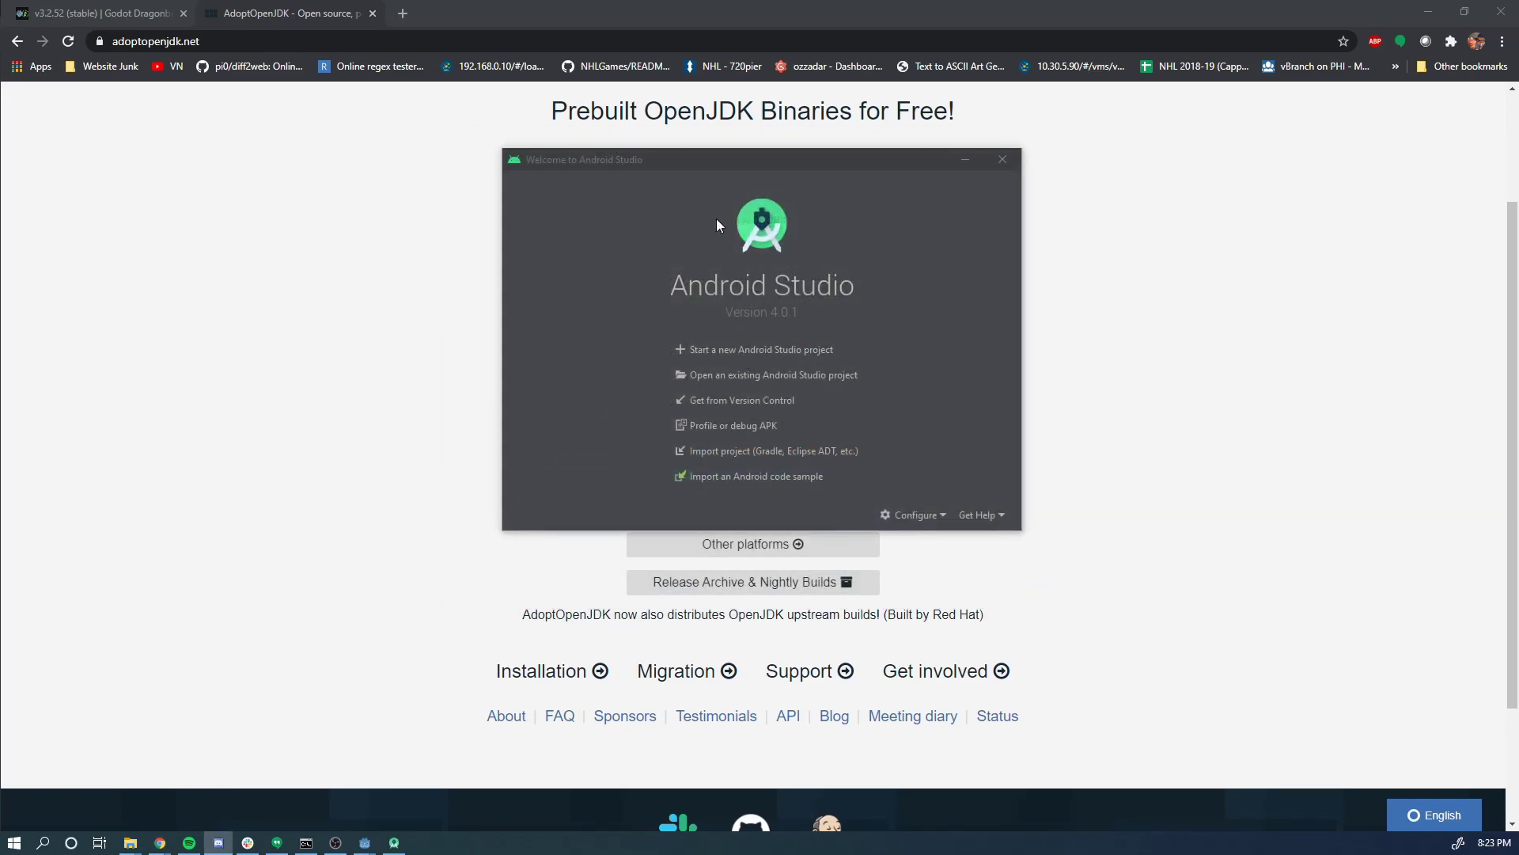
- Close the Android Studio welcome window and return to the Godot editor
left_click(1009, 160)
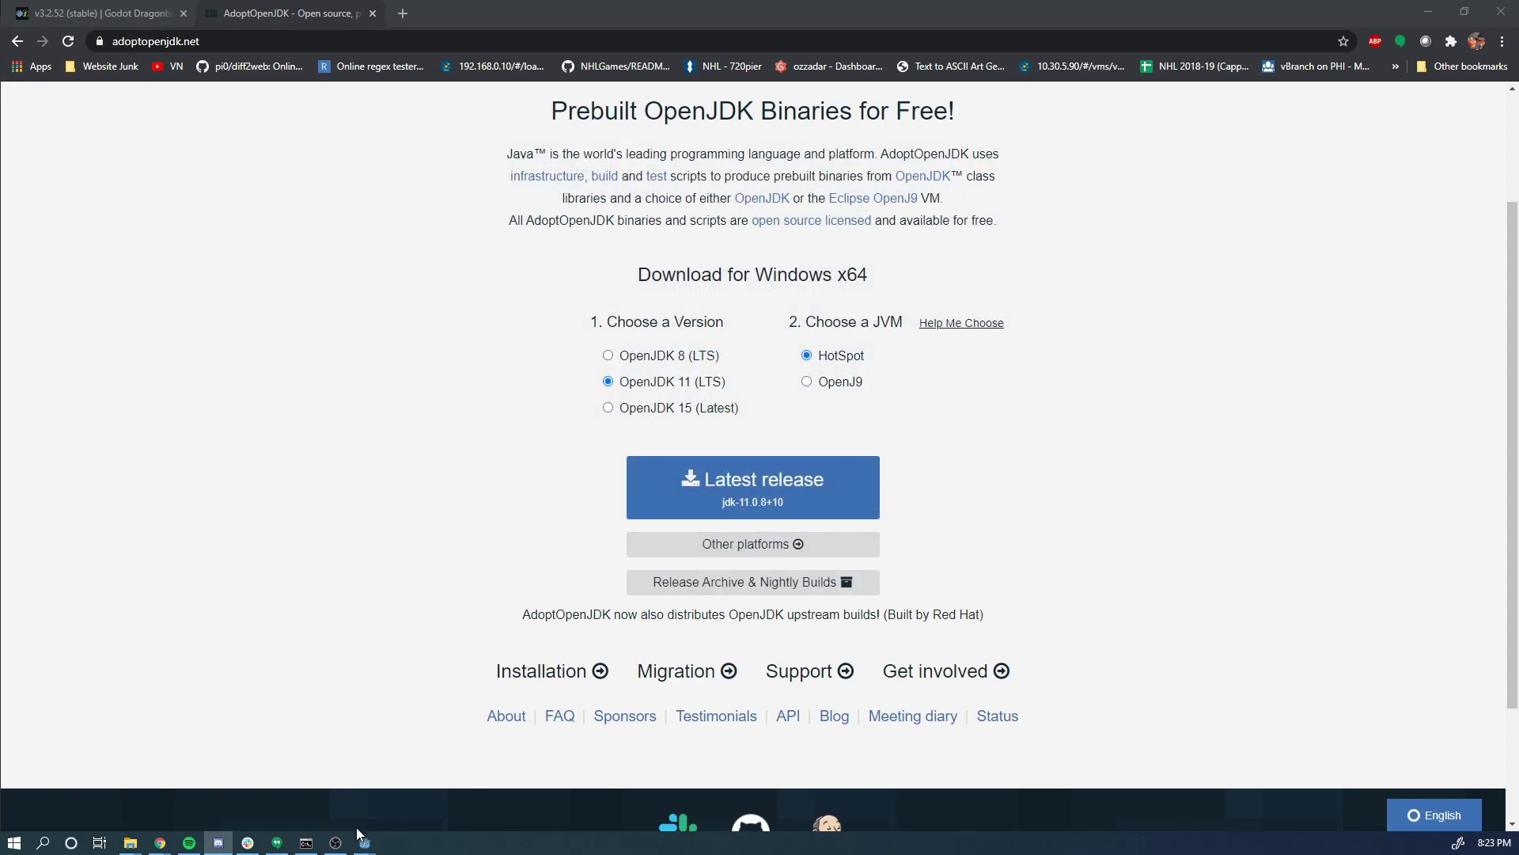
mouse_move(365, 840)
left_click(439, 807)
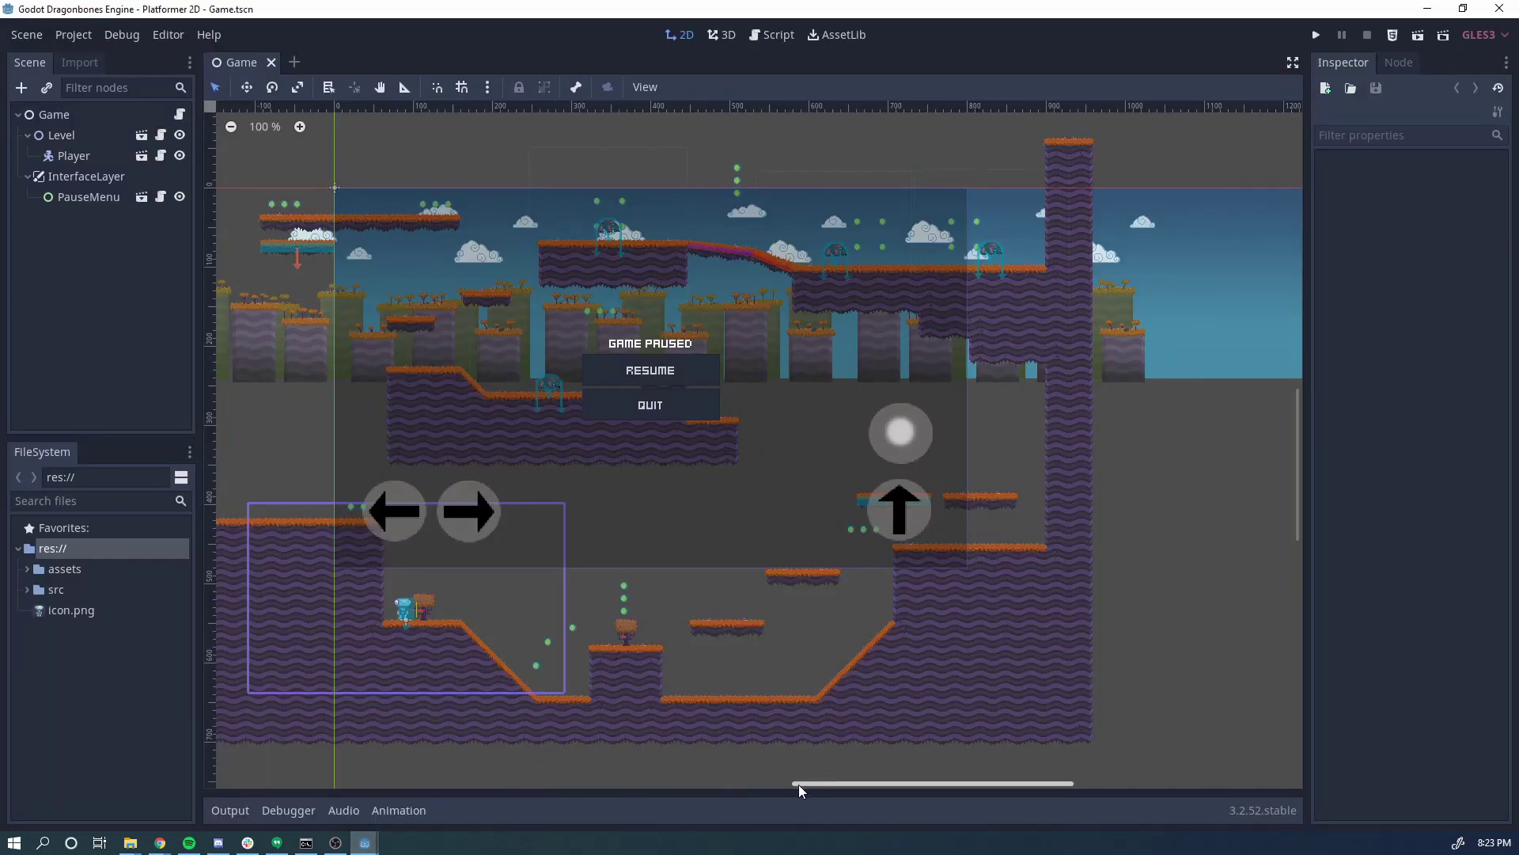
- Add an Android export preset in the Project Export dialog
left_click_drag(804, 782, 700, 783)
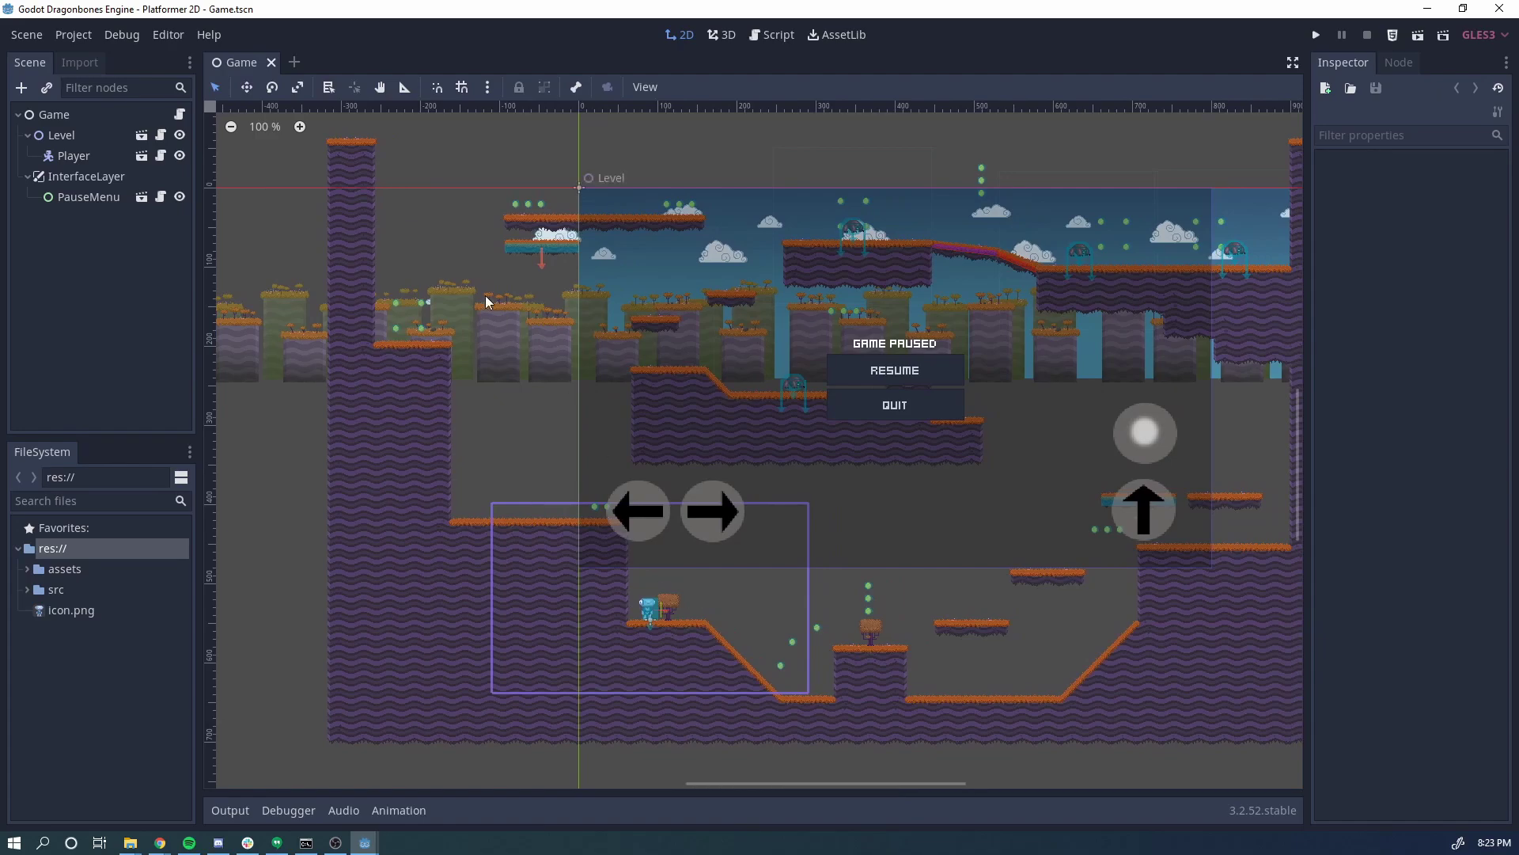
left_click(79, 38)
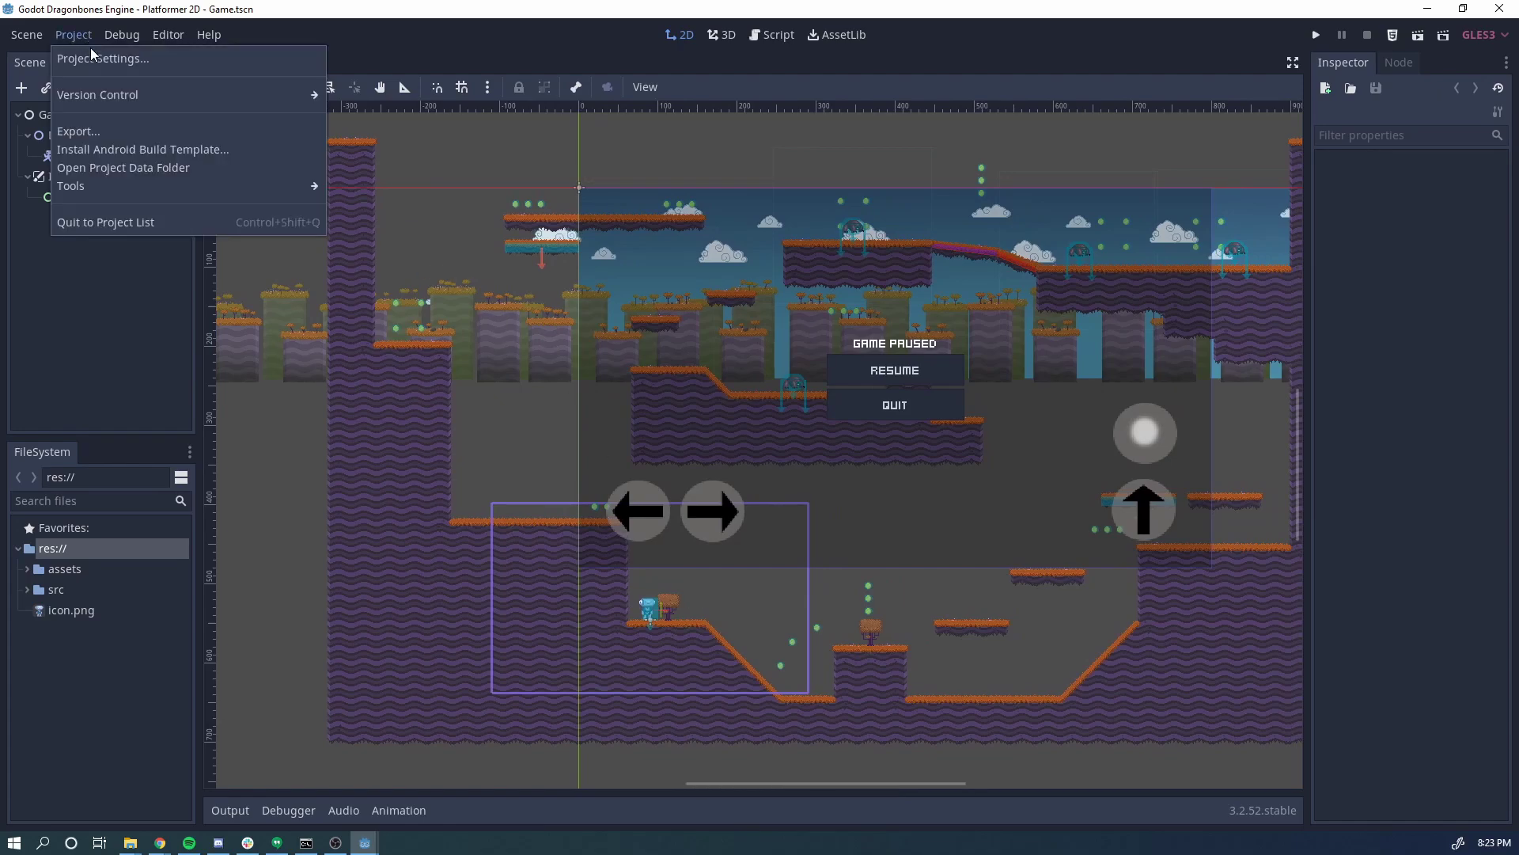
left_click(106, 133)
left_click(683, 163)
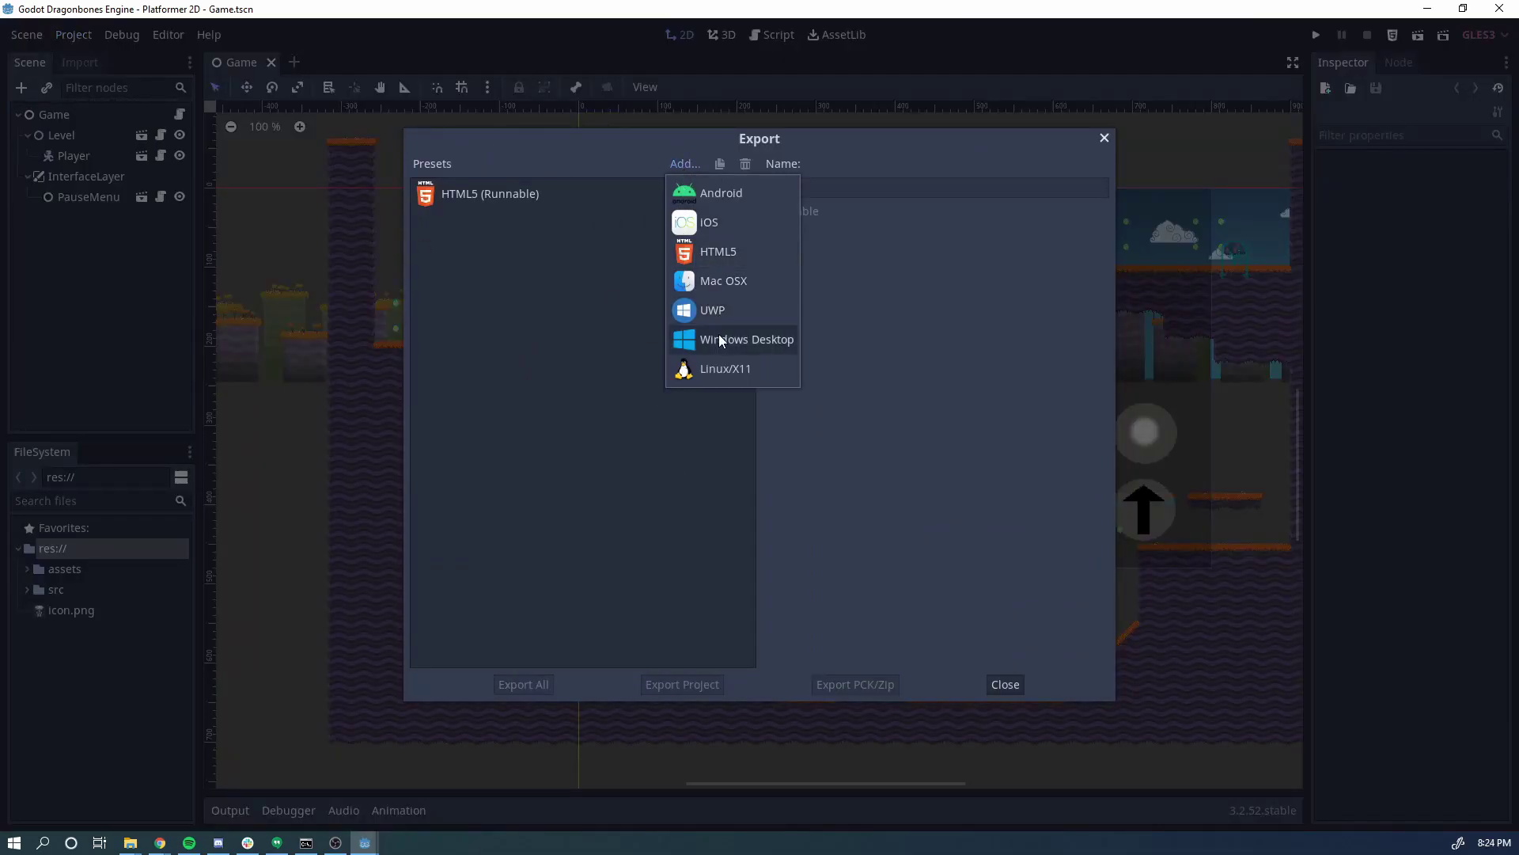
left_click(734, 203)
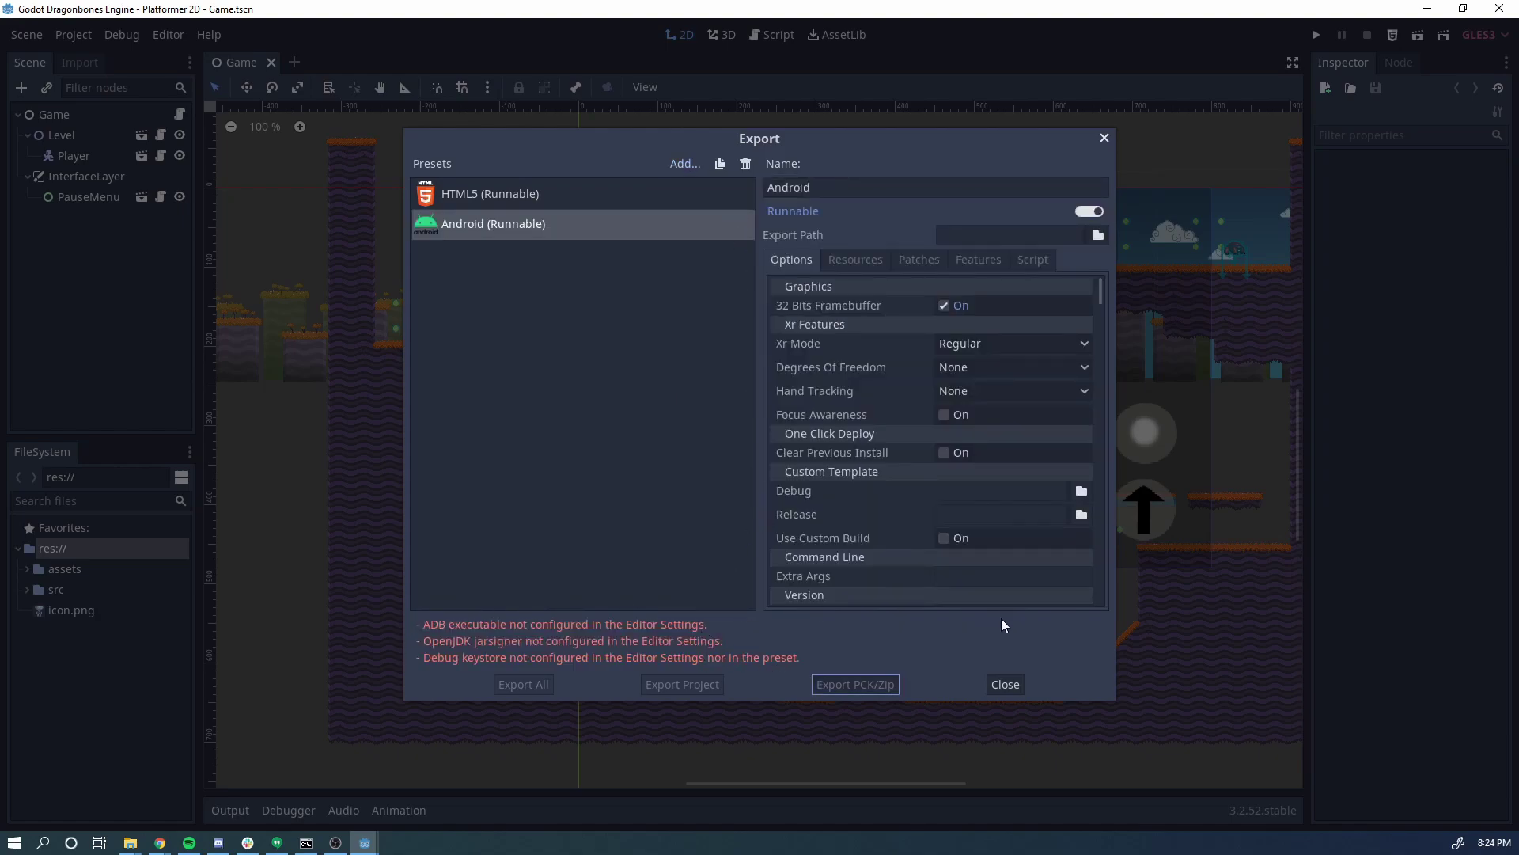
left_click(1005, 685)
- Show the Export > Android section of Editor Settings
left_click(166, 35)
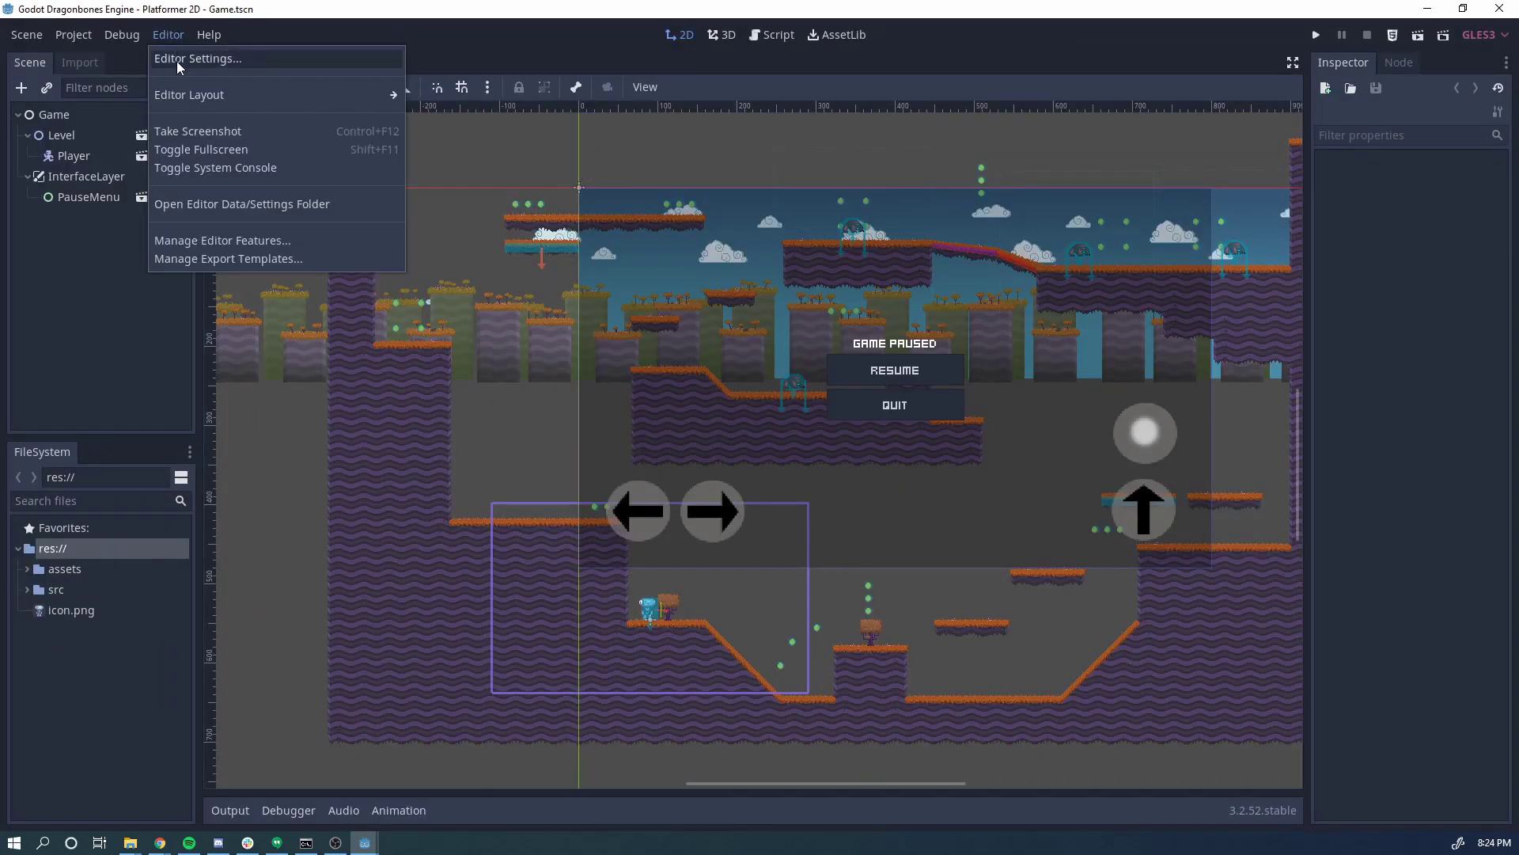
left_click(177, 60)
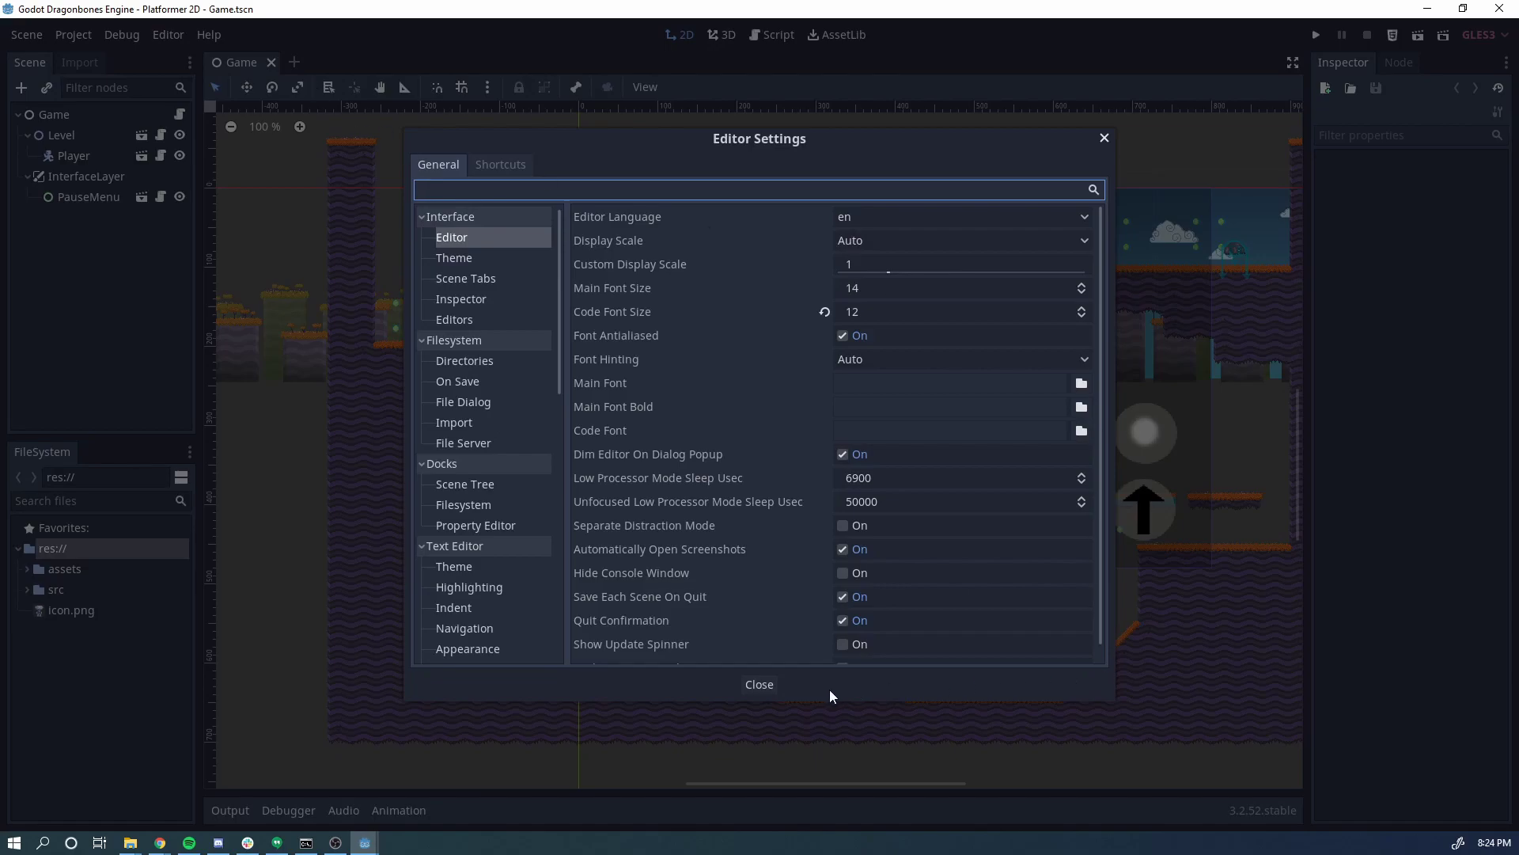
left_click(758, 684)
left_click(160, 43)
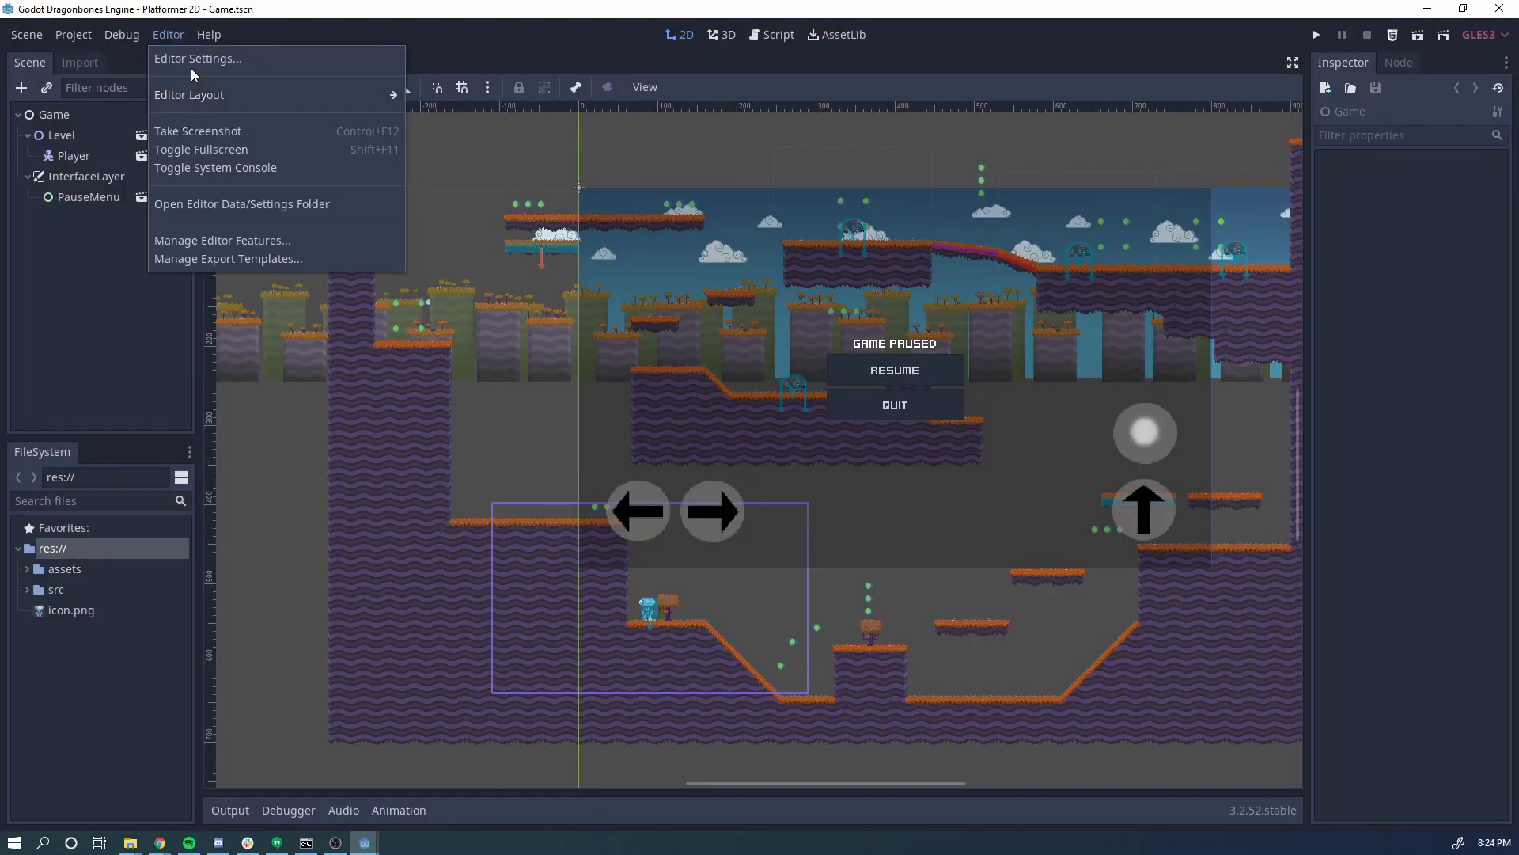
left_click(192, 63)
scroll(448, 353, "down", 2)
scroll(448, 353, "down", 5)
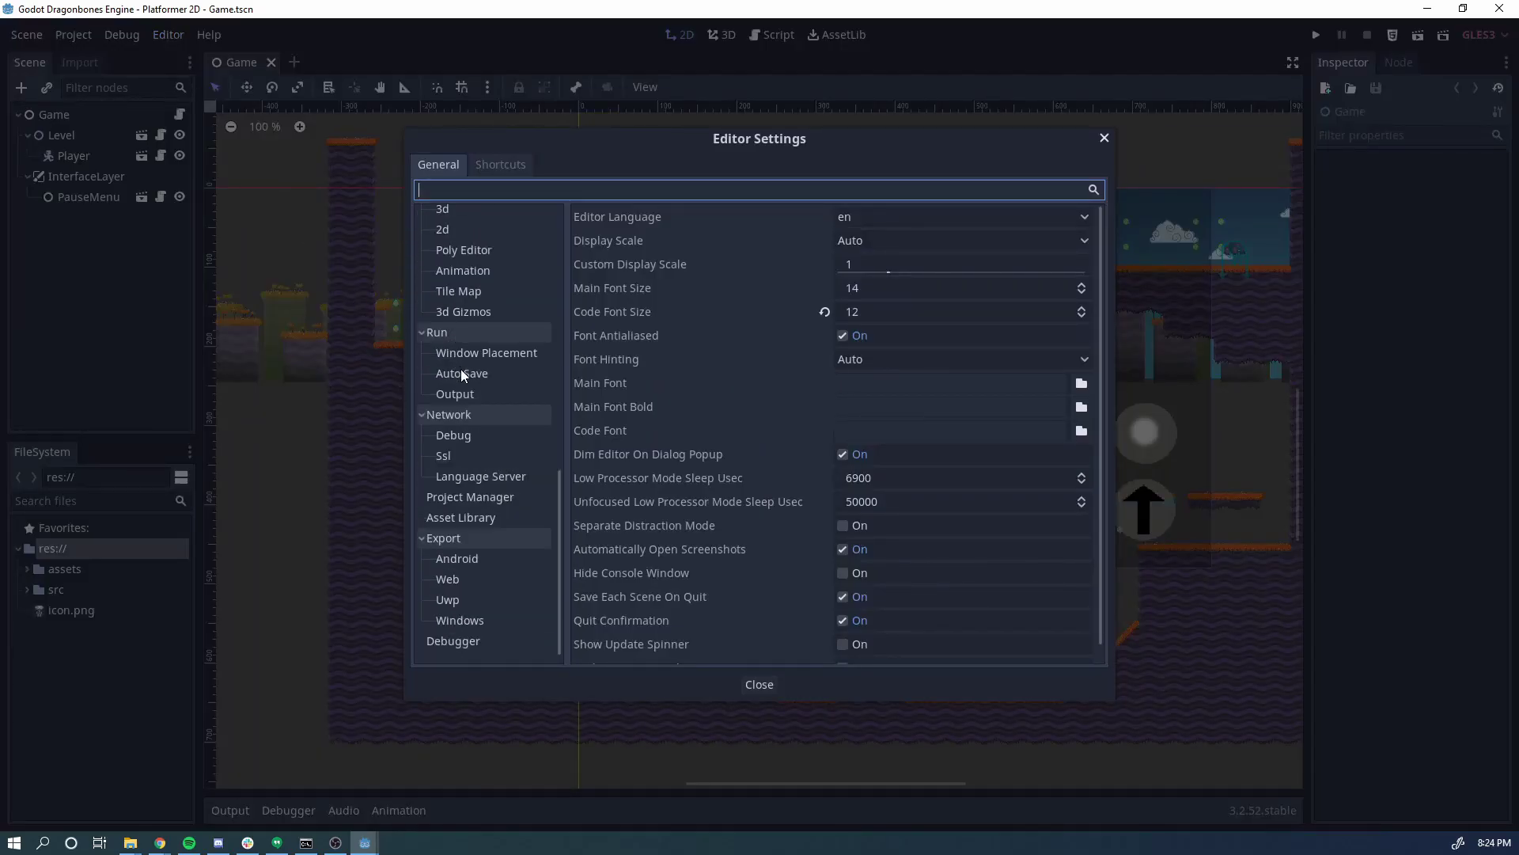
left_click(472, 559)
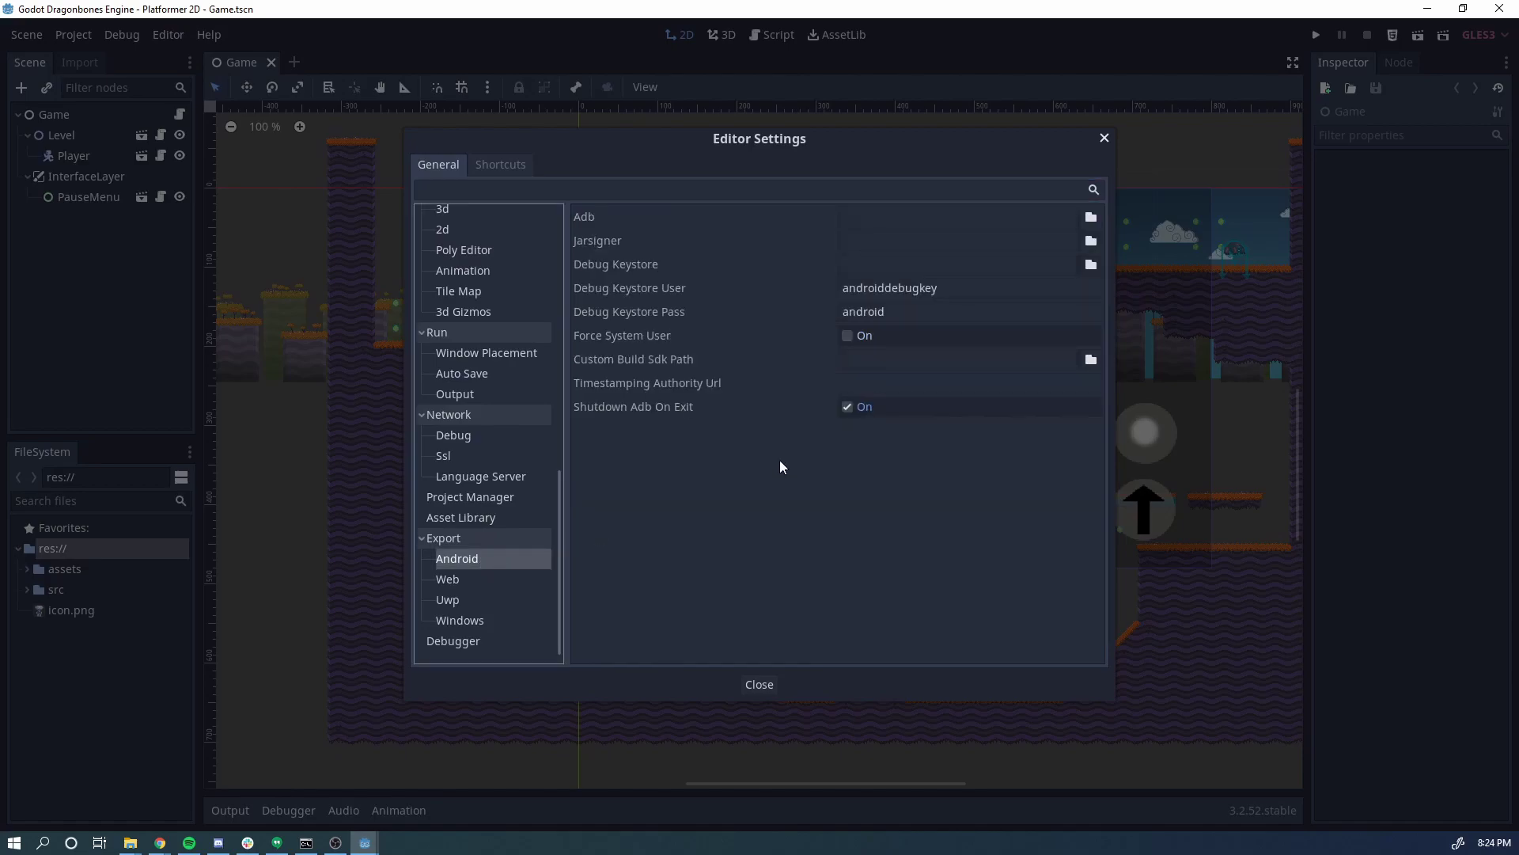
- Browse the Adb file picker to the user's /AppData folder
left_click(1091, 217)
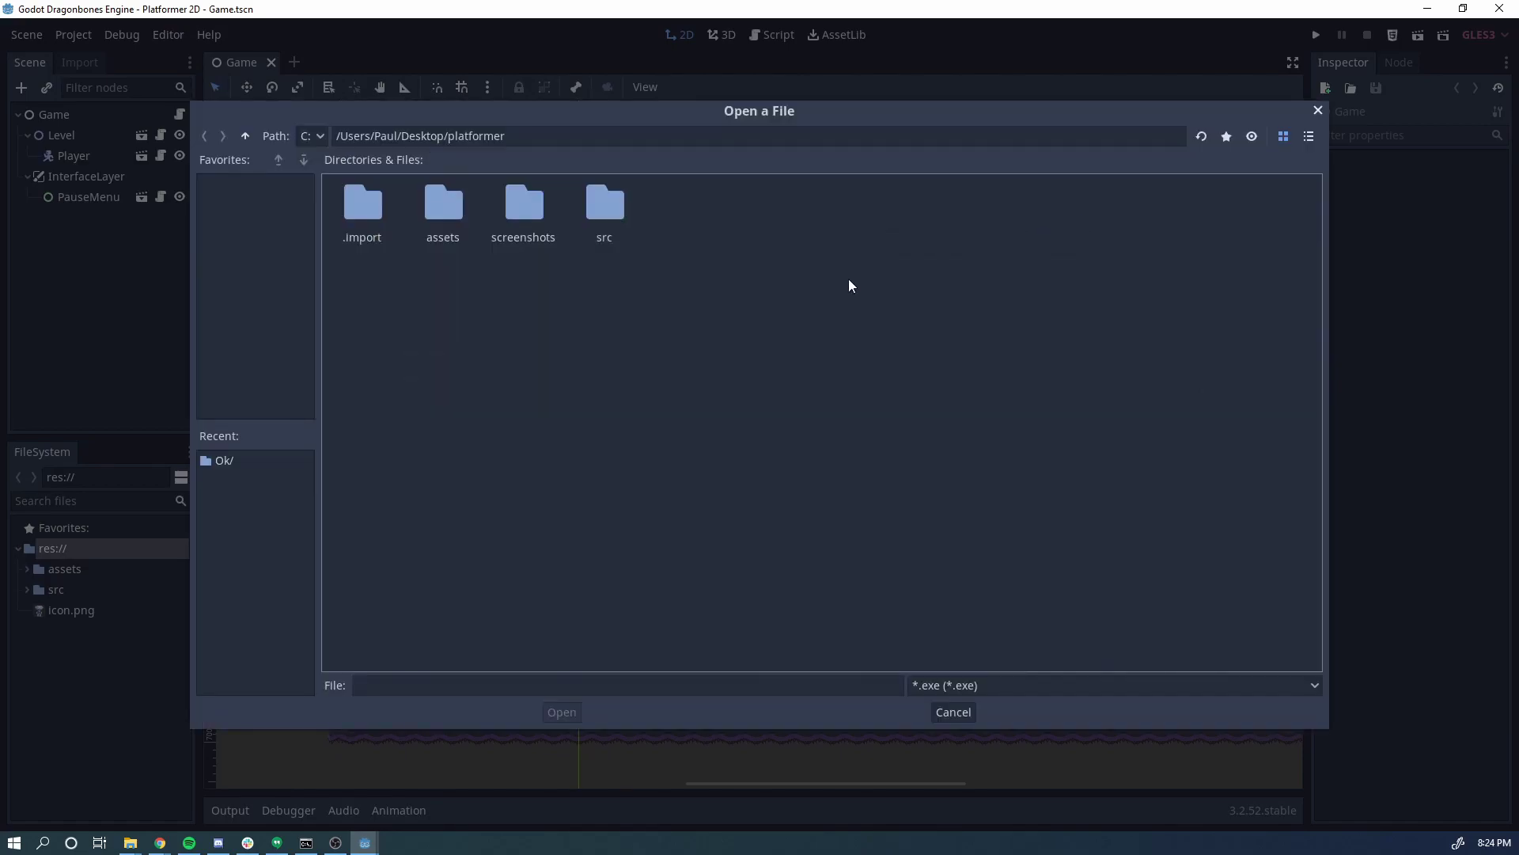
left_click(246, 135)
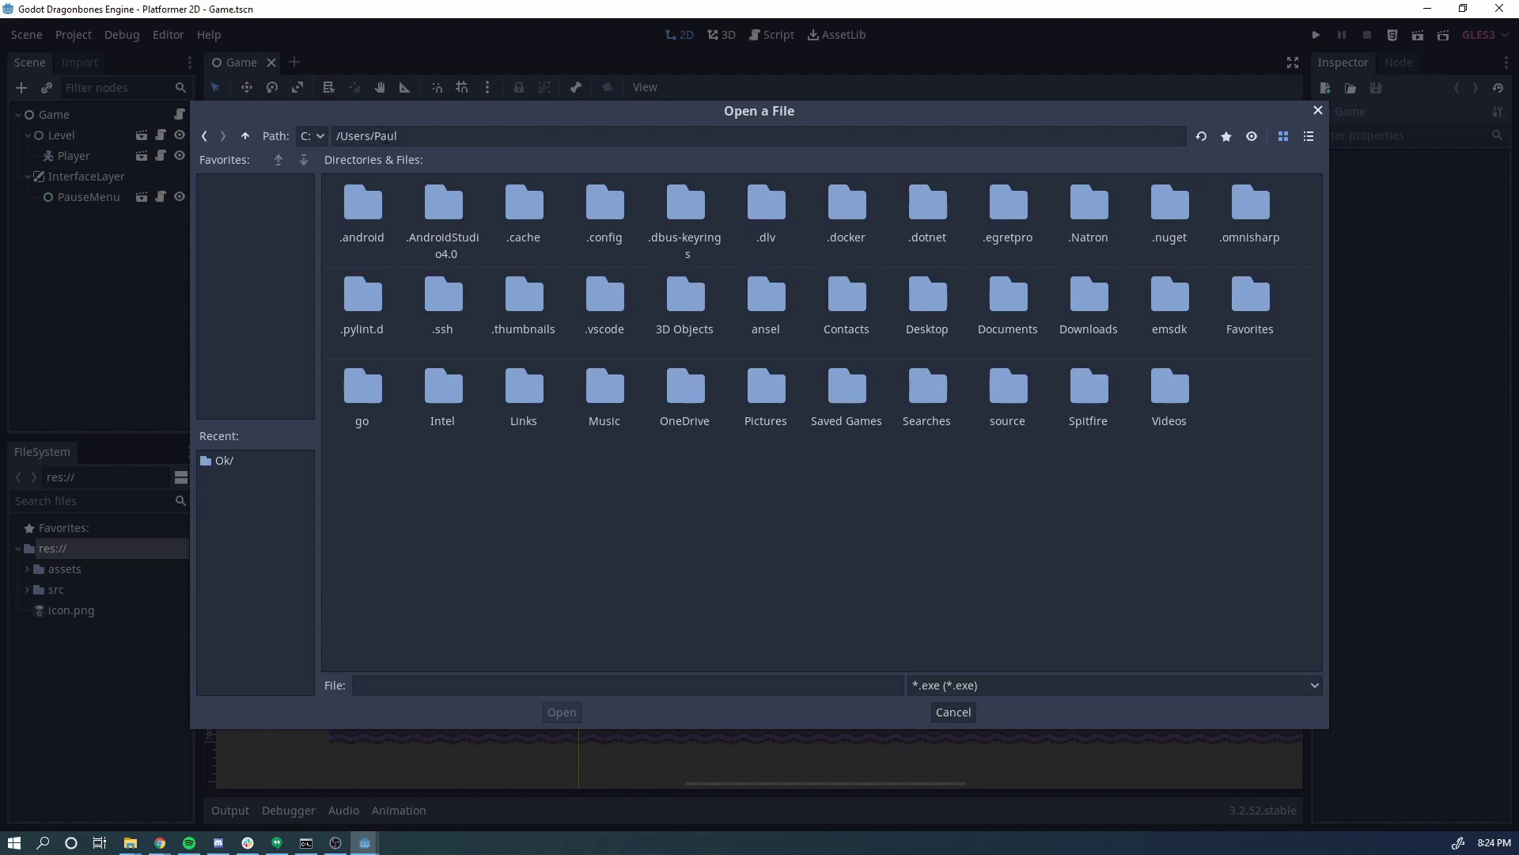
left_click(378, 136)
double_click(400, 136)
left_click(478, 132)
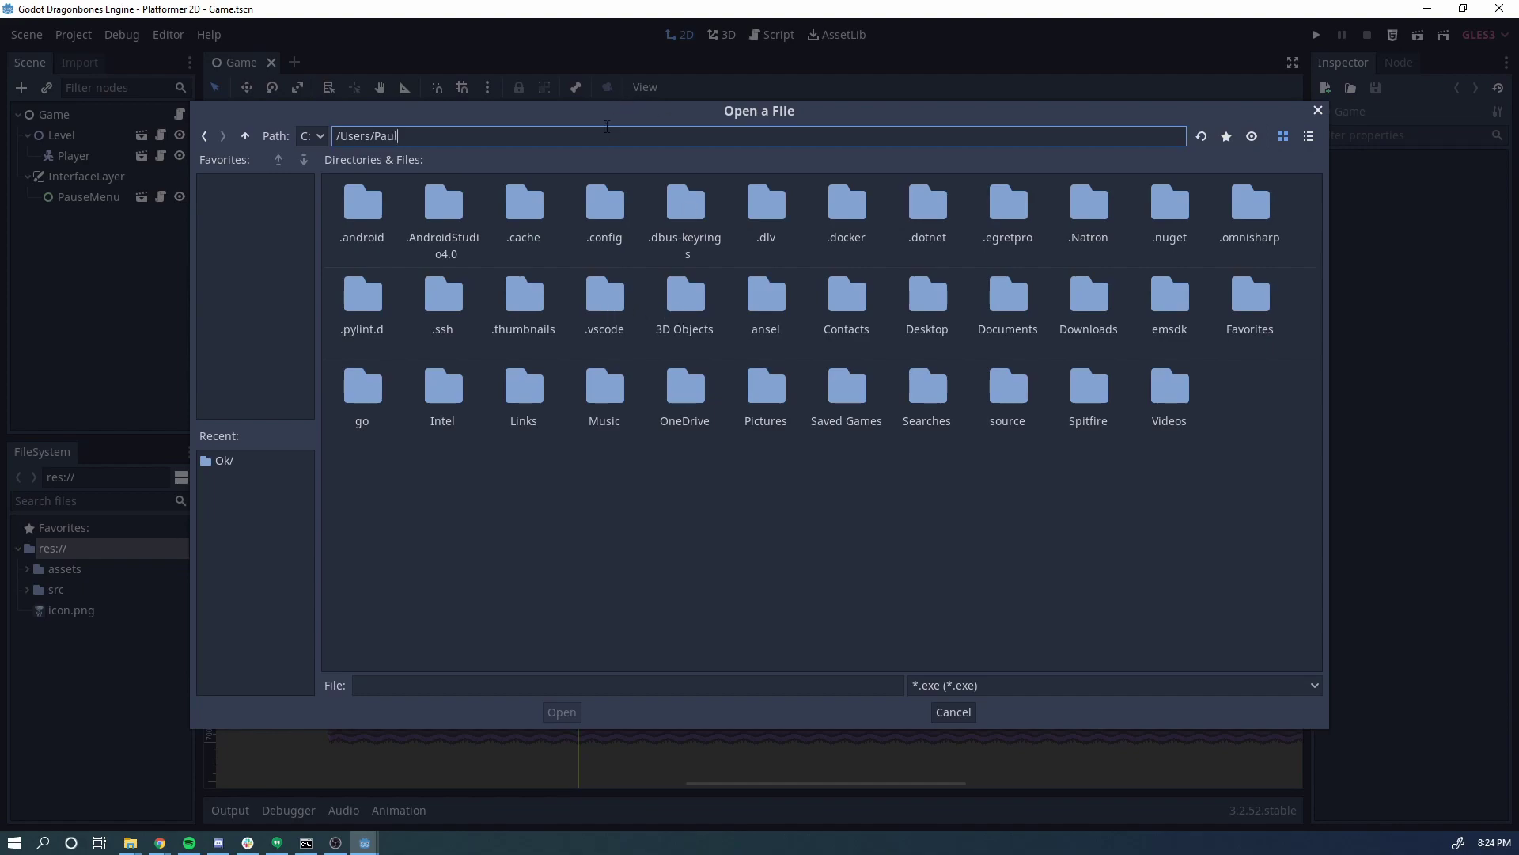
type("/AppData")
key("Return")
- Set Adb to adb.exe in AppData/Local/Android/Sdk/platform-tools
double_click(361, 207)
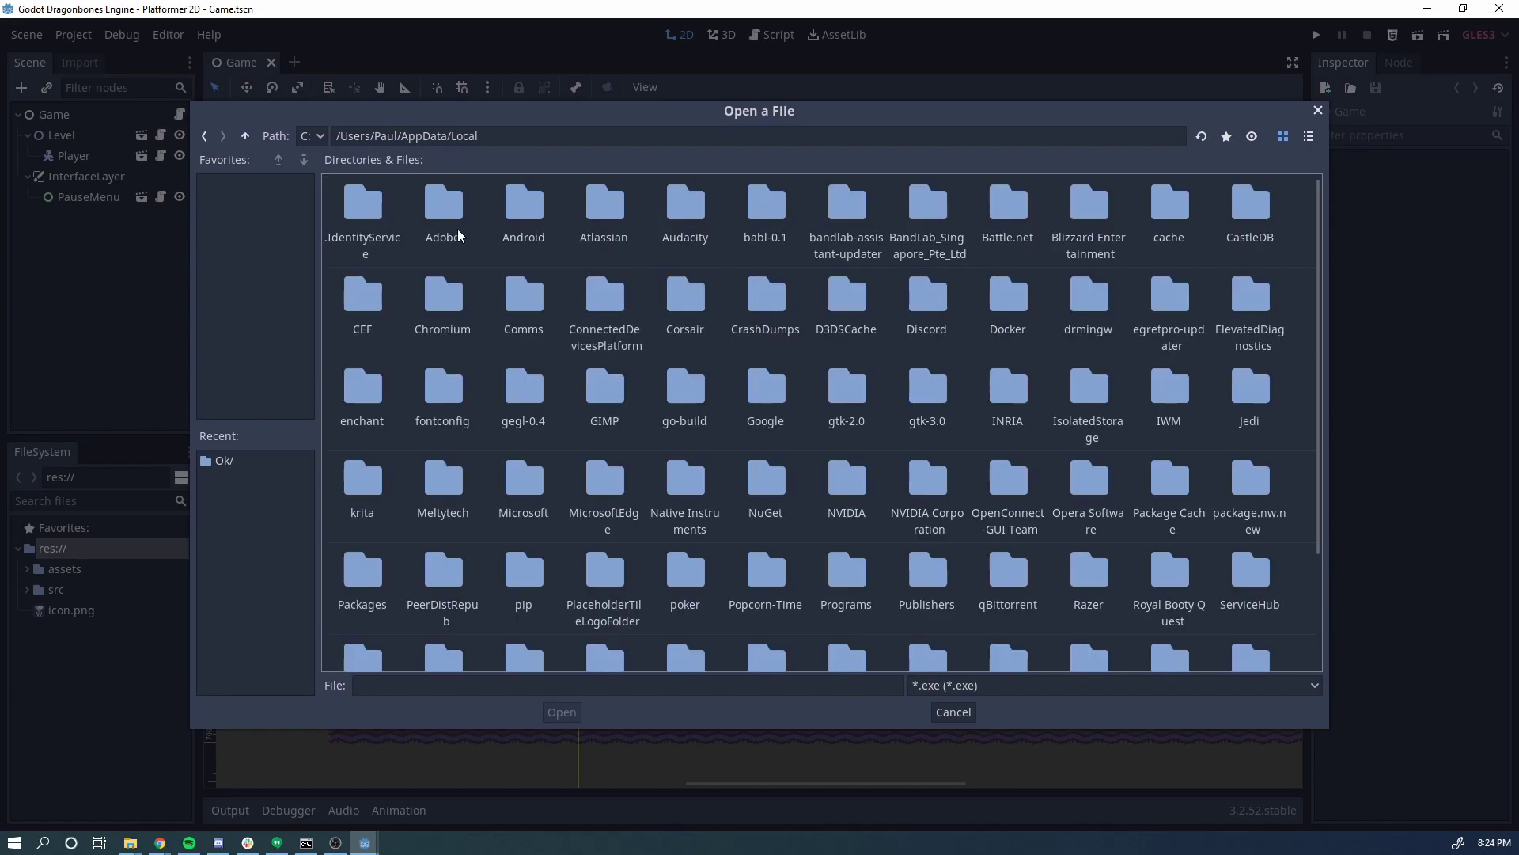
double_click(530, 221)
double_click(353, 220)
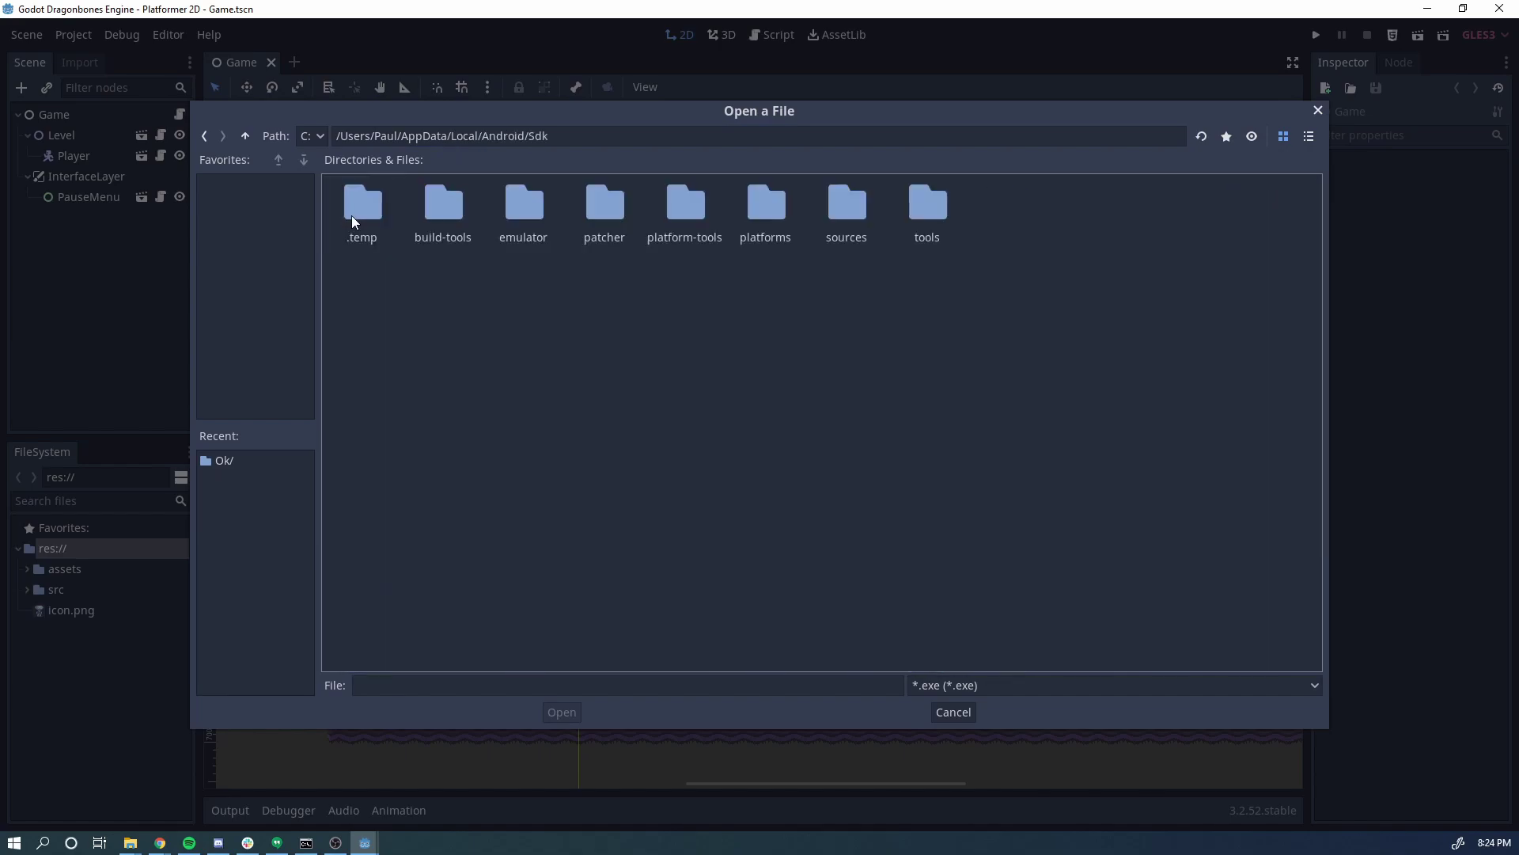
double_click(685, 201)
left_click(619, 258)
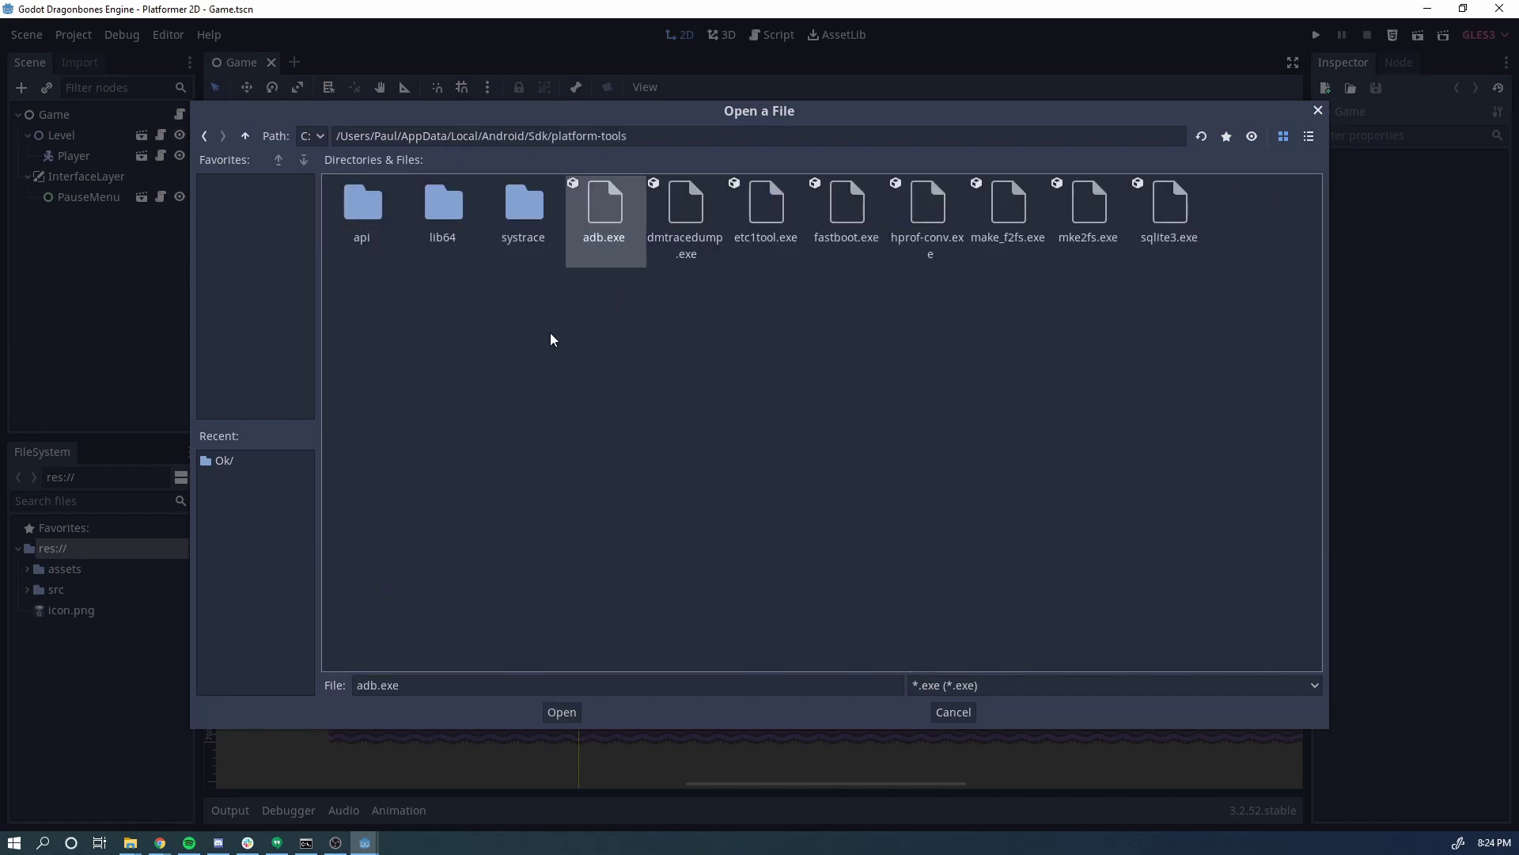
left_click(559, 712)
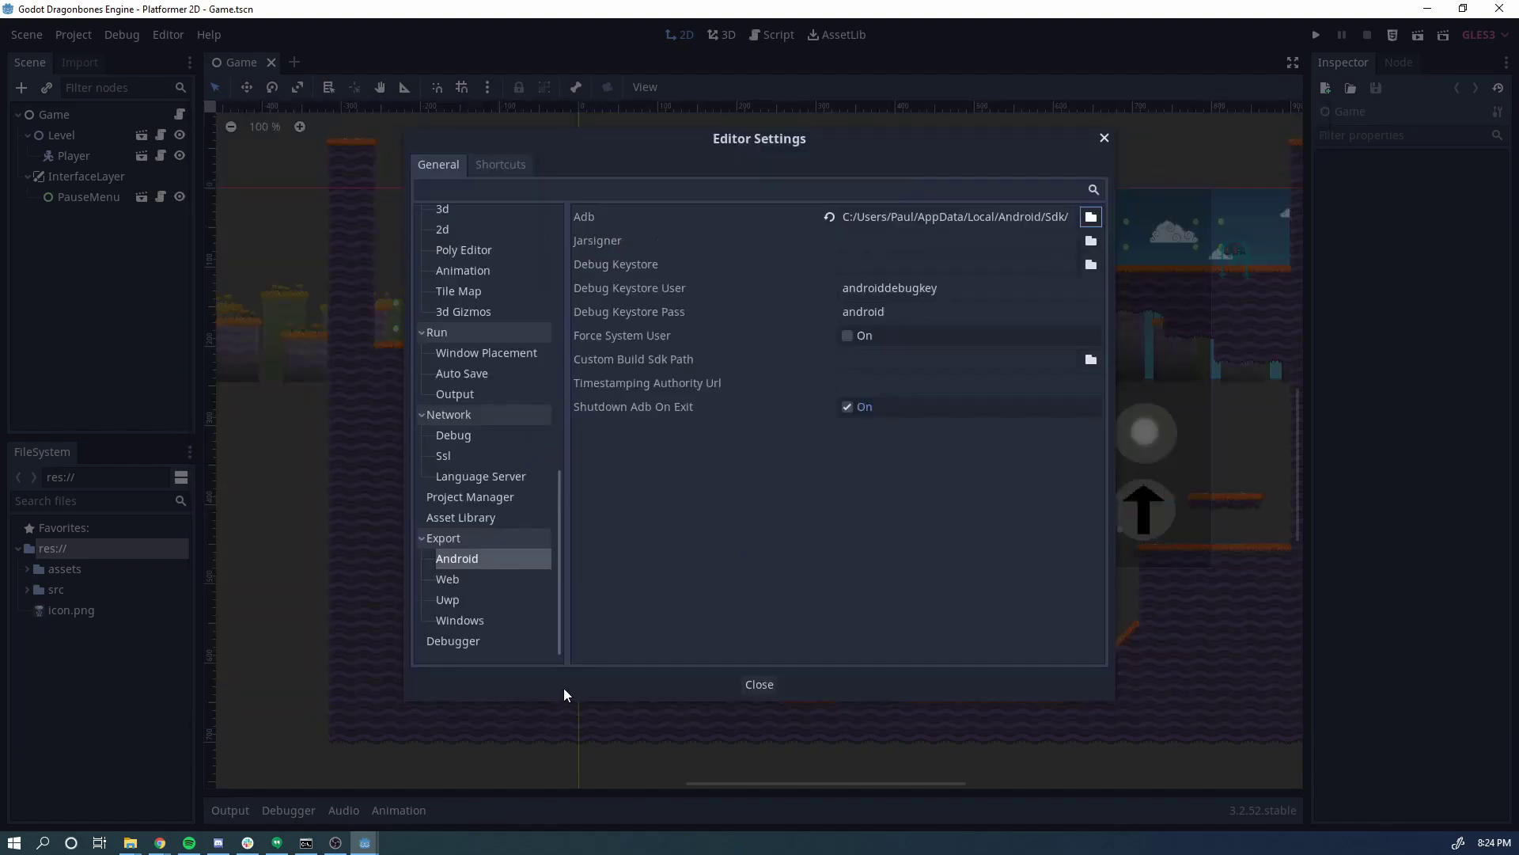
- Browse the Jarsigner file picker up to the root of drive C:
left_click(632, 240)
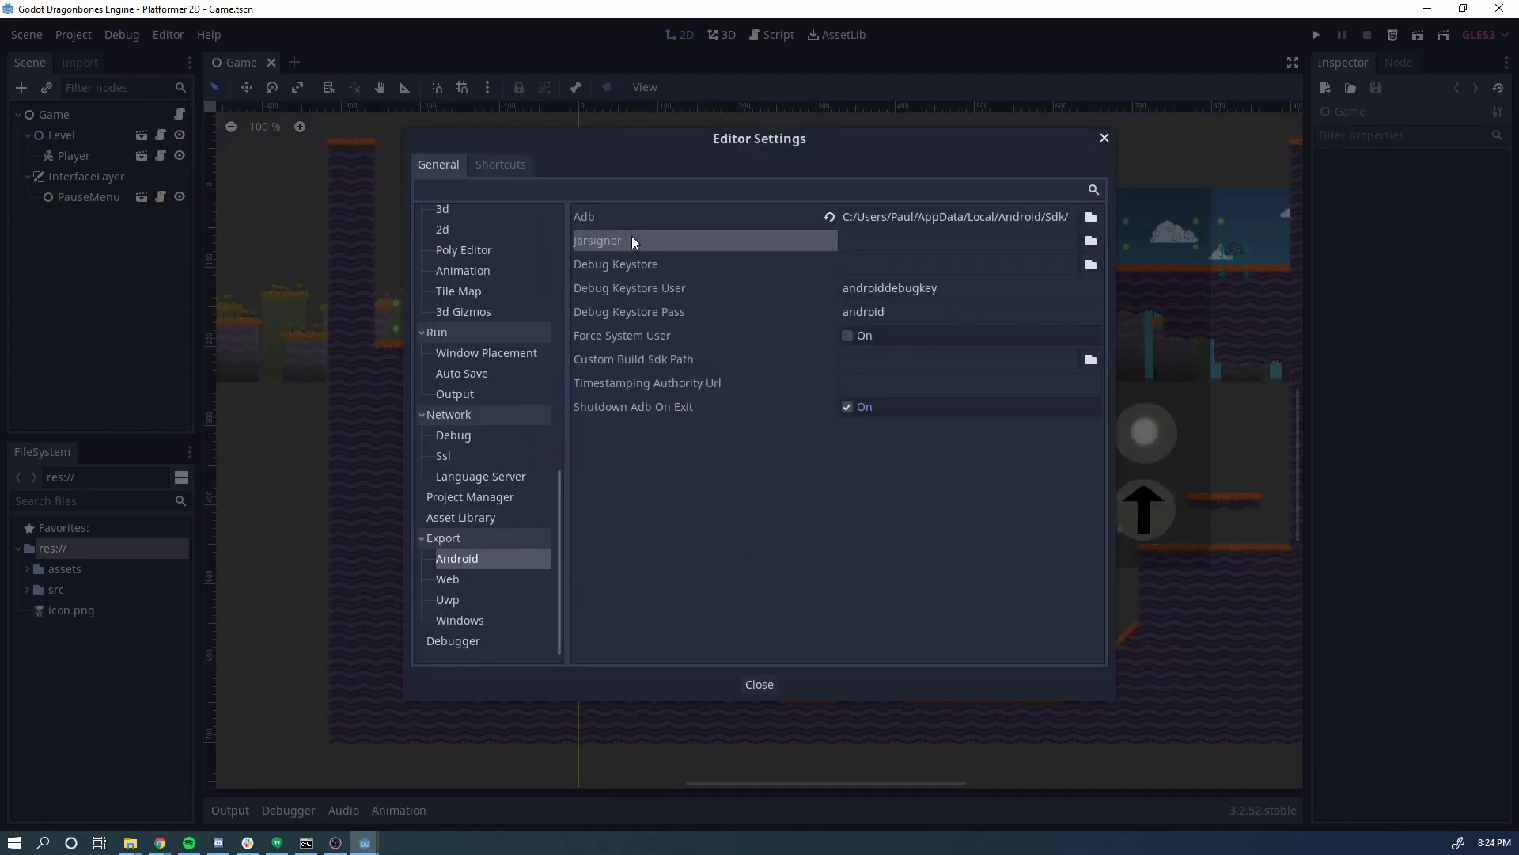
left_click(1090, 239)
left_click(308, 136)
left_click(307, 135)
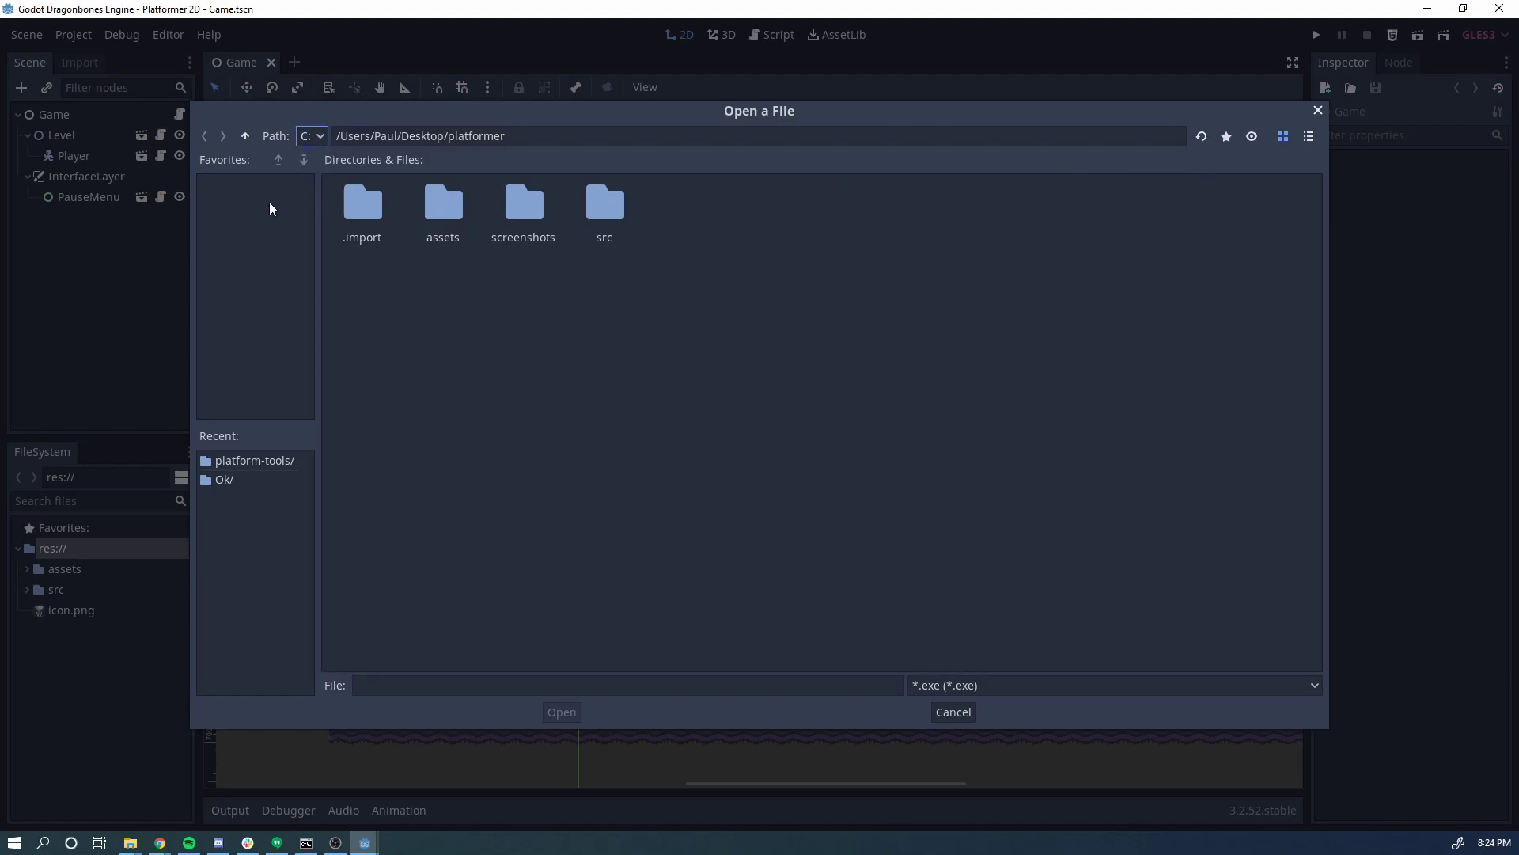
left_click(247, 134)
left_click(243, 135)
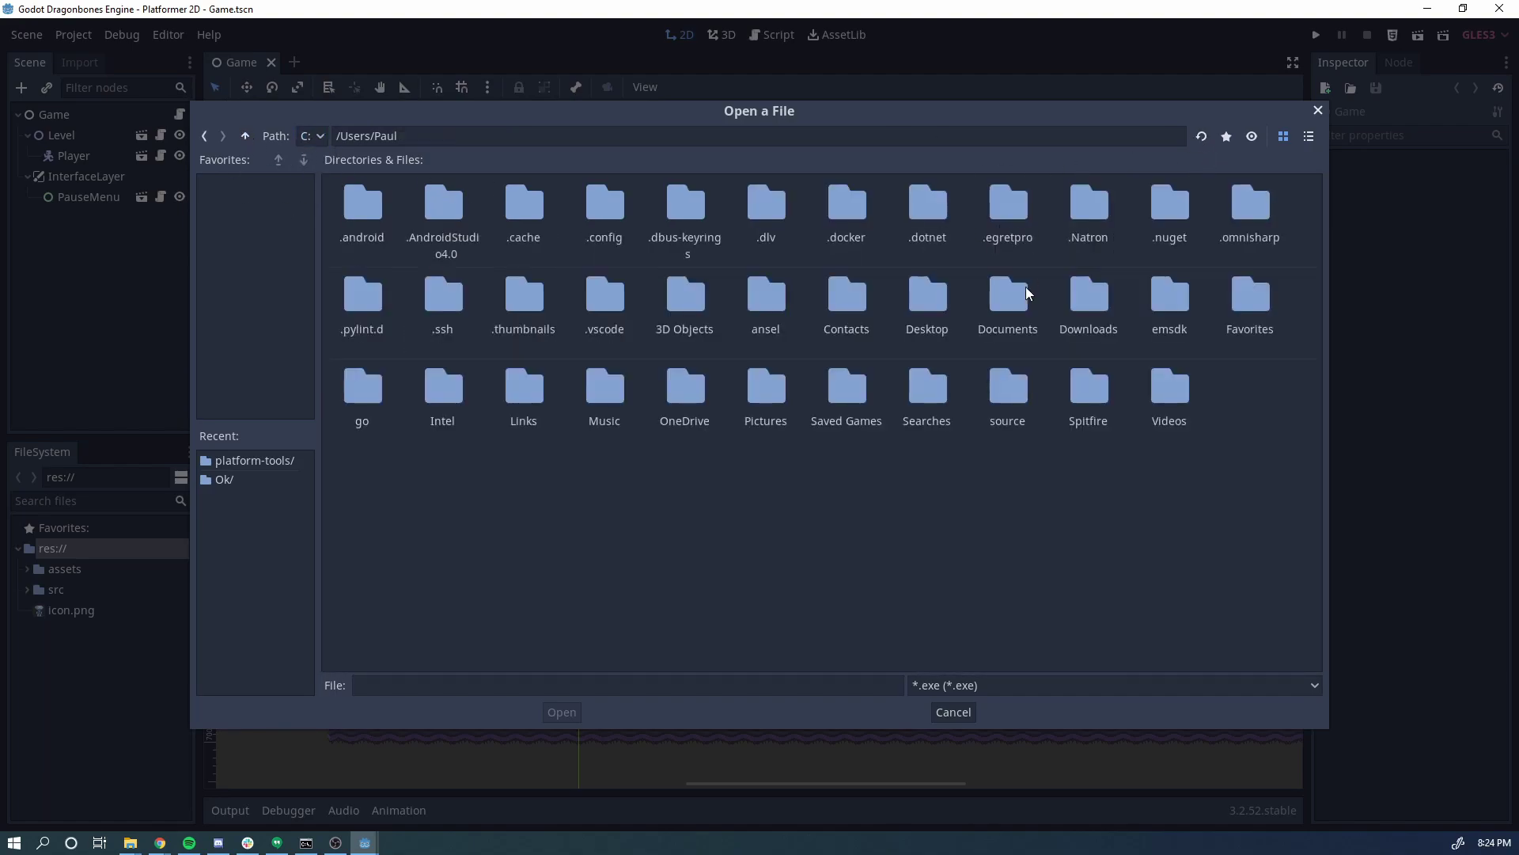
double_click(244, 137)
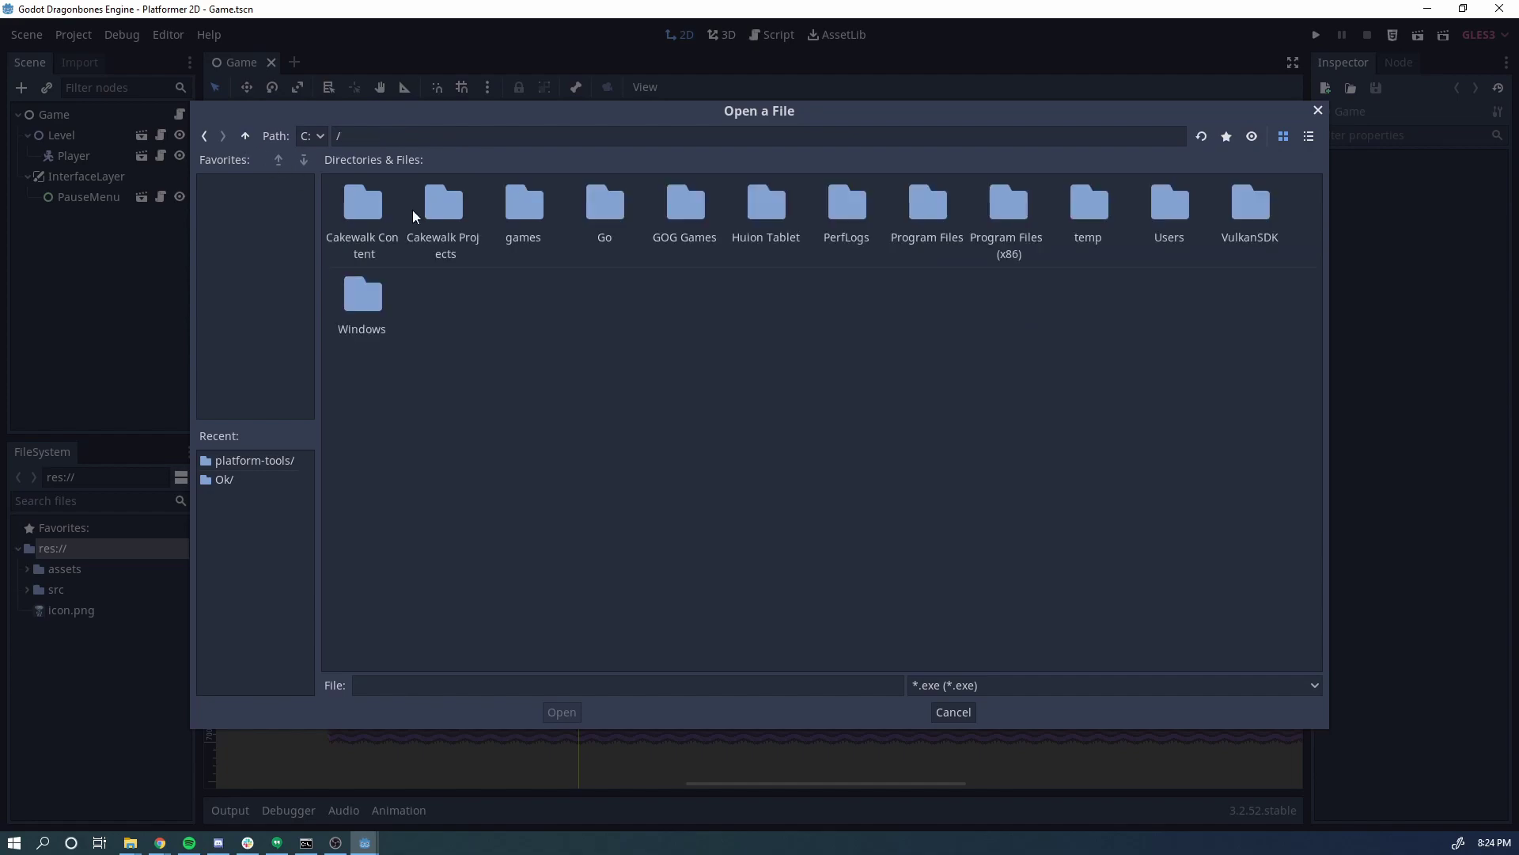
- Set Jarsigner to jarsigner.exe in Program Files (x86)/AdoptOpenJDK/jdk-11.0.8.10-hotspot/bin
double_click(998, 210)
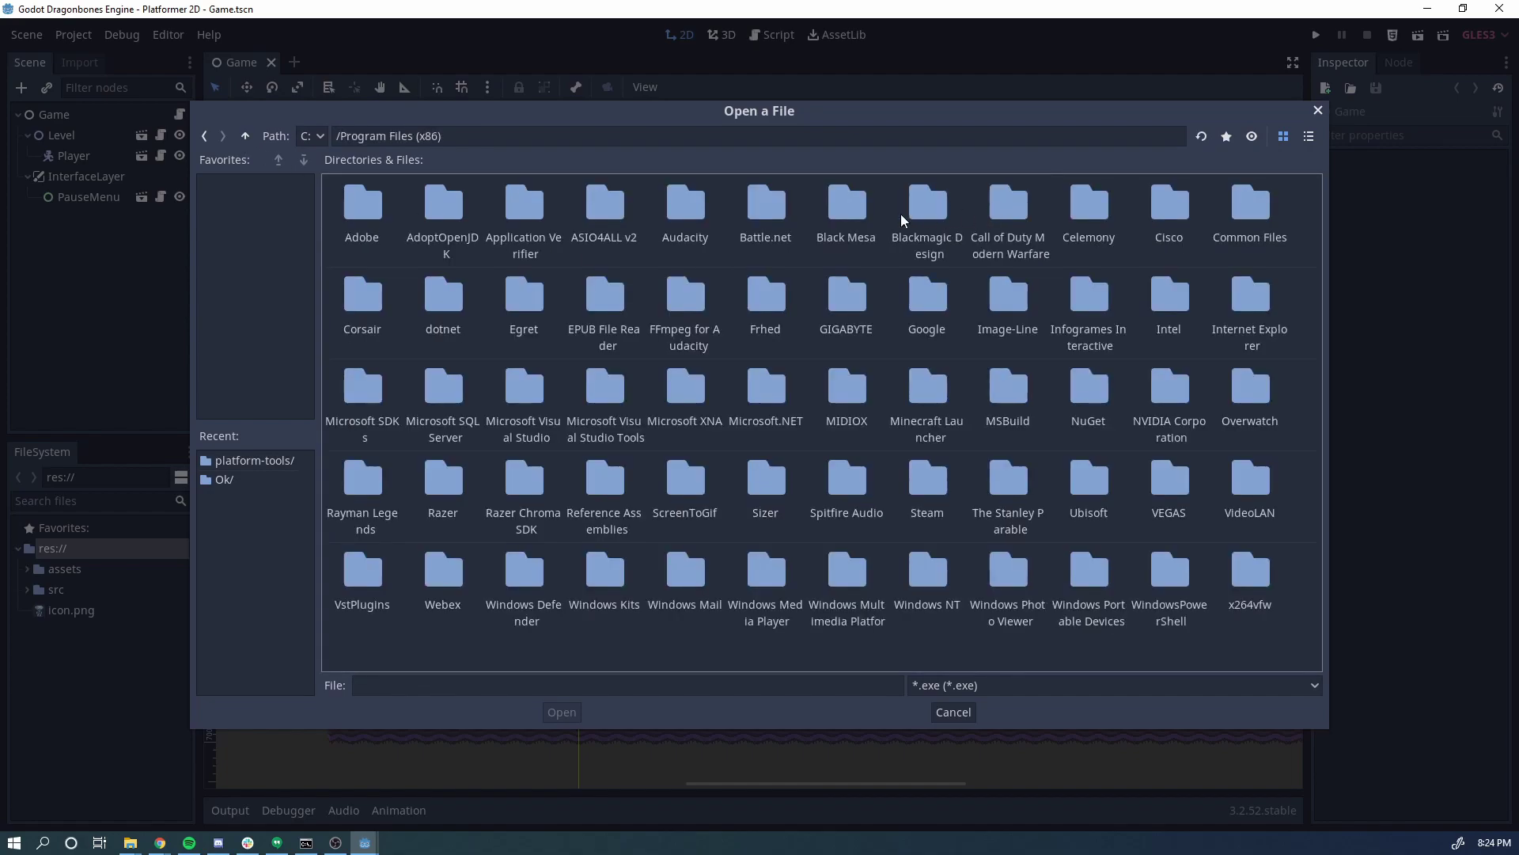
double_click(432, 210)
double_click(380, 208)
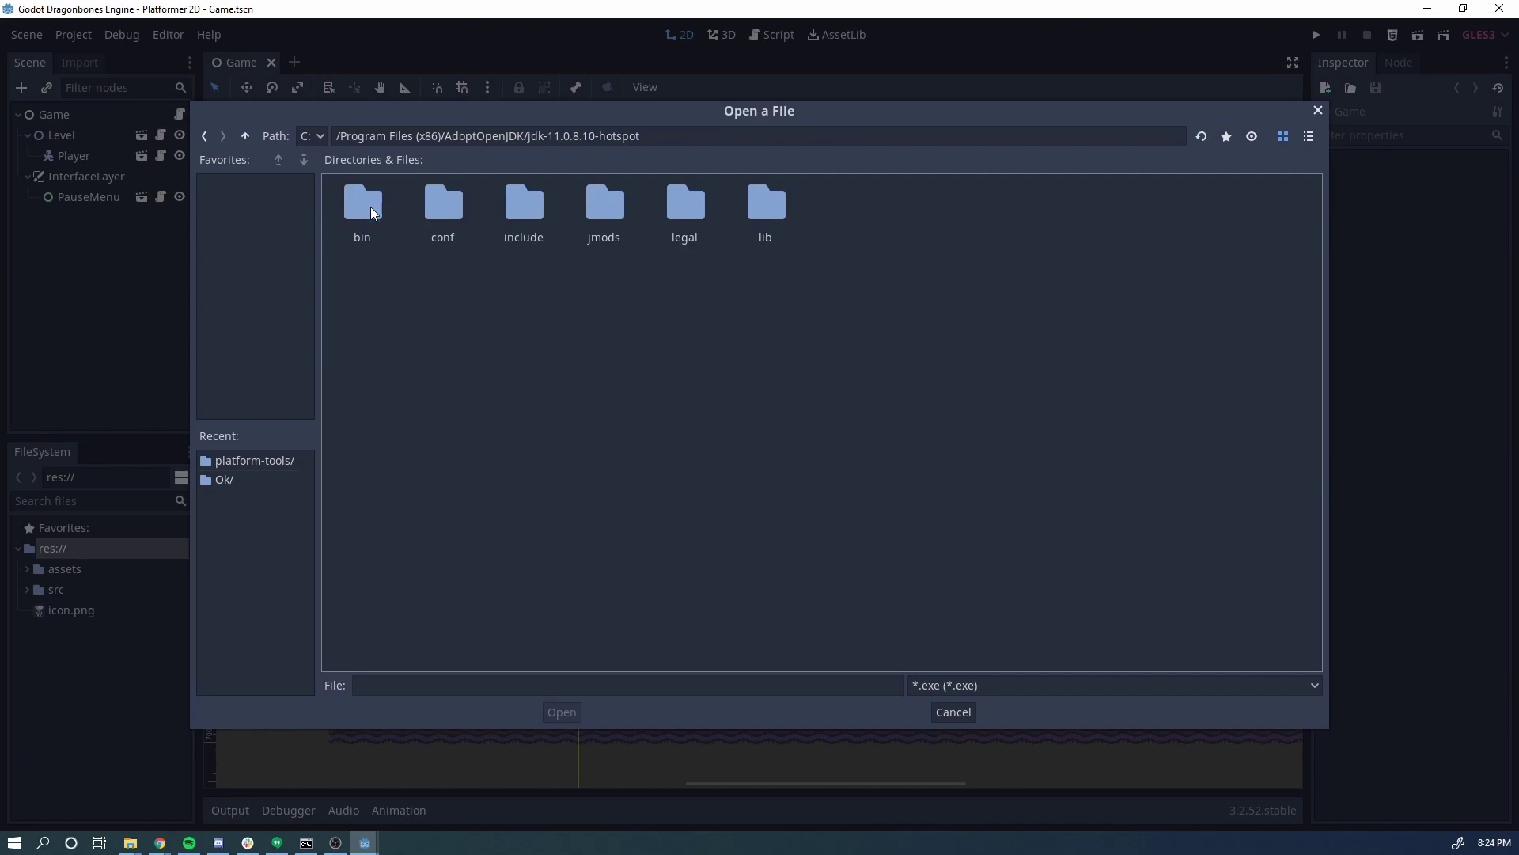
double_click(362, 205)
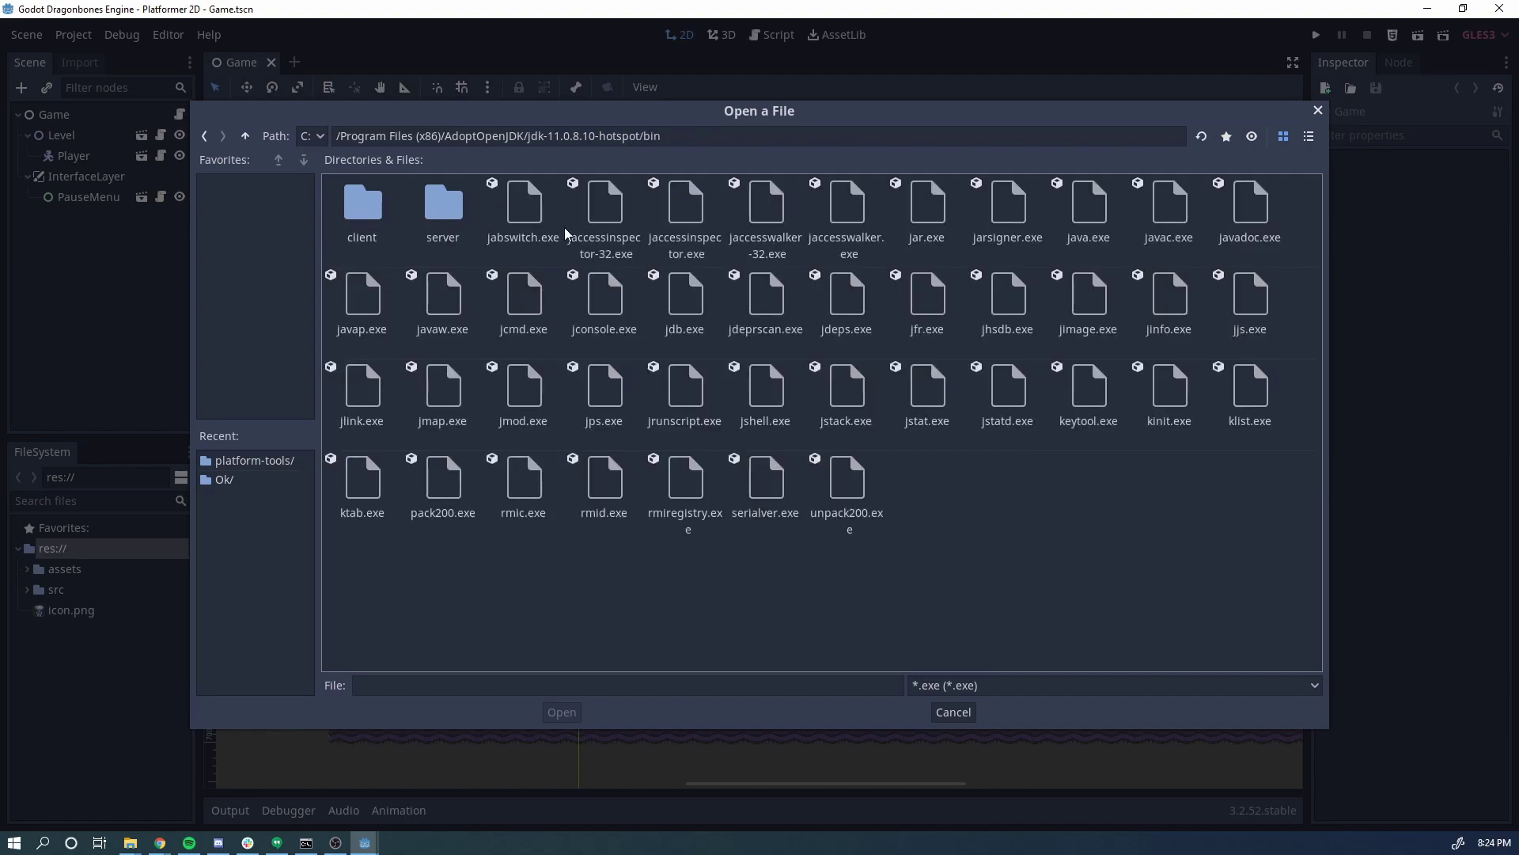
left_click(1007, 221)
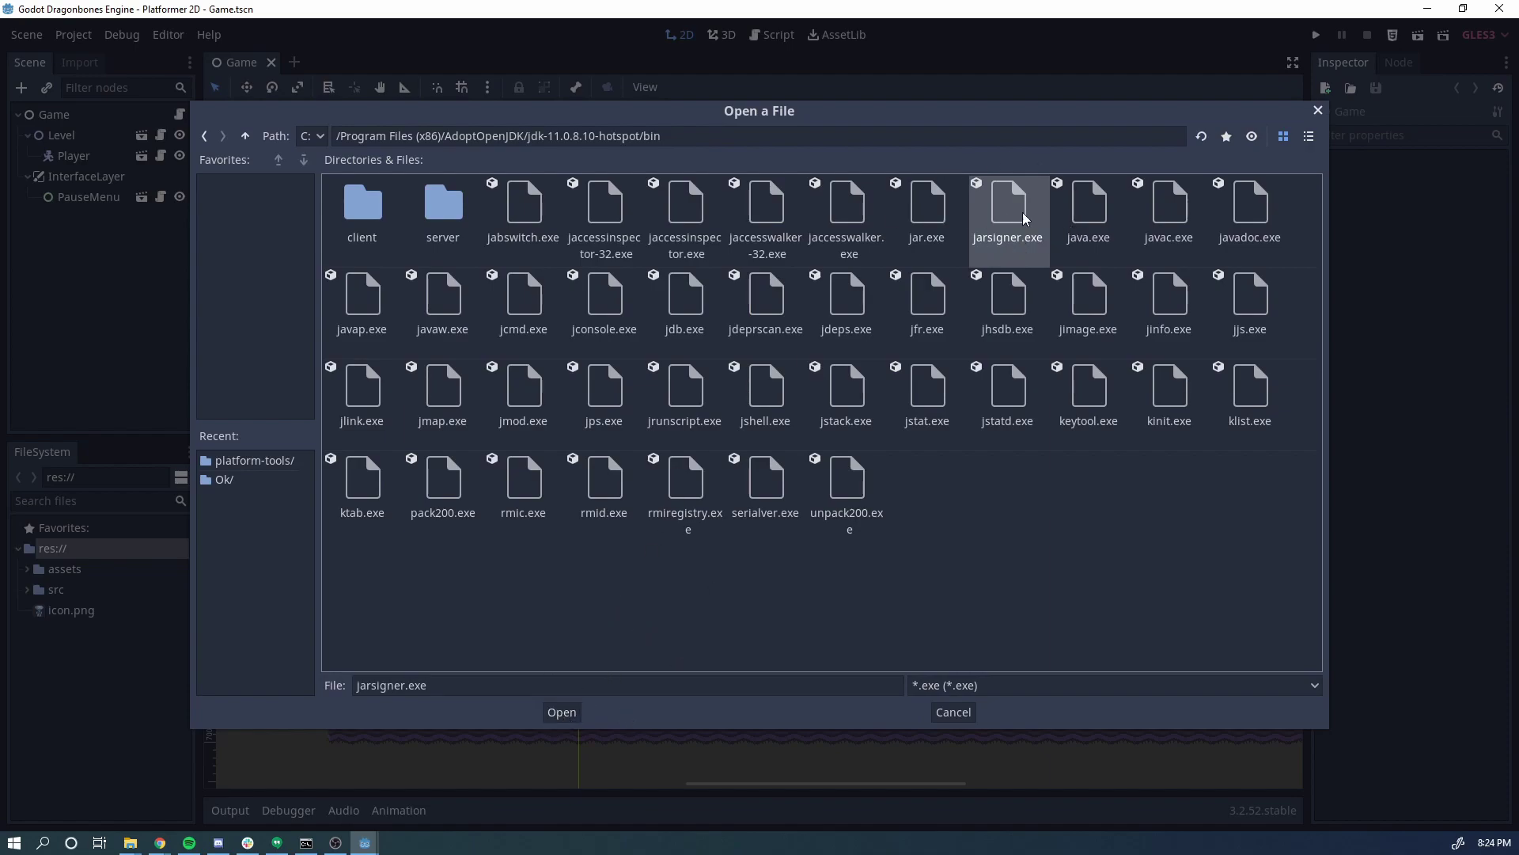
left_click(561, 712)
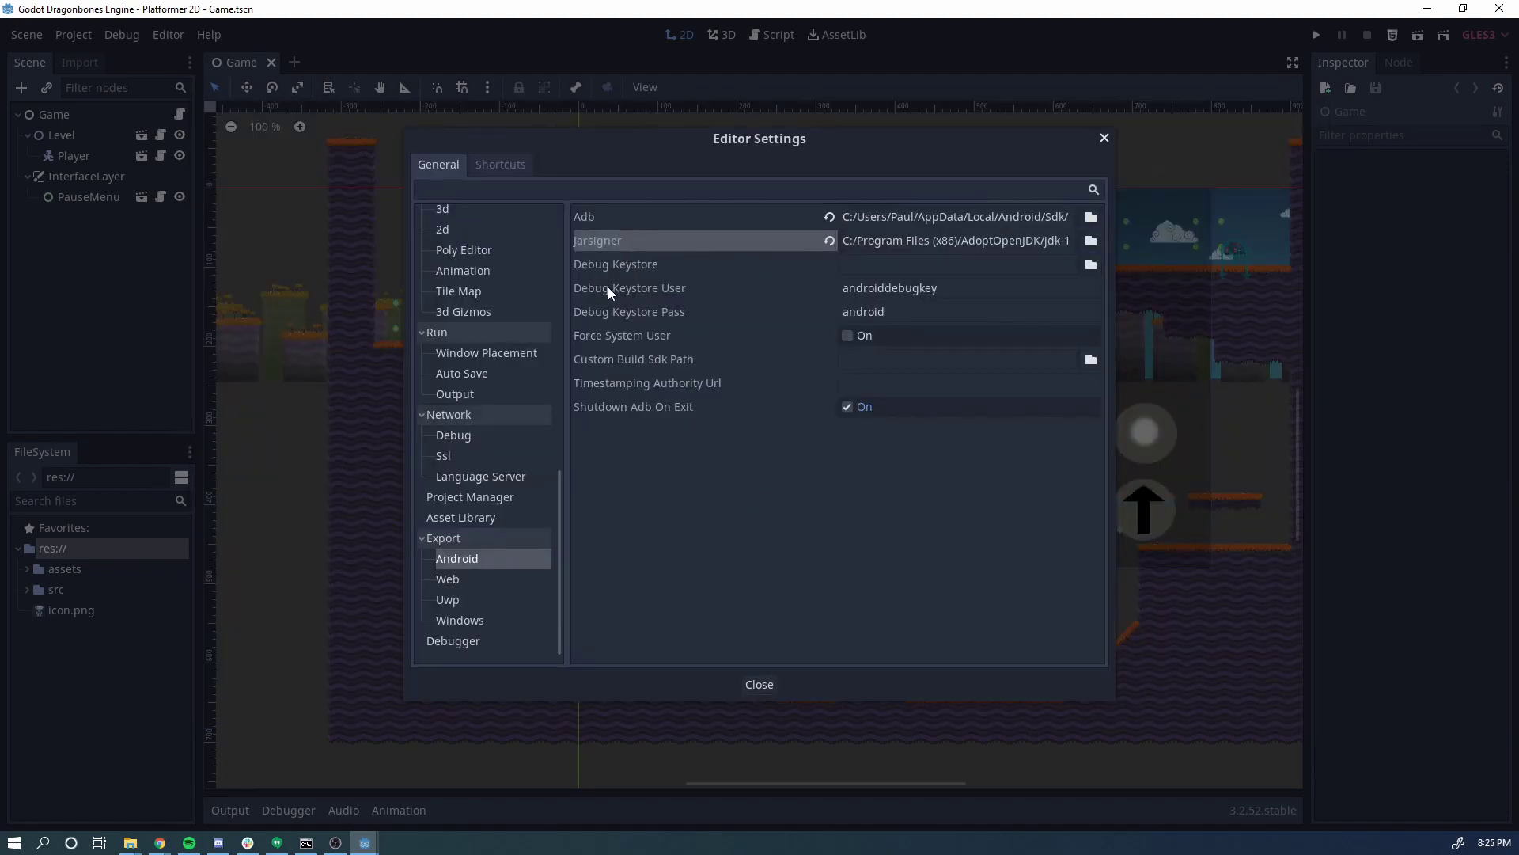
- Close Editor Settings and confirm the Android export preset now only reports a missing debug keystore
left_click(576, 264)
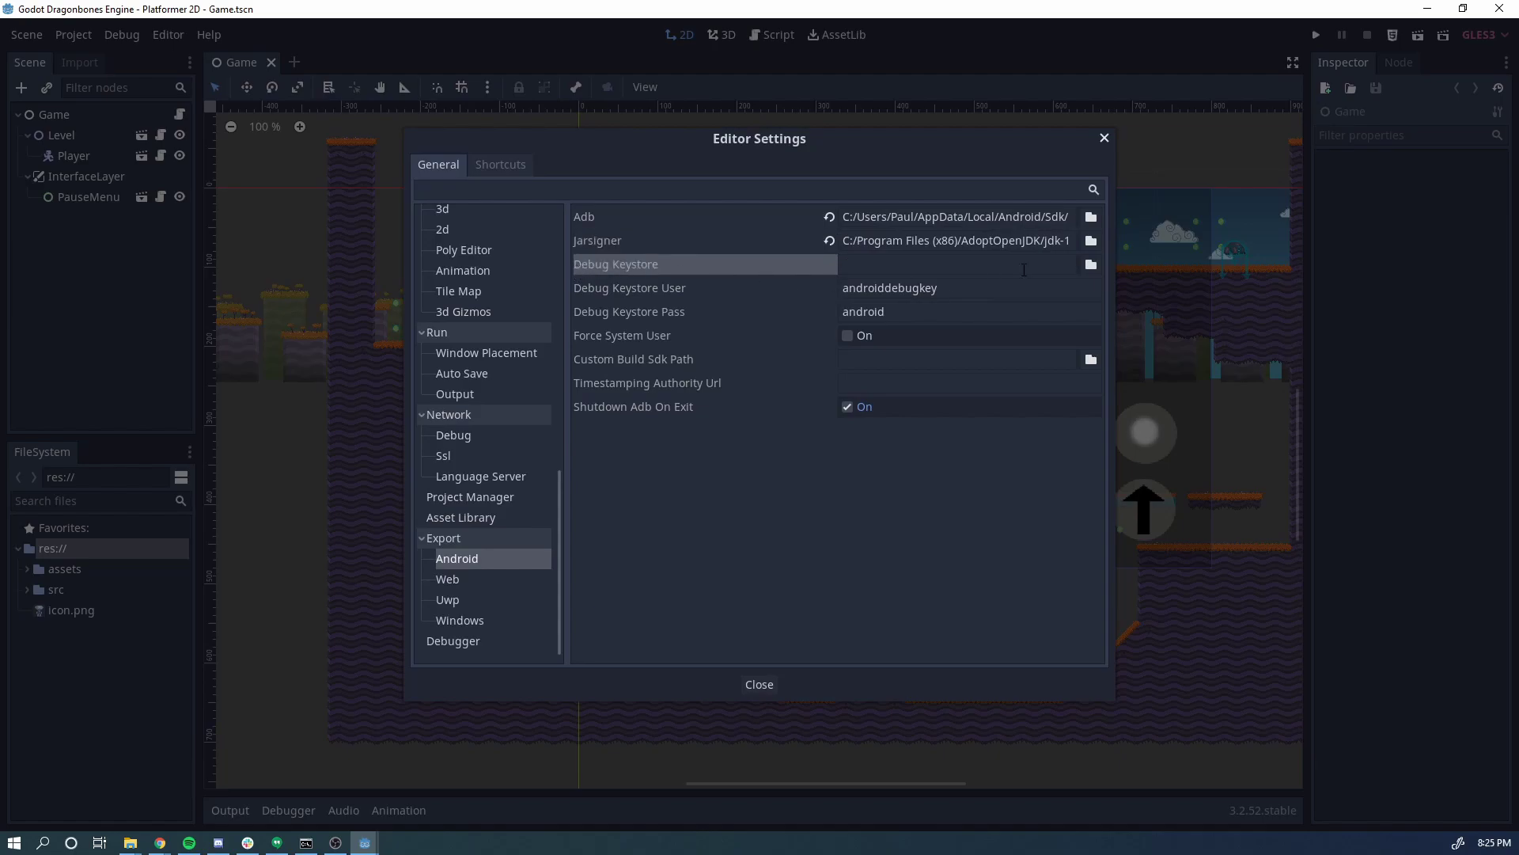
left_click(759, 685)
left_click(73, 35)
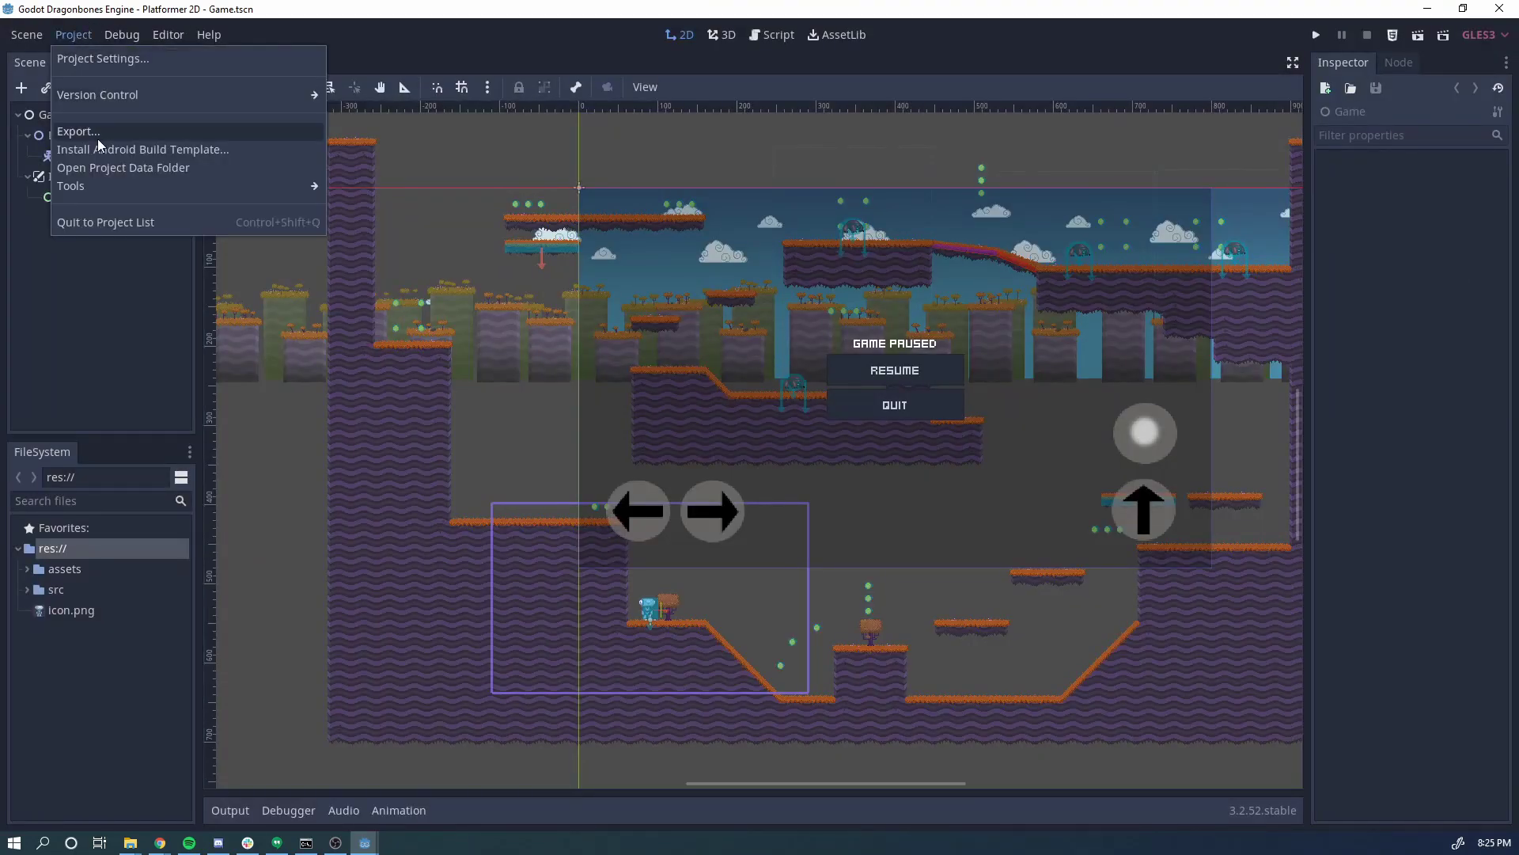
left_click(80, 131)
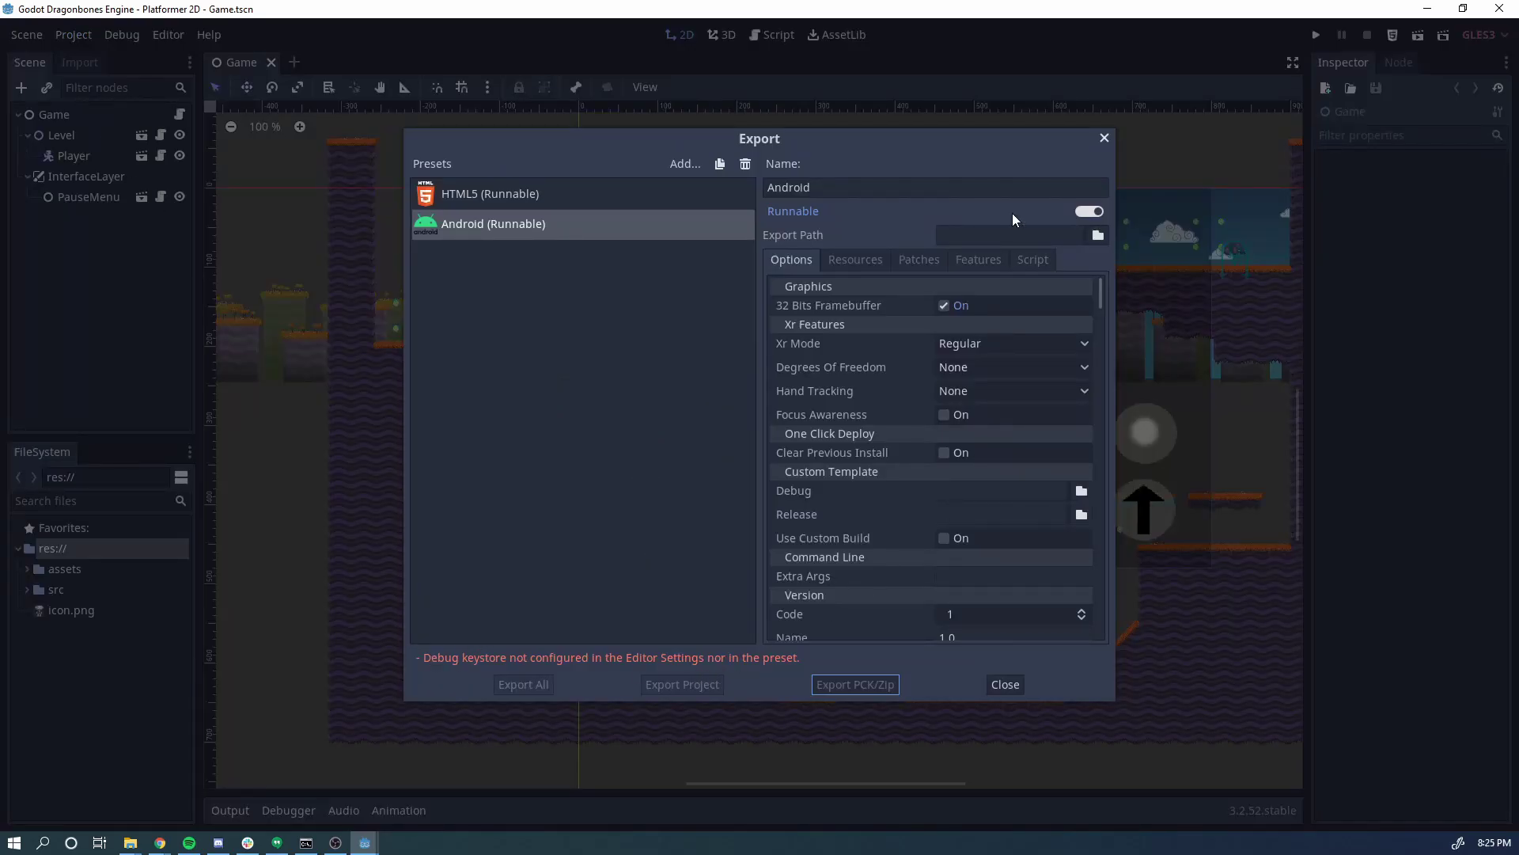
left_click(1104, 141)
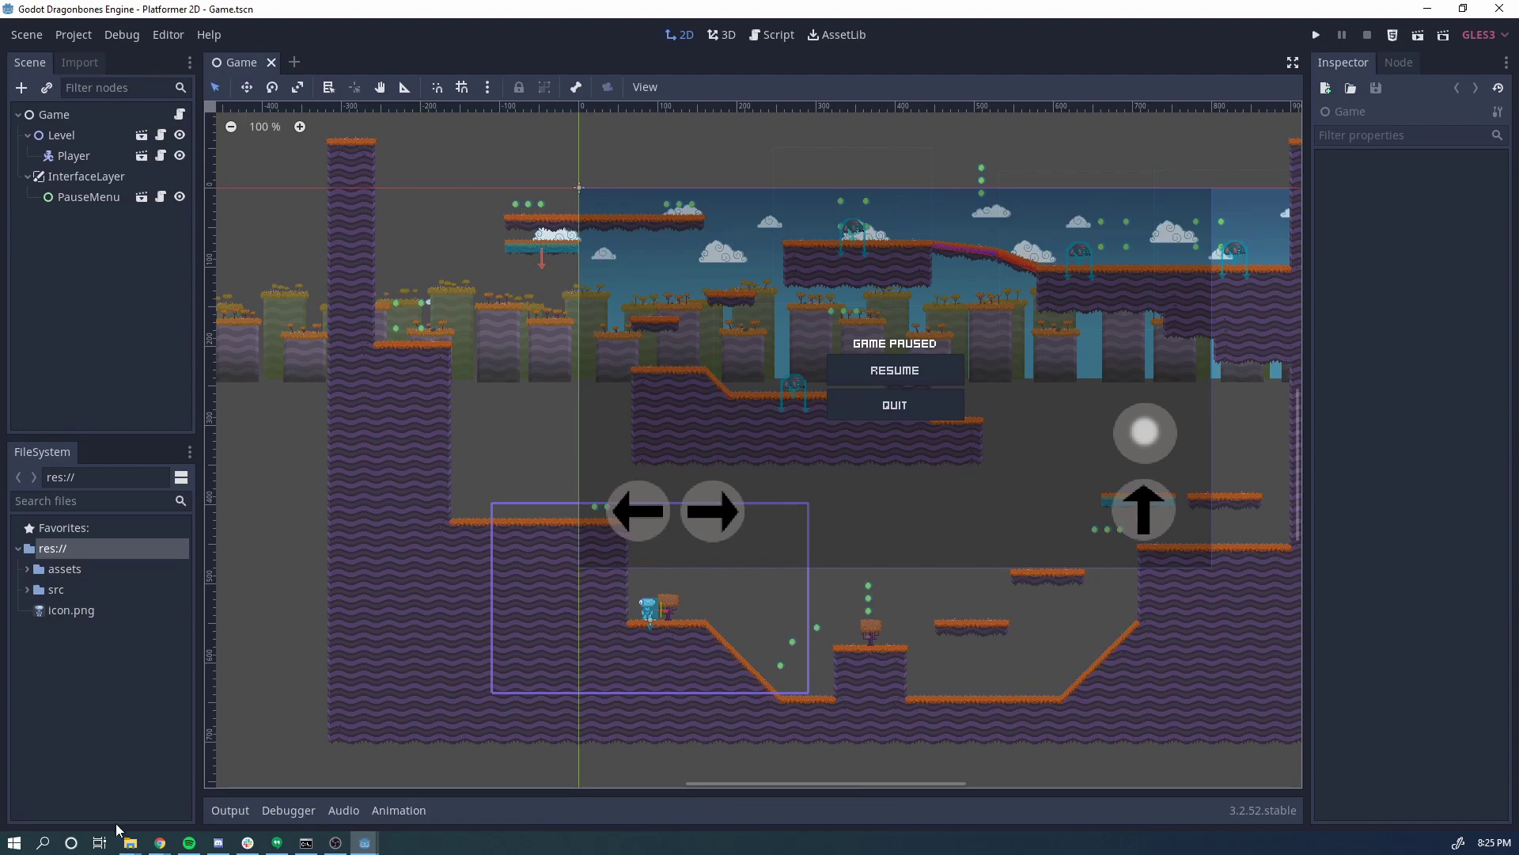
- Bring up the Windows Run dialog and move it toward the screen centre
left_click(15, 844)
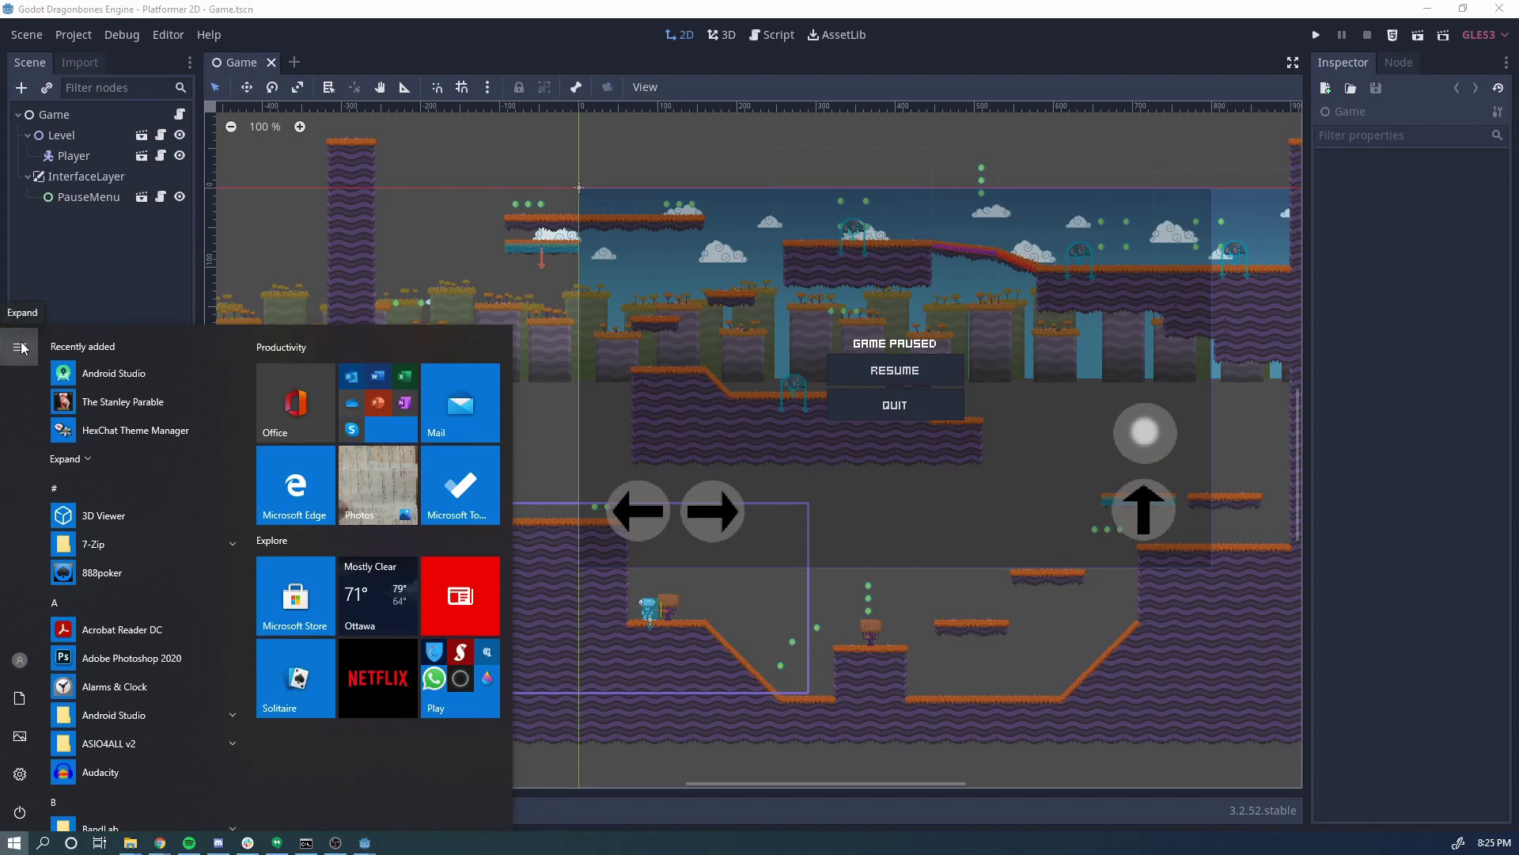
right_click(14, 844)
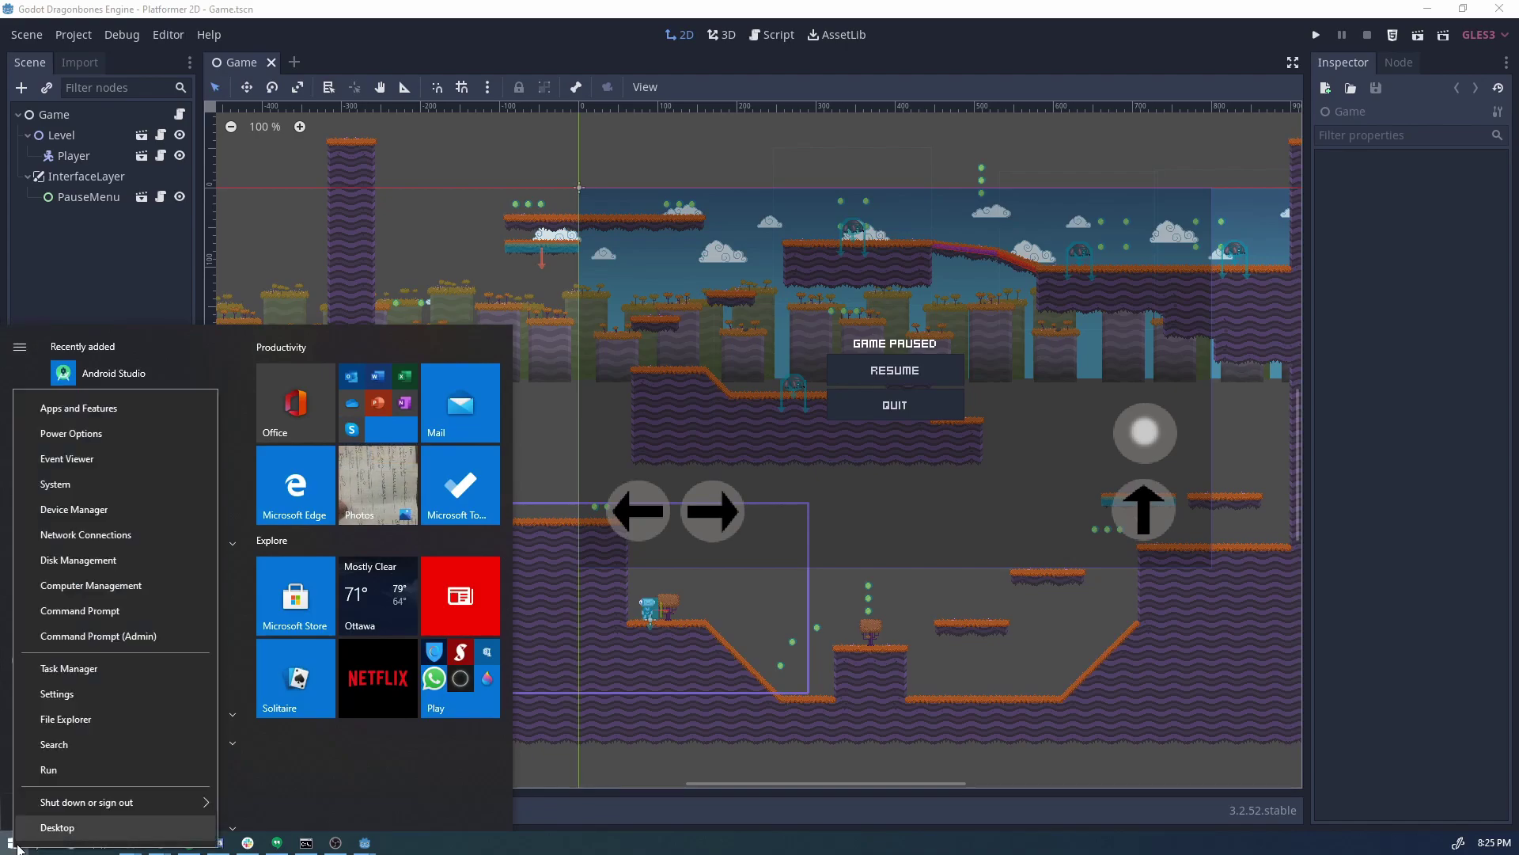
key("Escape")
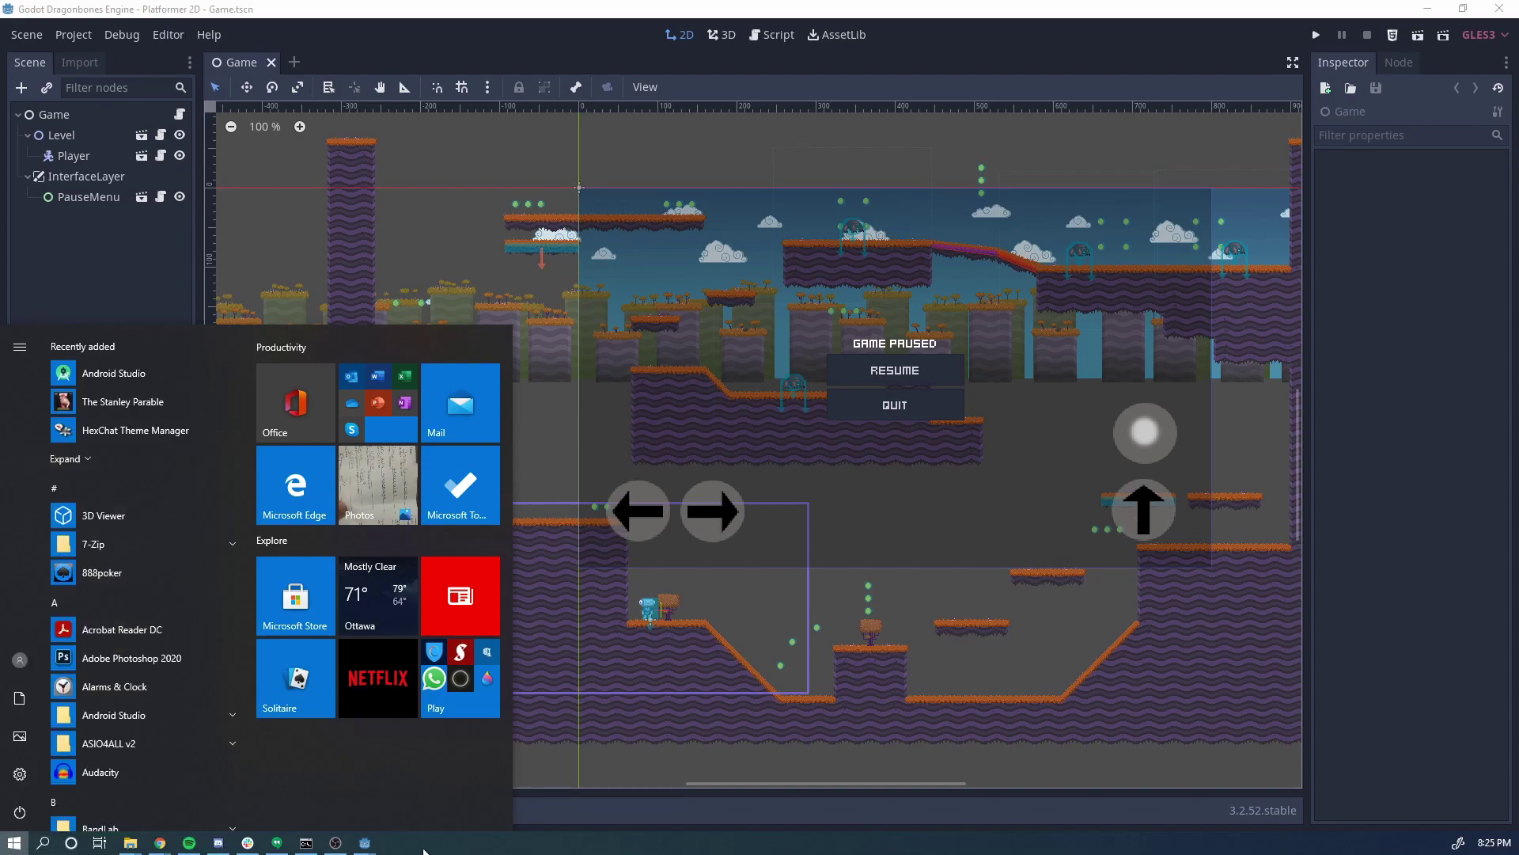
right_click(14, 844)
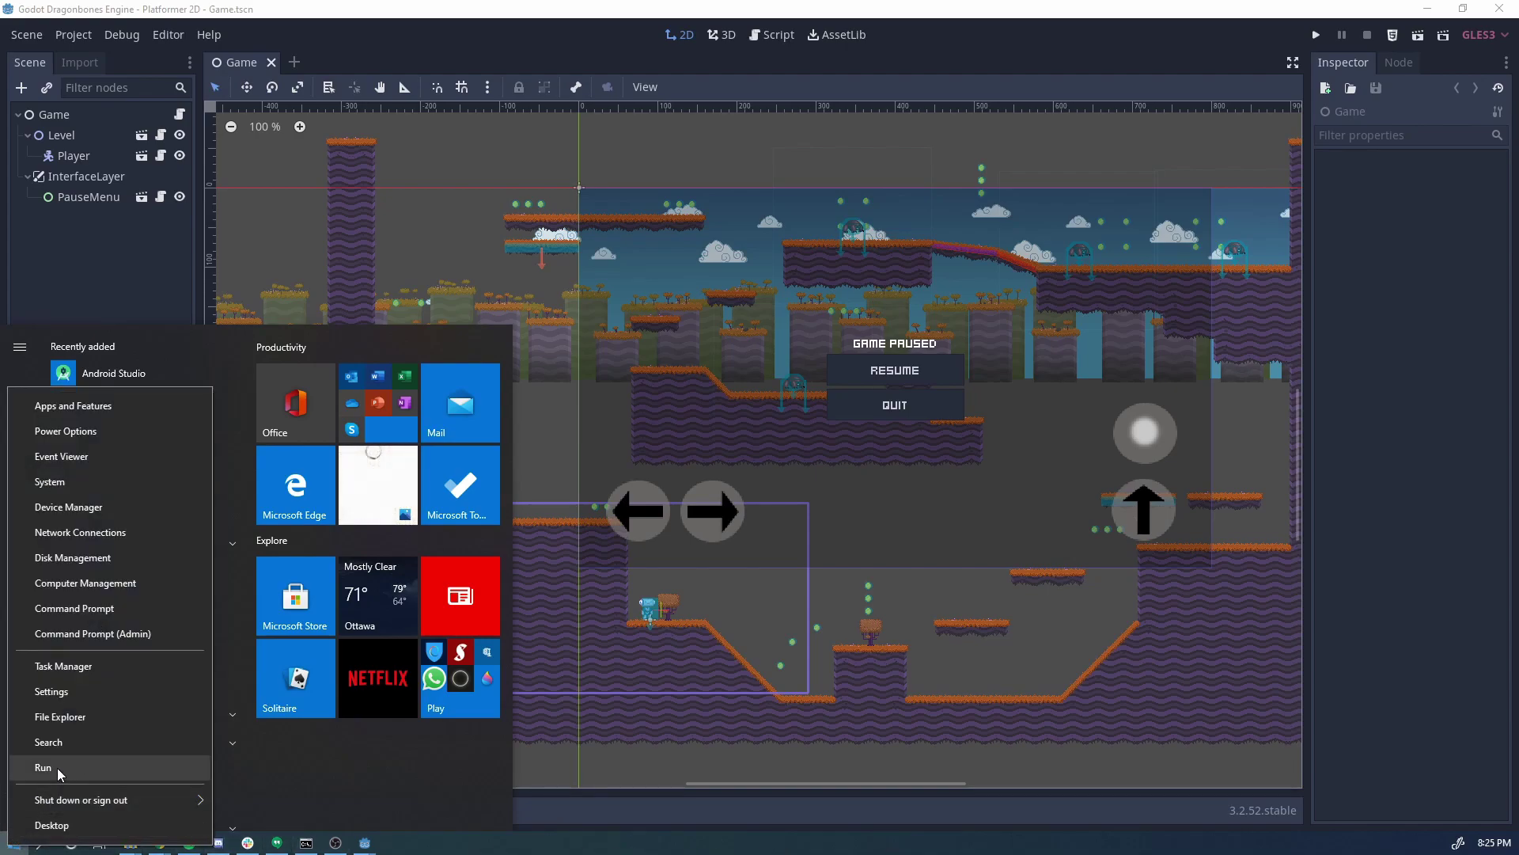
key("Escape")
key("Escape")
key("super+r")
left_click_drag(871, 352, 949, 267)
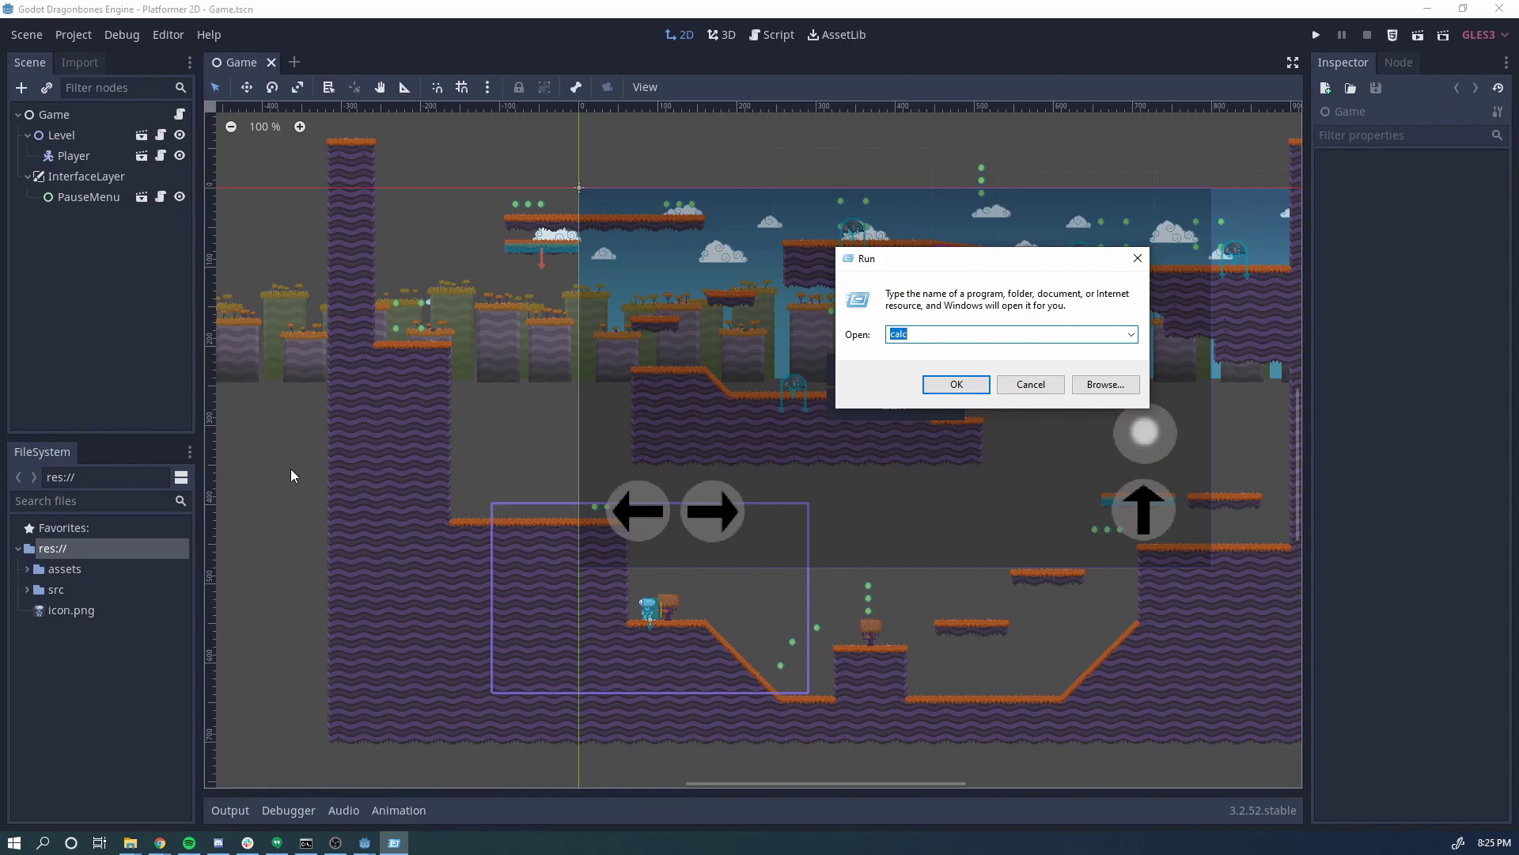
- Launch Command Prompt with cmd and list the home folder with dir
type("cmd")
key("Return")
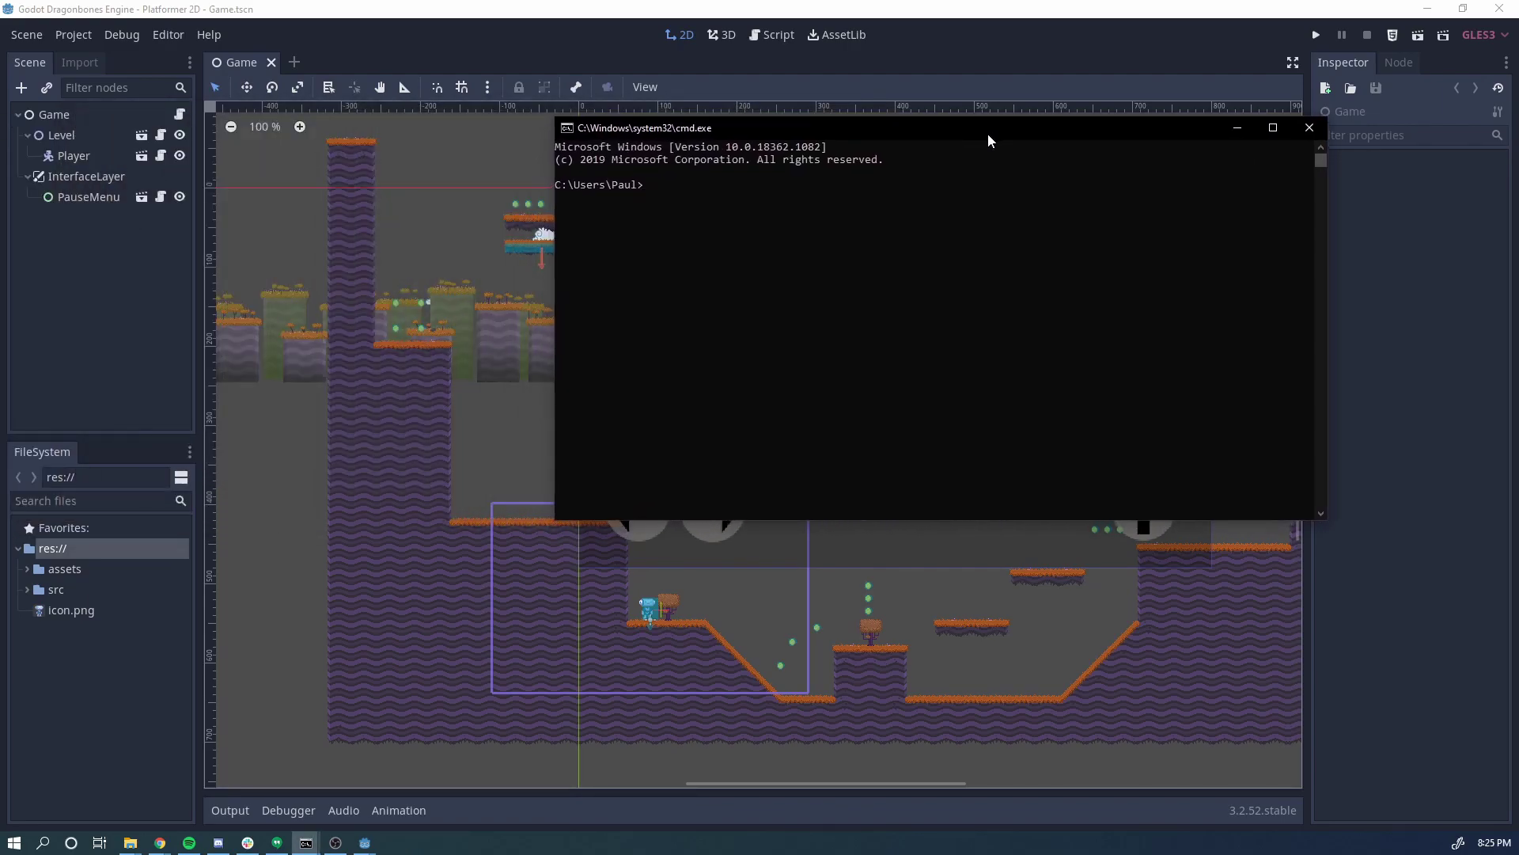
left_click_drag(987, 139, 1058, 181)
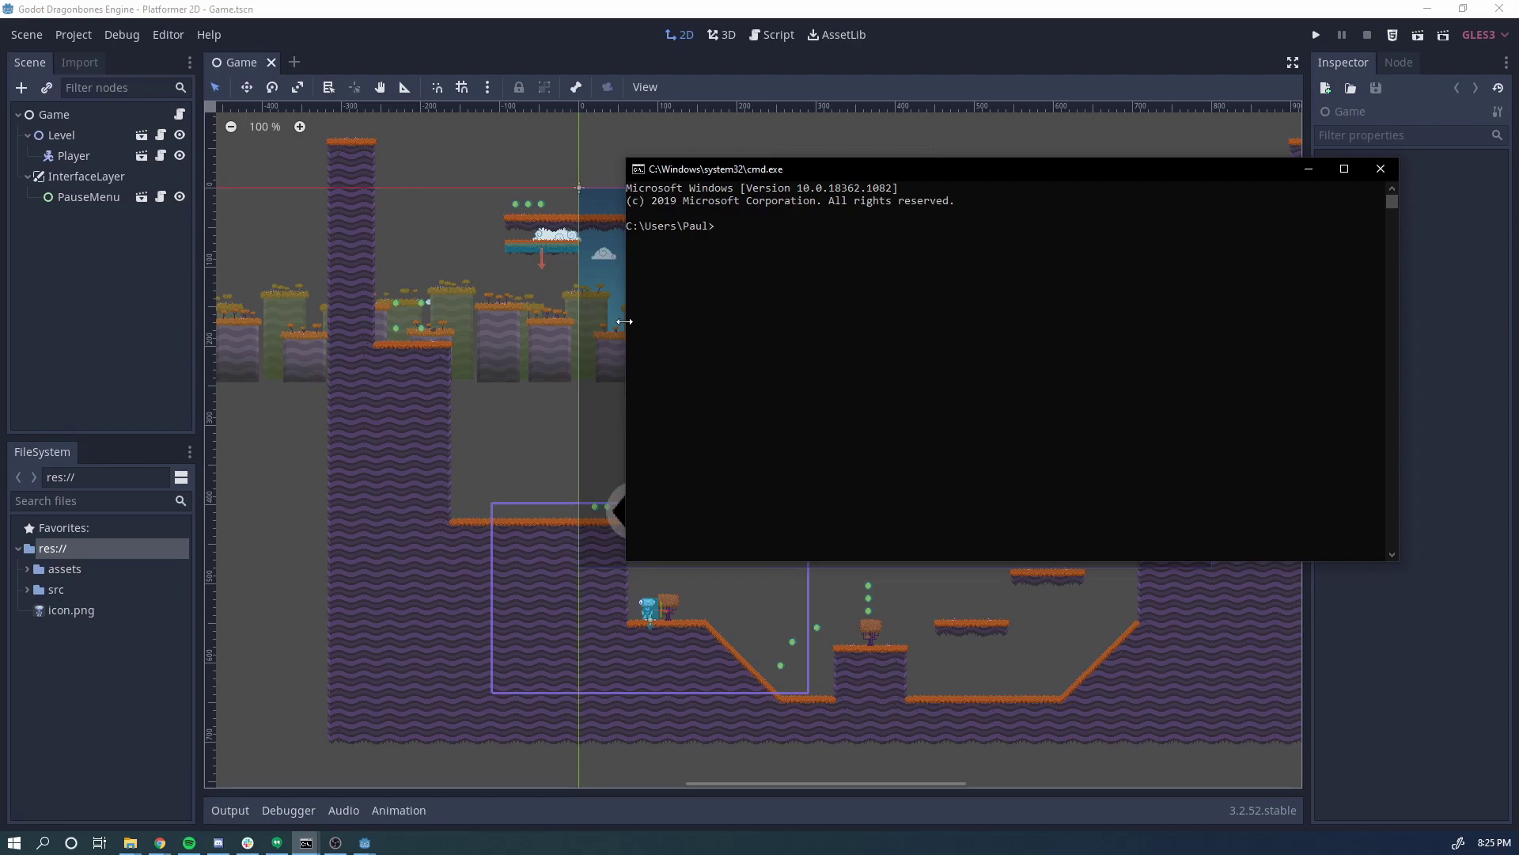
left_click(670, 229)
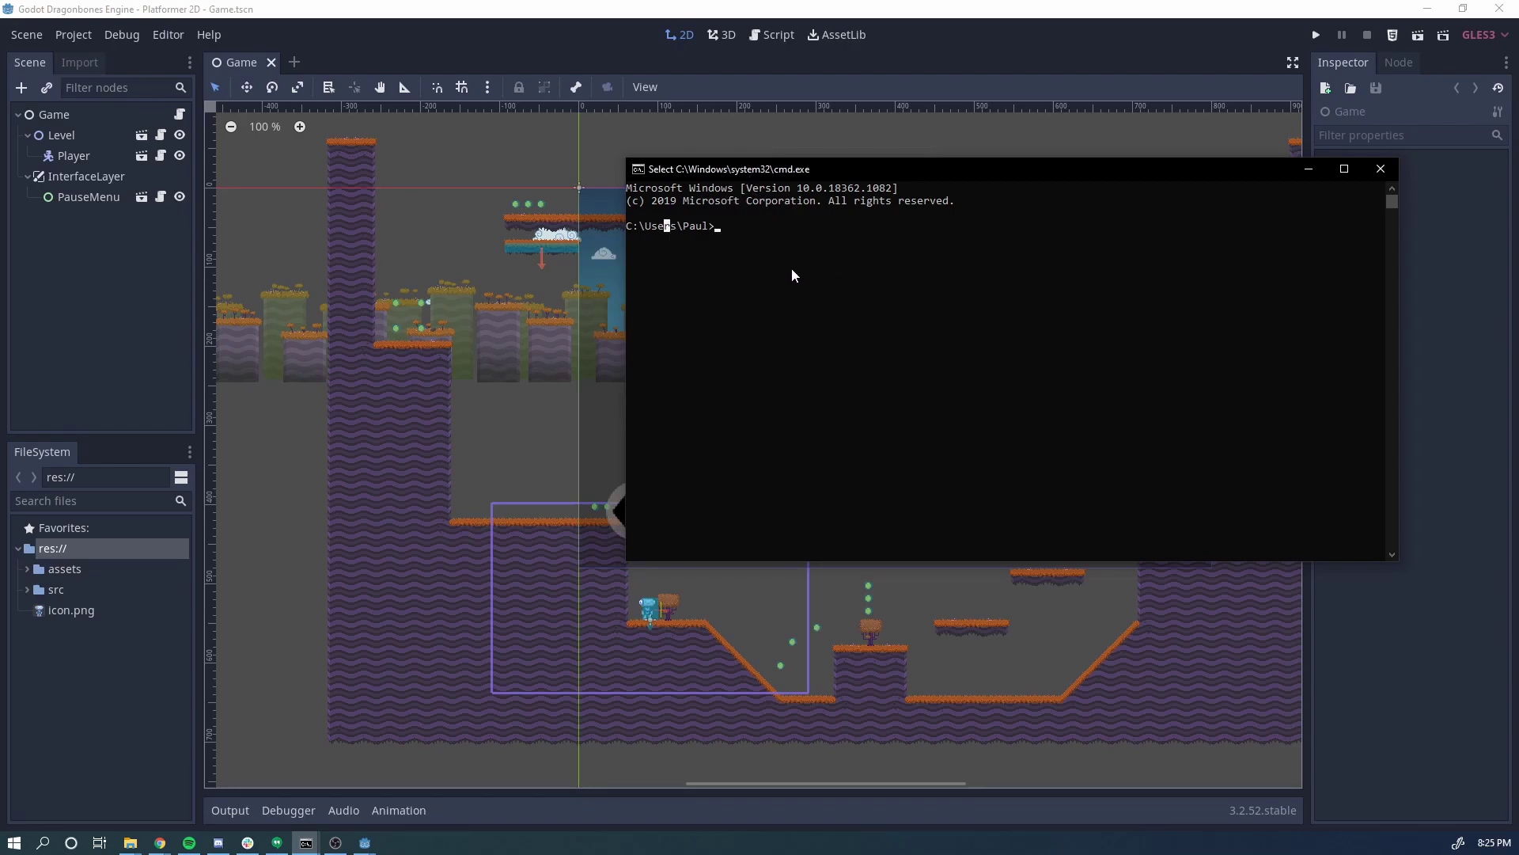
key("Escape")
type("dir")
key("Return")
- Delete debug.keystore from the home folder, using del after rm fails
scroll(1037, 416, "up", 2)
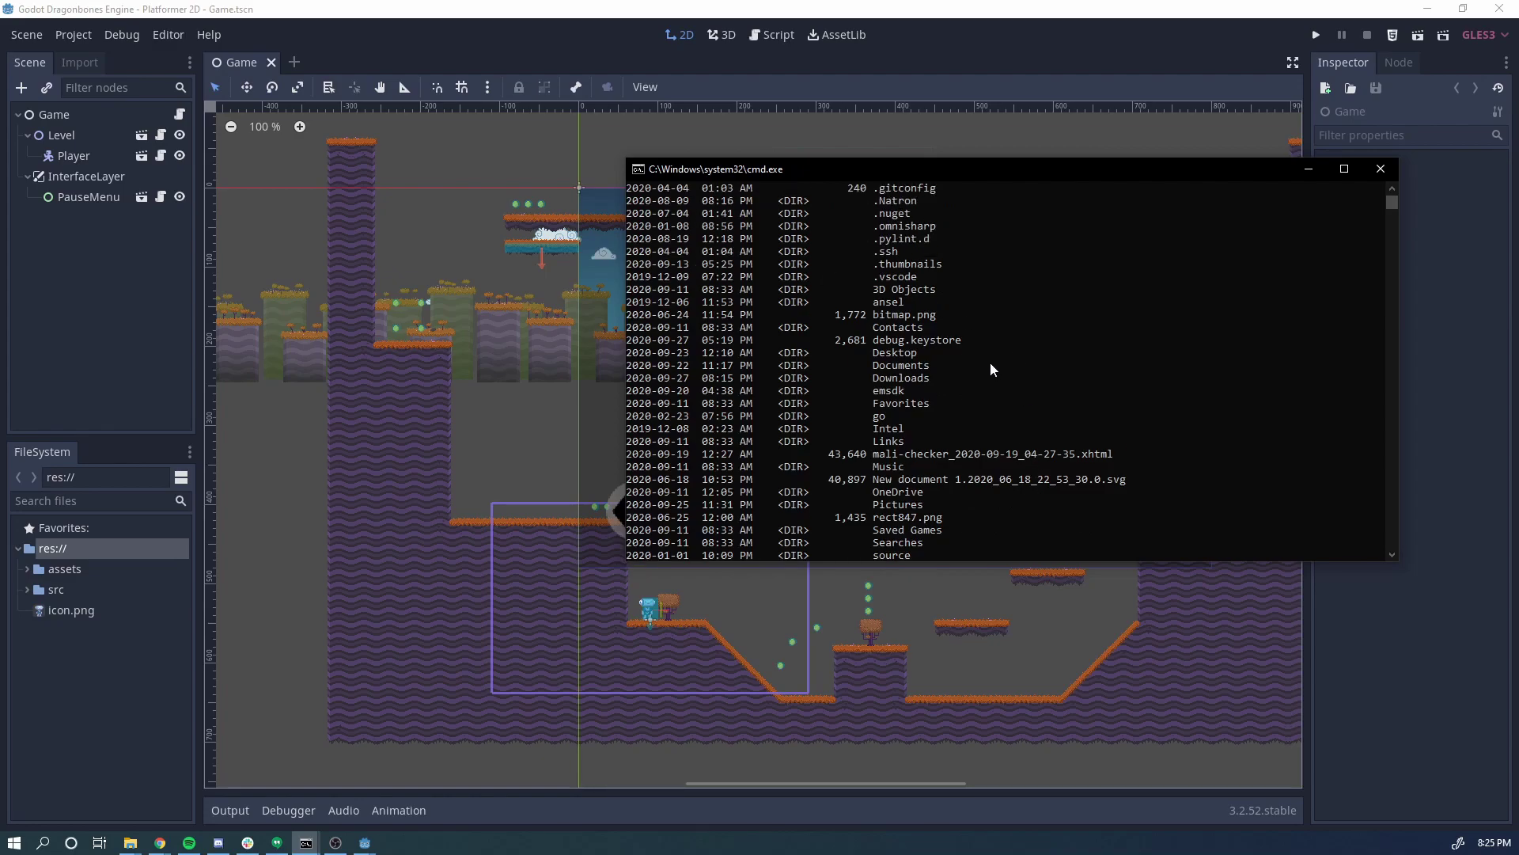
left_click_drag(959, 342, 873, 345)
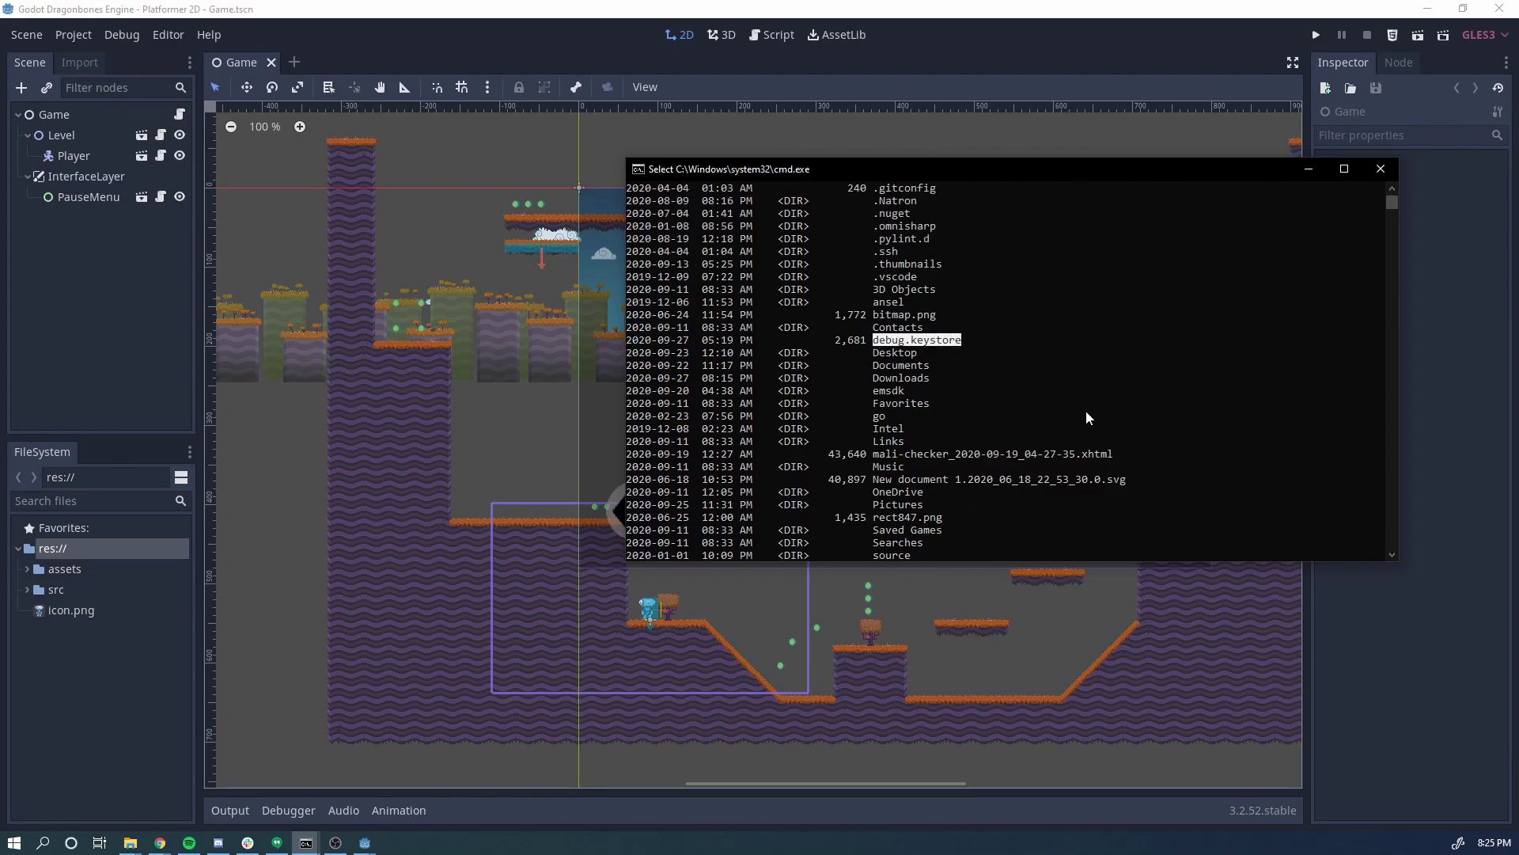
key("Return")
type("rm debug.keystore")
key("Return")
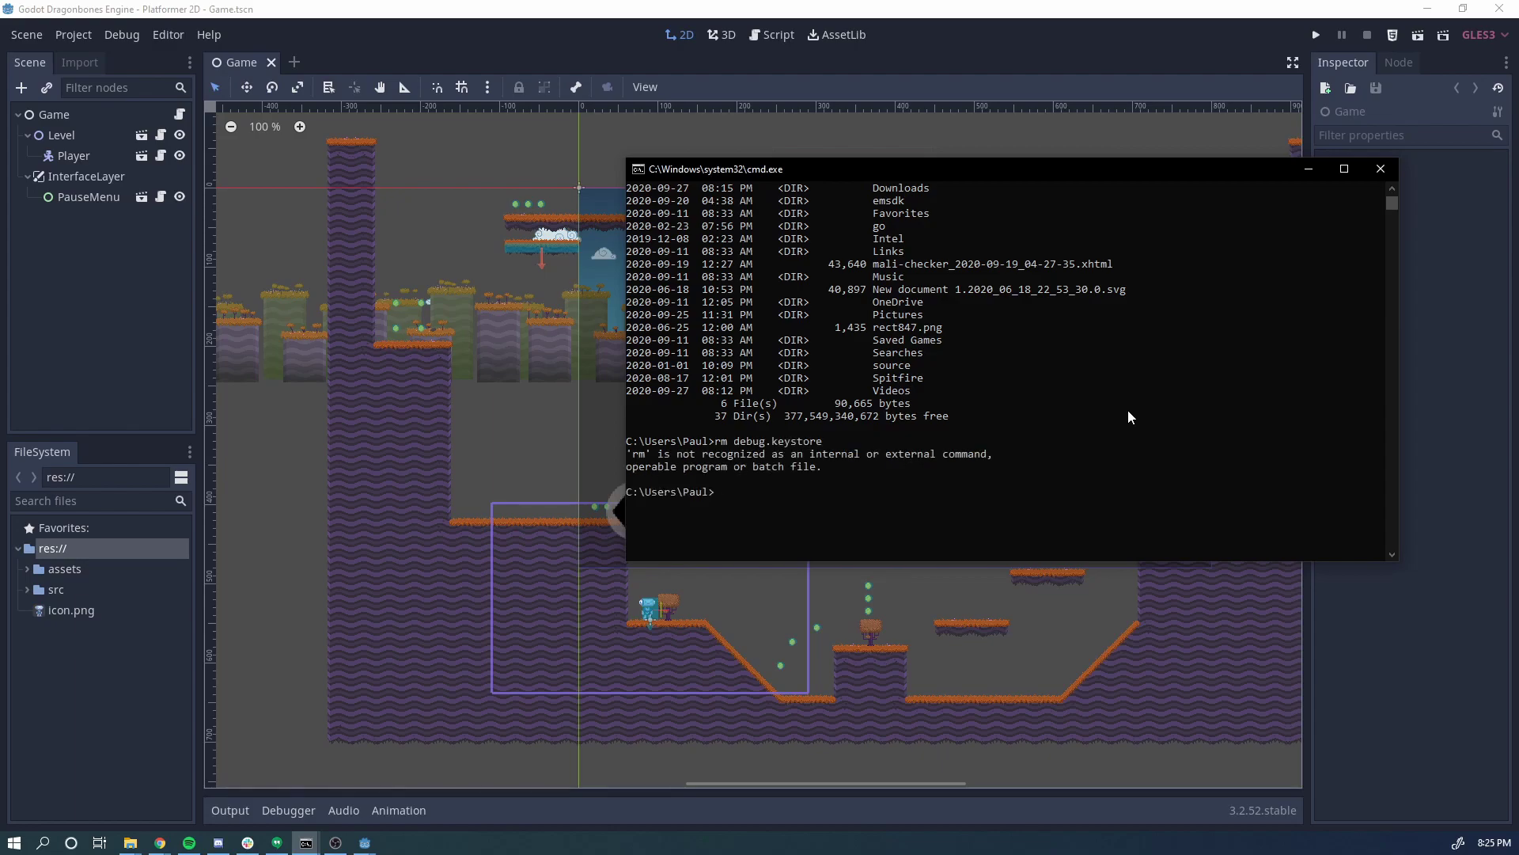
type("del debug.keystore")
key("Return")
- Run dir again to confirm debug.keystore is no longer listed
type("dir")
key("Return")
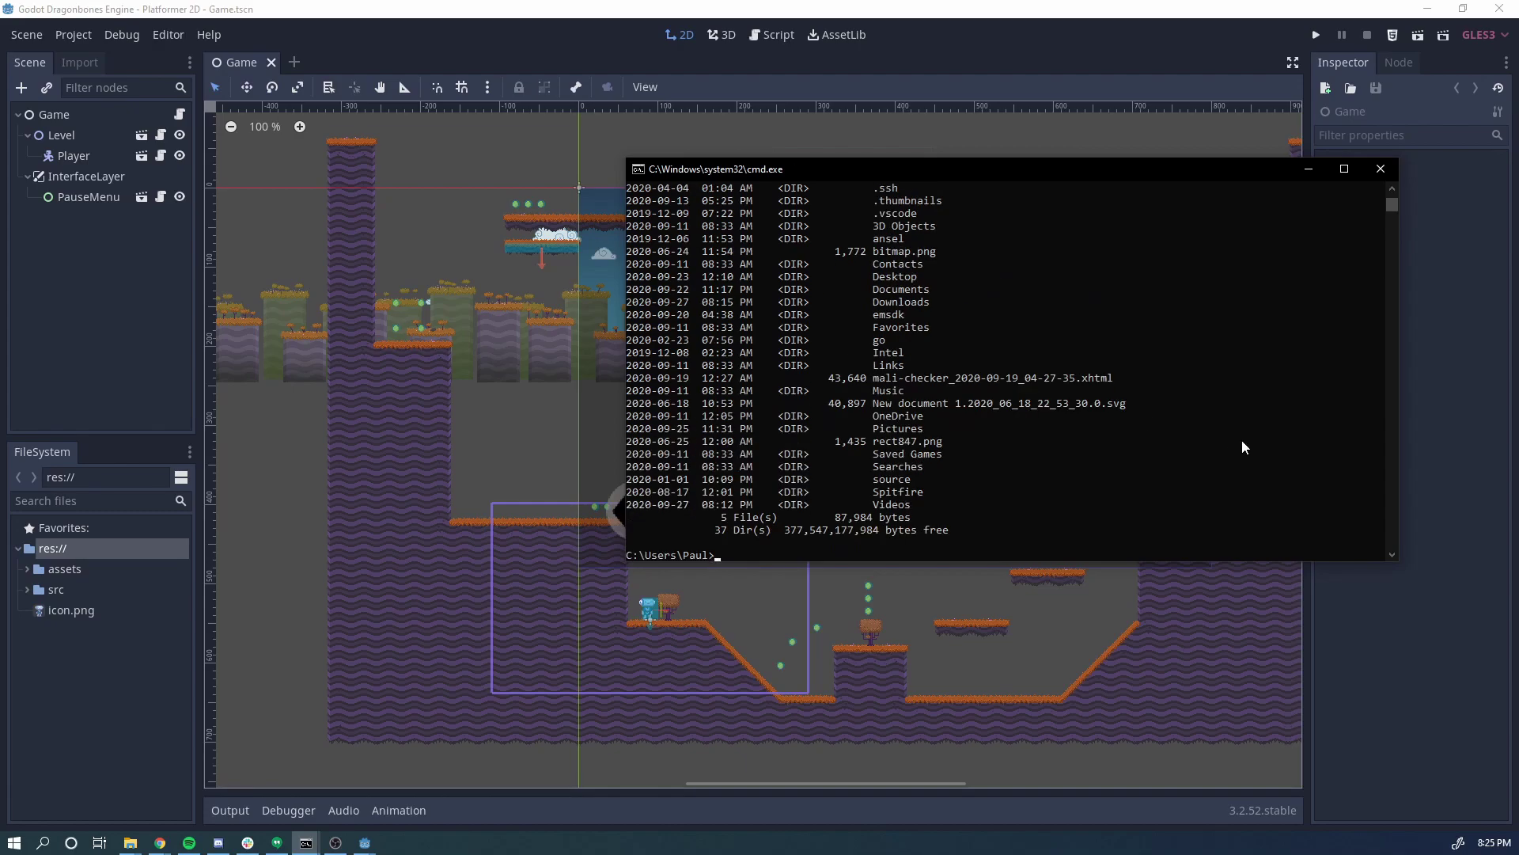
scroll(1242, 447, "up", 3)
scroll(1241, 439, "down", 5)
scroll(1241, 439, "up", 12)
scroll(1240, 440, "down", 11)
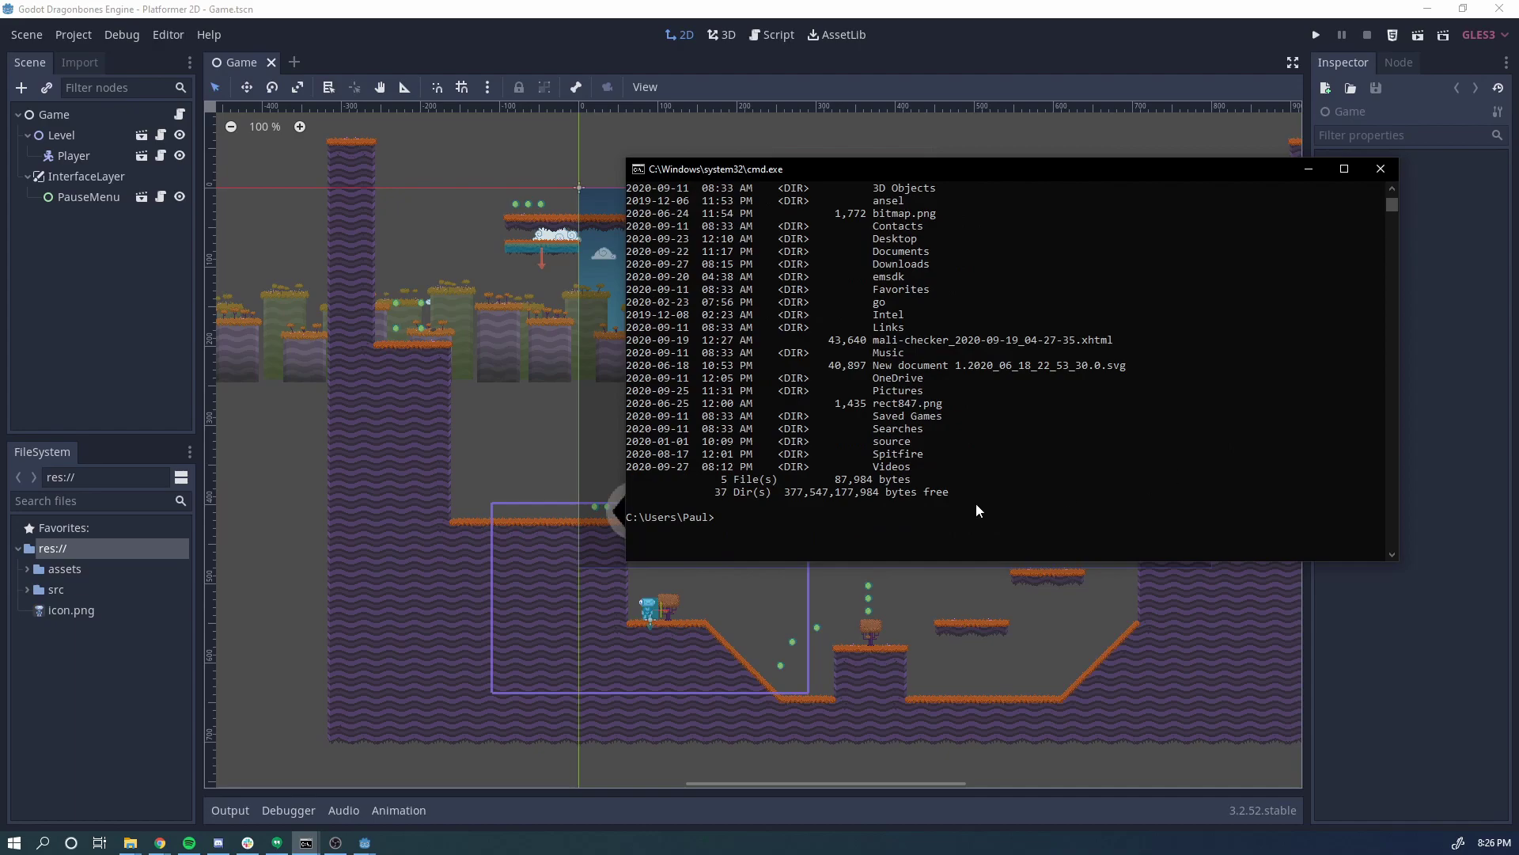
- Bring Chrome forward and return to the Coderwall debug keystore article
left_click(159, 842)
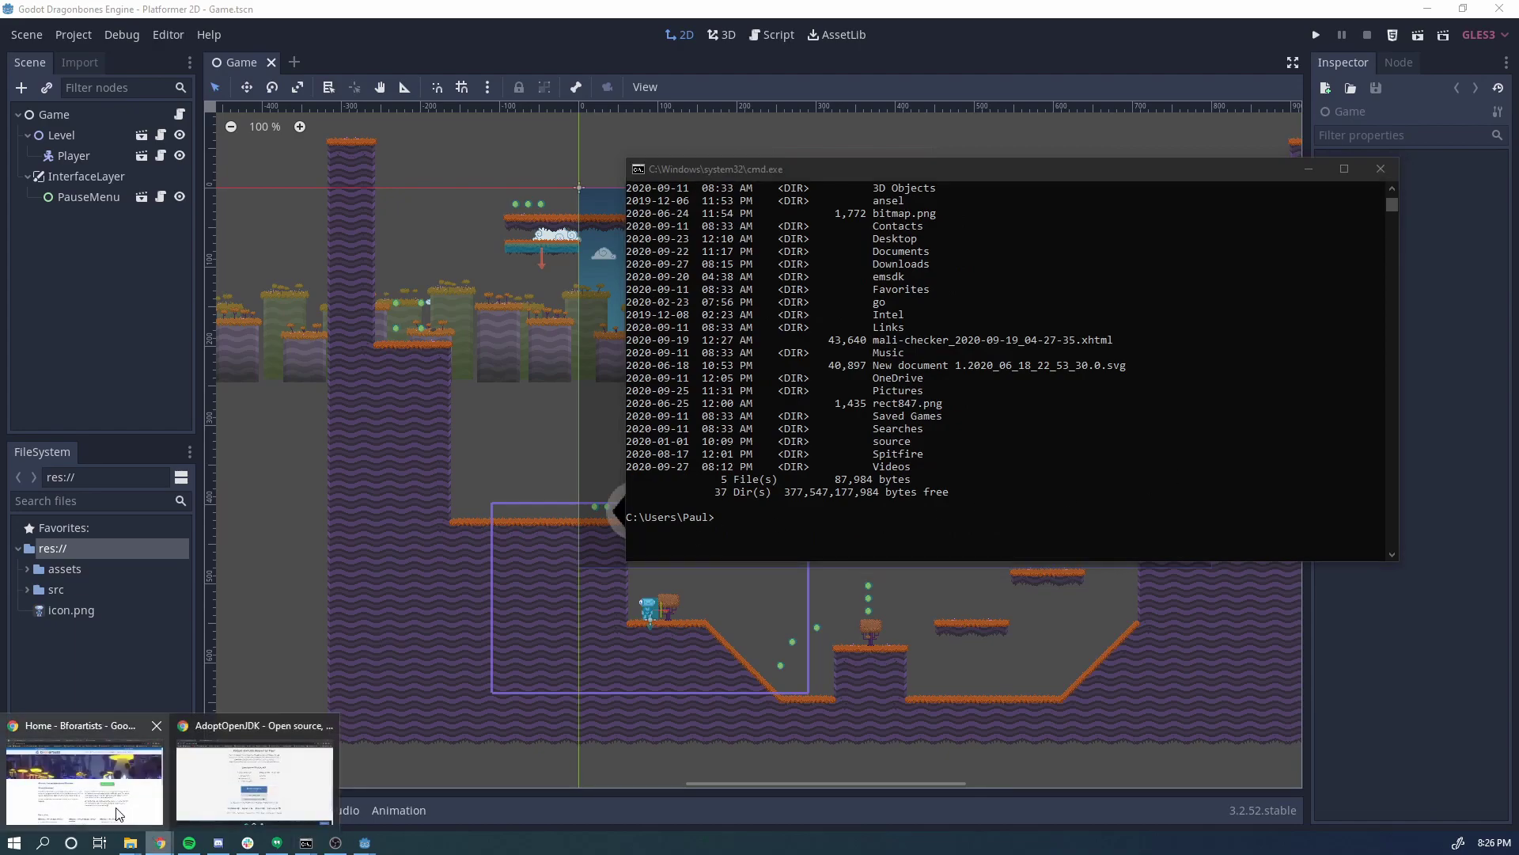
left_click(91, 801)
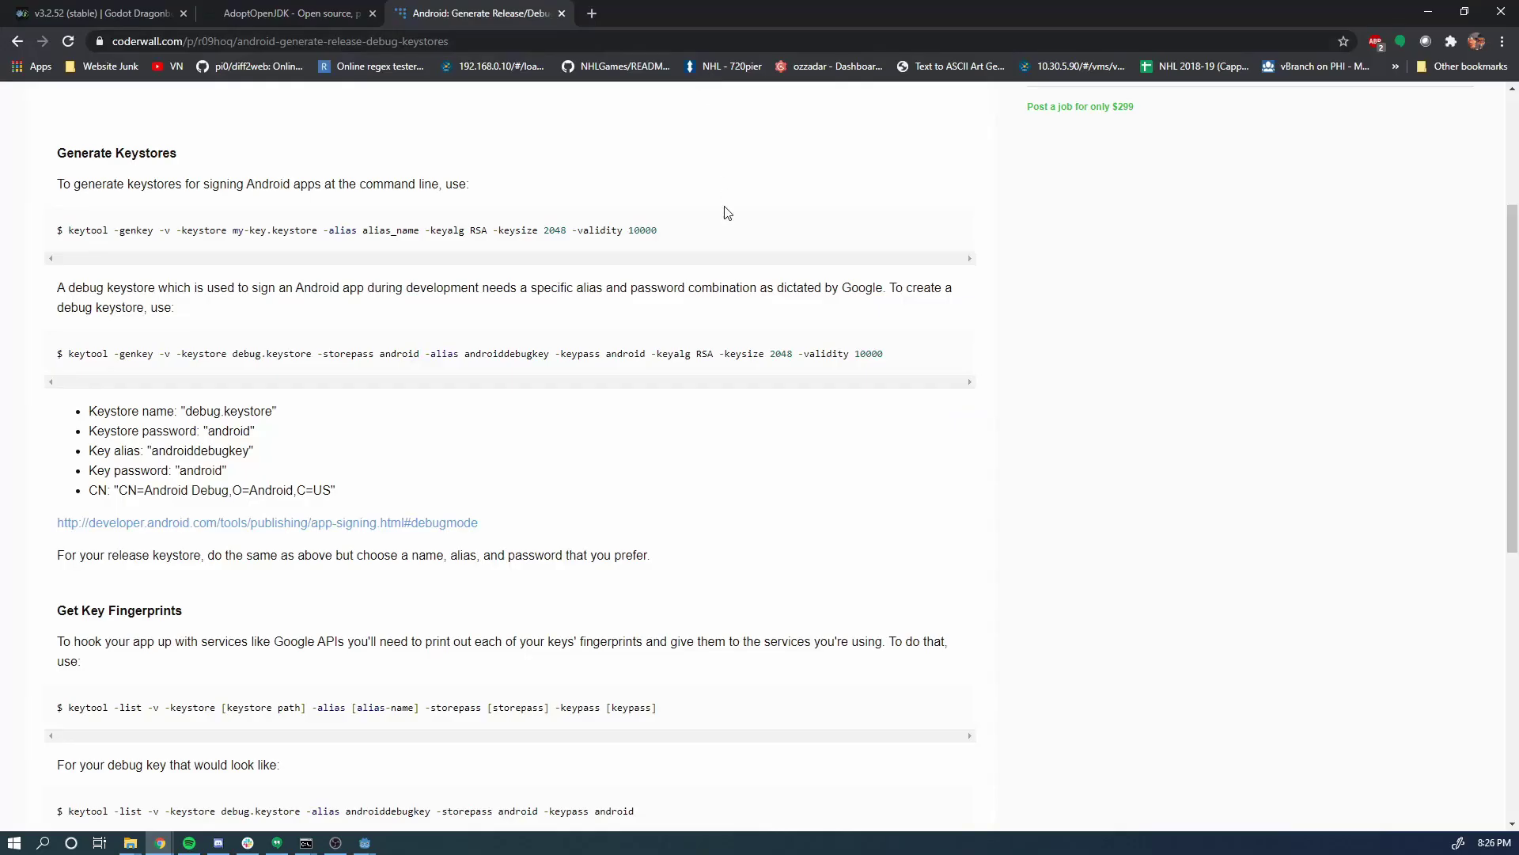
scroll(722, 208, "up", 3)
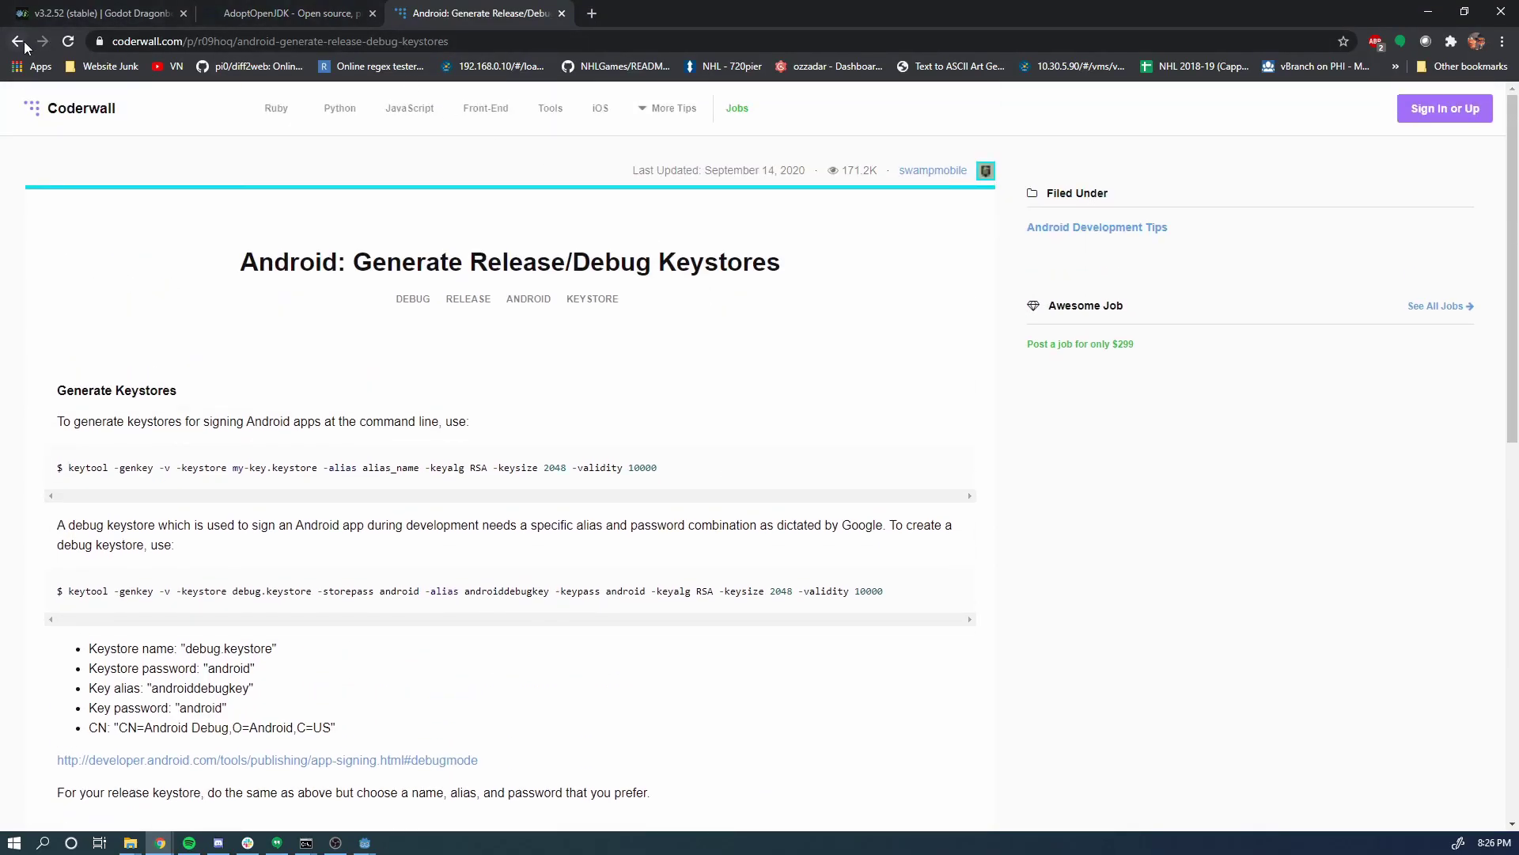
key("alt+Left")
left_click_drag(231, 116, 139, 121)
key("alt+Right")
scroll(92, 361, "down", 3)
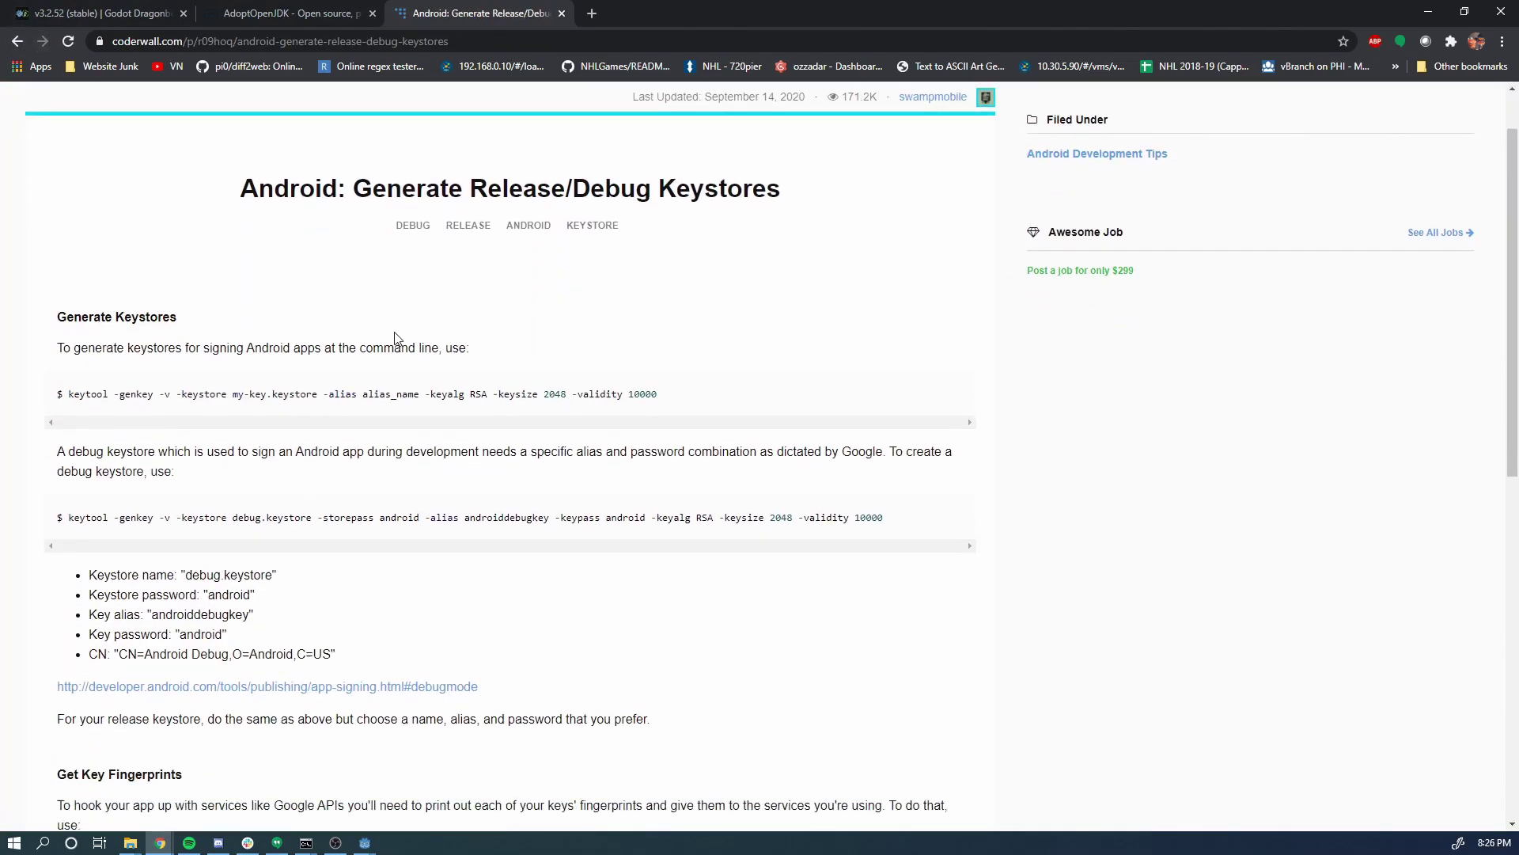
- Copy the debug keytool command and review the key alias, password and release-keystore note
left_click_drag(69, 353, 891, 360)
right_click(810, 362)
left_click(888, 373)
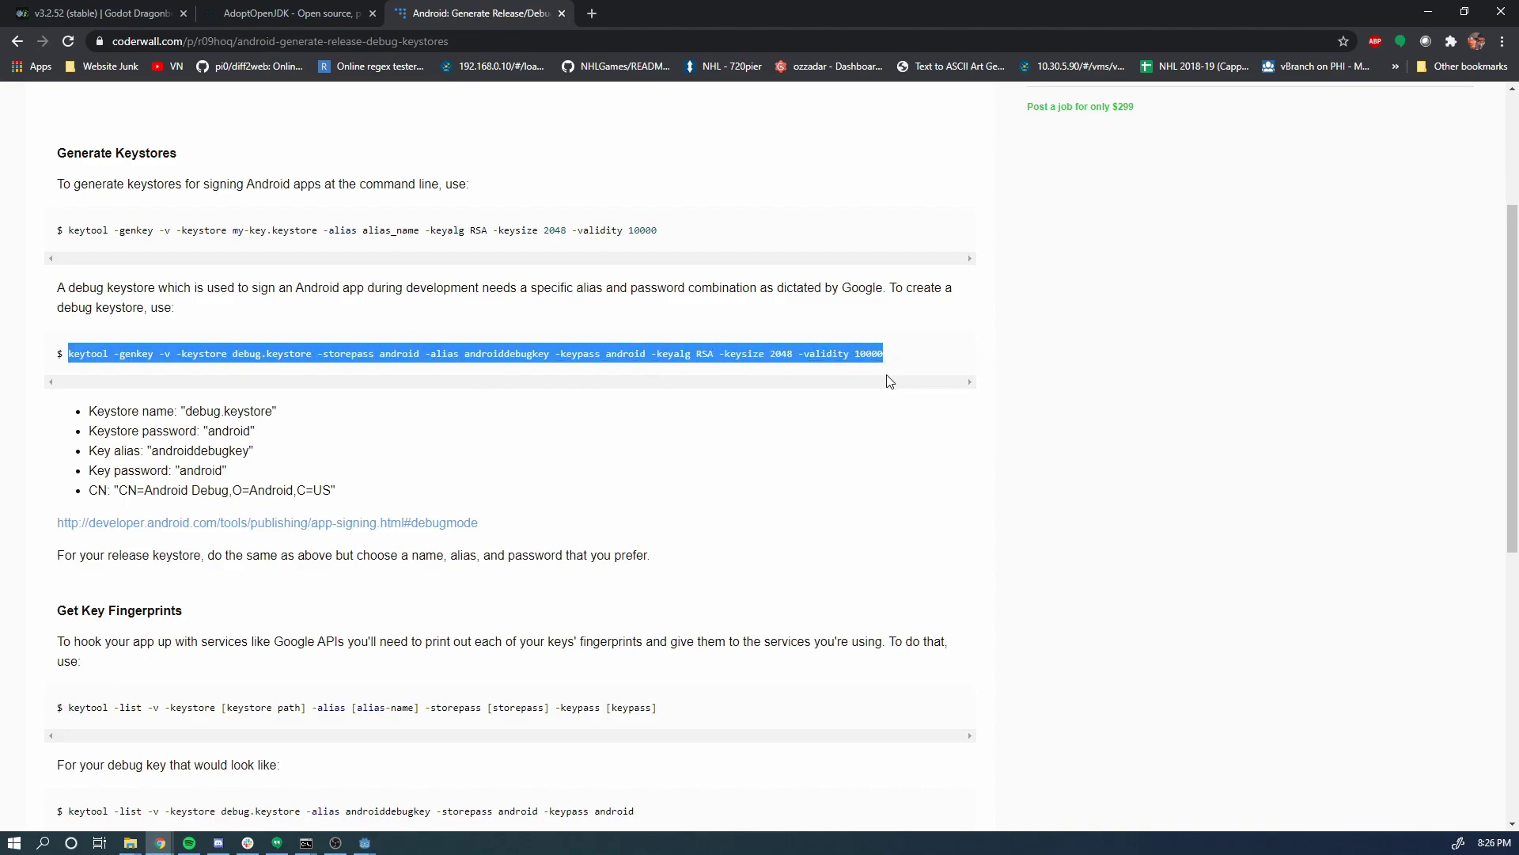
left_click_drag(190, 411, 157, 470)
left_click(203, 448)
left_click(210, 481)
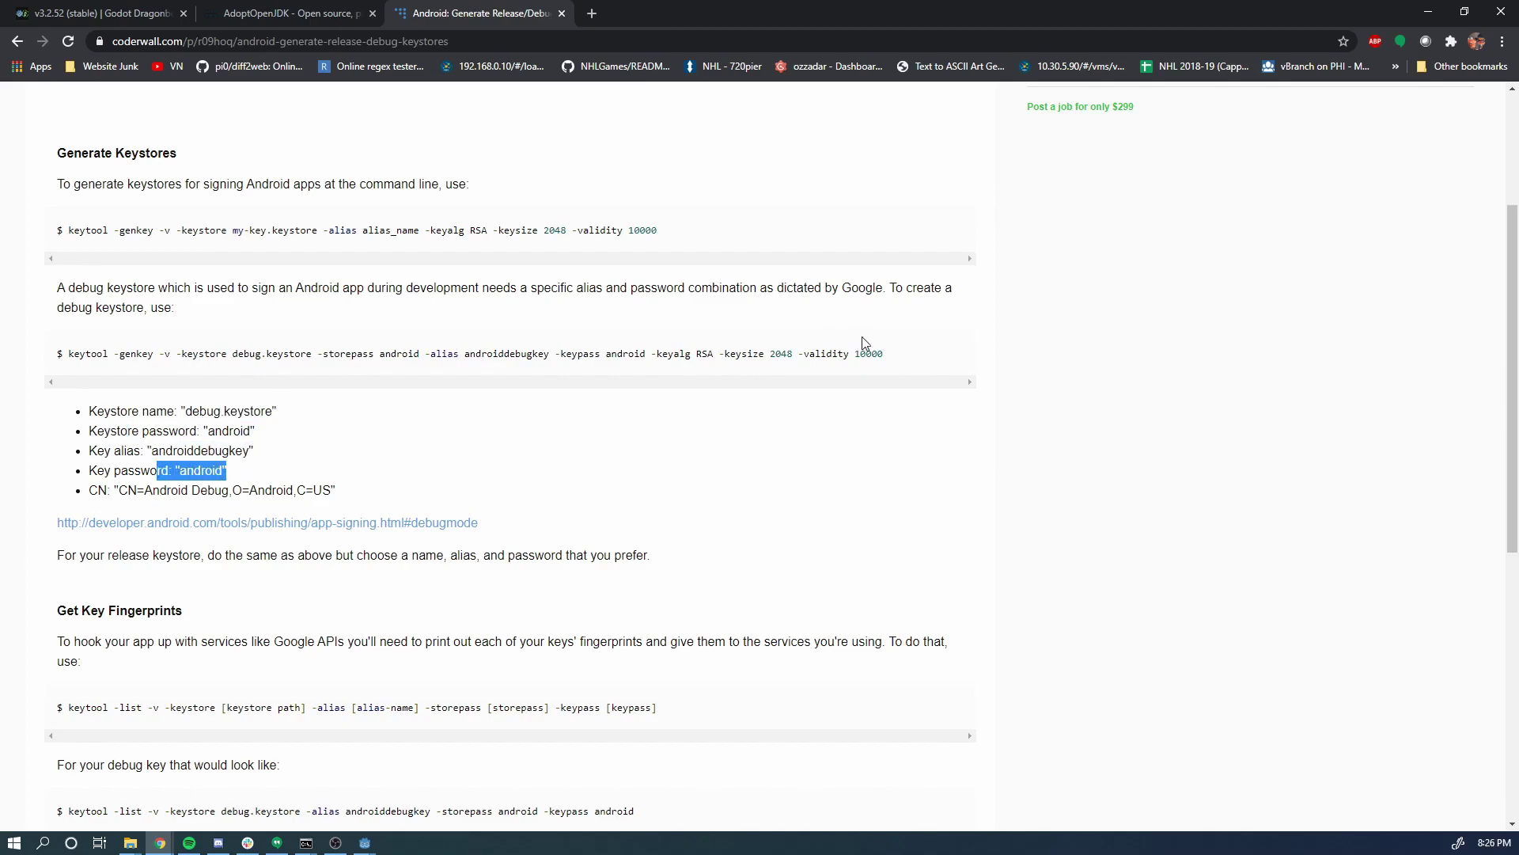
left_click_drag(904, 354, 68, 363)
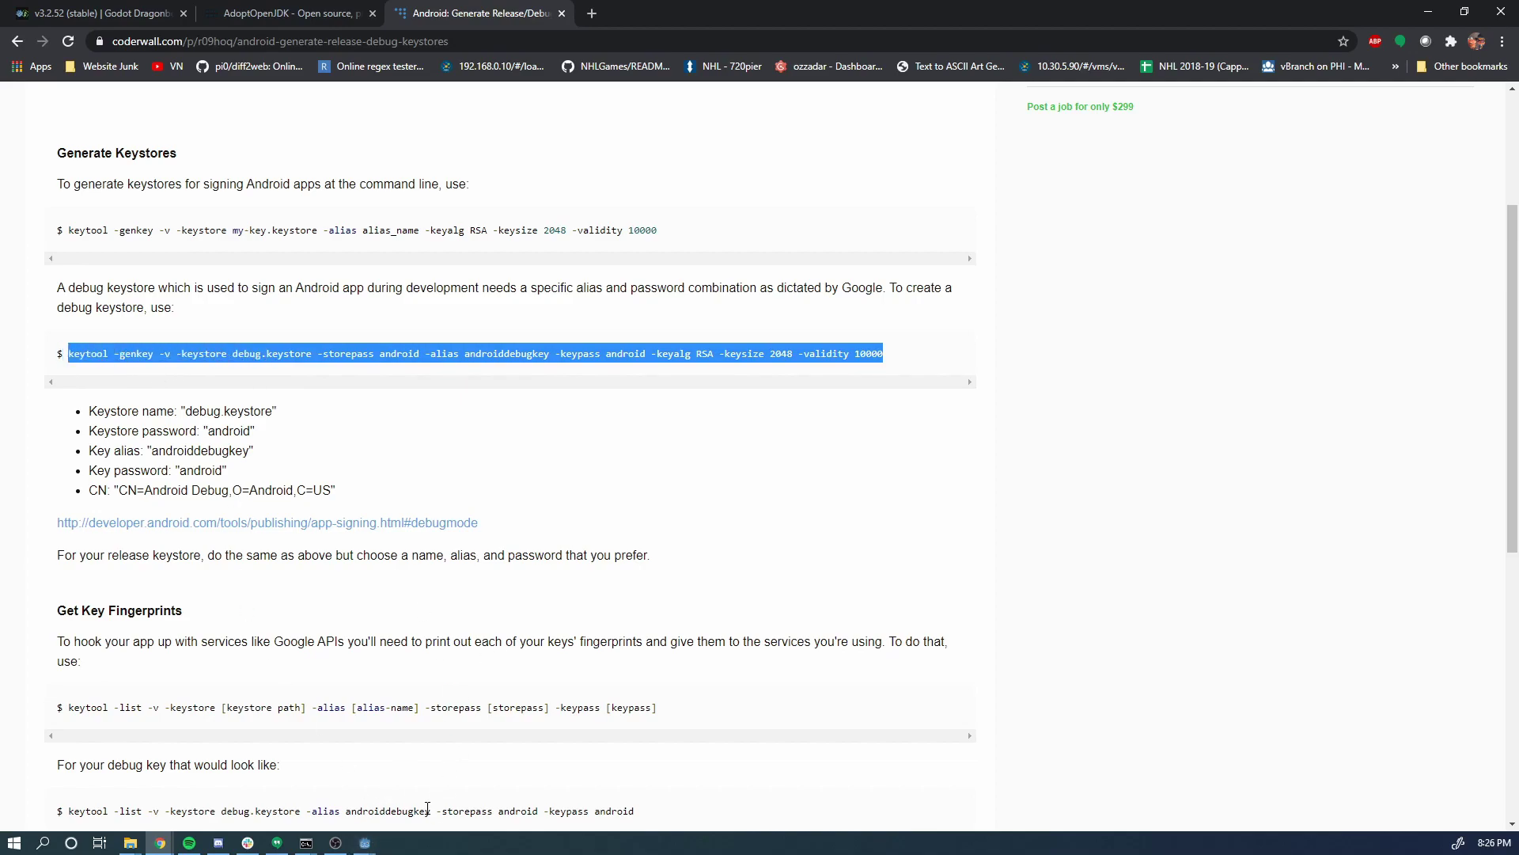
left_click_drag(54, 558, 589, 560)
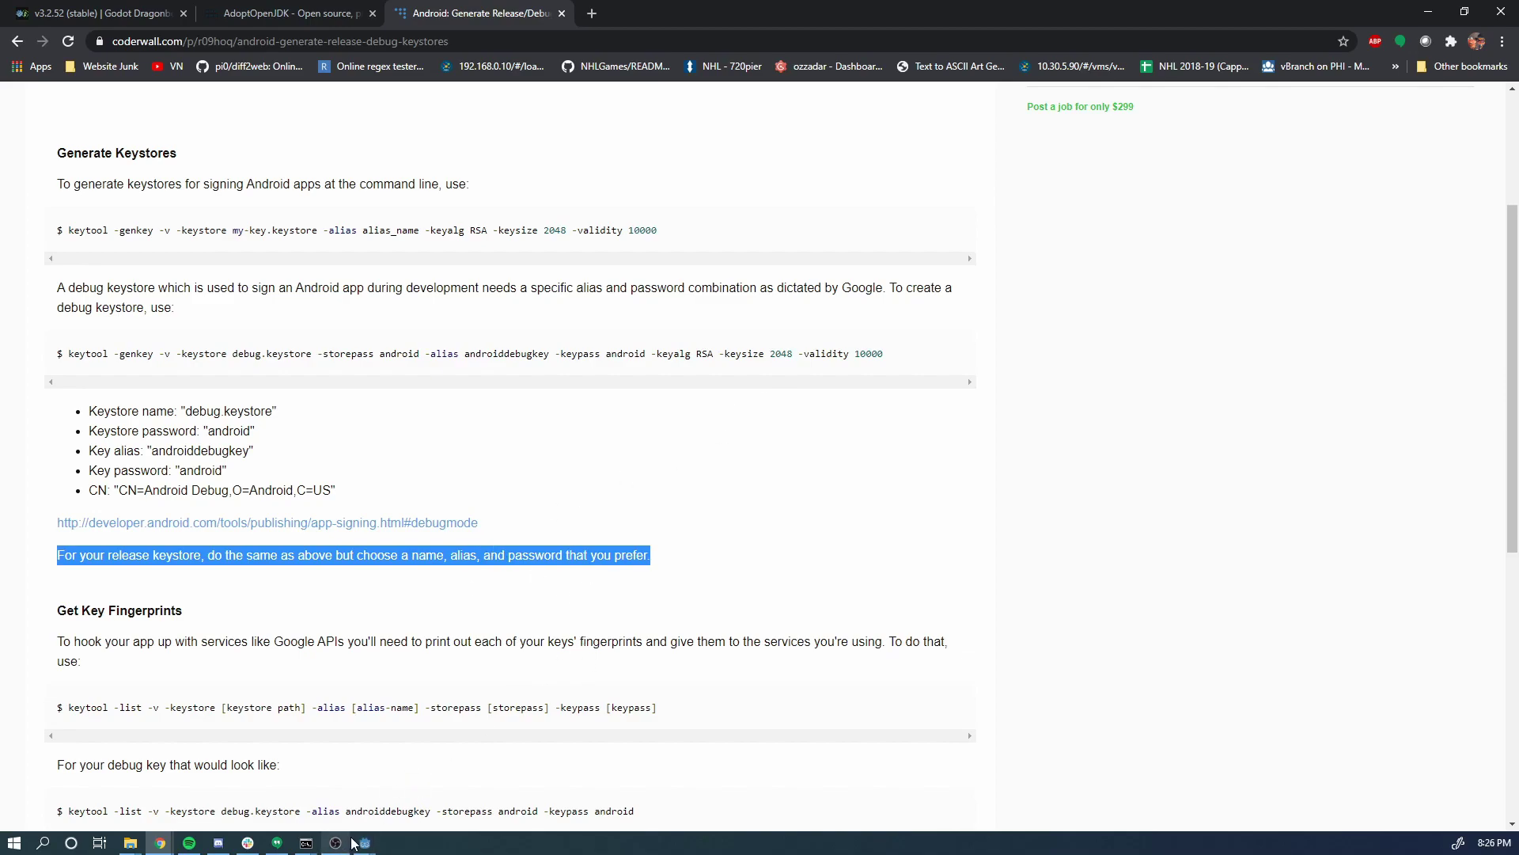
left_click(306, 842)
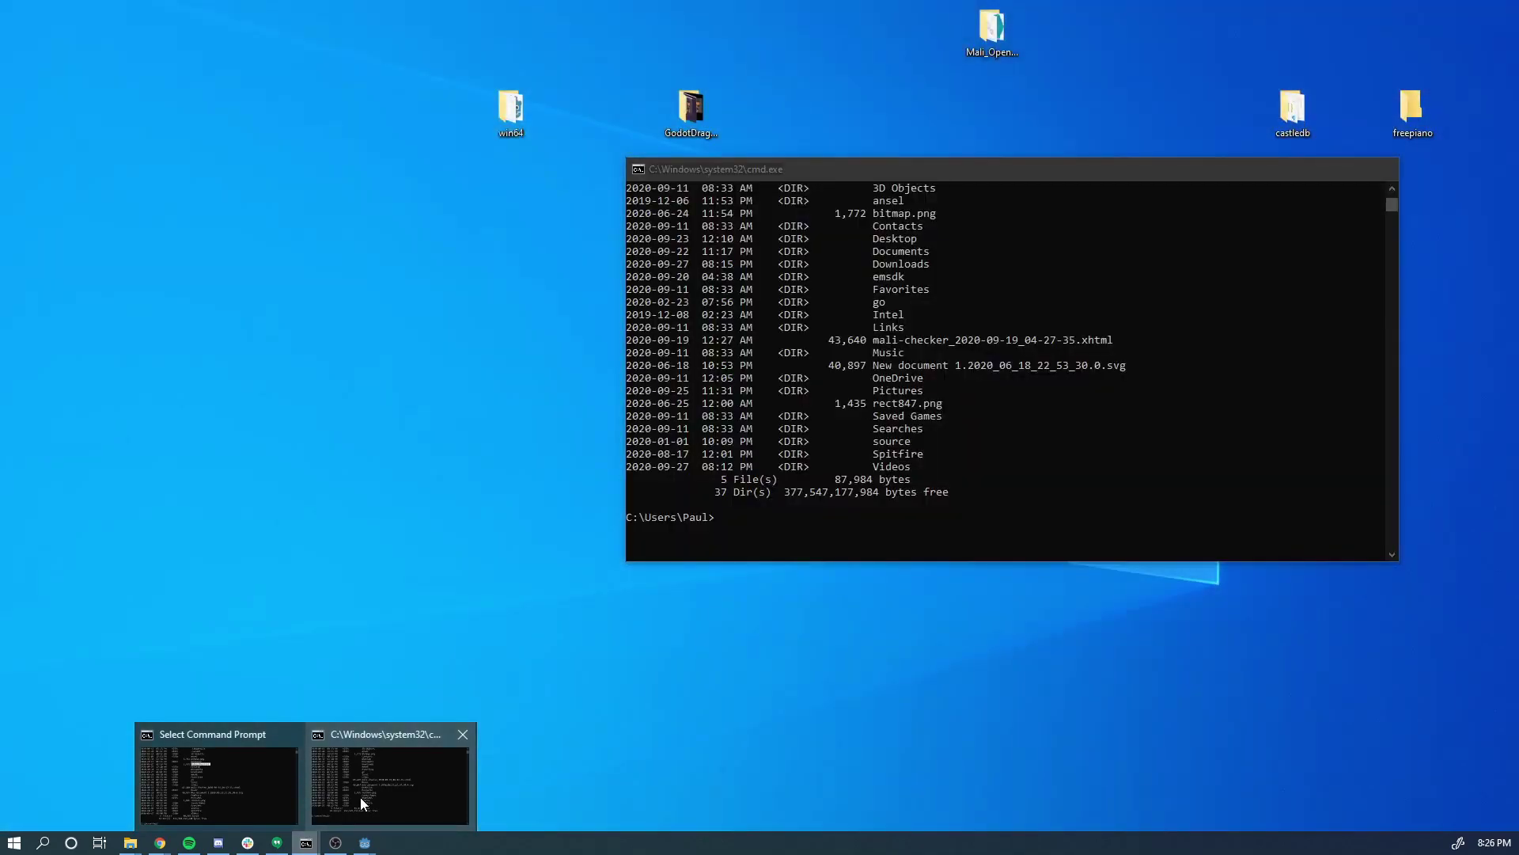
- Paste the copied keytool command into Command Prompt and run it
left_click(359, 796)
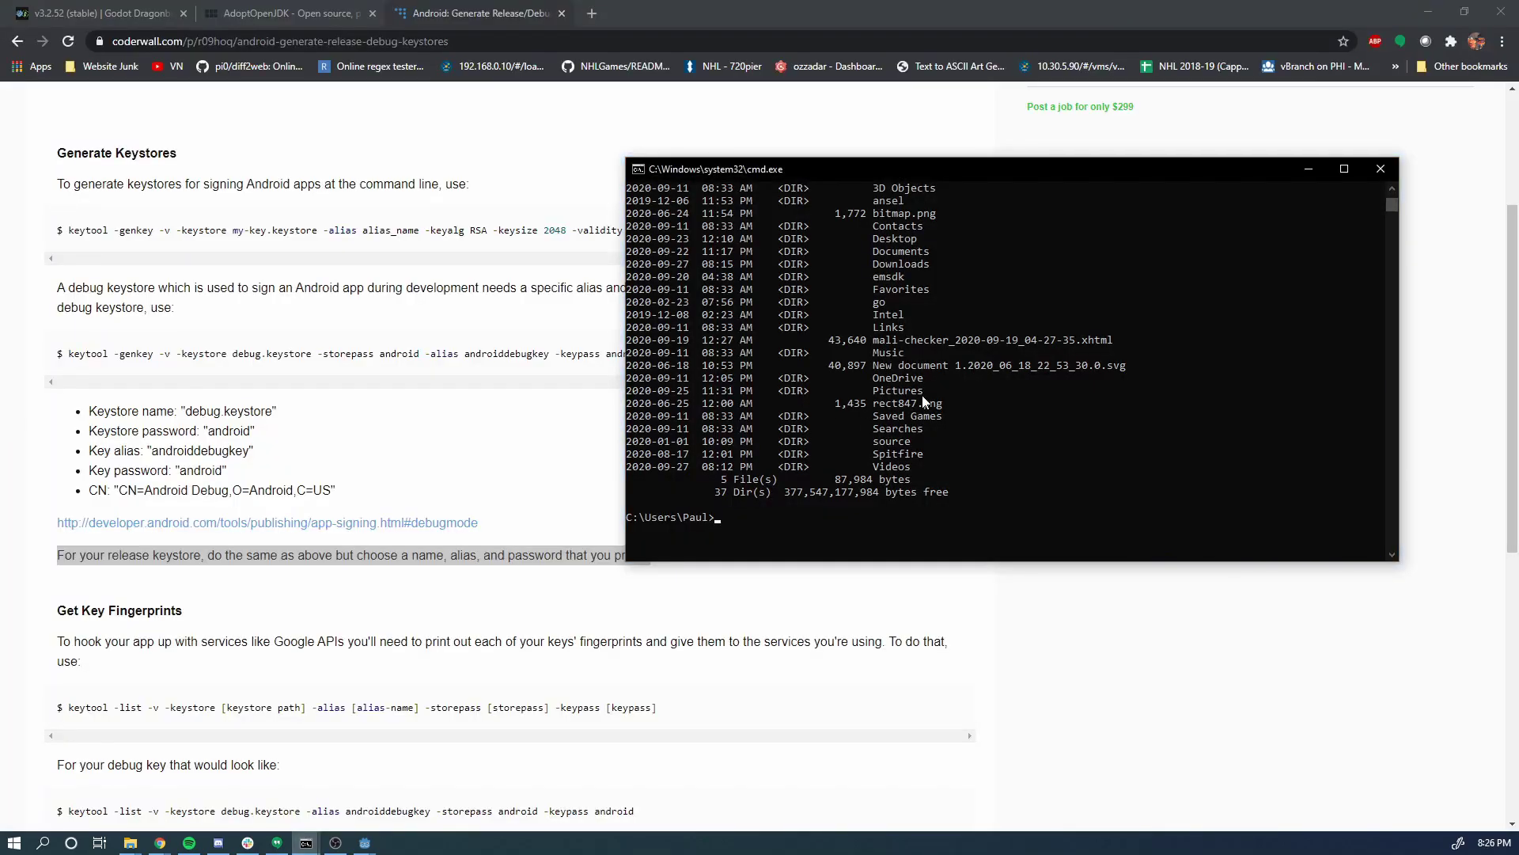
right_click(922, 396)
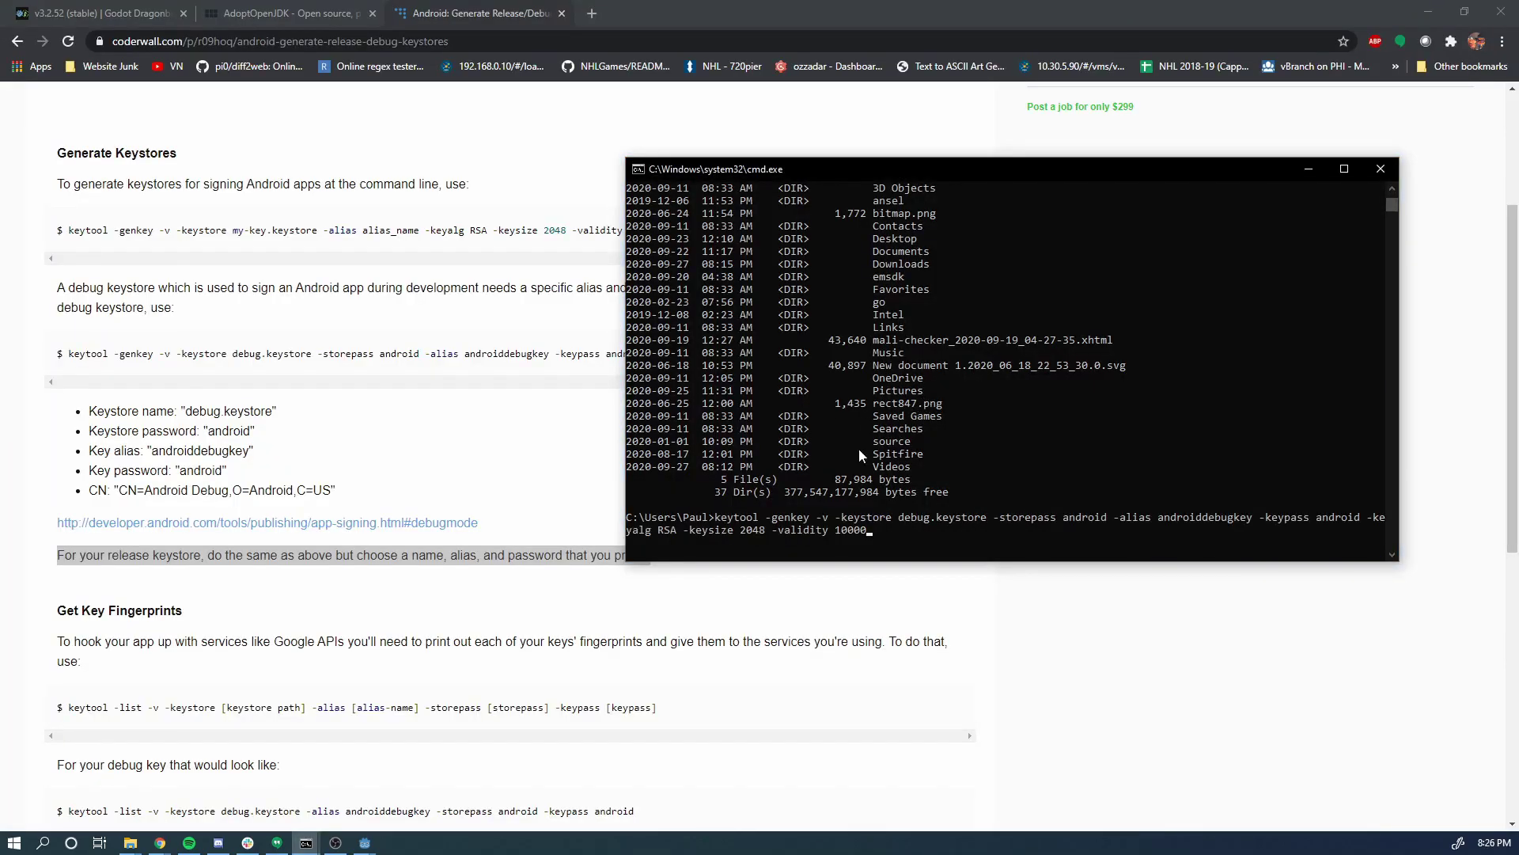
left_click_drag(835, 174, 812, 169)
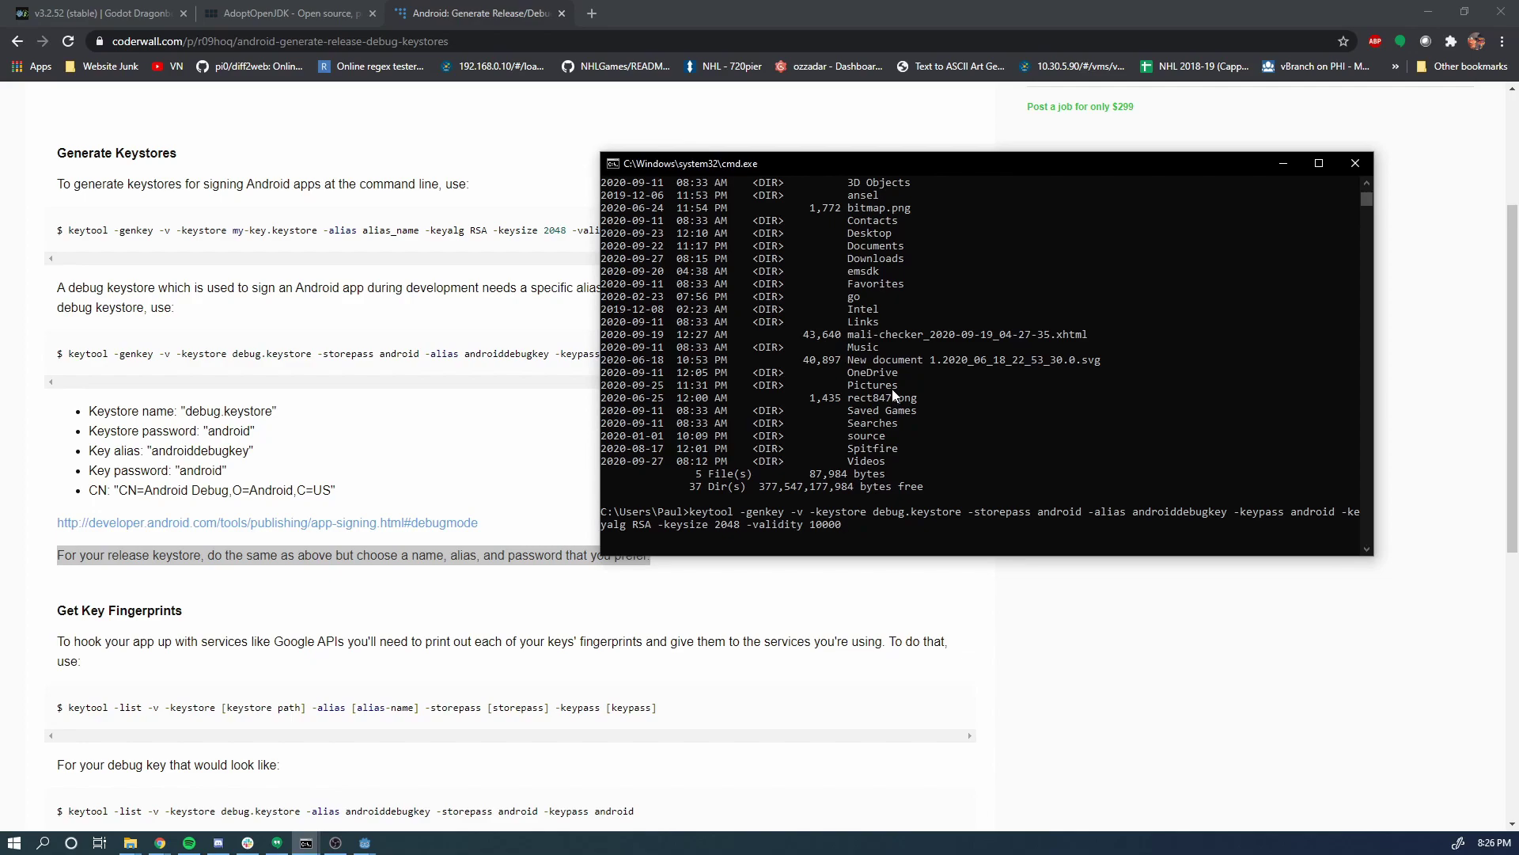
key("Return")
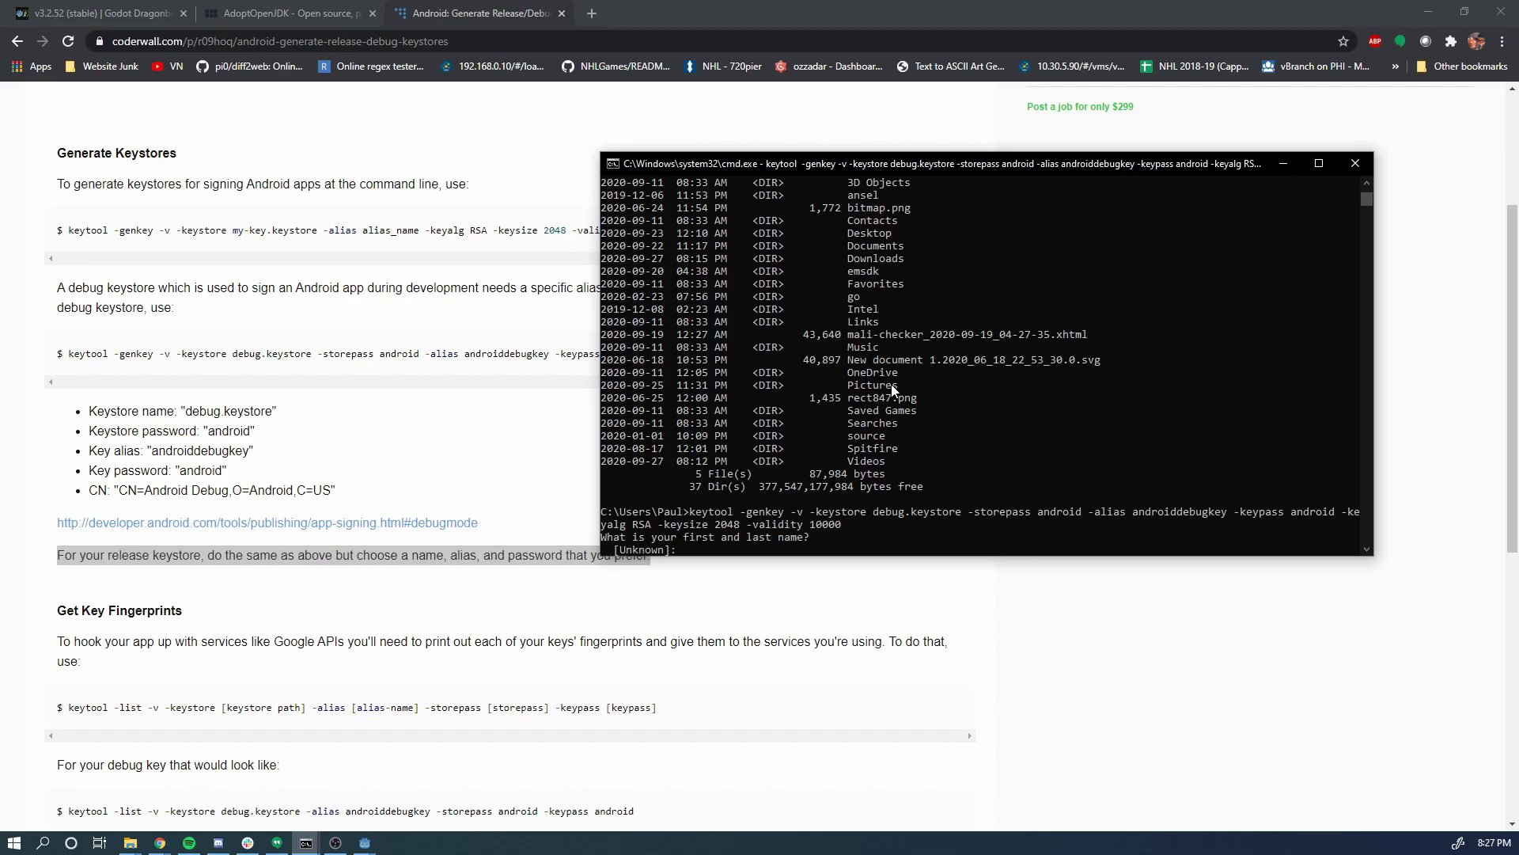
scroll(895, 386, "down", 5)
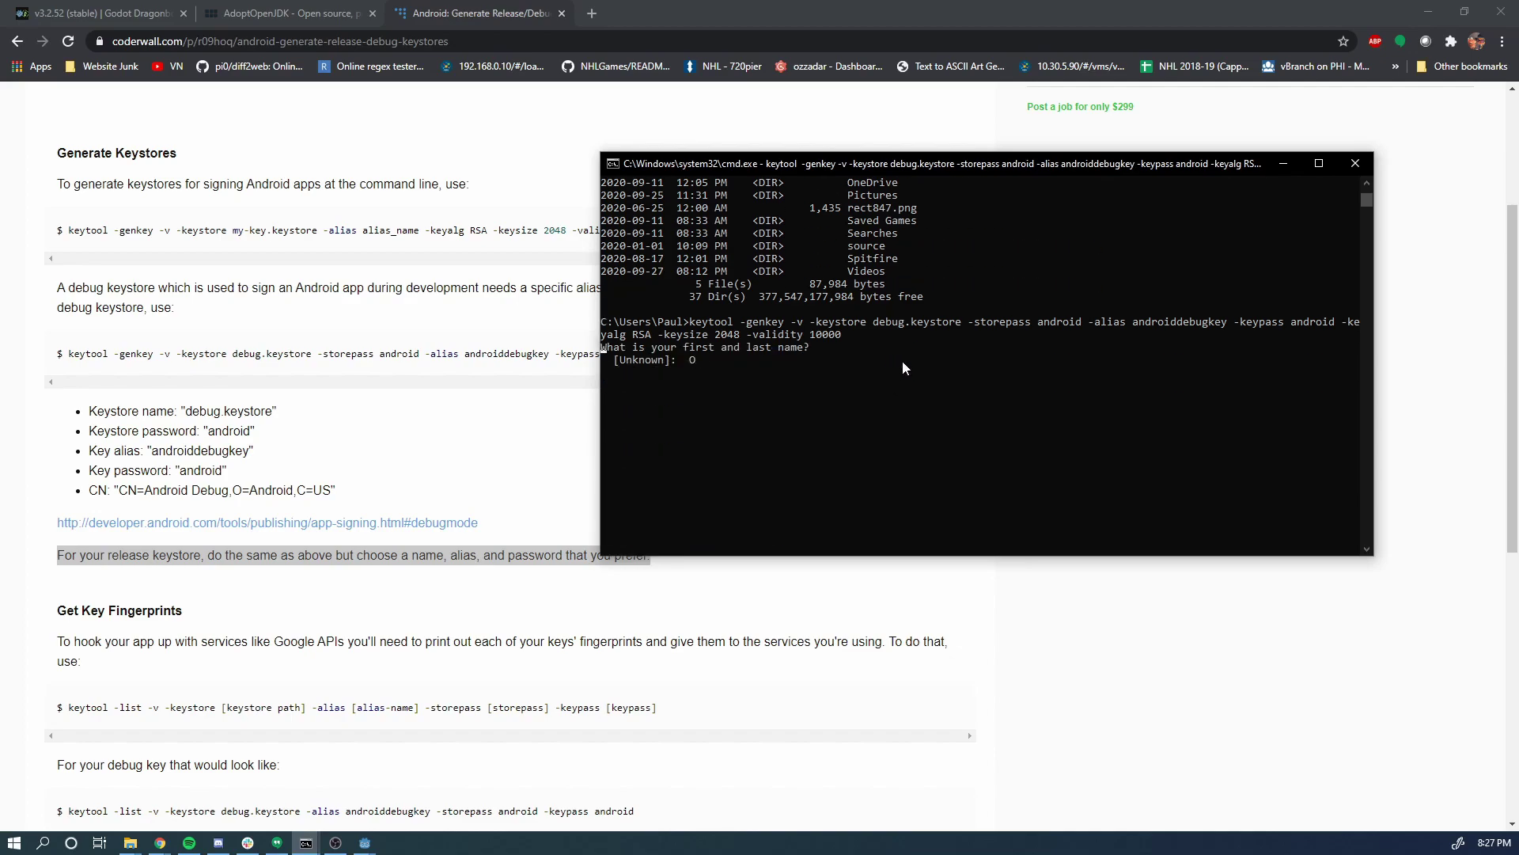
- Enter the certificate owner's name, unit Cool Factory and organization Godot Dragonbones
type("Ozzadar")
key("Return")
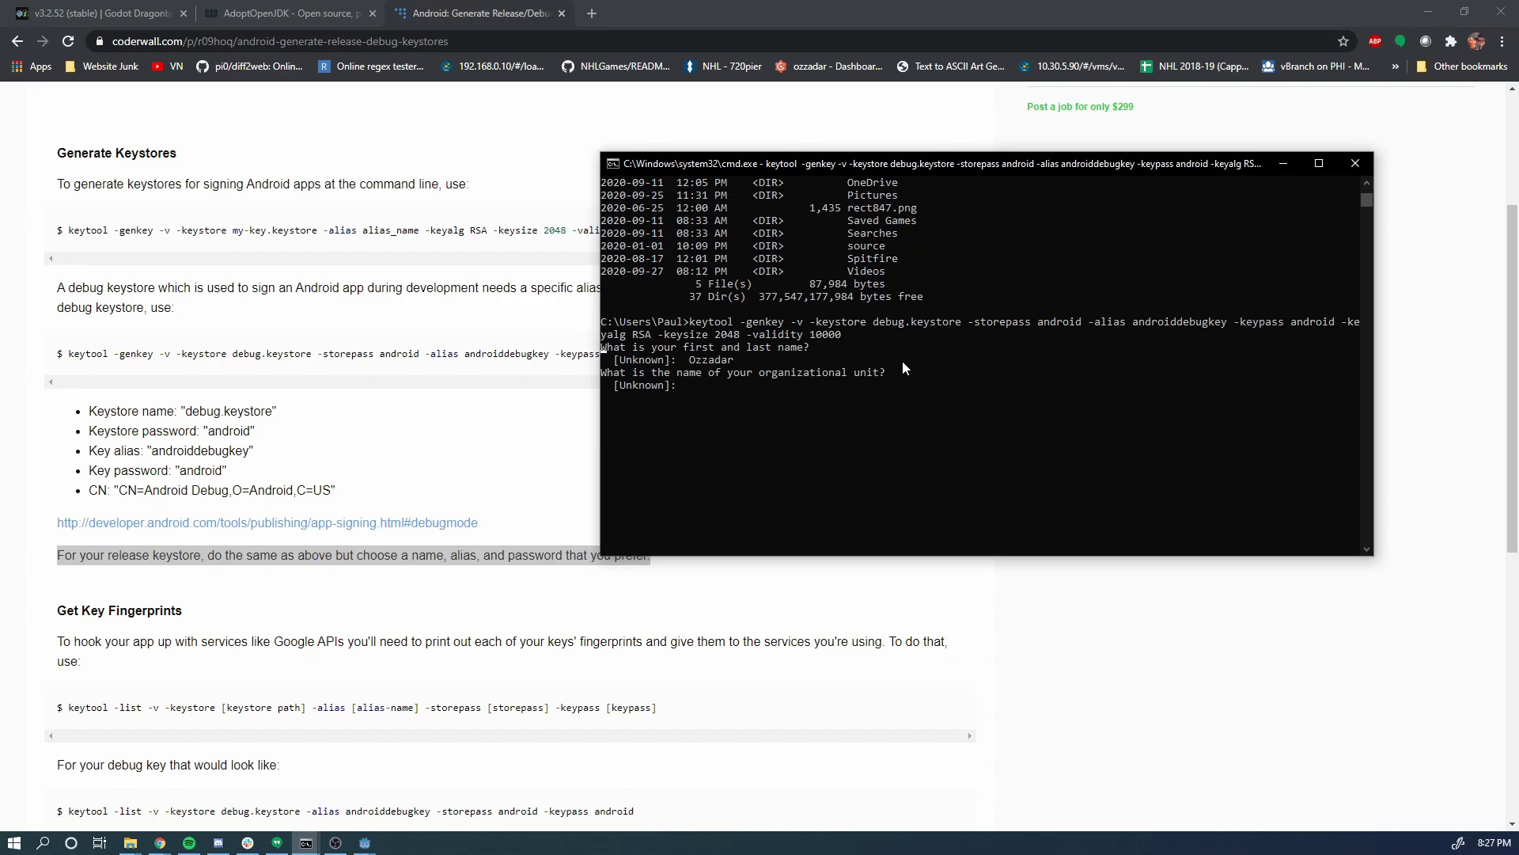
type("Cool Factory")
key("Return")
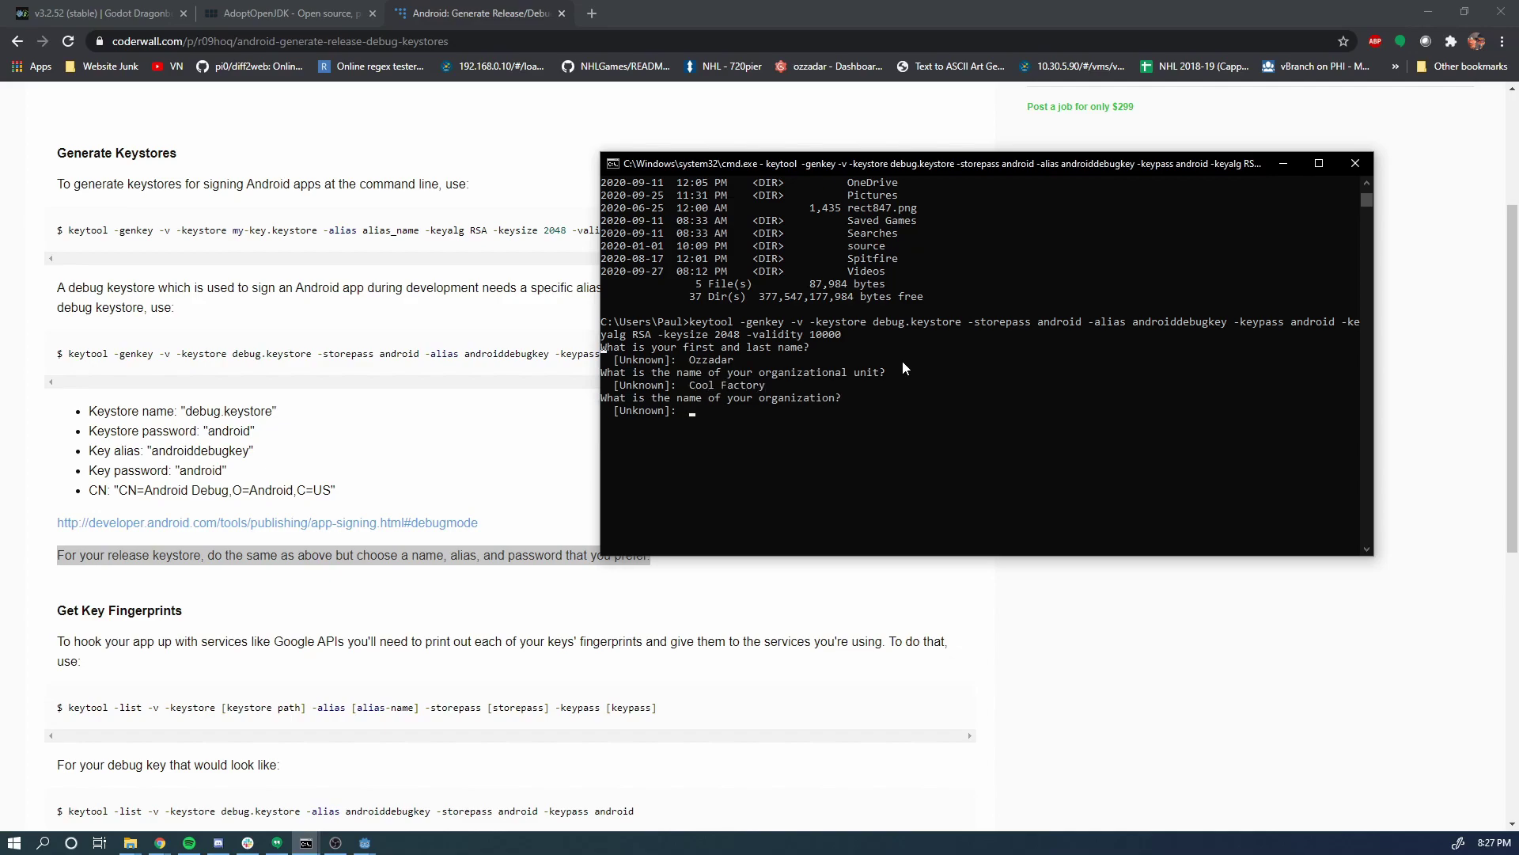
type("Godot Dragonbones")
key("Return")
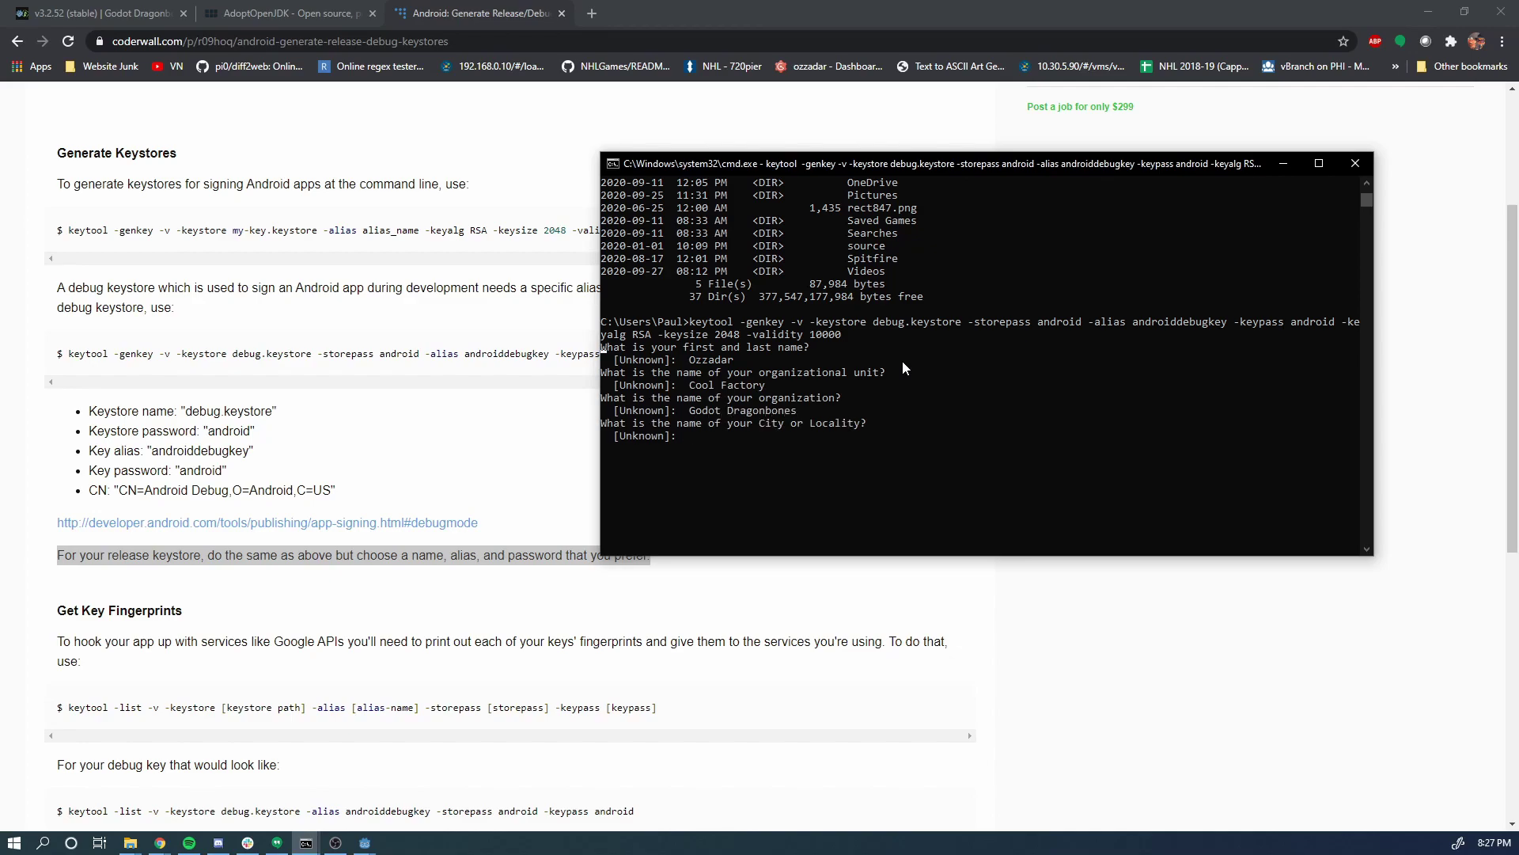
- Enter city Ottawa, province Ontario, country CA, and confirm with yes
type("Oat")
key("BackSpace")
key("BackSpace")
type("ttawa")
key("Return")
type("Ontario")
key("Return")
type("CA")
key("Return")
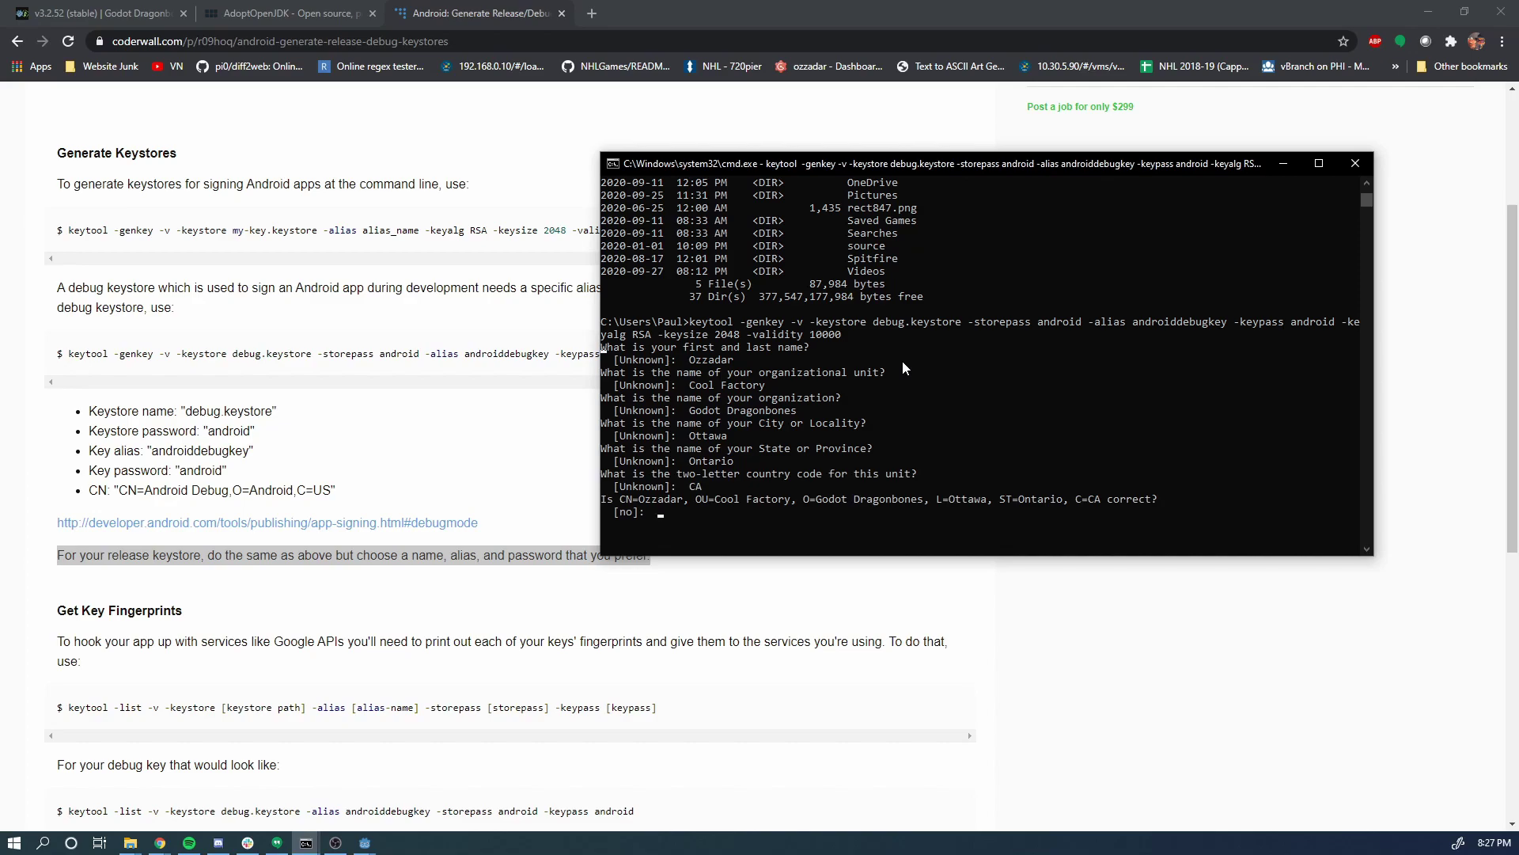
type("yes")
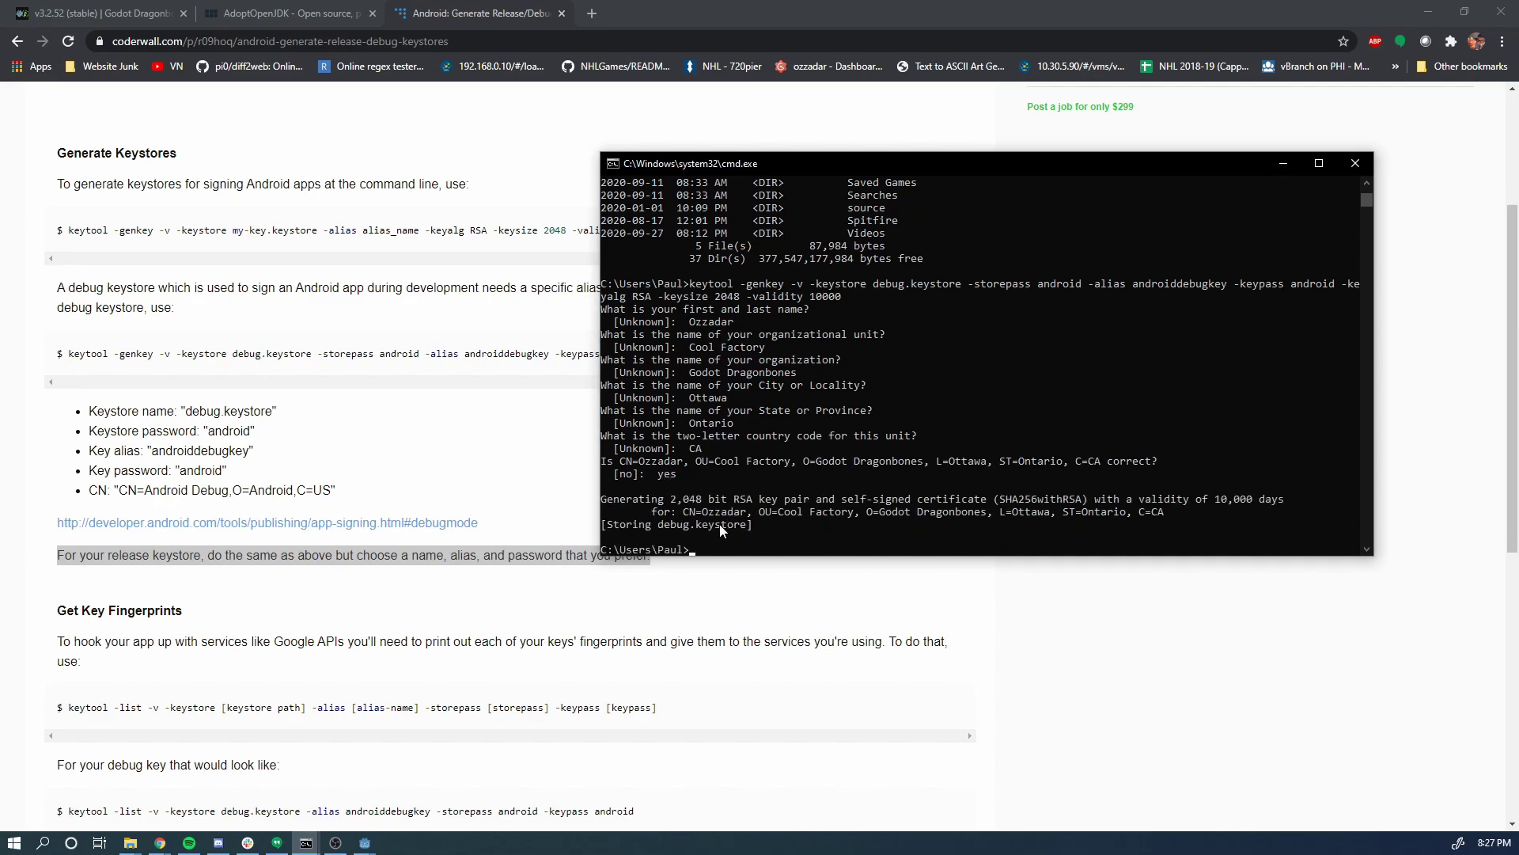
- Verify with dir that debug.keystore exists, then switch back to the Godot editor
left_click_drag(732, 533, 601, 524)
left_click(839, 546)
type("dir")
key("Return")
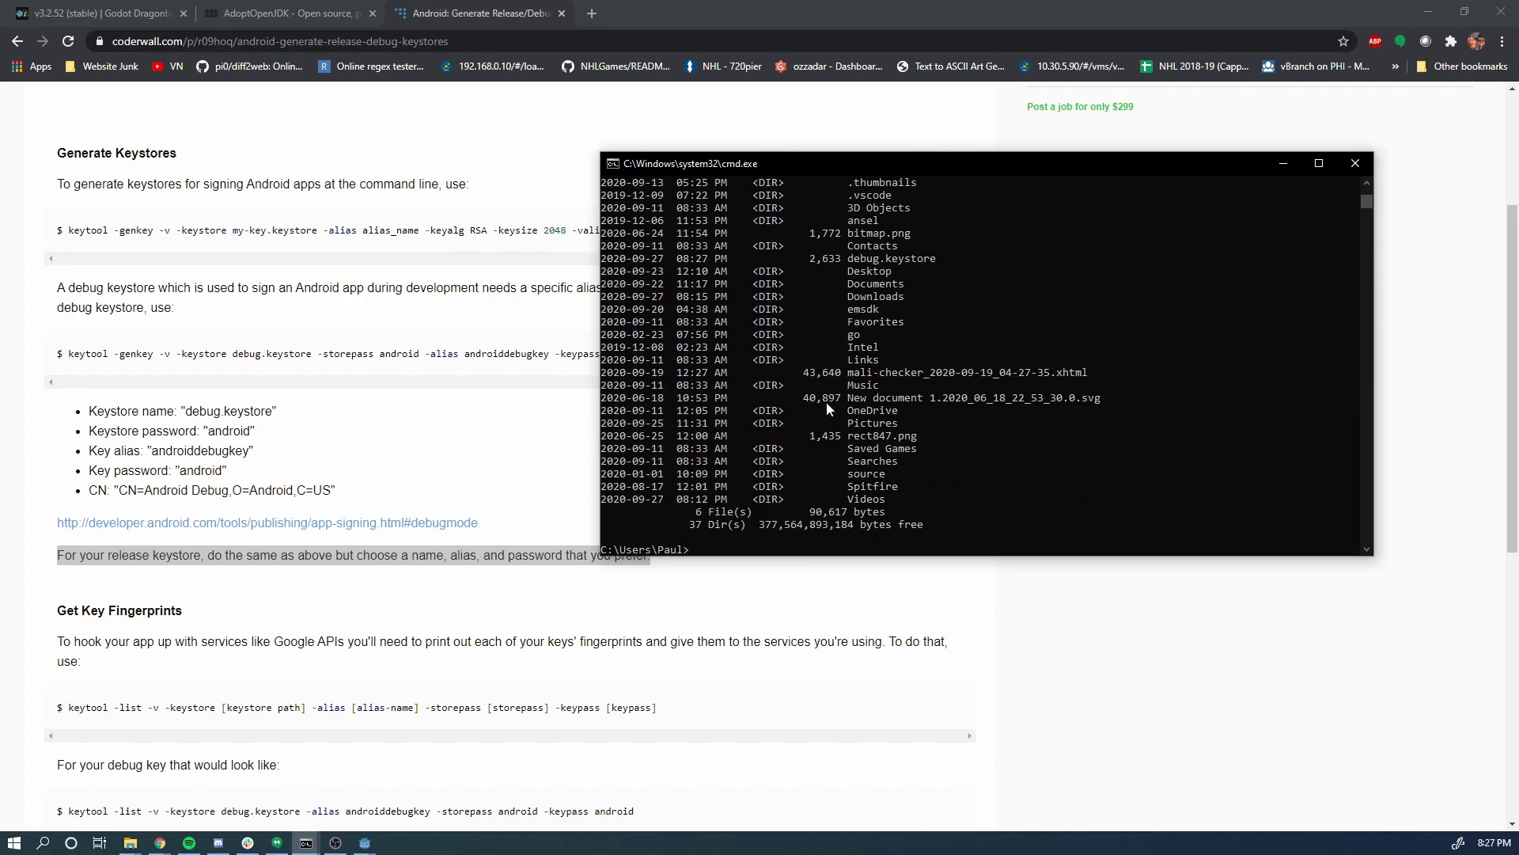
scroll(852, 433, "up", 1)
left_click_drag(848, 296, 961, 298)
left_click(364, 843)
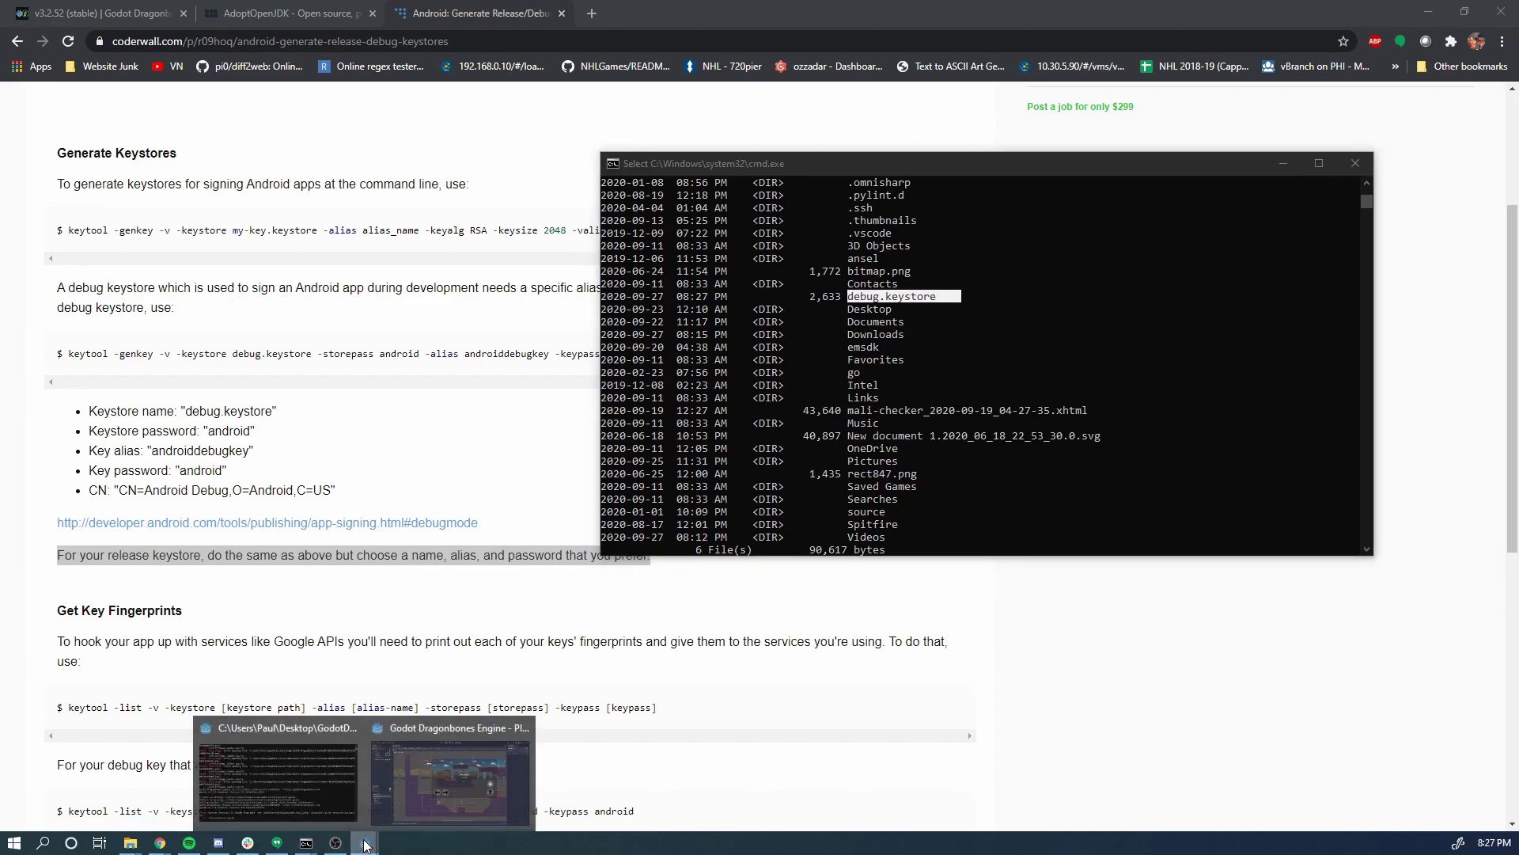
left_click(426, 801)
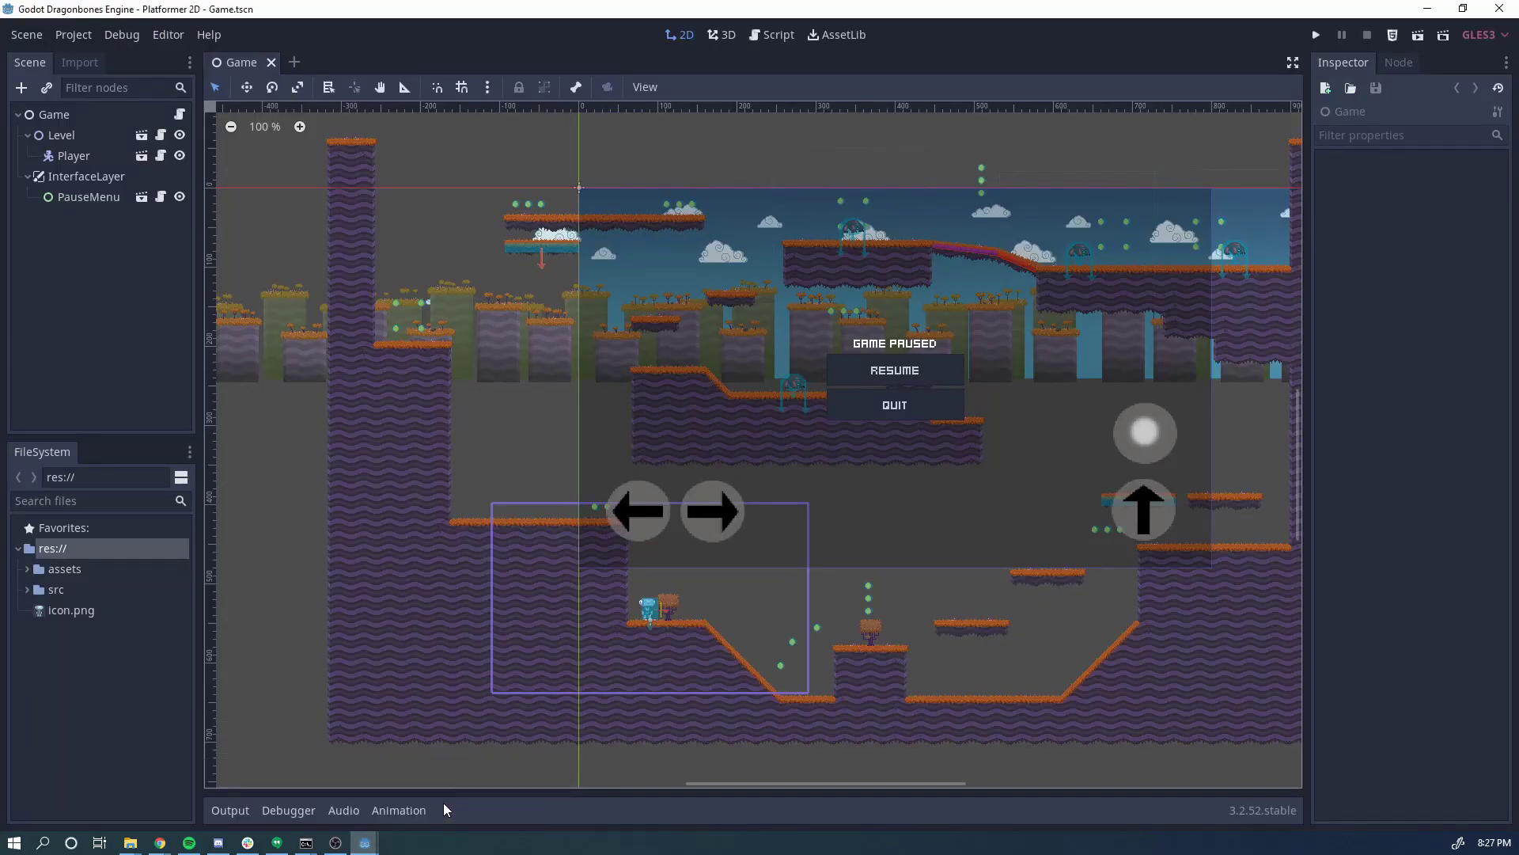
- Set the Android Debug Keystore in Editor Settings to debug.keystore in the home folder
left_click(165, 34)
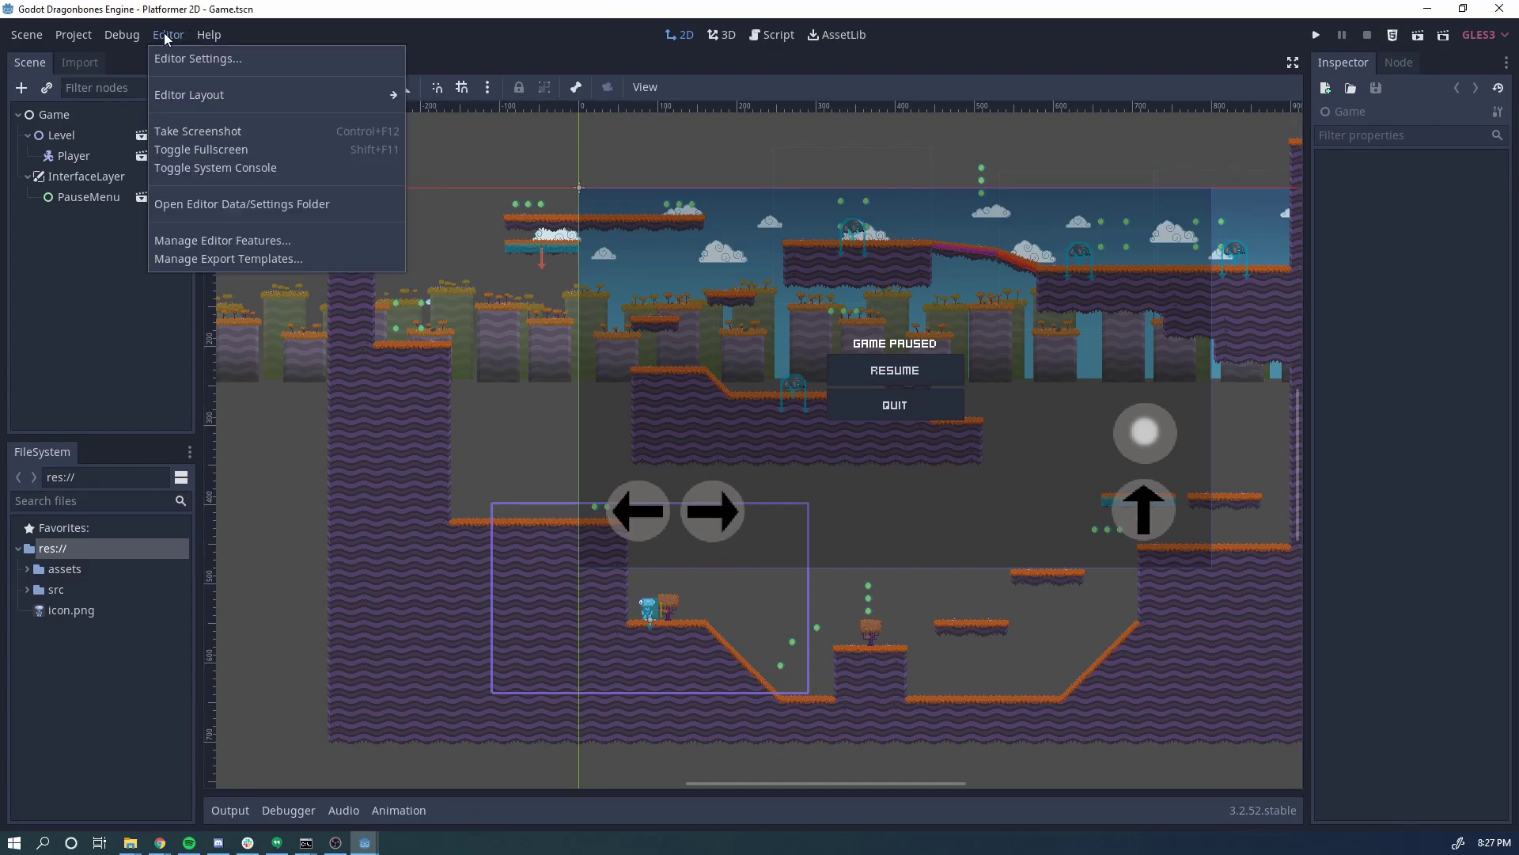
left_click(182, 60)
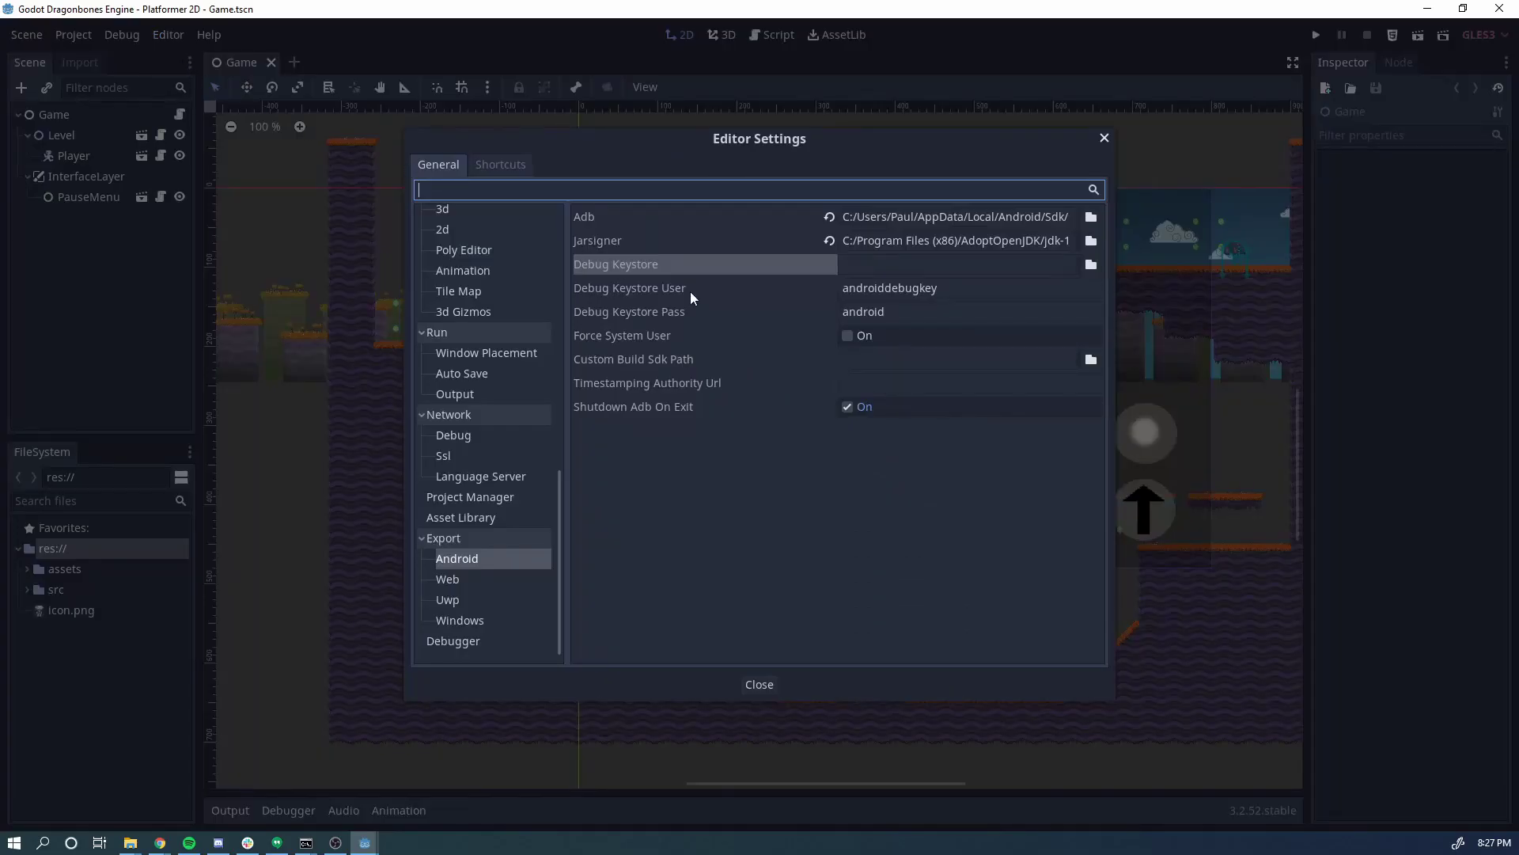
left_click(463, 557)
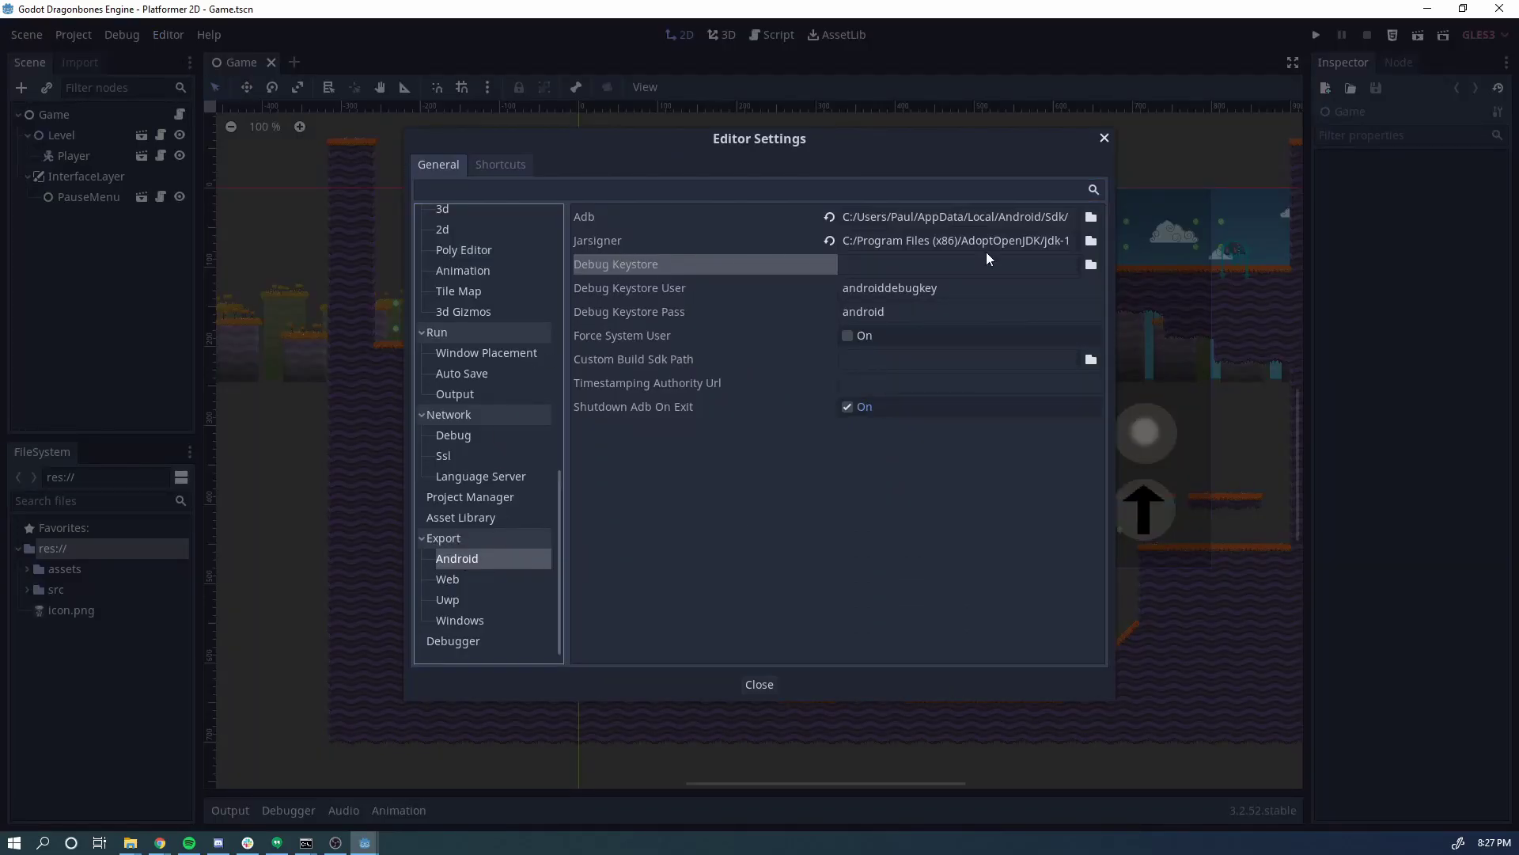
left_click(1089, 265)
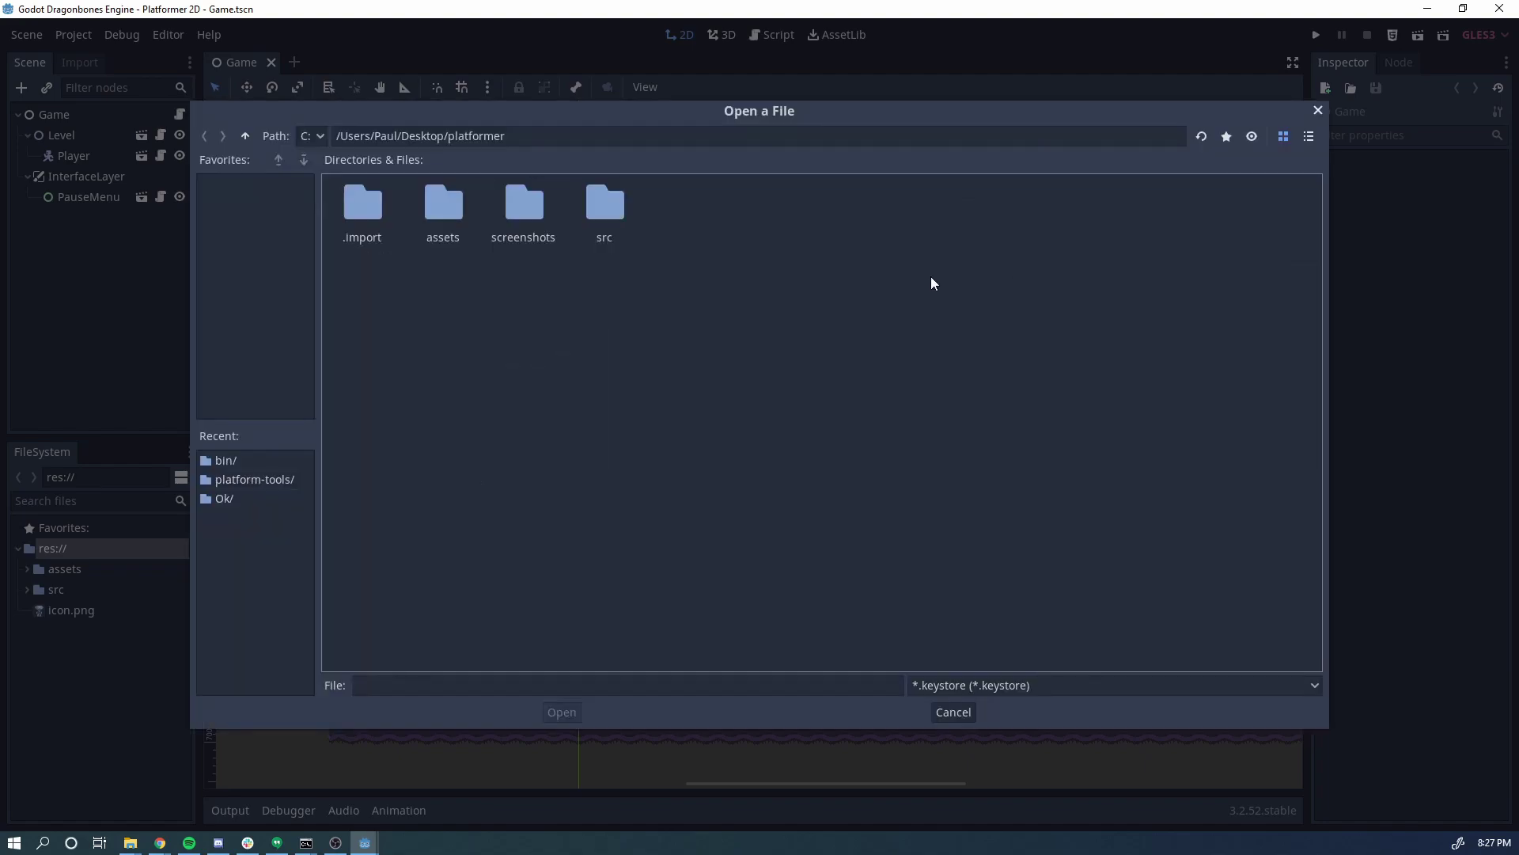
left_click(245, 137)
left_click(1237, 397)
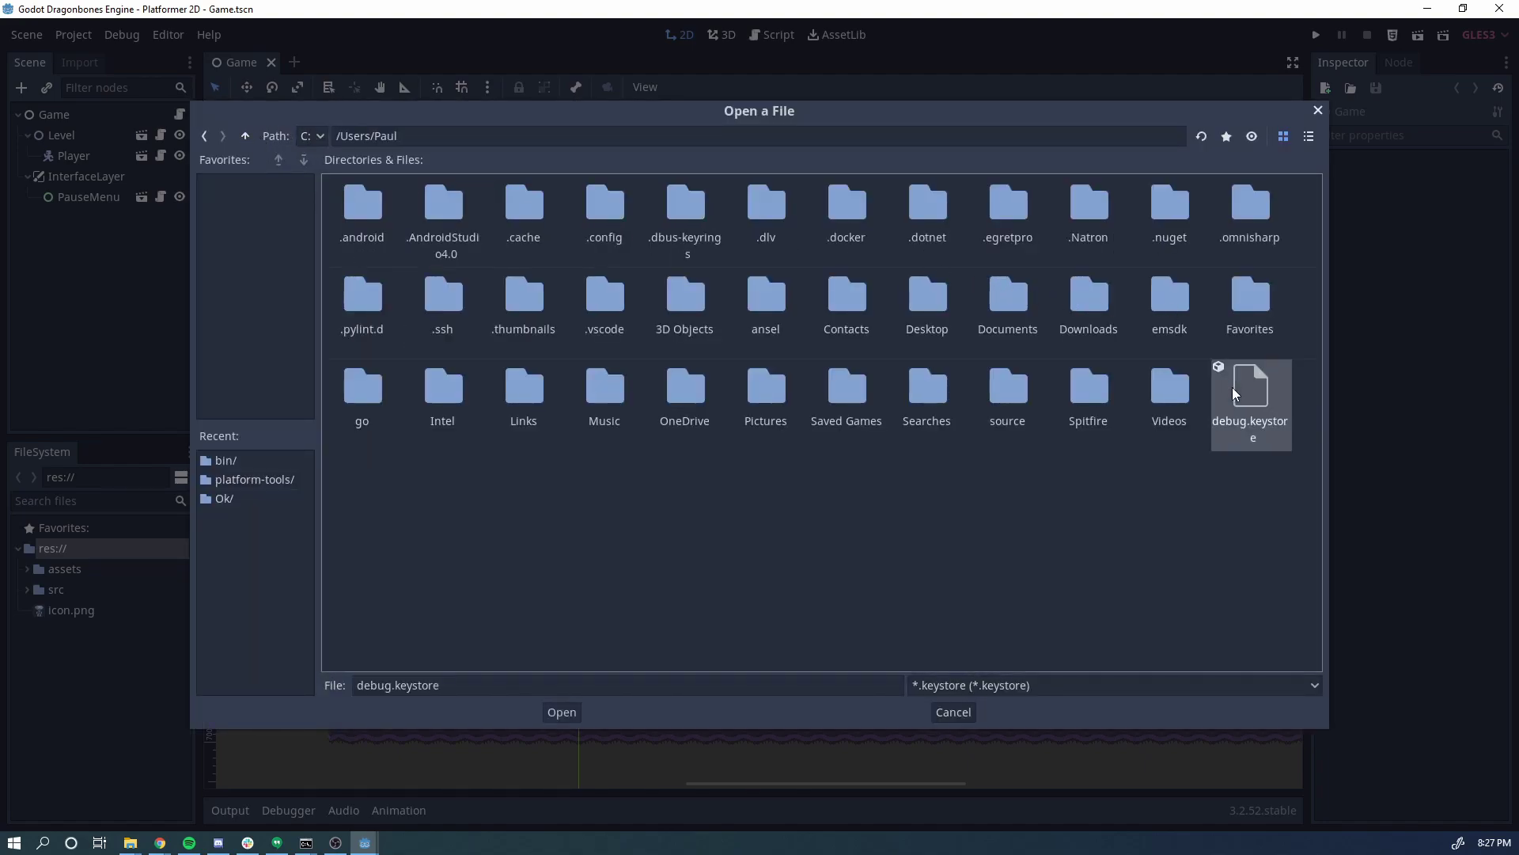
left_click(562, 713)
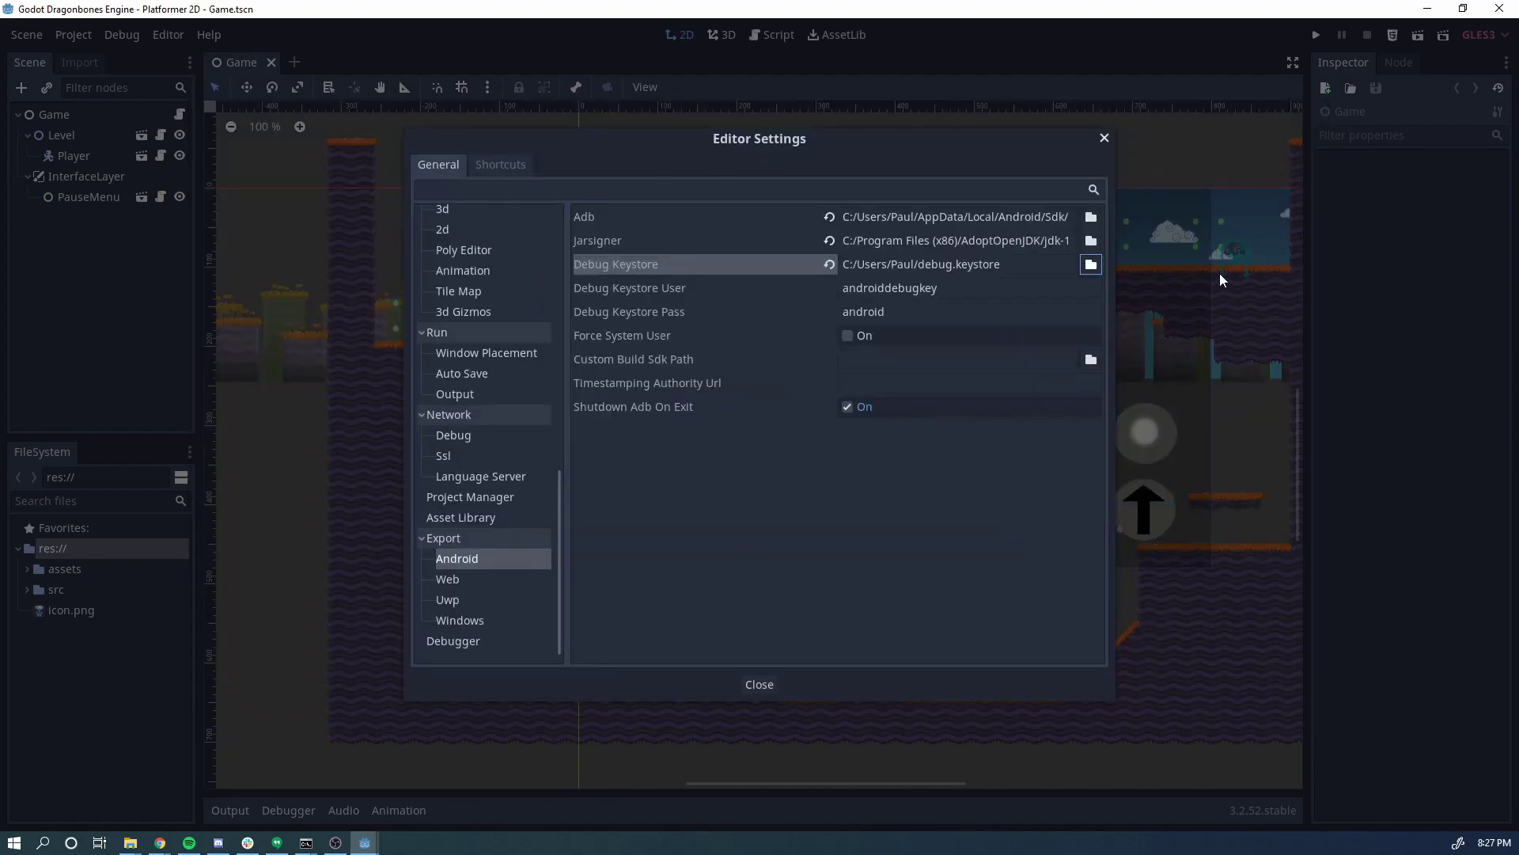
left_click(786, 694)
left_click(88, 36)
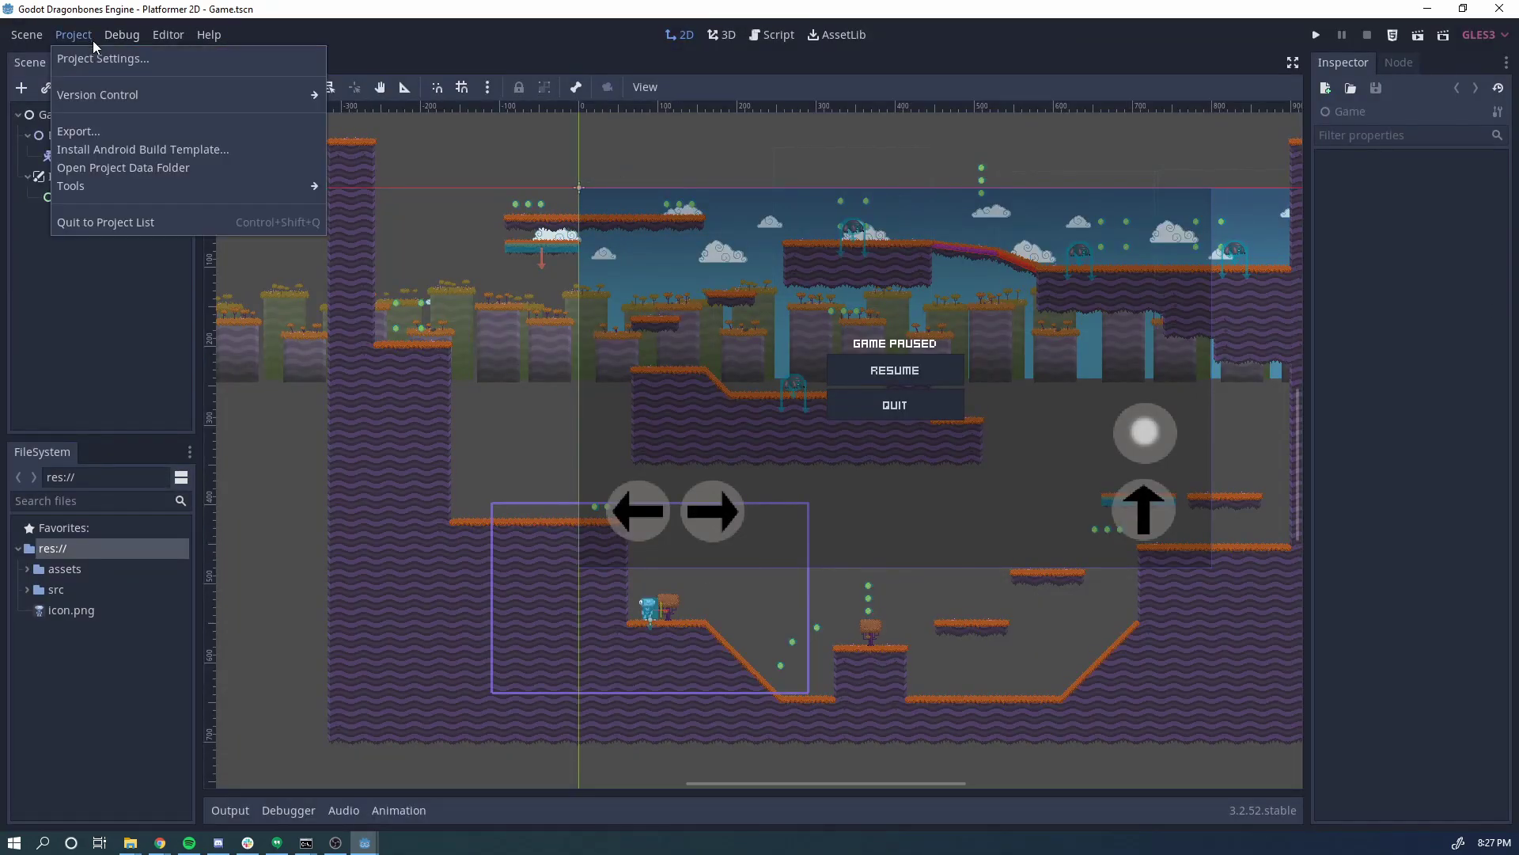
- In the Android preset, change the unique name prefix to com.godotdragonbones and enter package name Testy Test
left_click(89, 131)
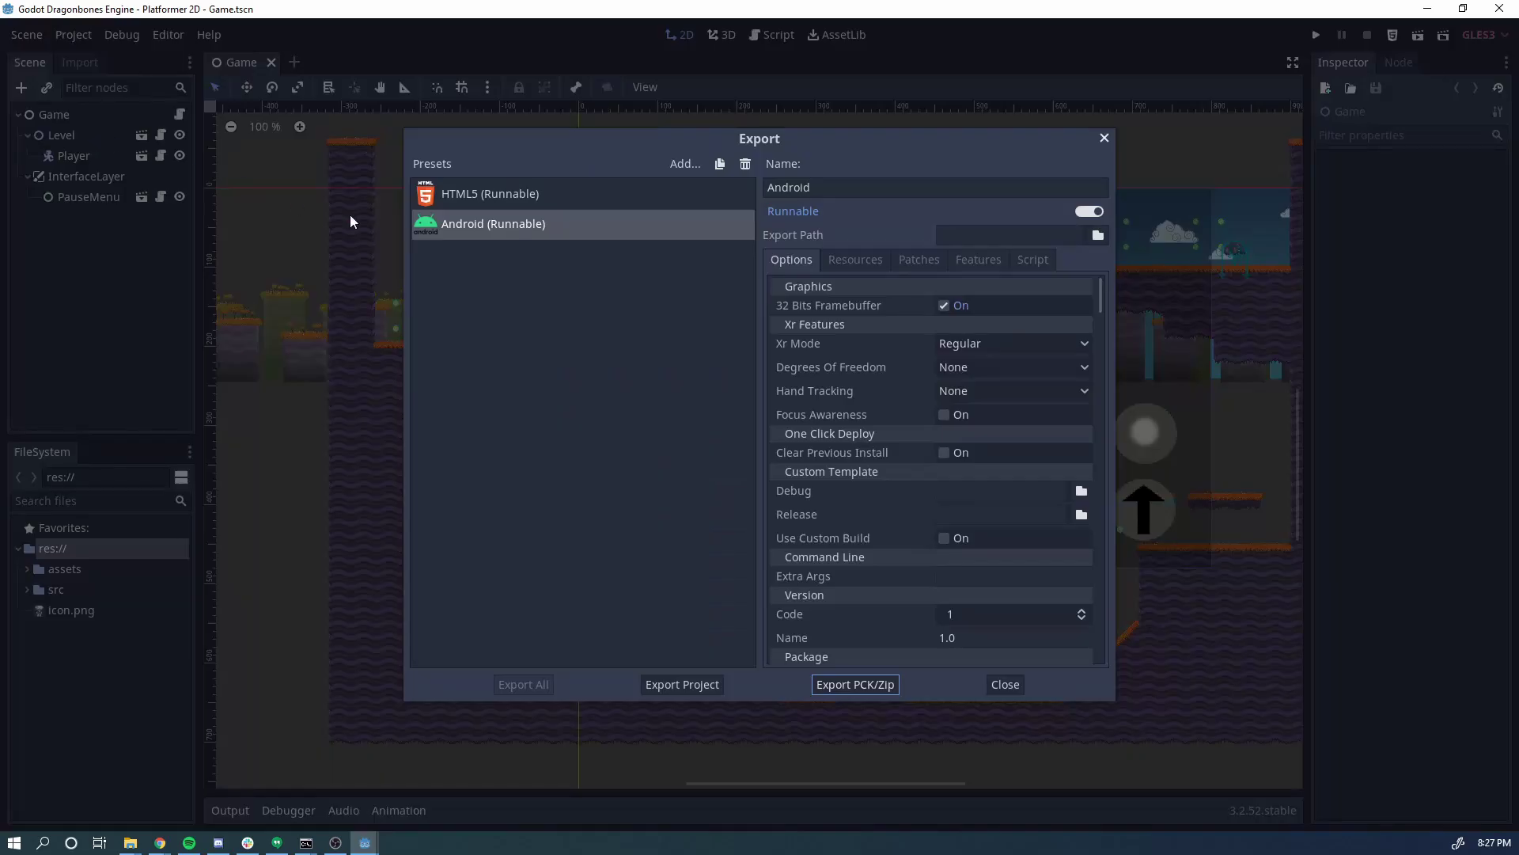
left_click(552, 230)
mouse_move(819, 142)
left_mouse_down()
mouse_move(985, 149)
mouse_move(805, 126)
left_mouse_up()
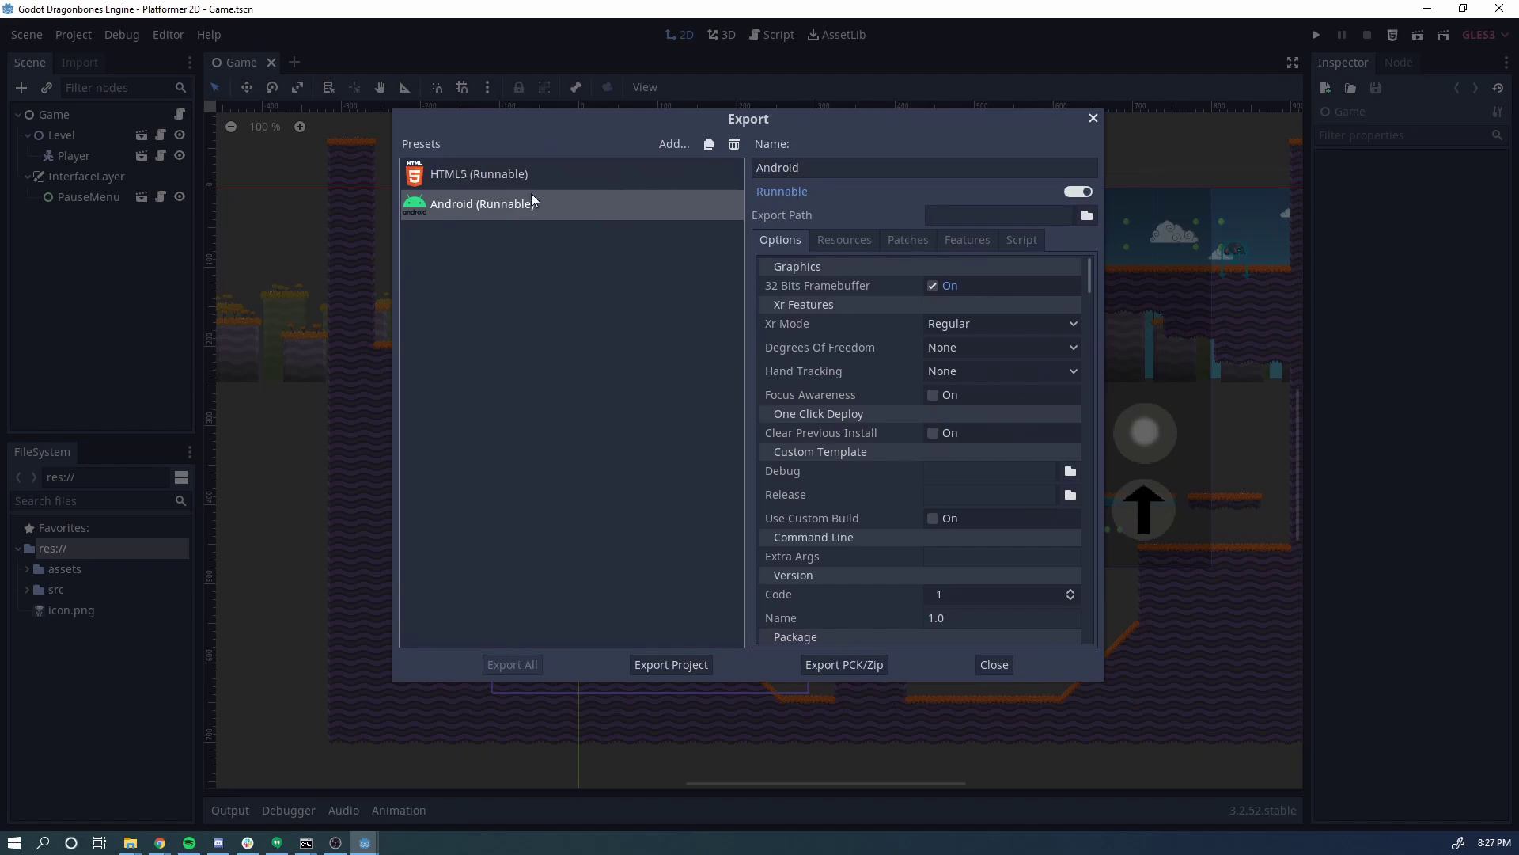
mouse_move(1090, 297)
left_mouse_down()
mouse_move(1100, 605)
mouse_move(1117, 287)
left_mouse_up()
scroll(1017, 341, "down", 3)
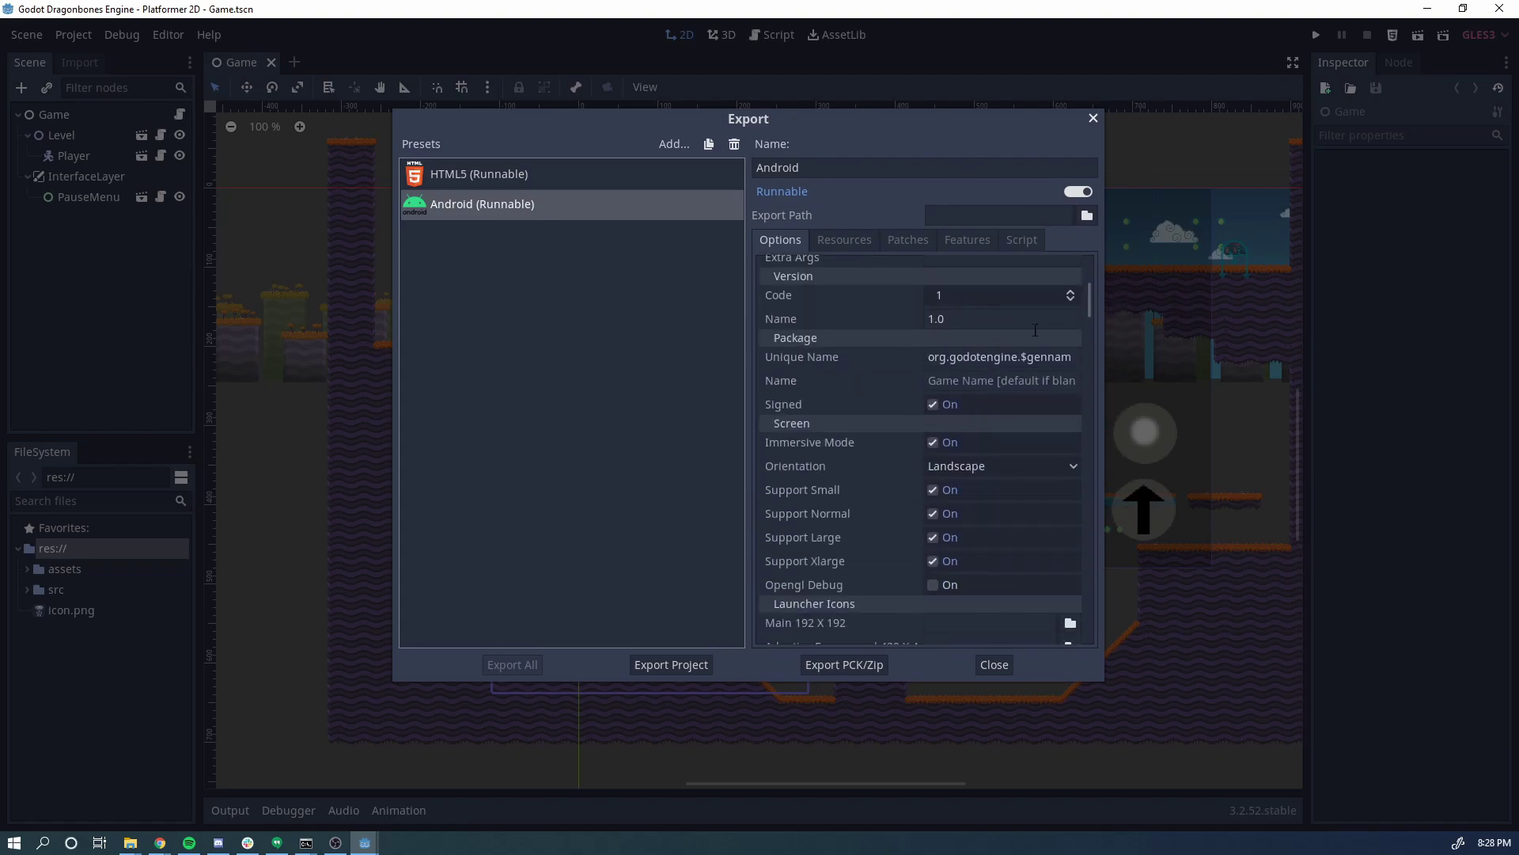
left_click_drag(1018, 356, 922, 361)
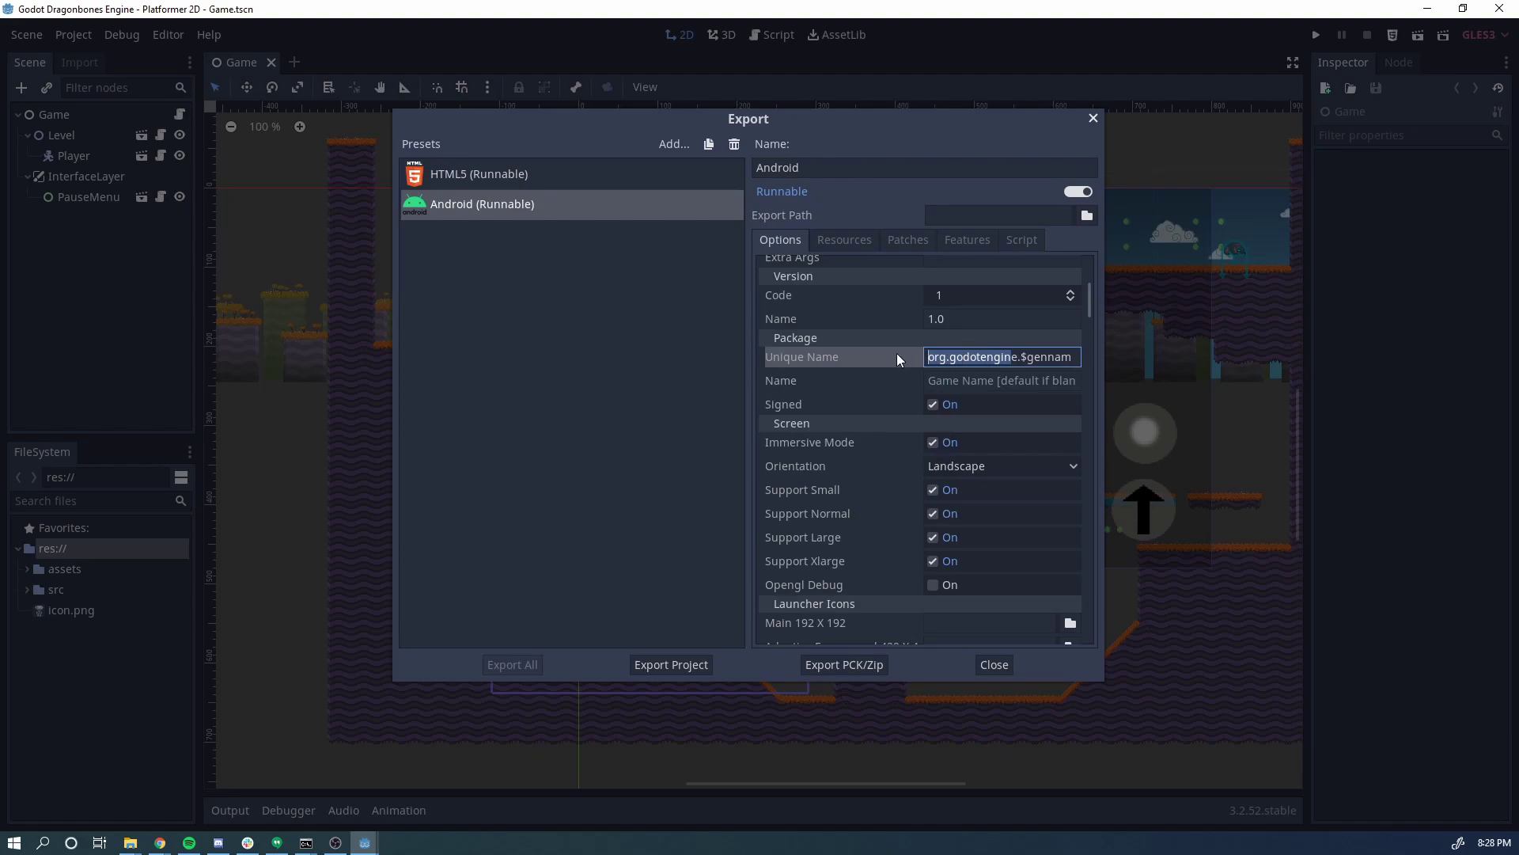
key("BackSpace")
type("com.godotdragon")
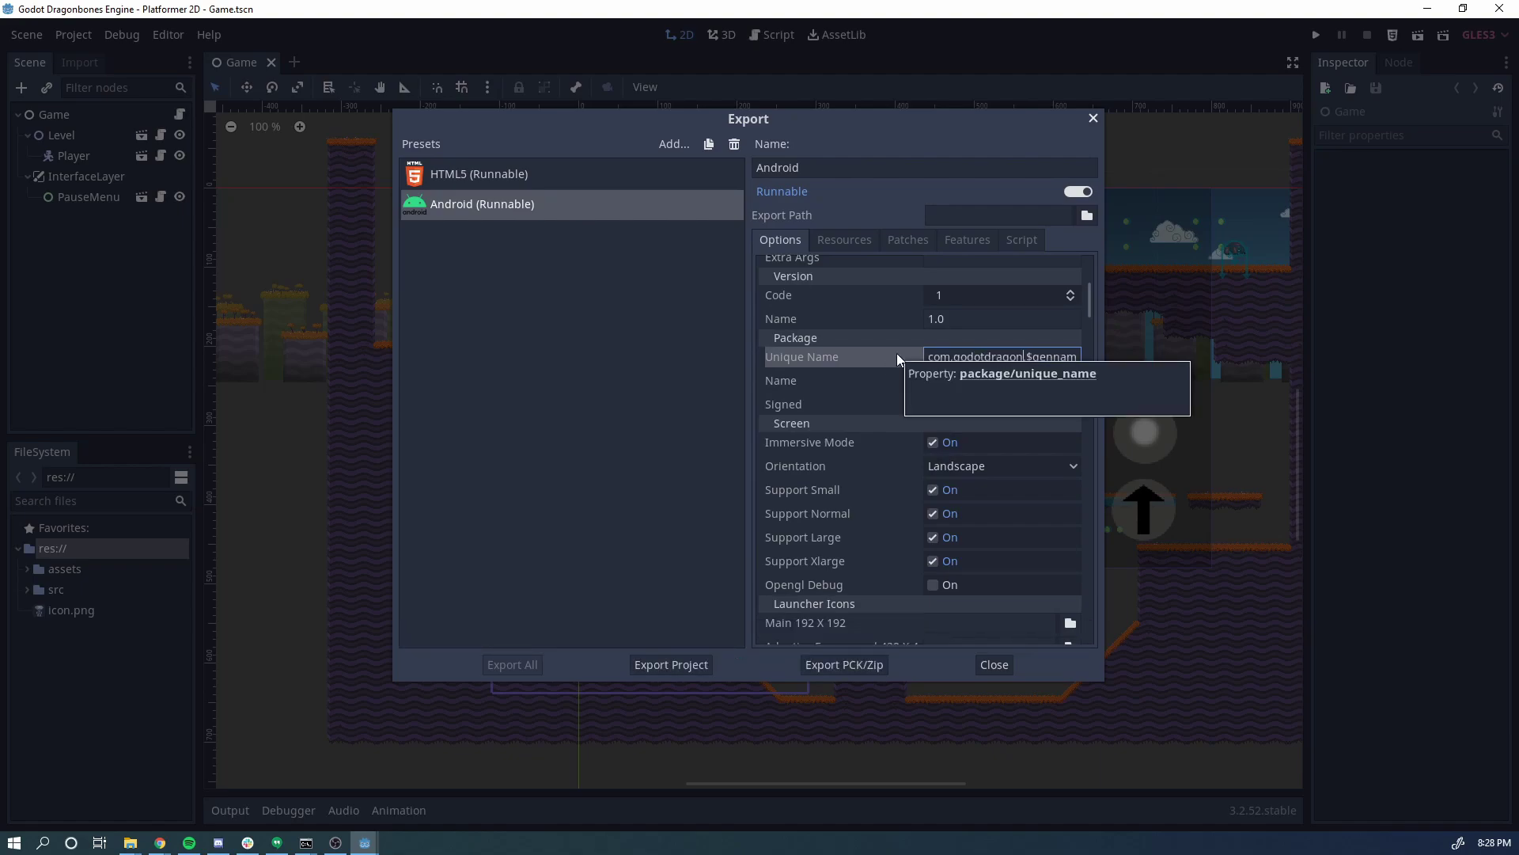
type("bones.")
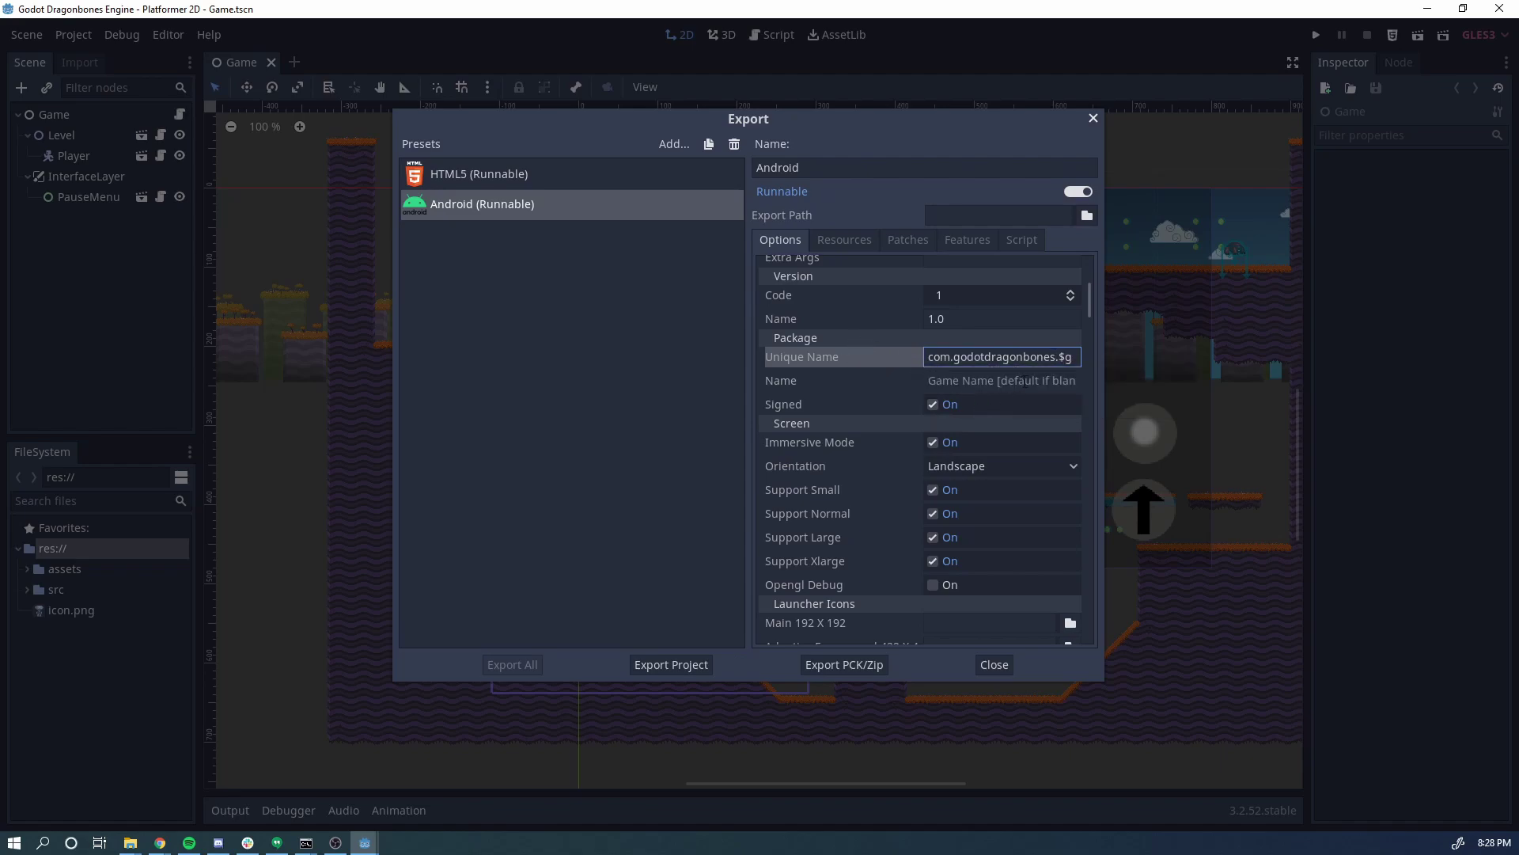
scroll(1040, 388, "up", 2)
left_click(977, 433)
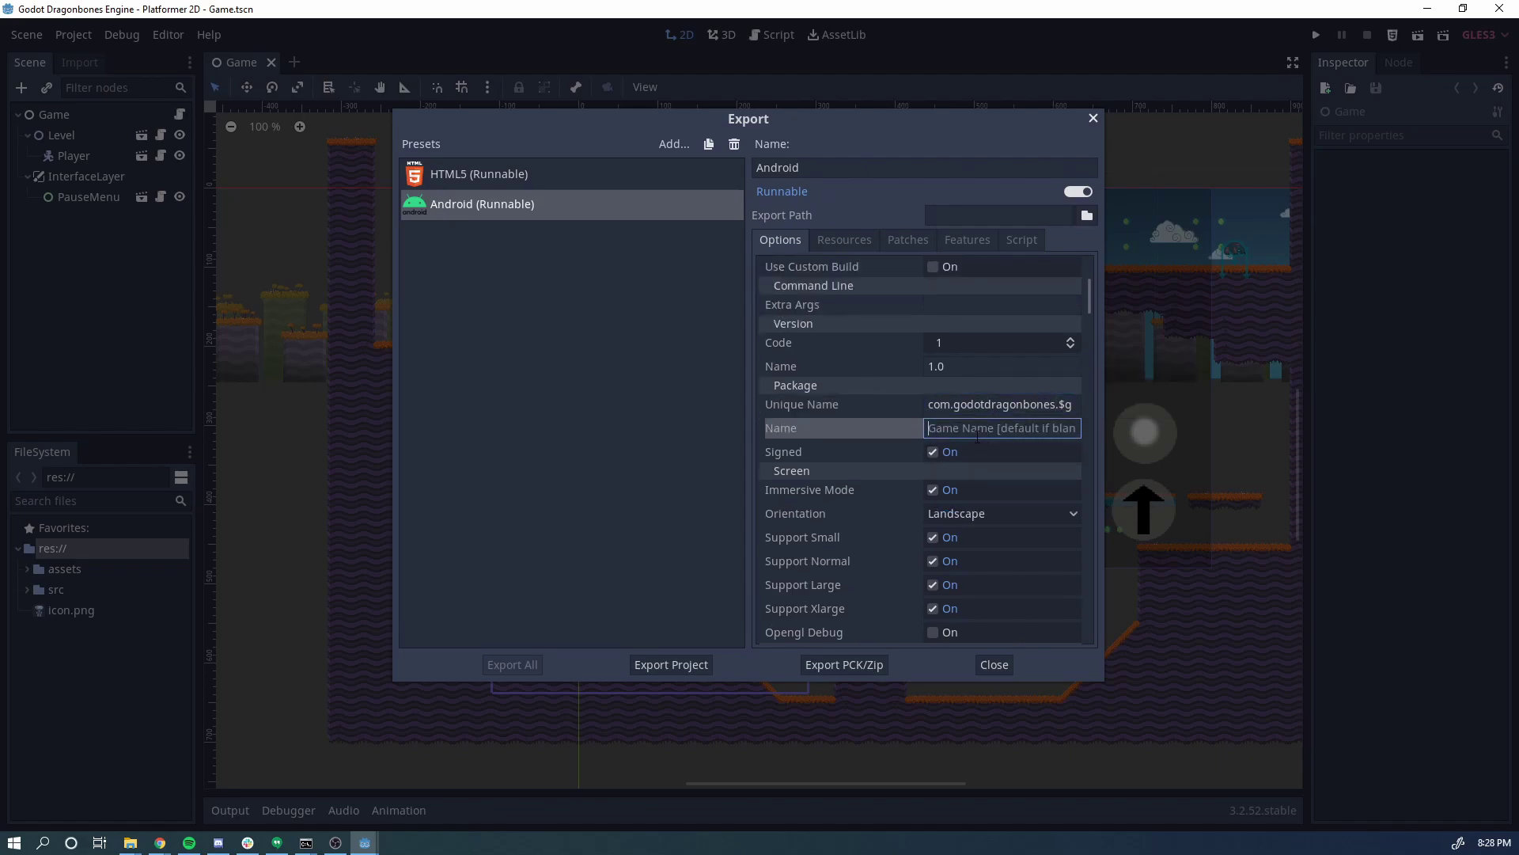
type("Te")
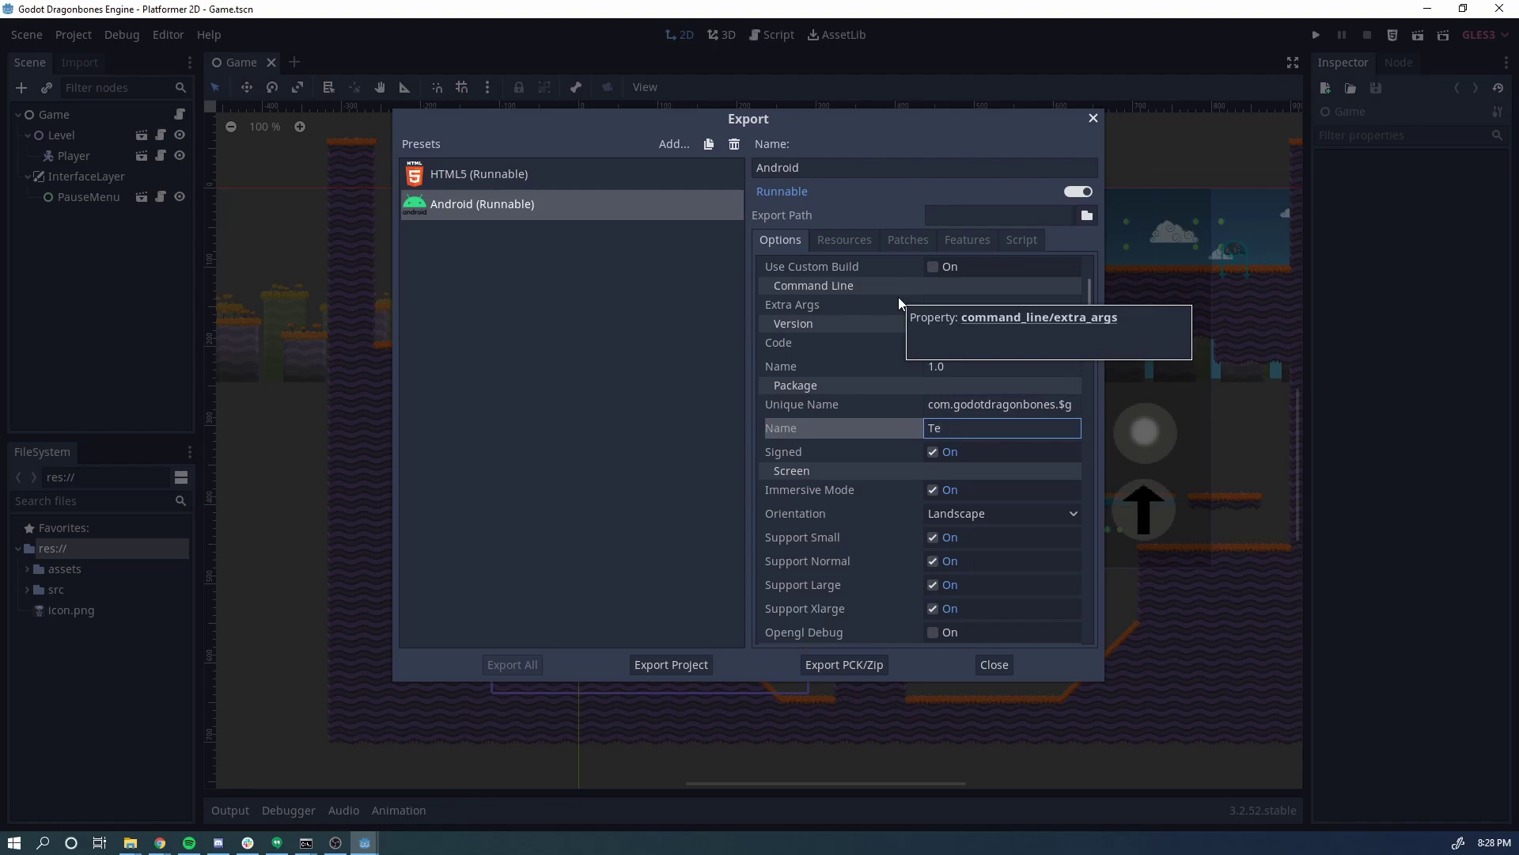
type("sty Test")
- Start the project export and browse to the Documents\builds folder
left_click(662, 665)
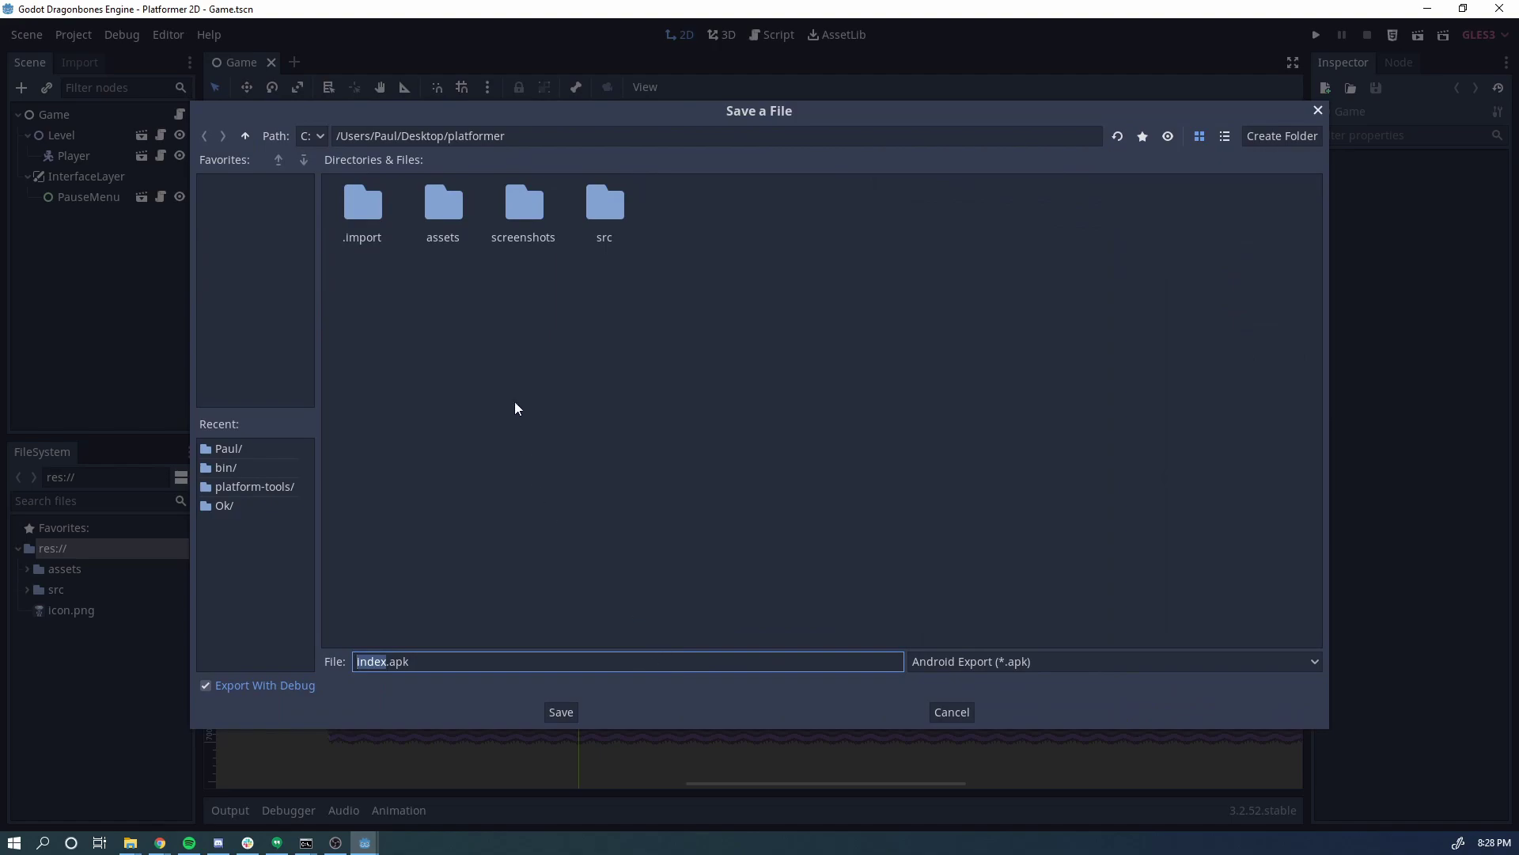
left_click(245, 136)
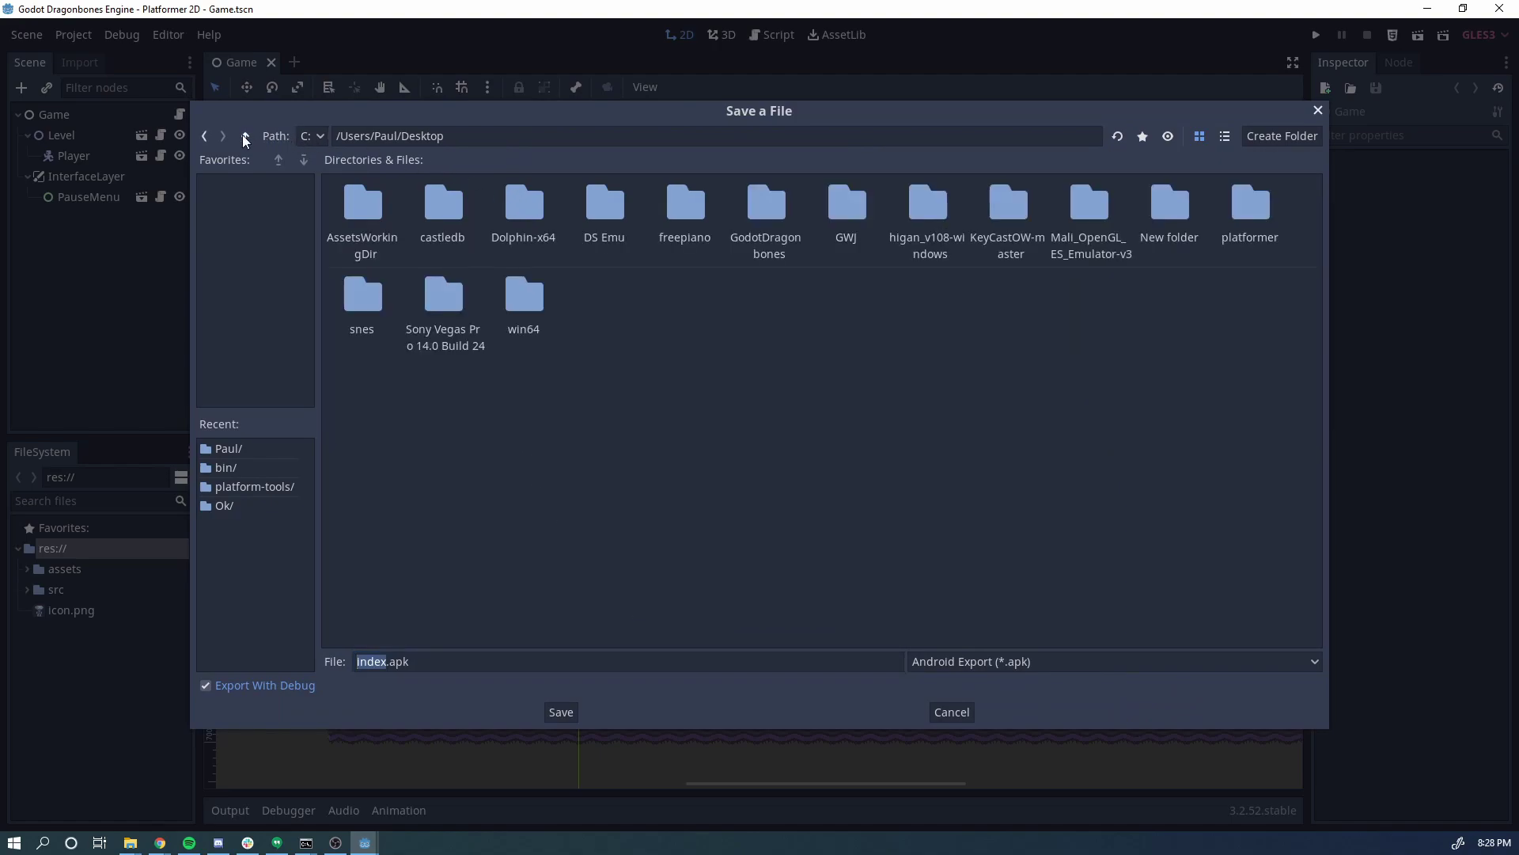
left_click(245, 136)
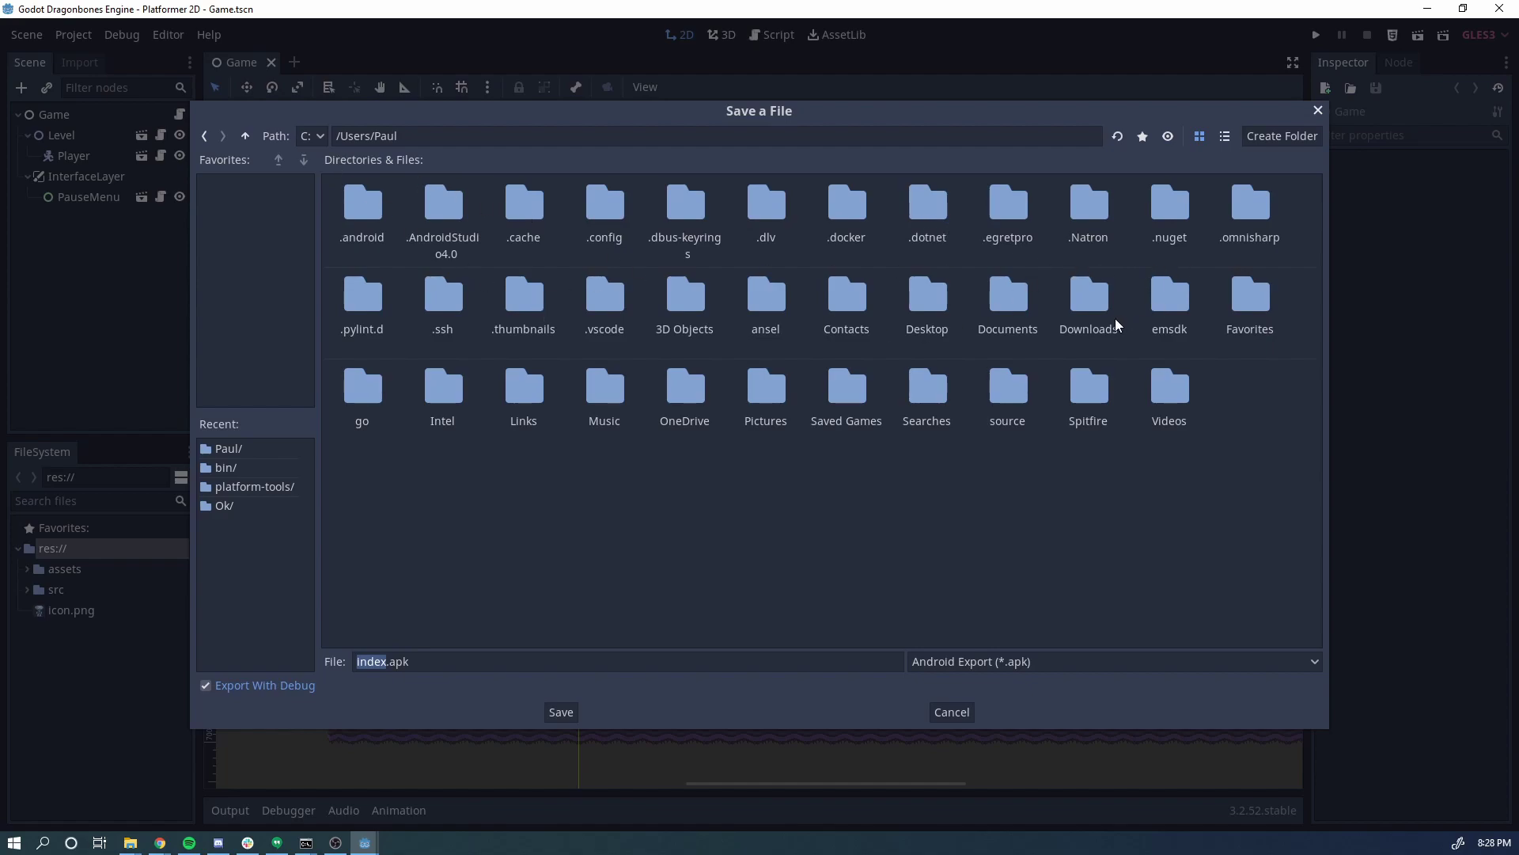
double_click(1011, 302)
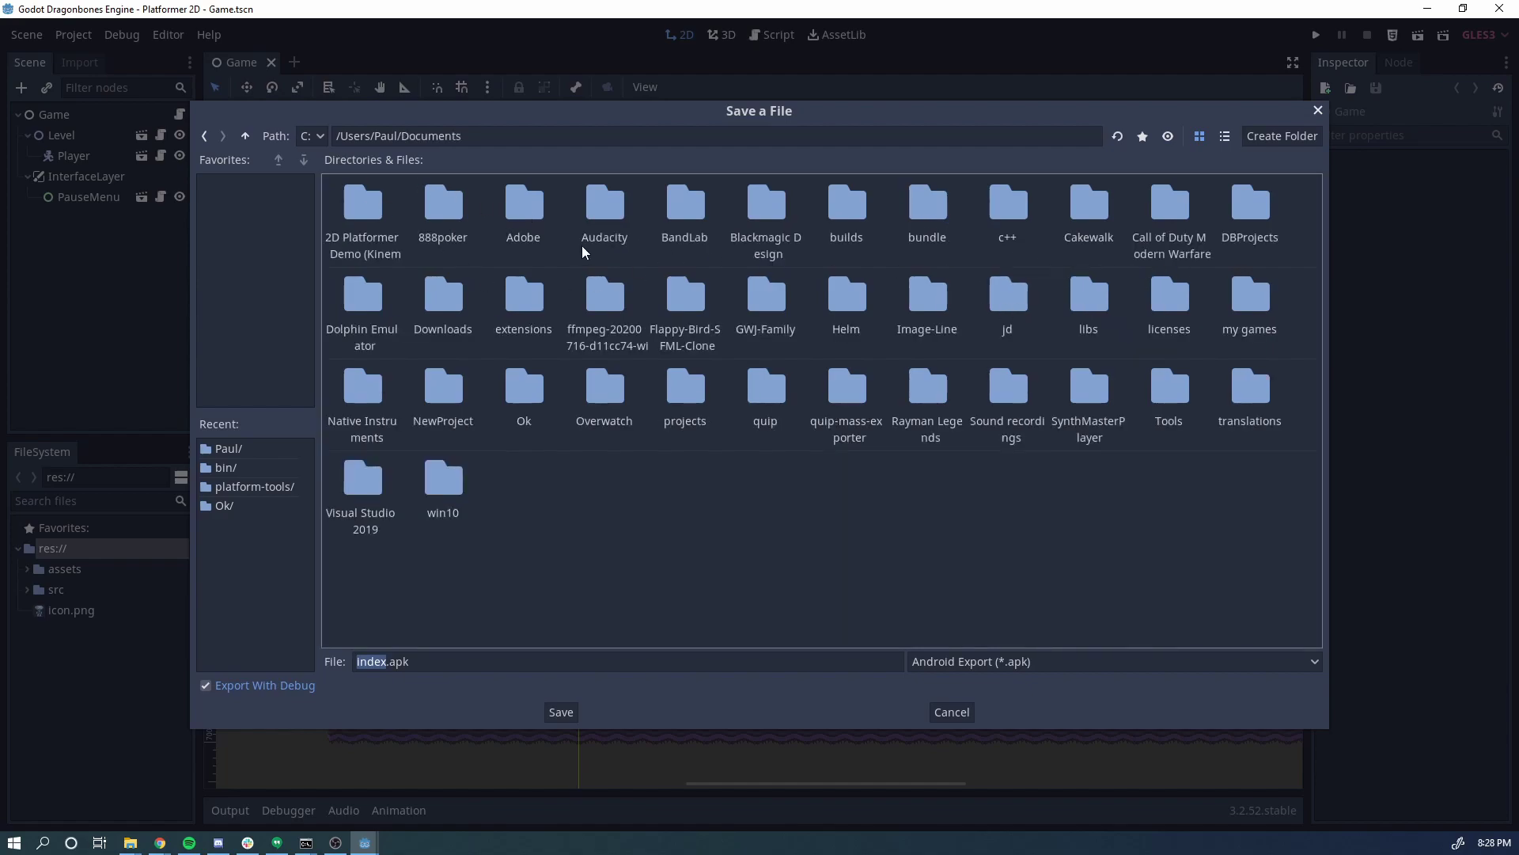
double_click(876, 210)
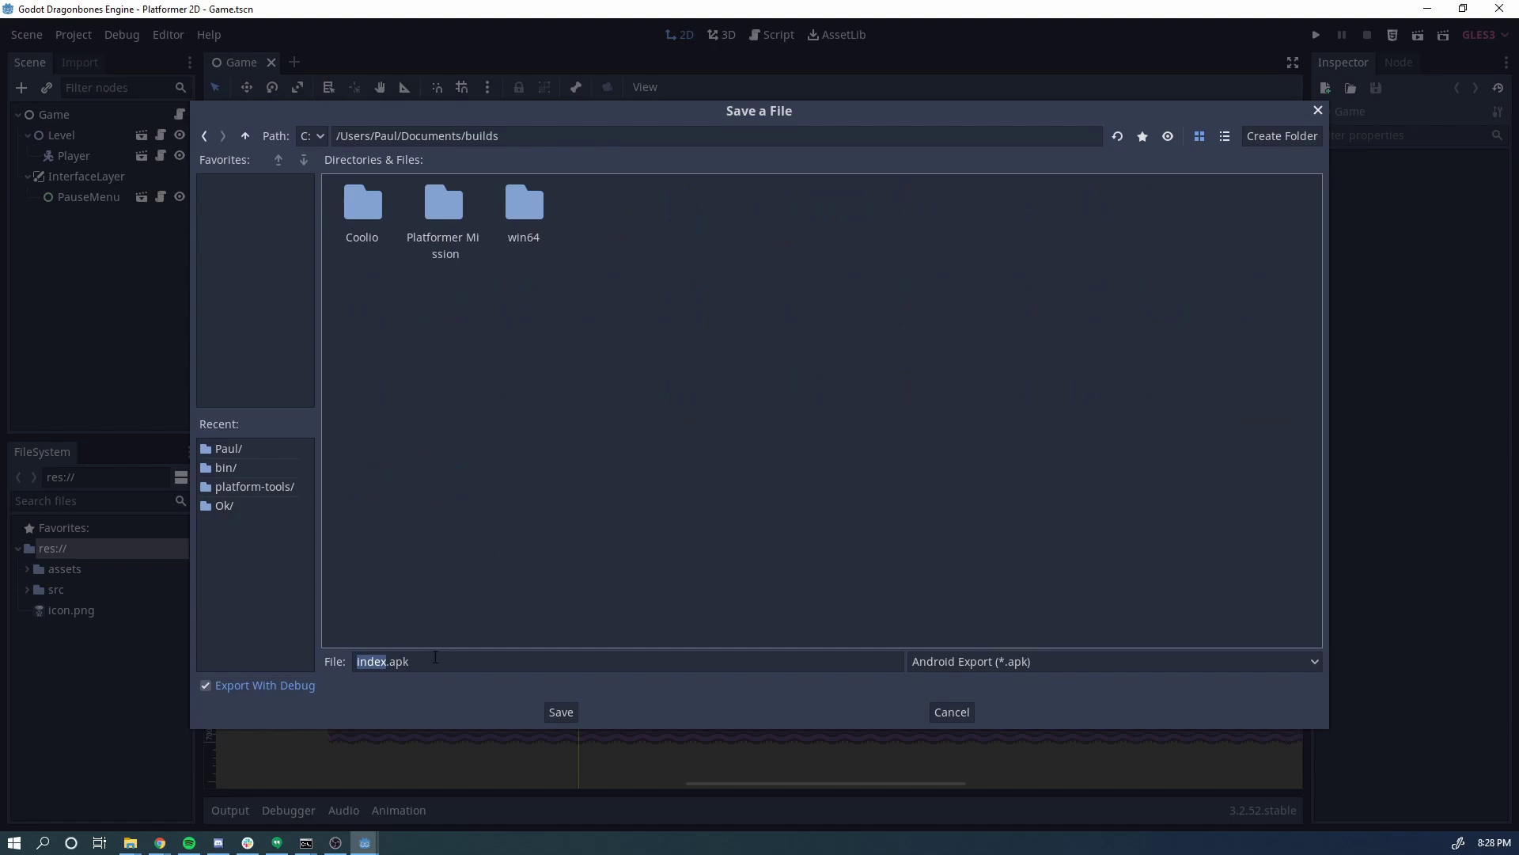
- Edit the output file name to test.apk and save to run the debug export
left_click(387, 661)
double_click(382, 660)
left_click(394, 661)
left_click_drag(377, 661, 310, 660)
type("Inde")
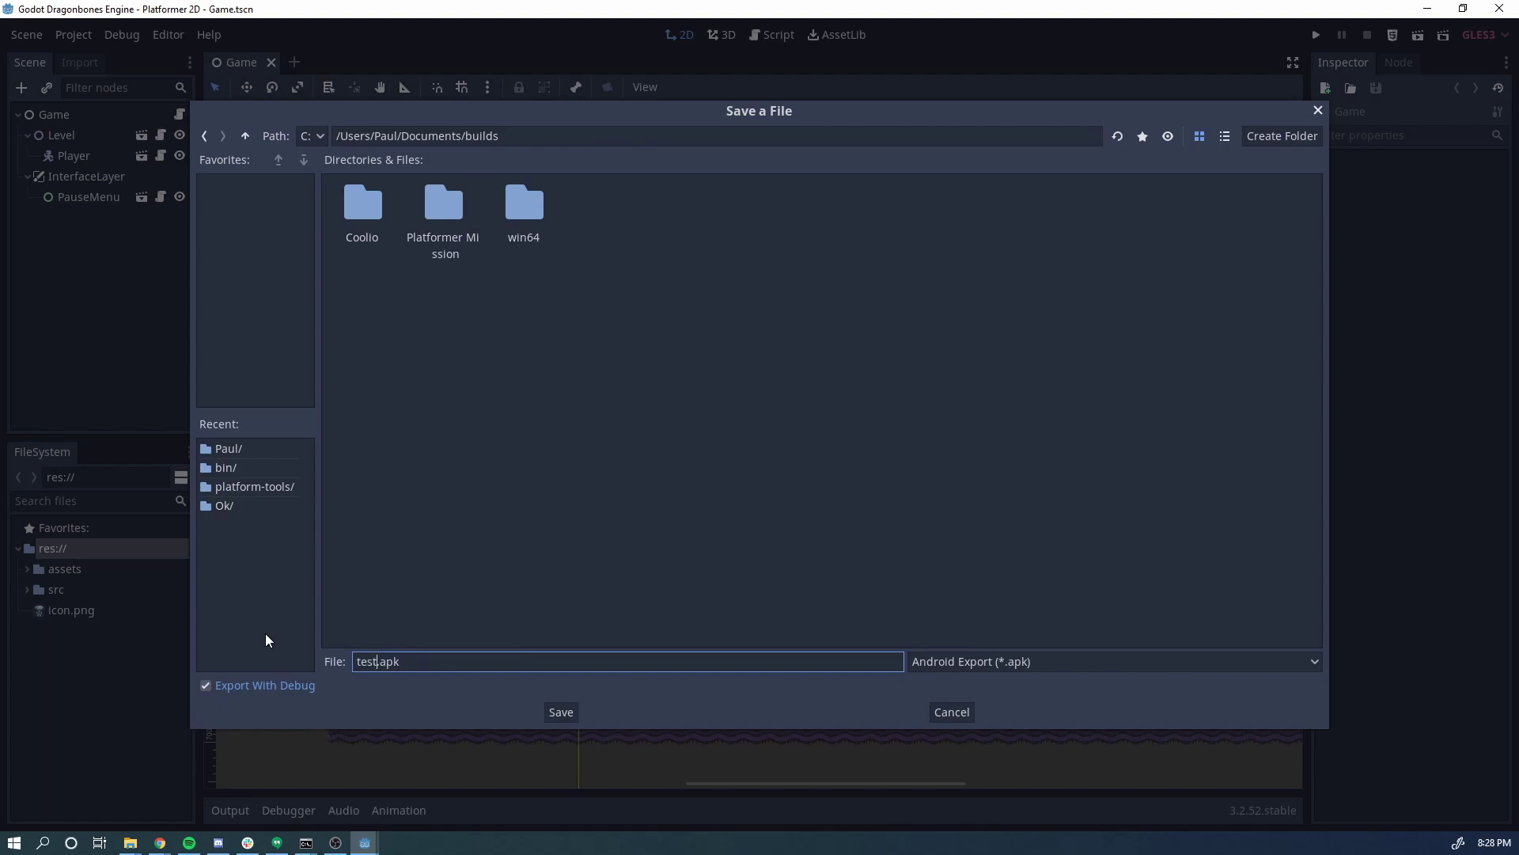
key("Return")
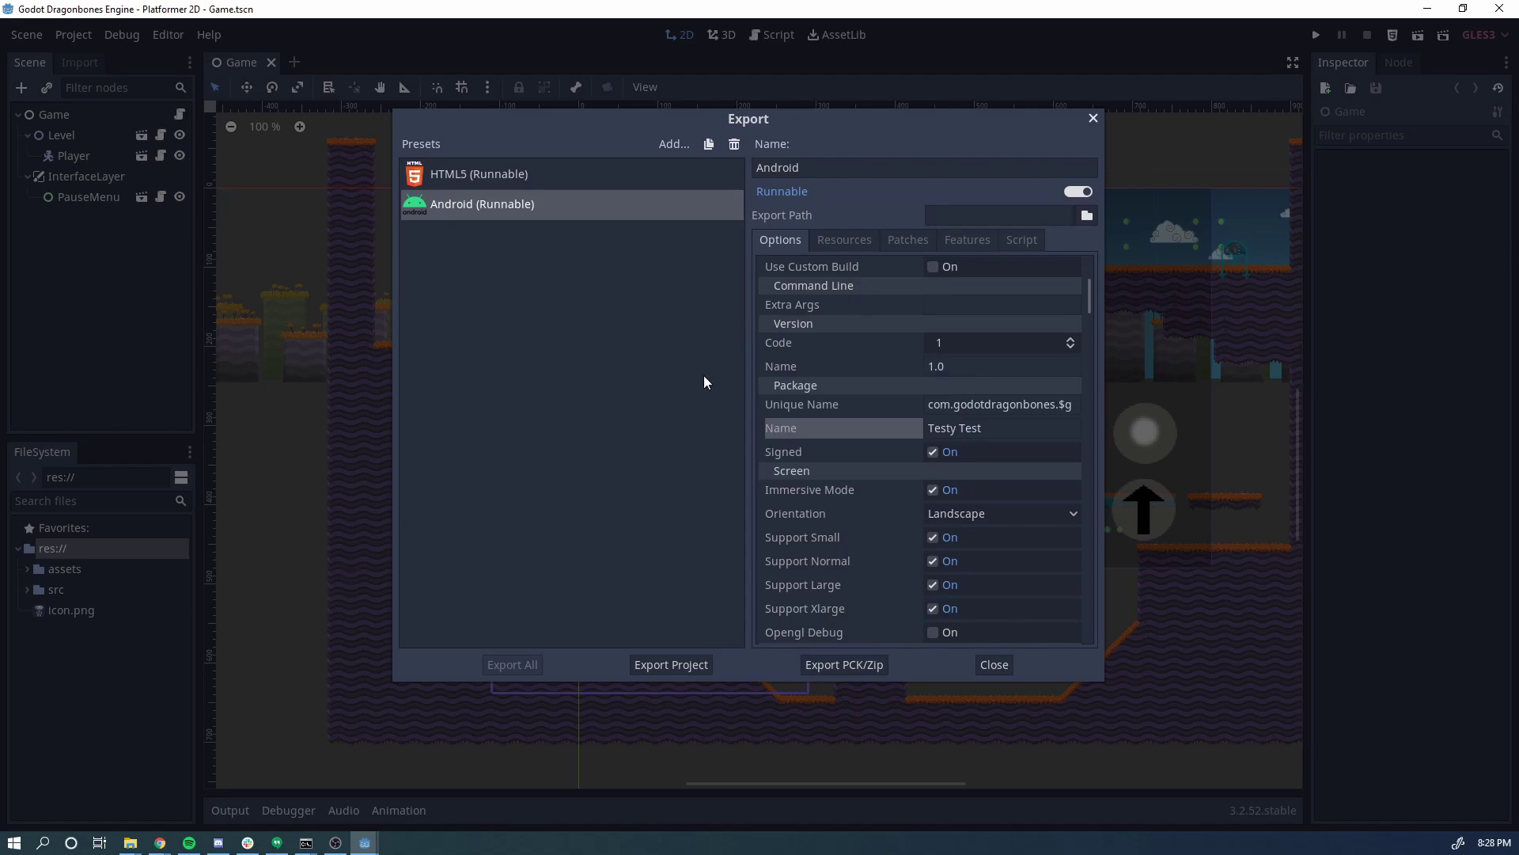
left_click(1092, 118)
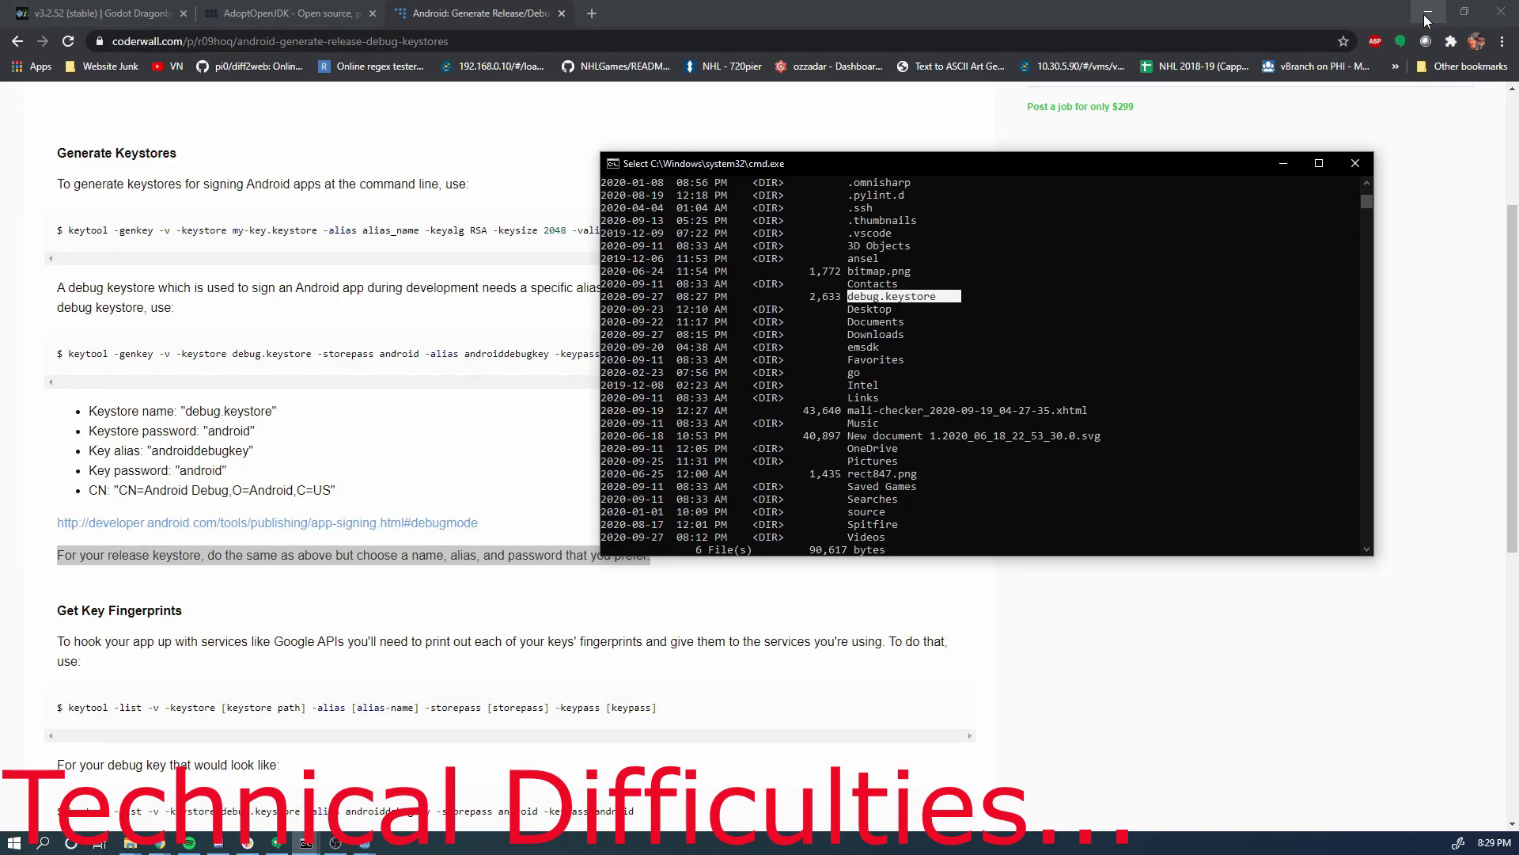
left_click(130, 843)
double_click(438, 261)
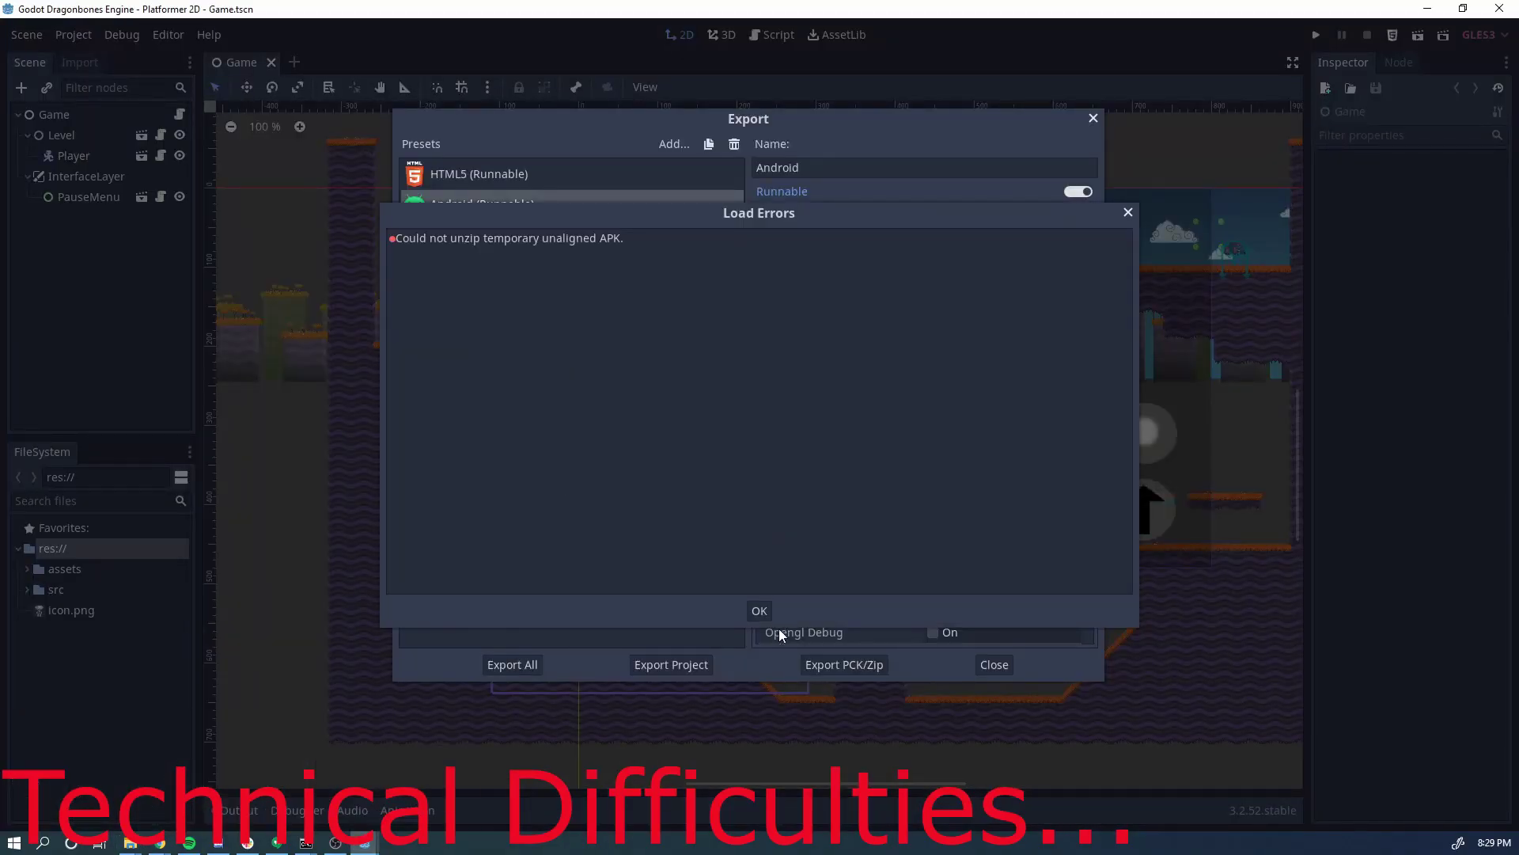
left_click(758, 610)
left_click(676, 666)
key("Return")
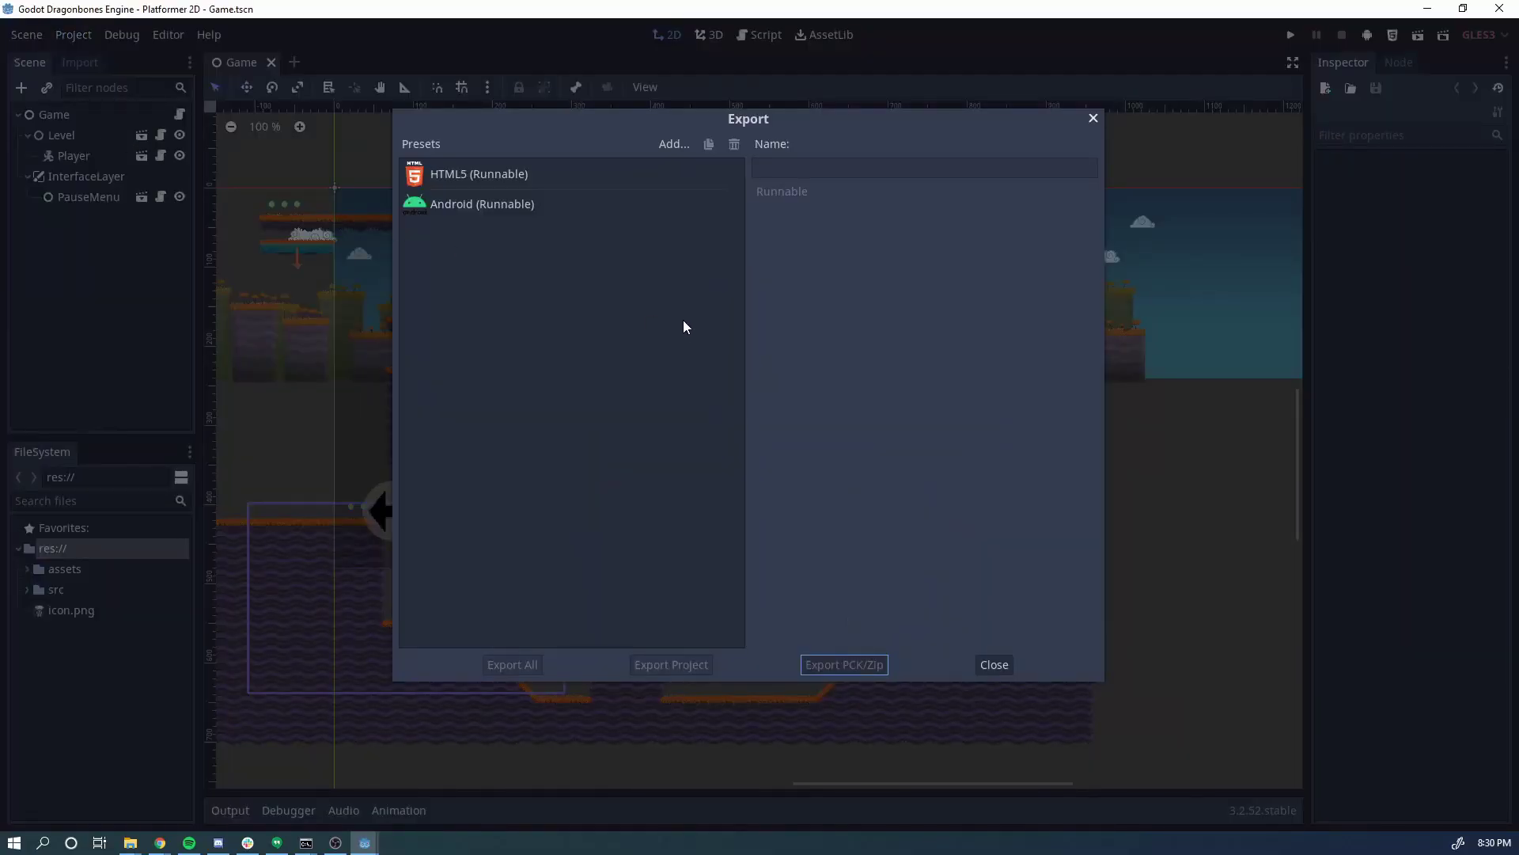
- Re-export the Android (Runnable) preset as test.apk, then close the Export window
left_click(522, 207)
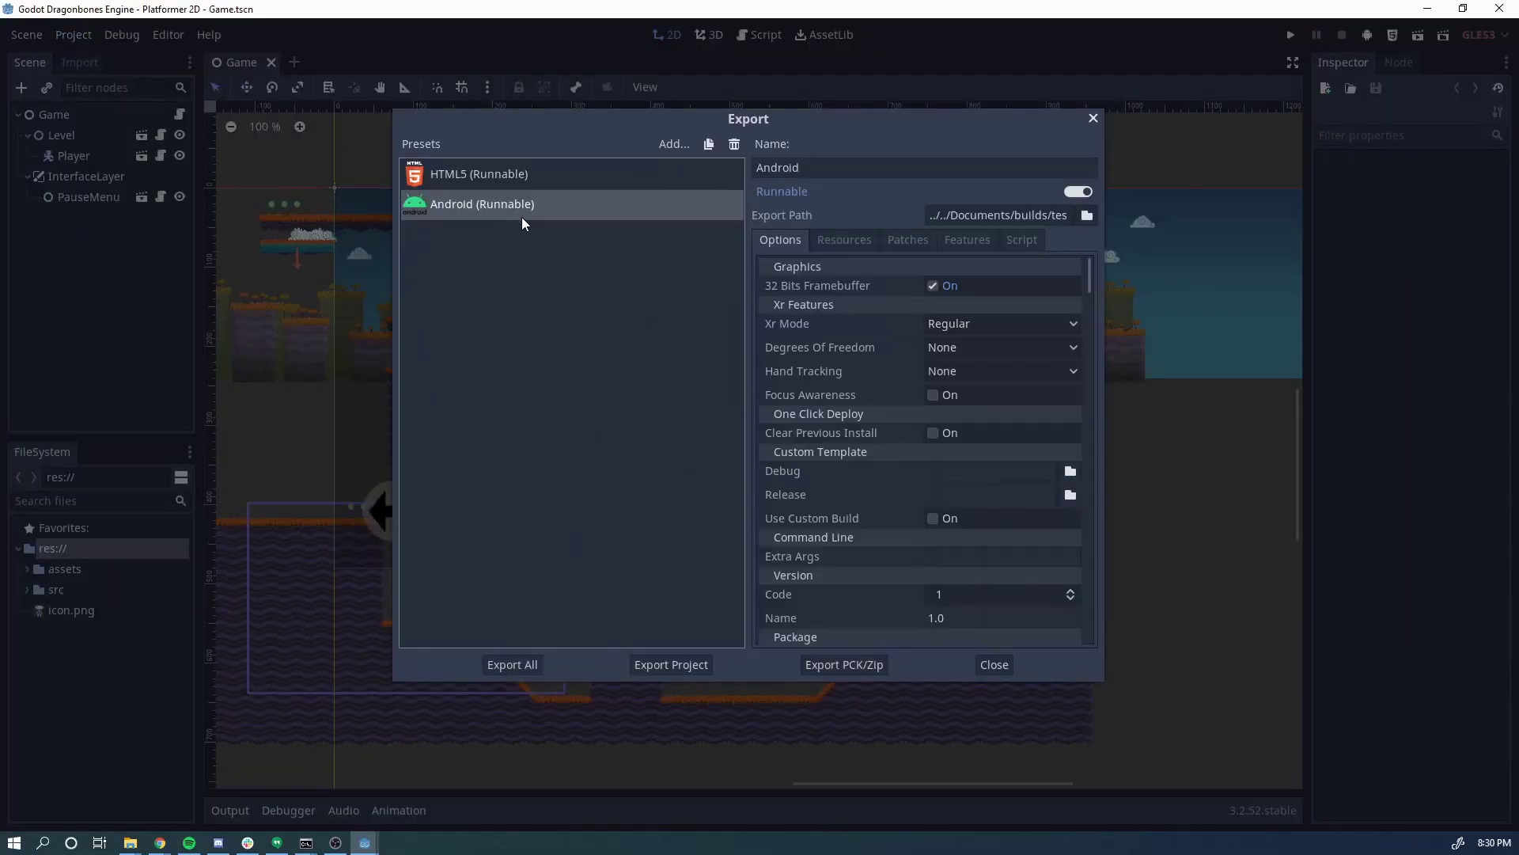
left_click(685, 666)
left_click(563, 711)
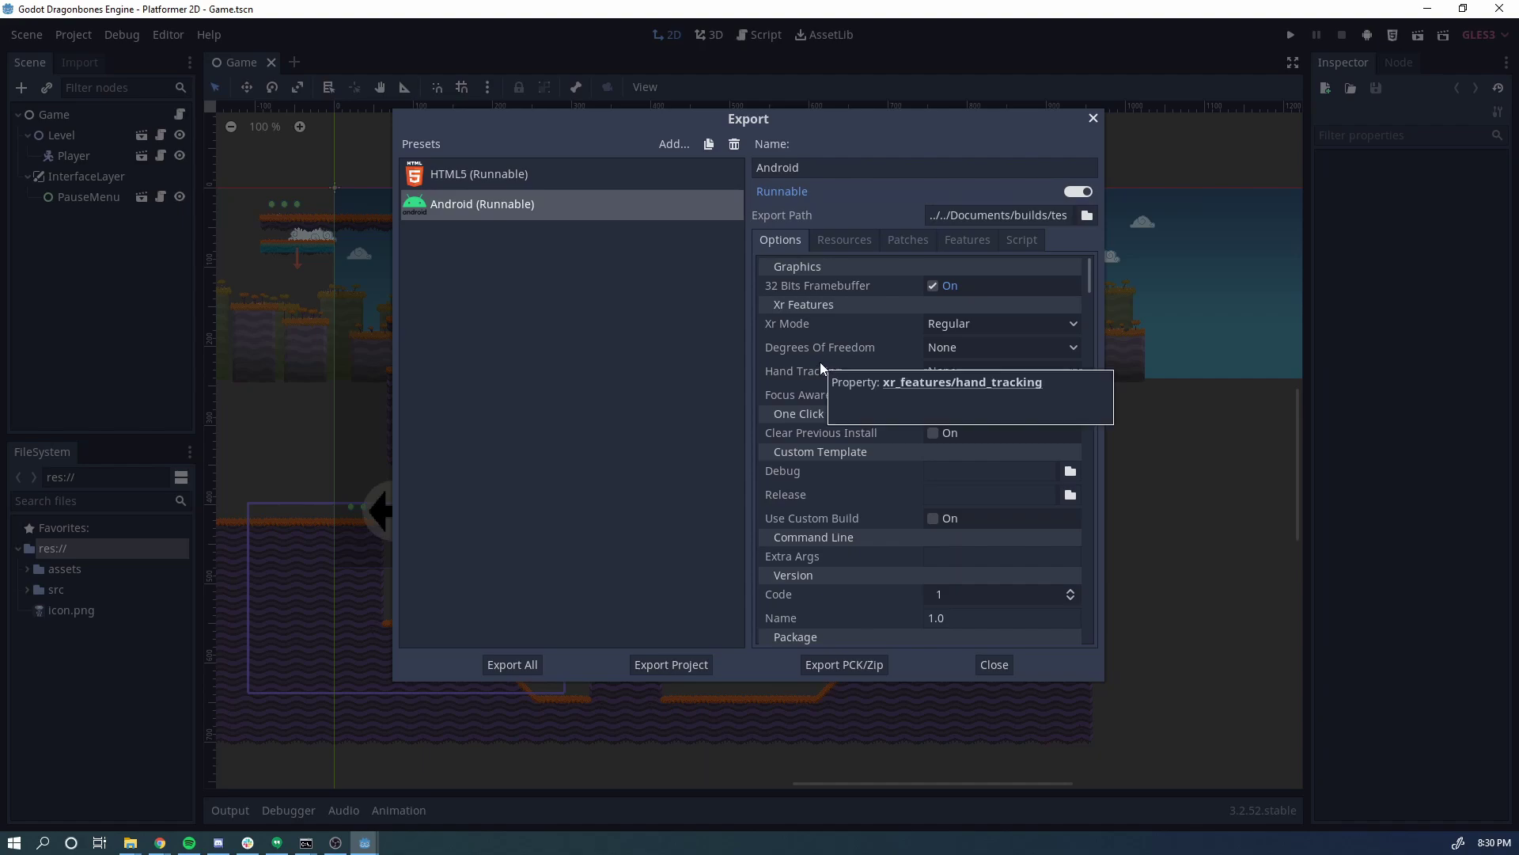
left_click(1092, 118)
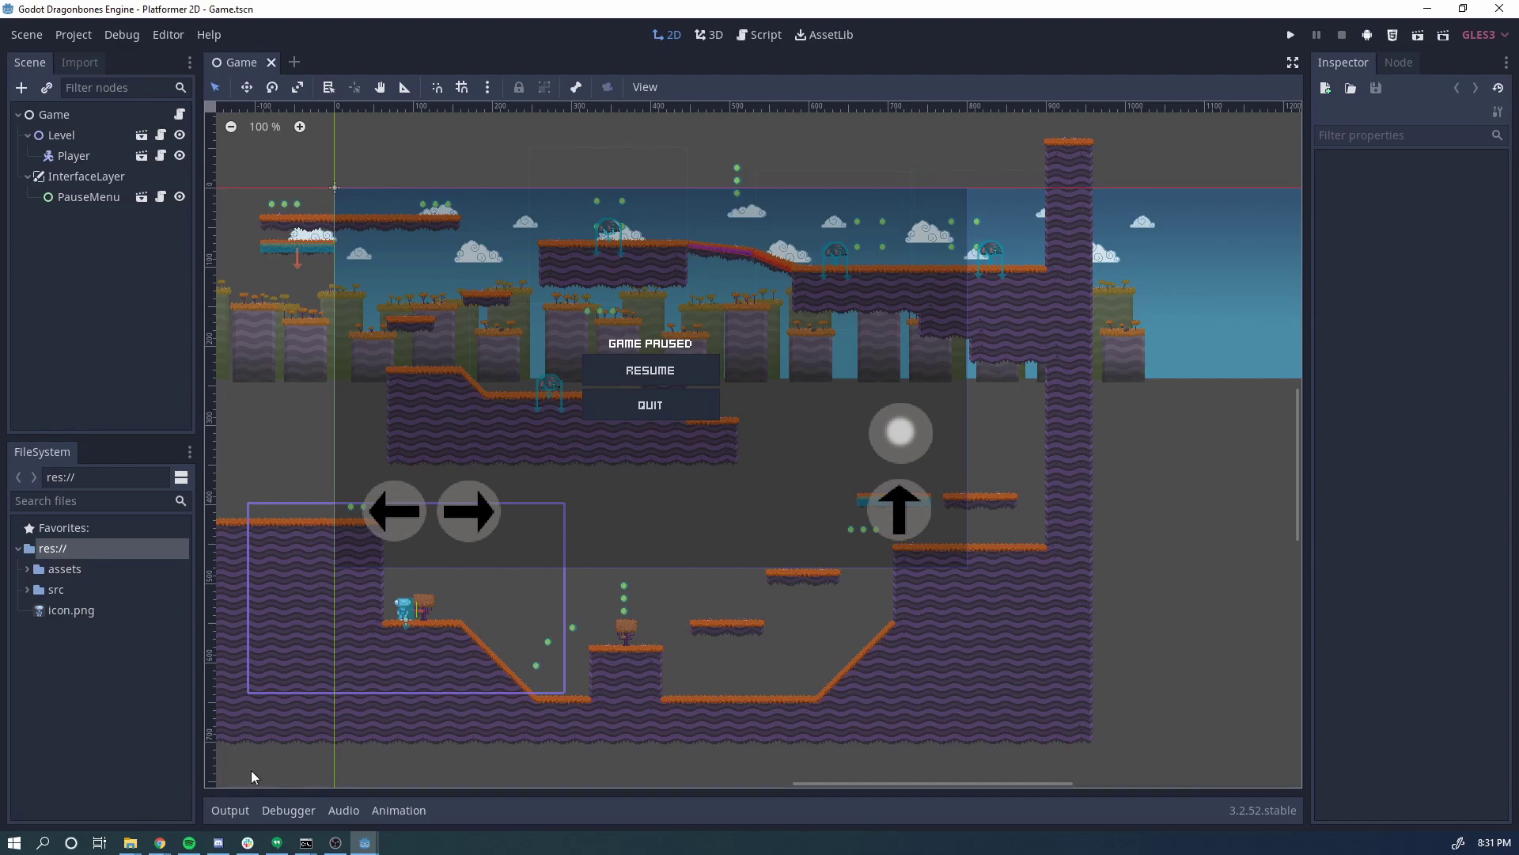
- In File Explorer, open Documents\builds and copy test.apk
left_click(216, 844)
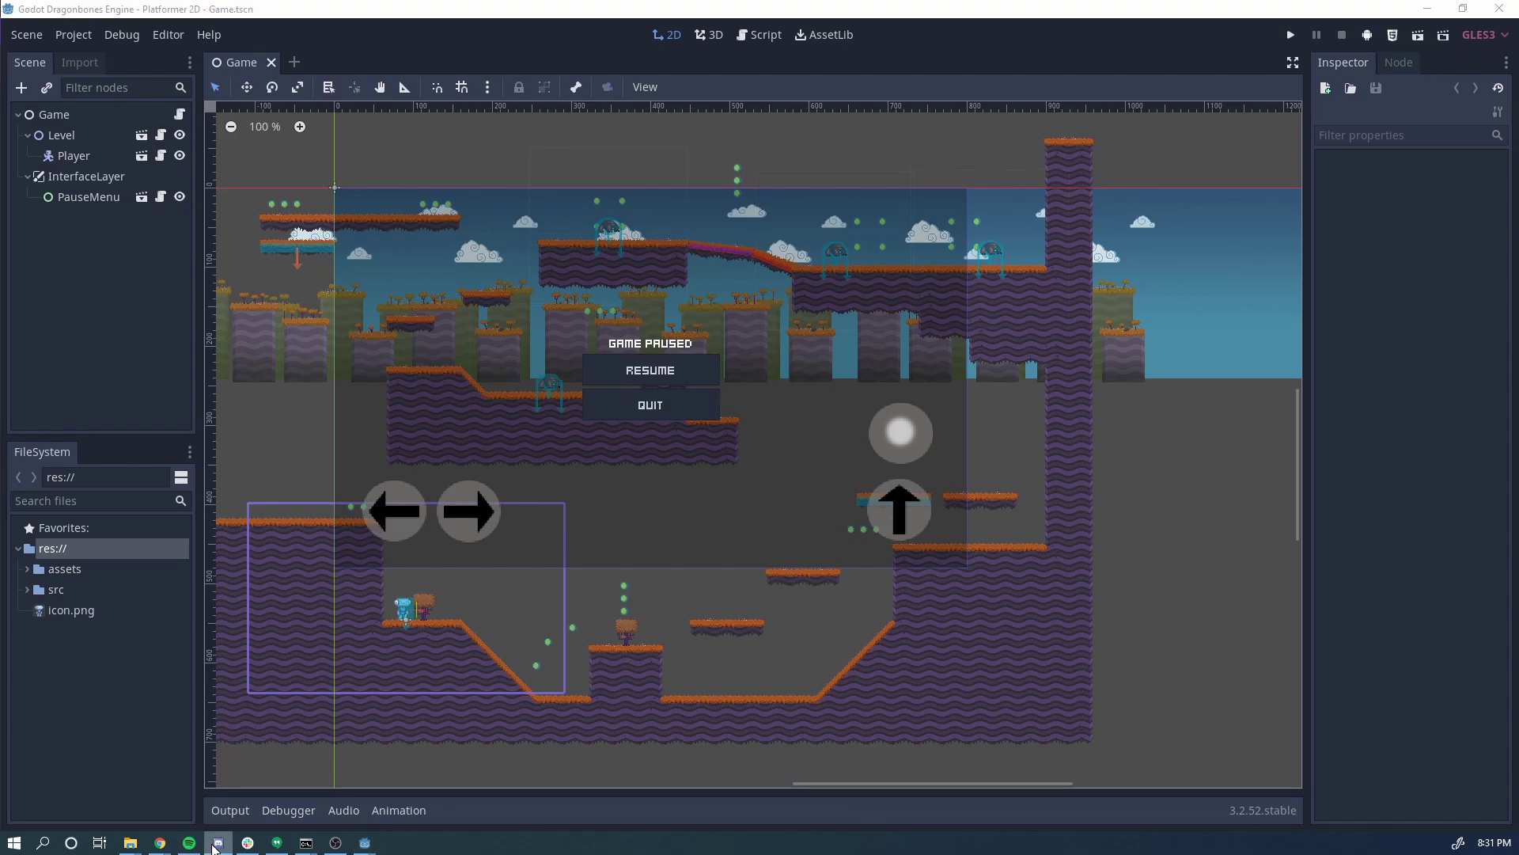
left_click(216, 844)
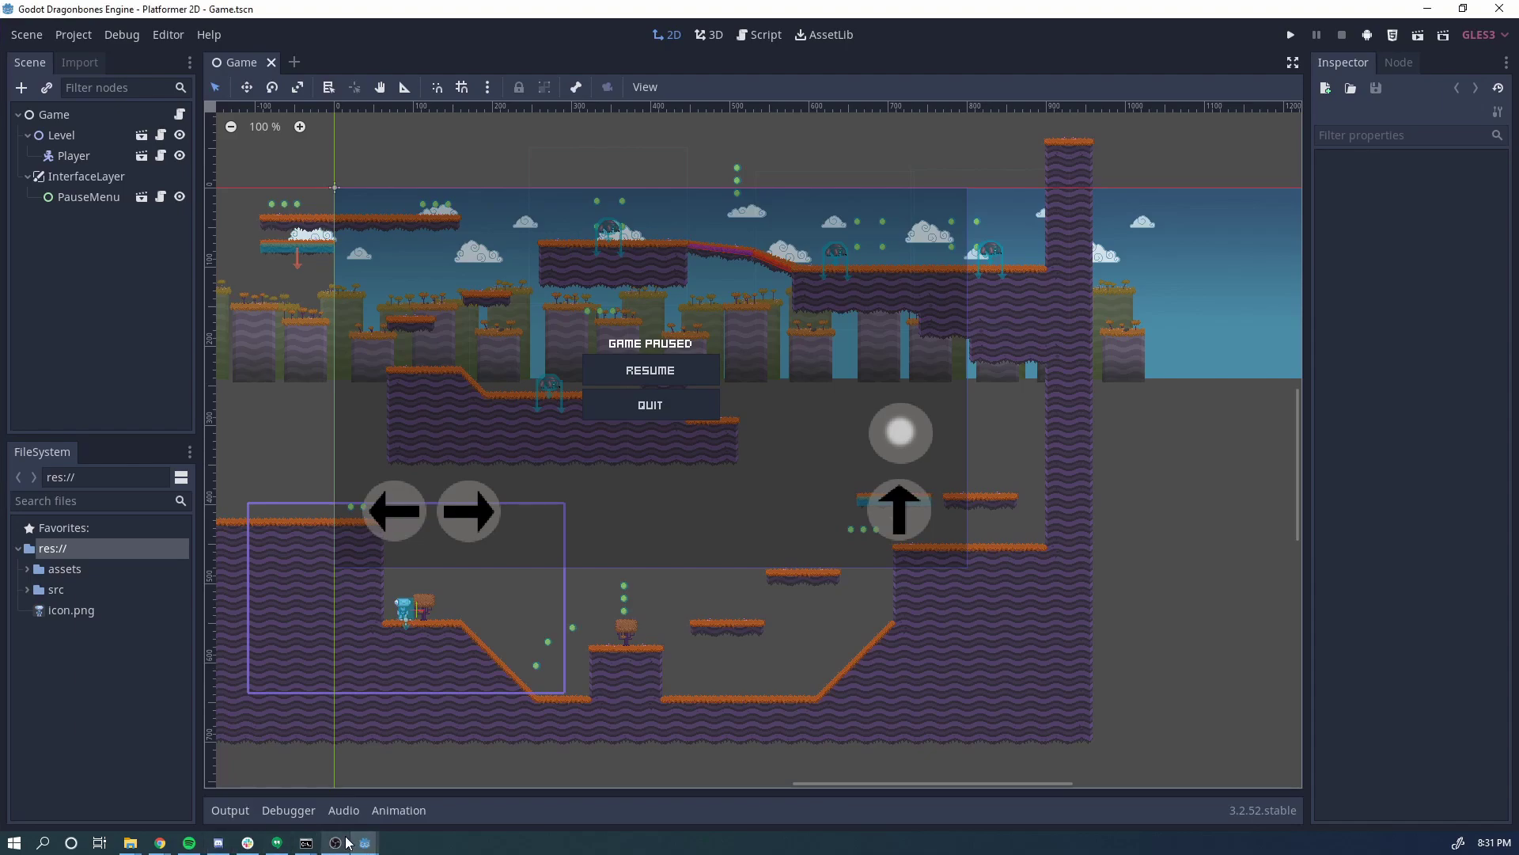
left_click(127, 846)
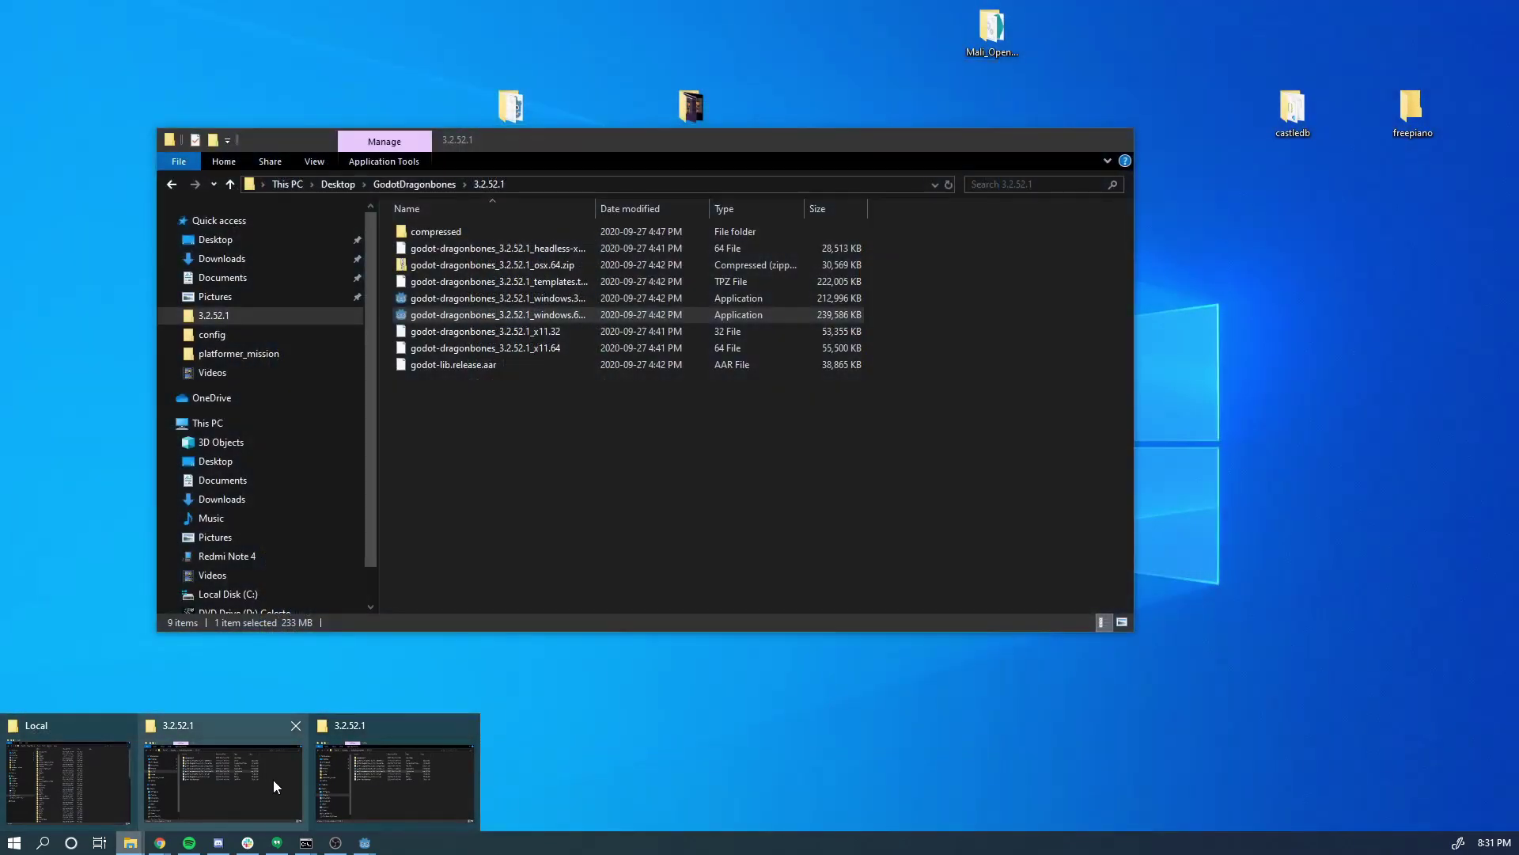
left_click(273, 780)
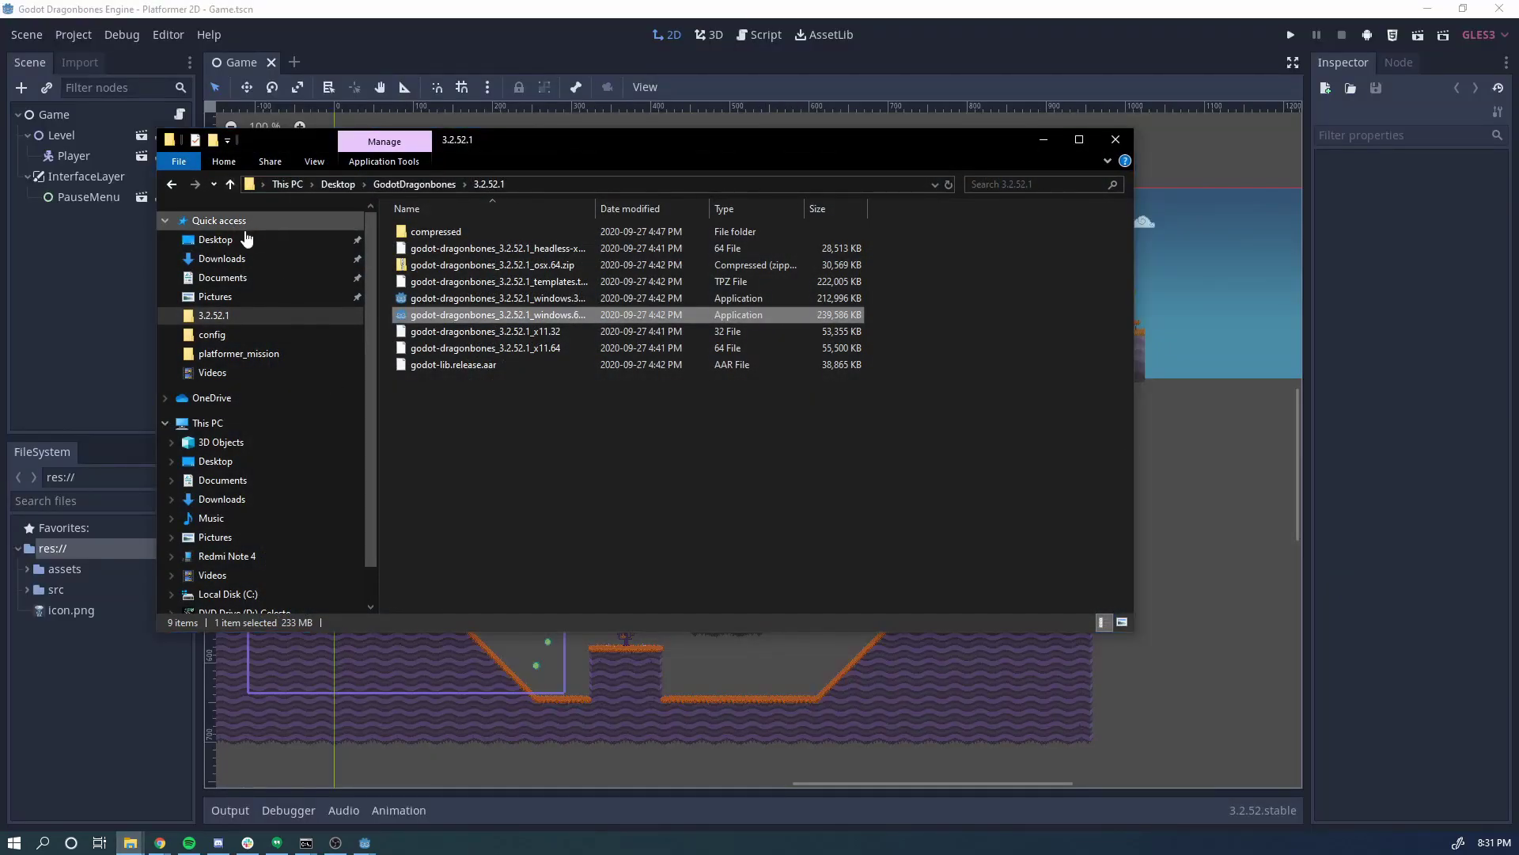
left_click(225, 279)
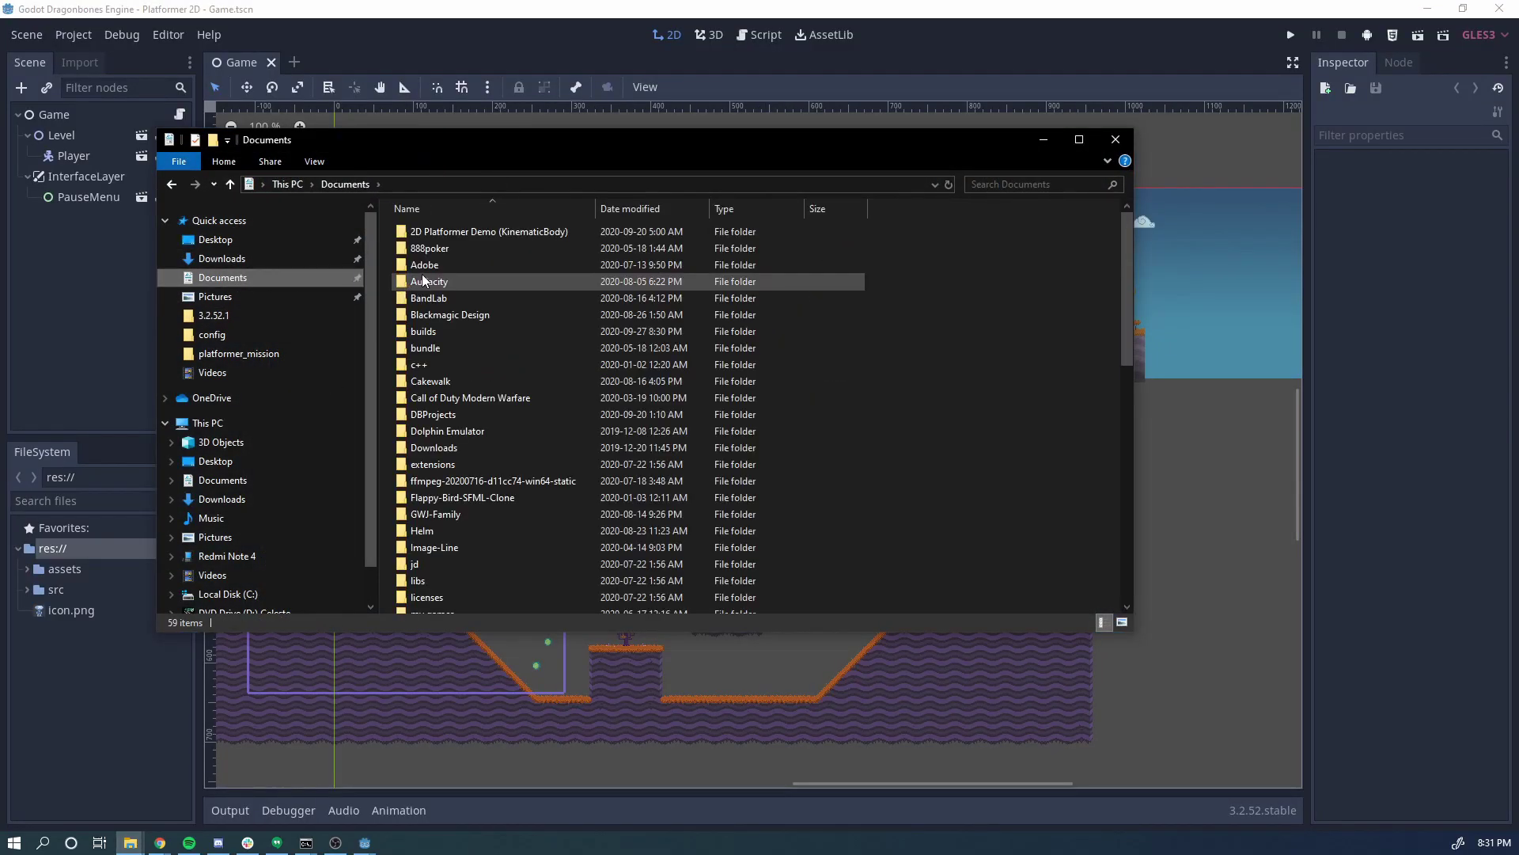
double_click(440, 329)
left_click(472, 283)
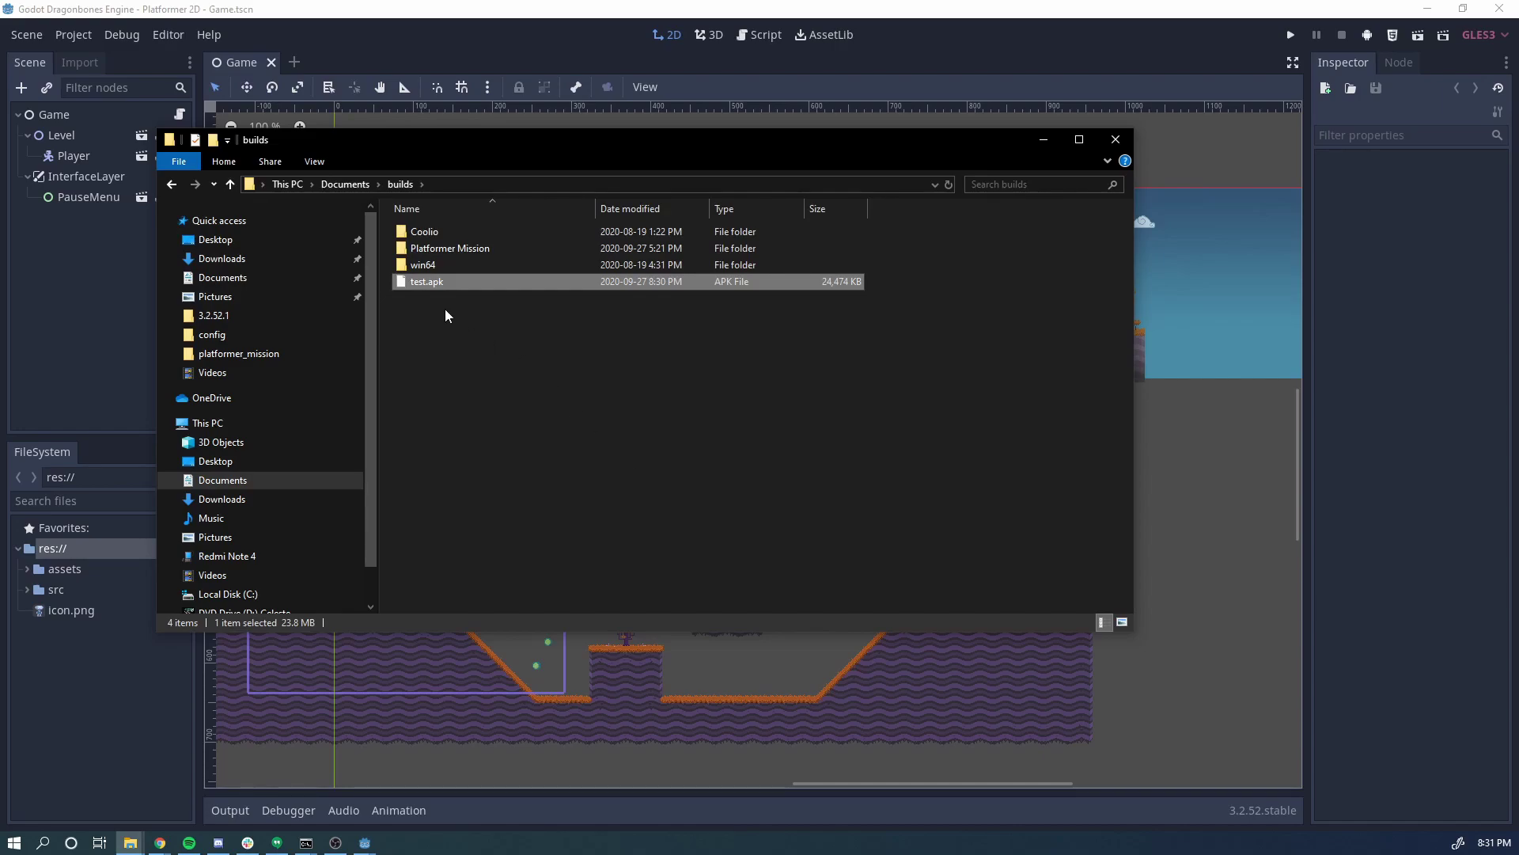
right_click(432, 282)
left_click(306, 485)
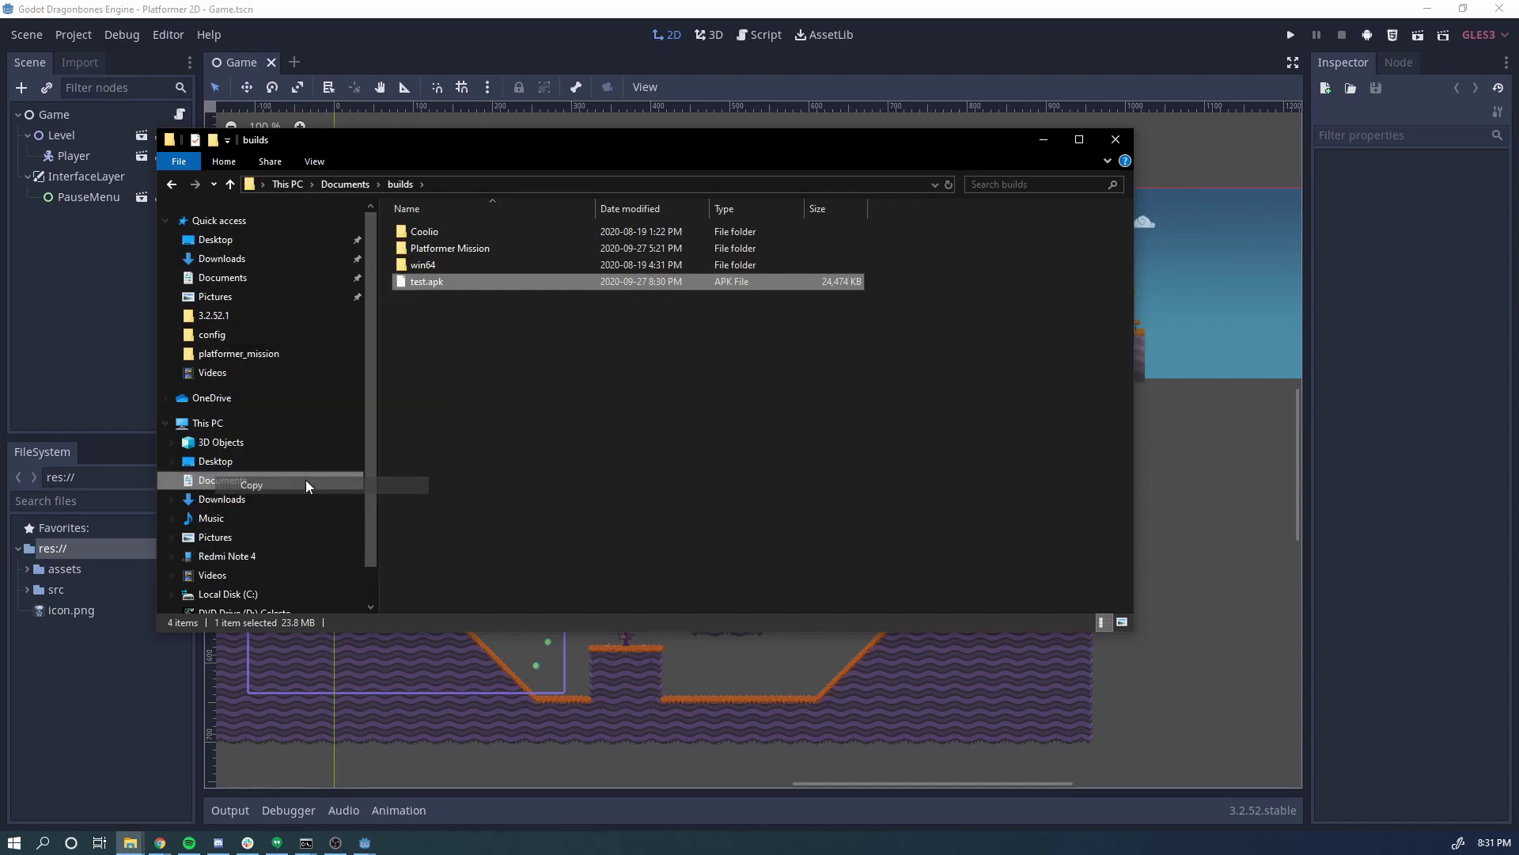
- Paste test.apk into the Redmi Note 4's internal shared storage and close the window
scroll(283, 495, "down", 1)
left_click(267, 505)
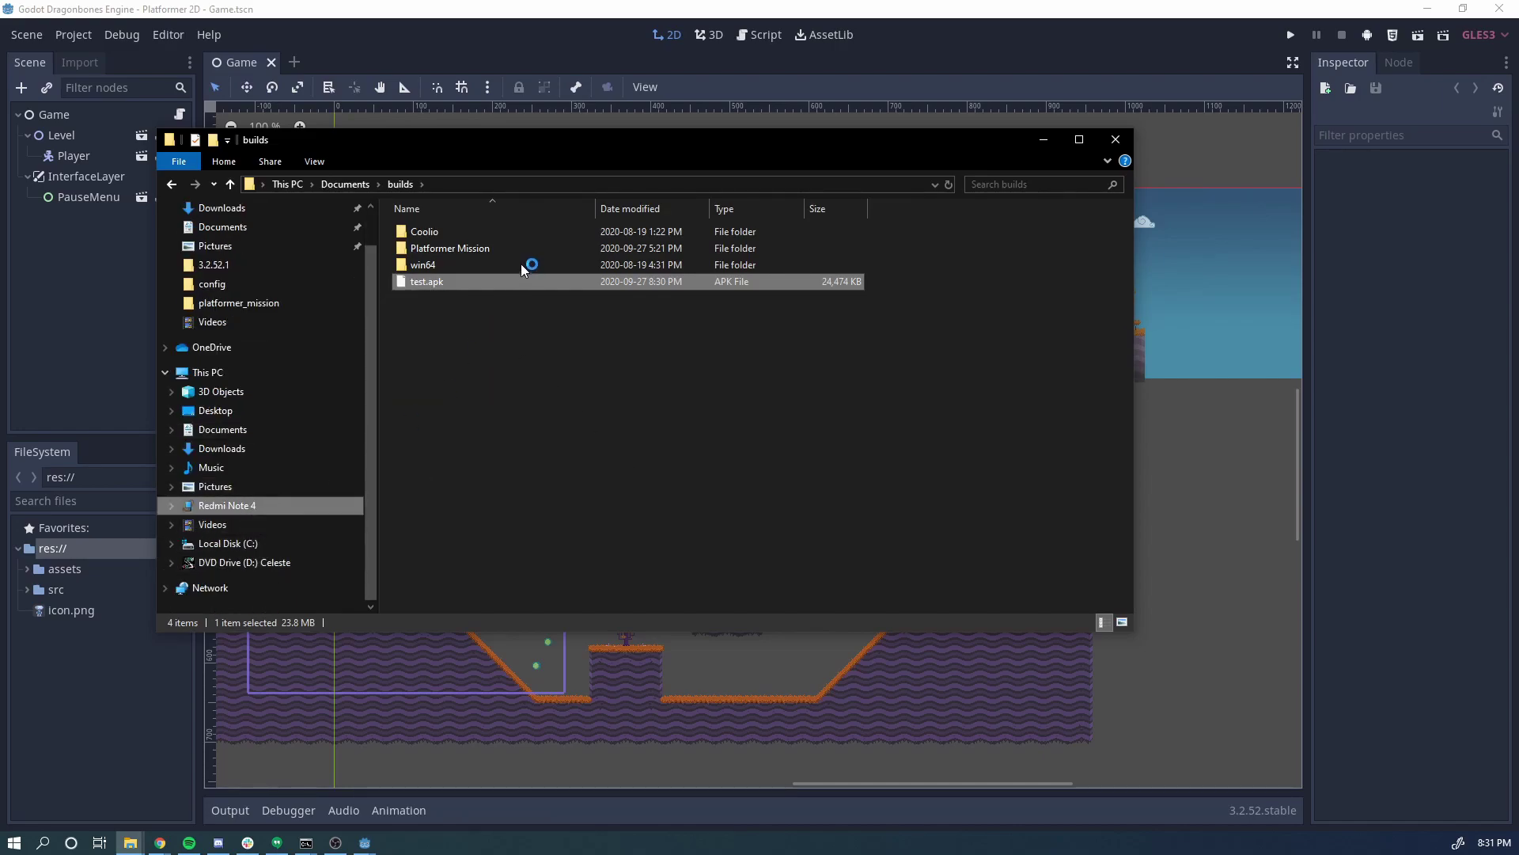
right_click(246, 505)
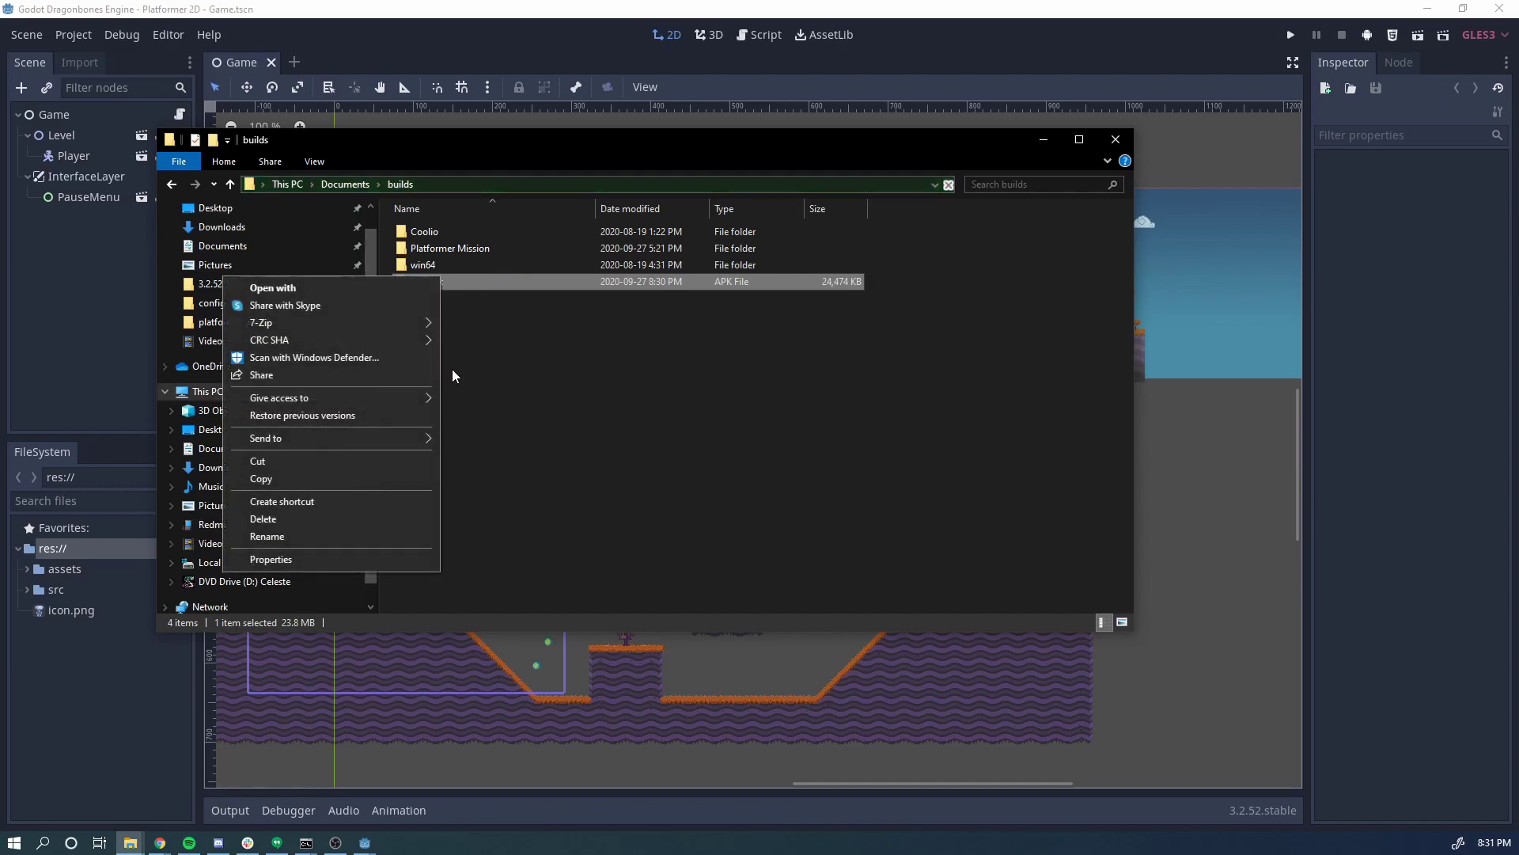
left_click(281, 485)
left_click(264, 521)
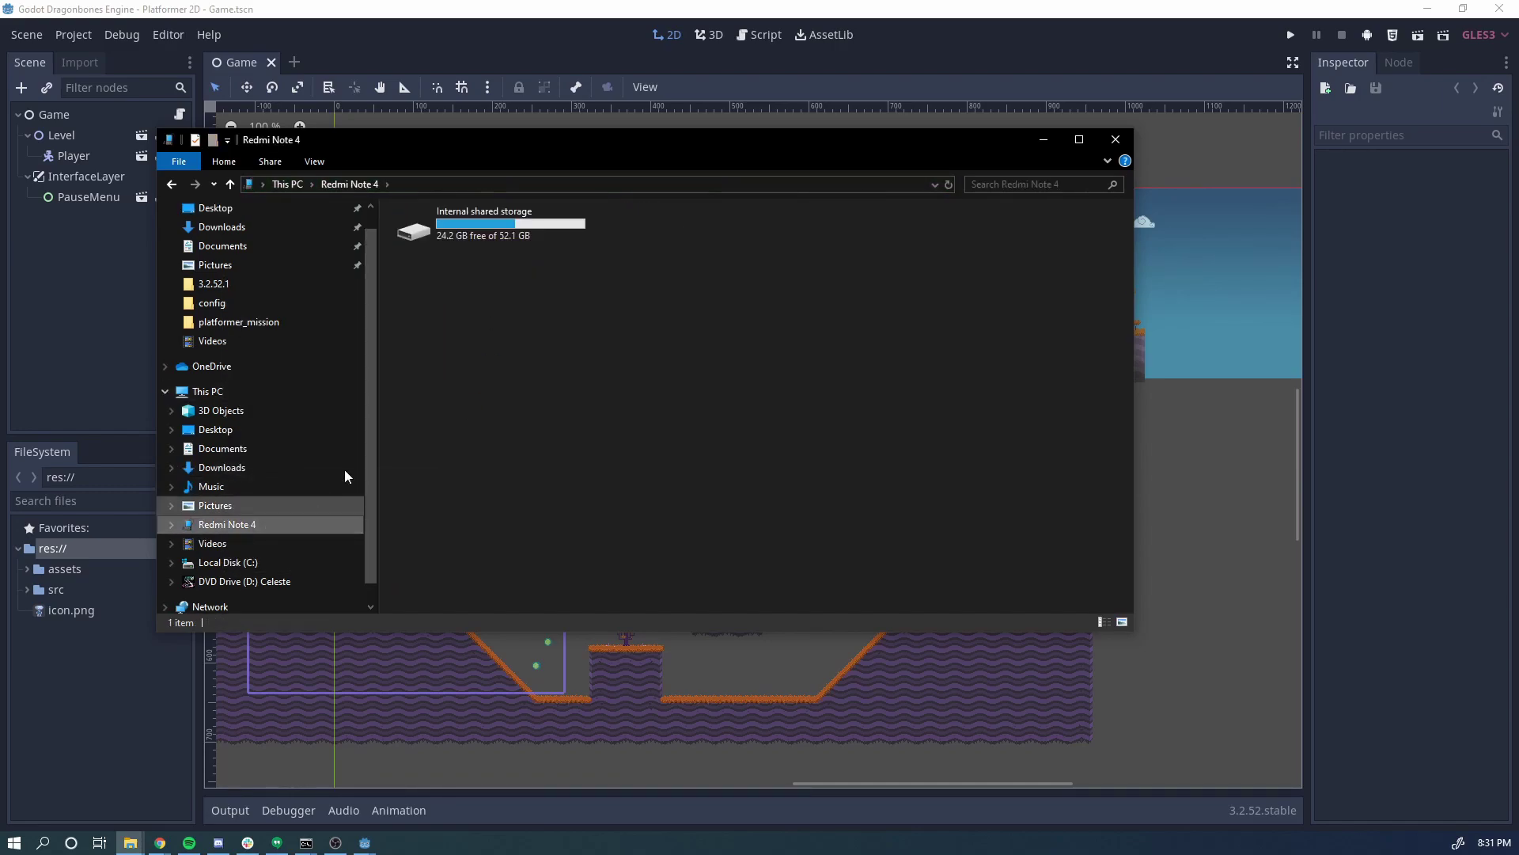
double_click(481, 238)
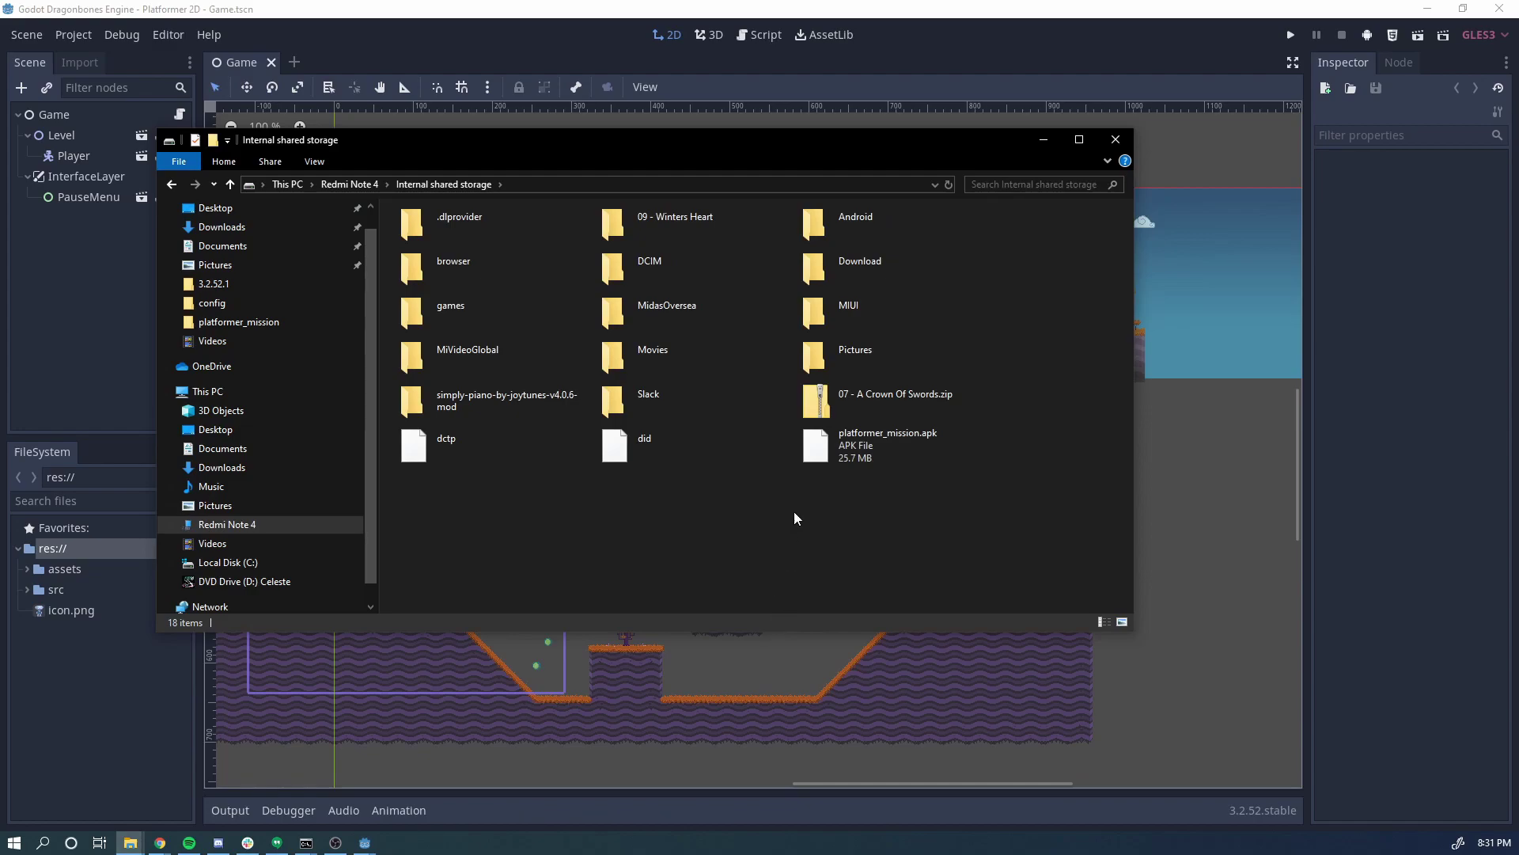
right_click(794, 508)
left_click(672, 590)
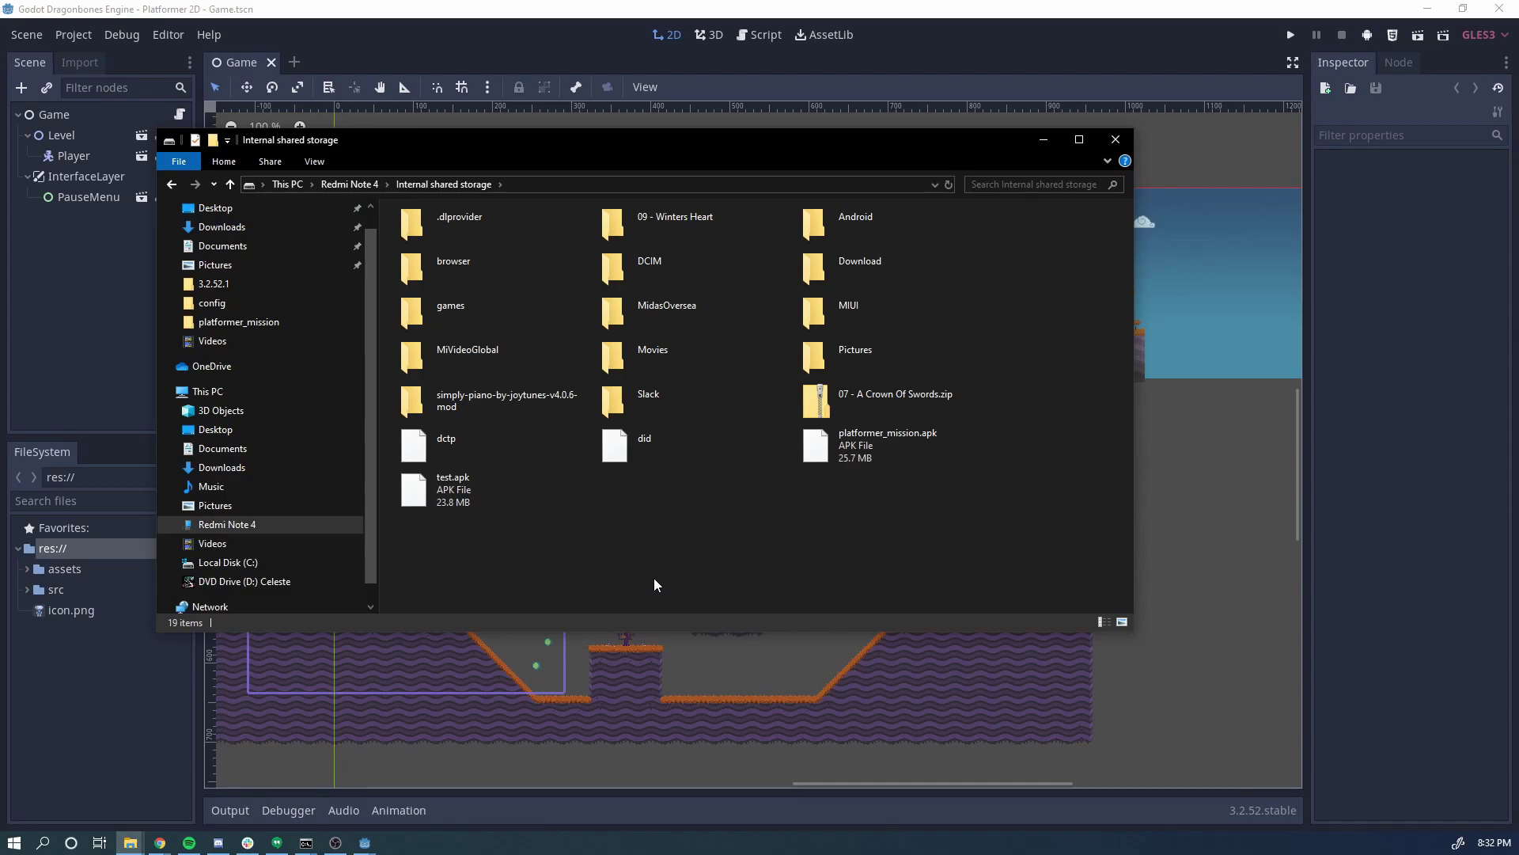
key("alt+F4")
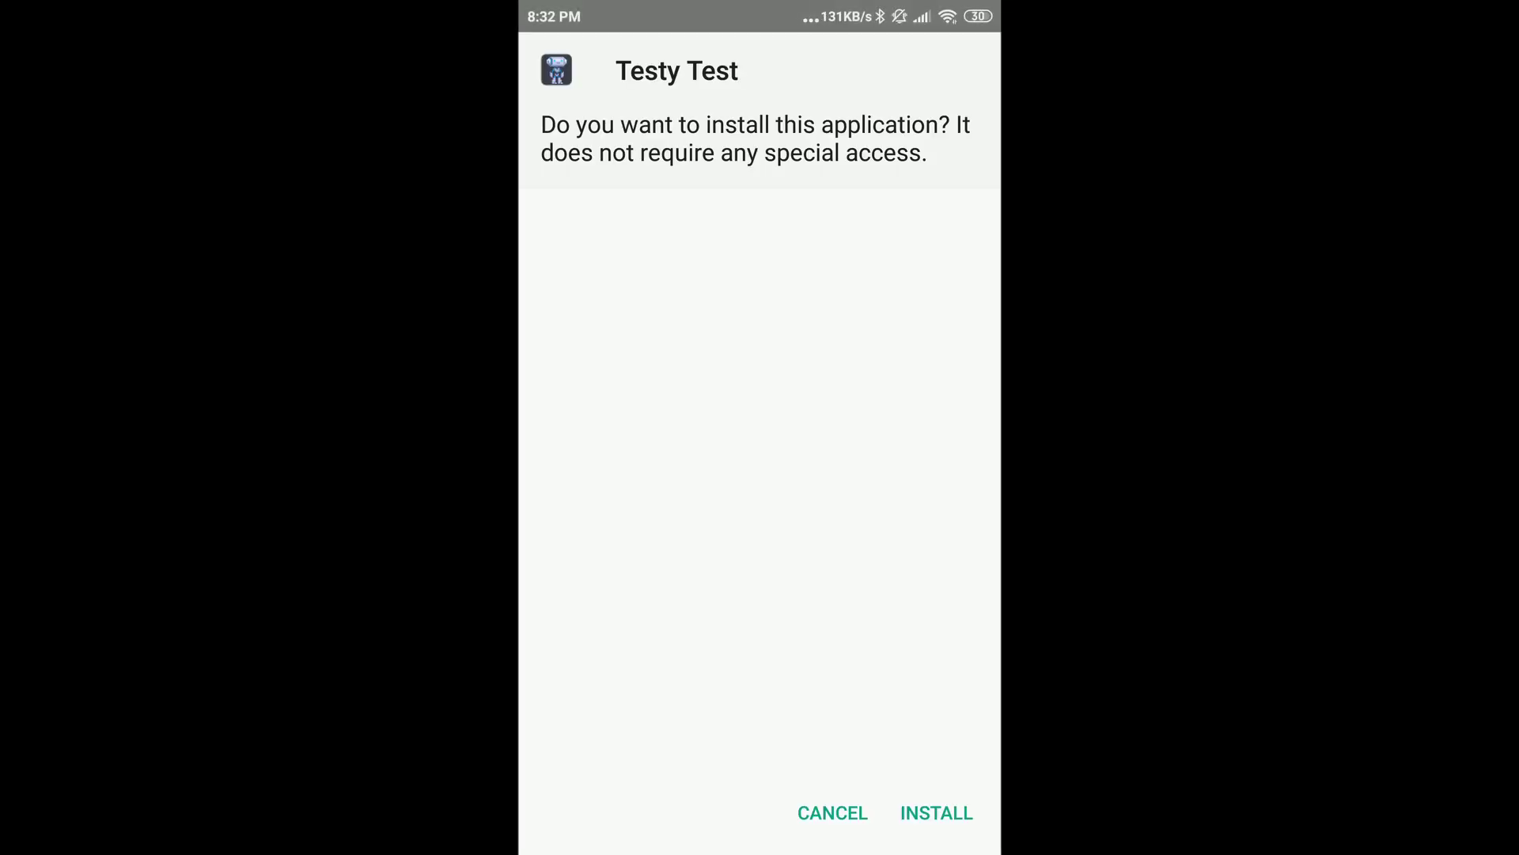
- Install Testy Test past the Play Protect warning, declining to send it for scanning
left_click(936, 812)
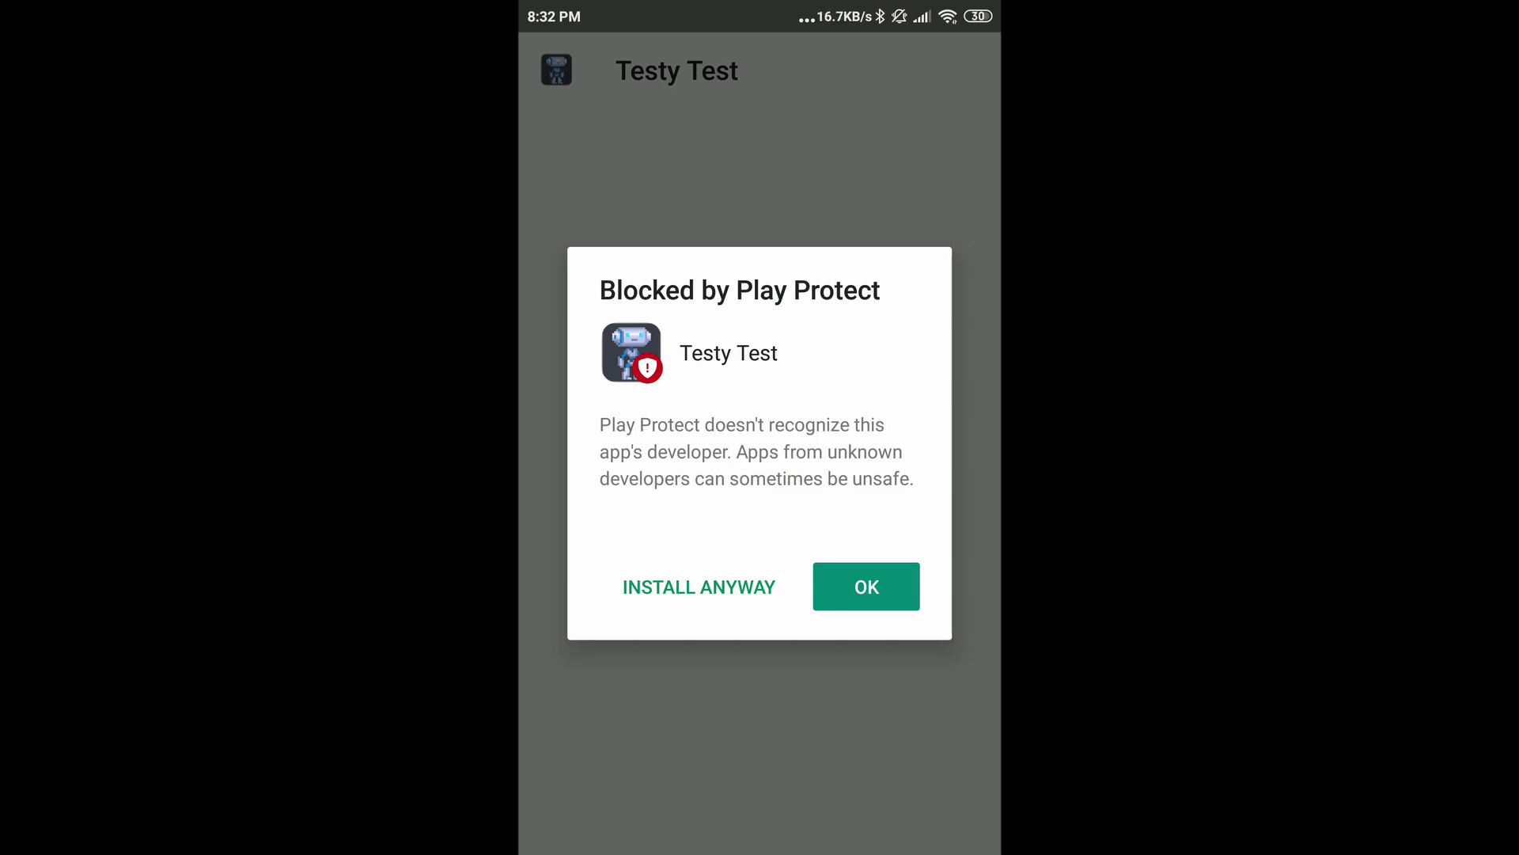
left_click(698, 587)
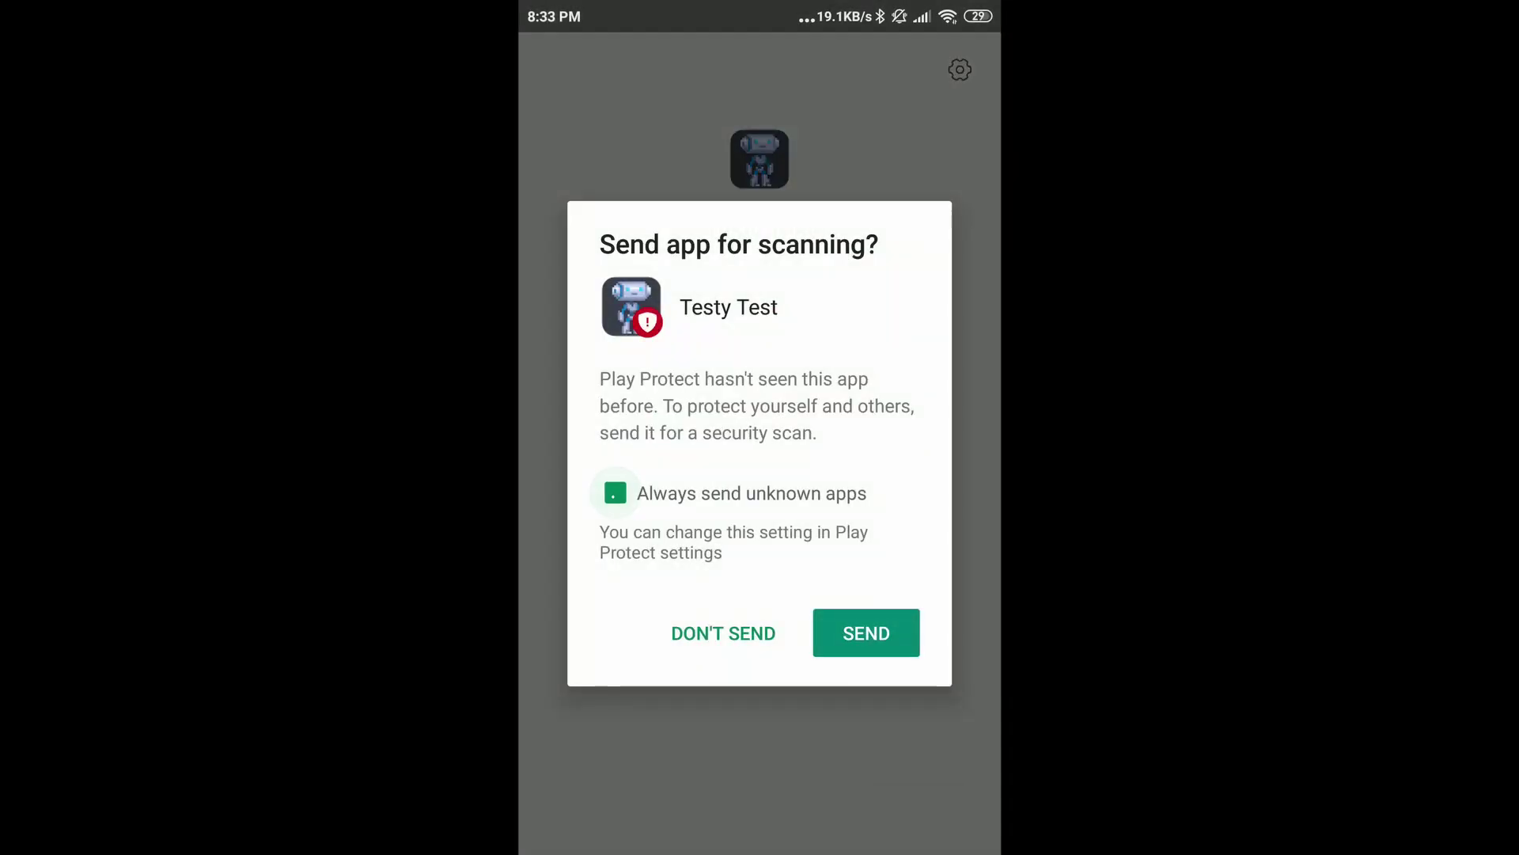
key("Escape")
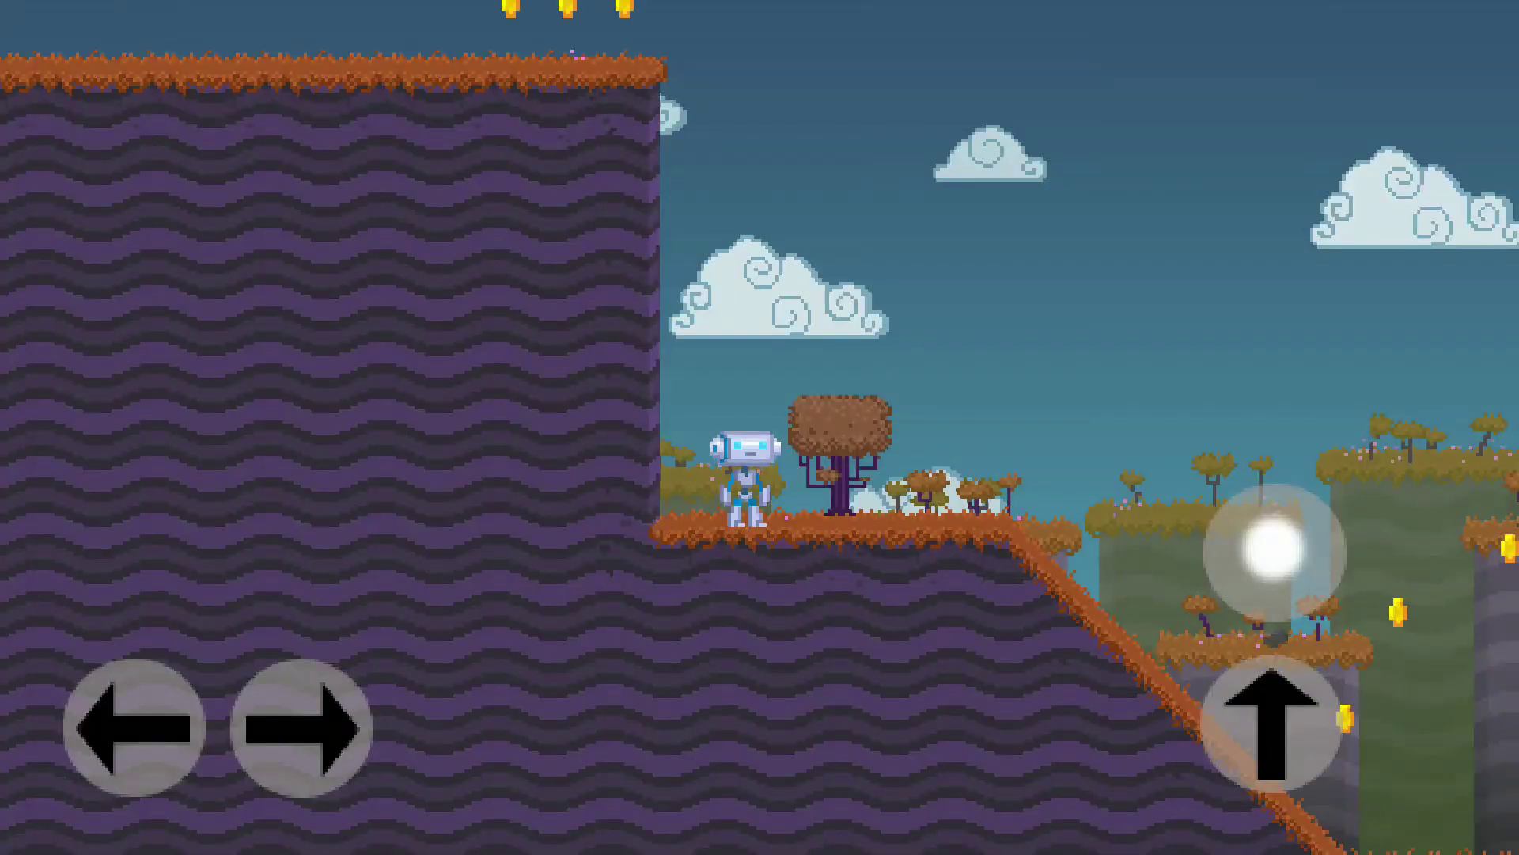
- Run the Testy Test robot right with the touch arrow, across the platforms to the wall
left_click(300, 728)
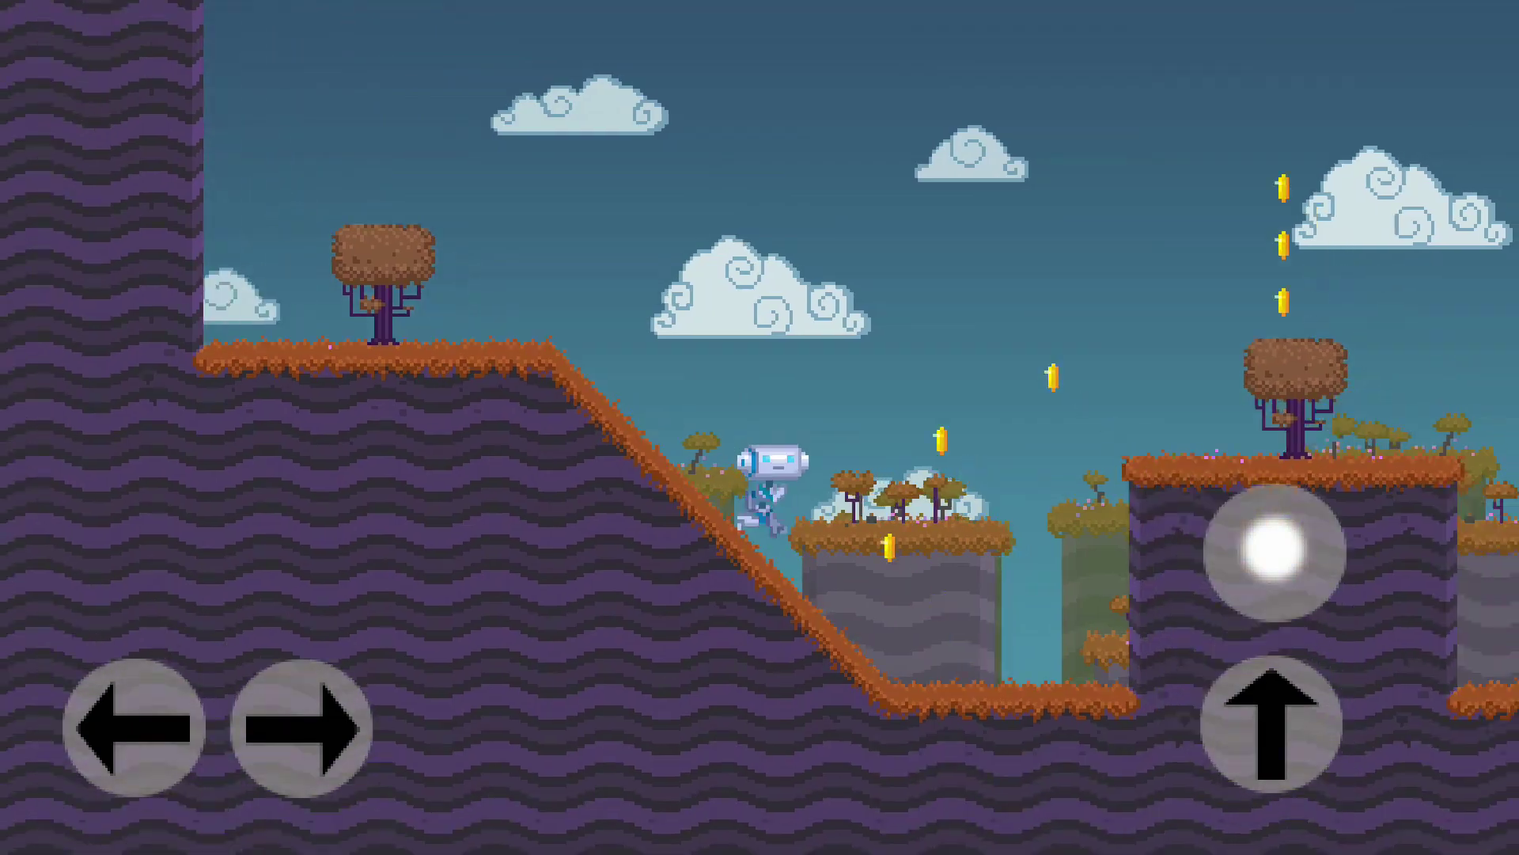
left_click(301, 728)
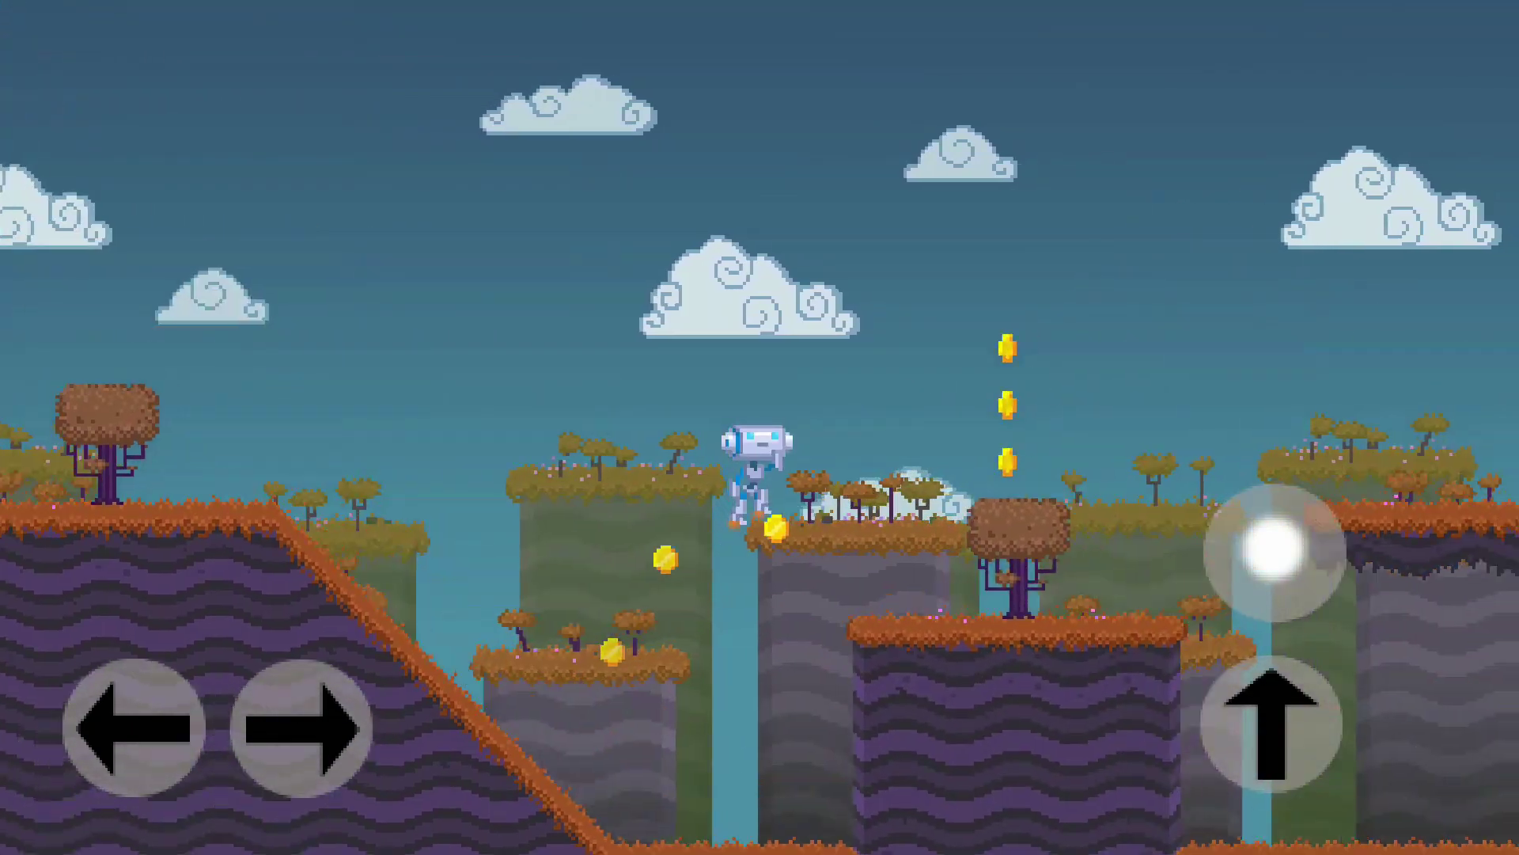
left_click(300, 728)
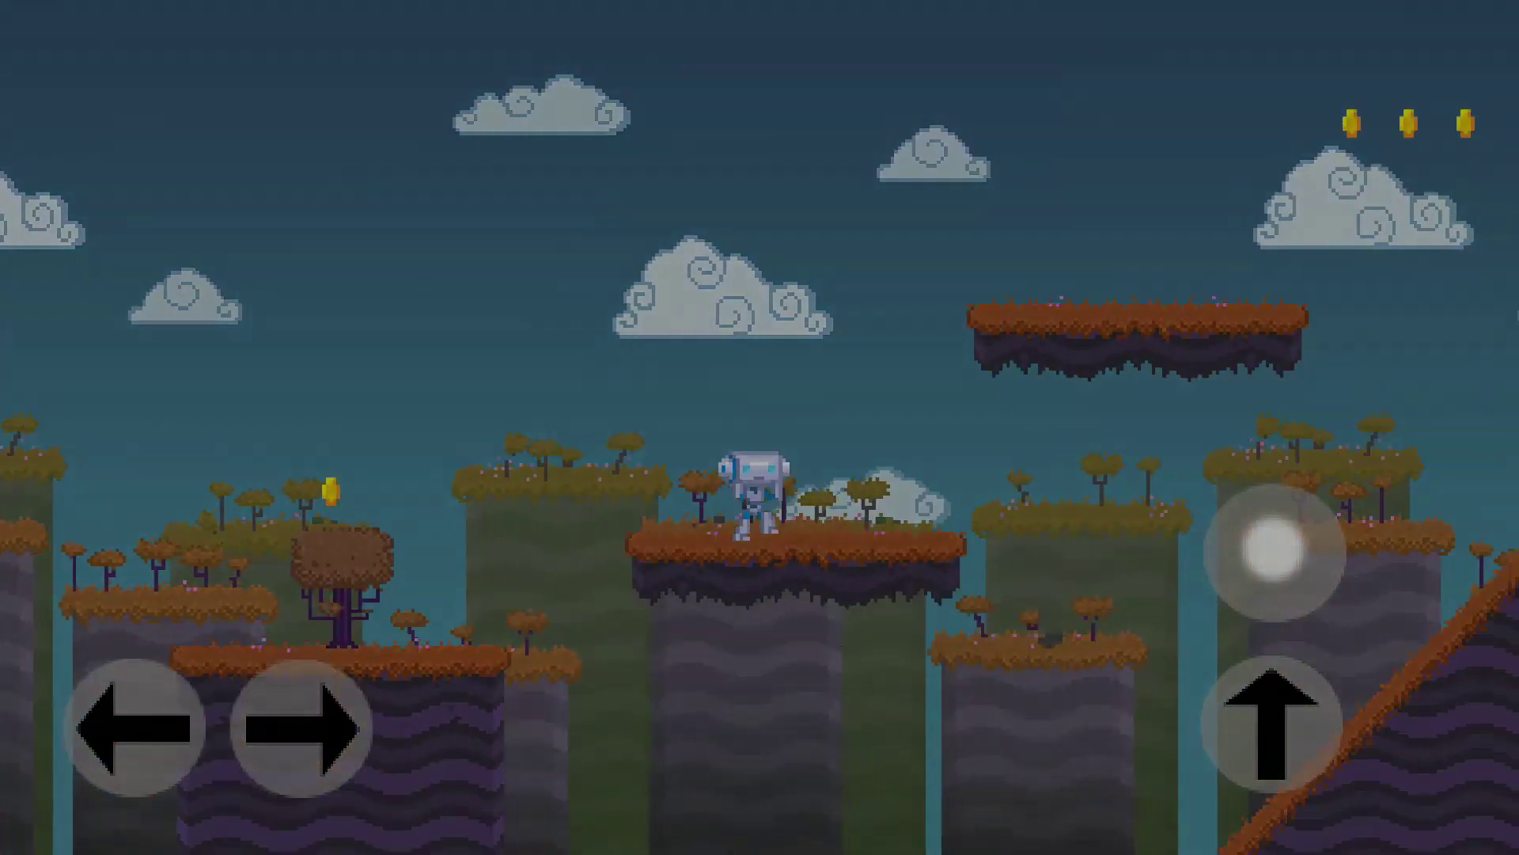
left_click(301, 728)
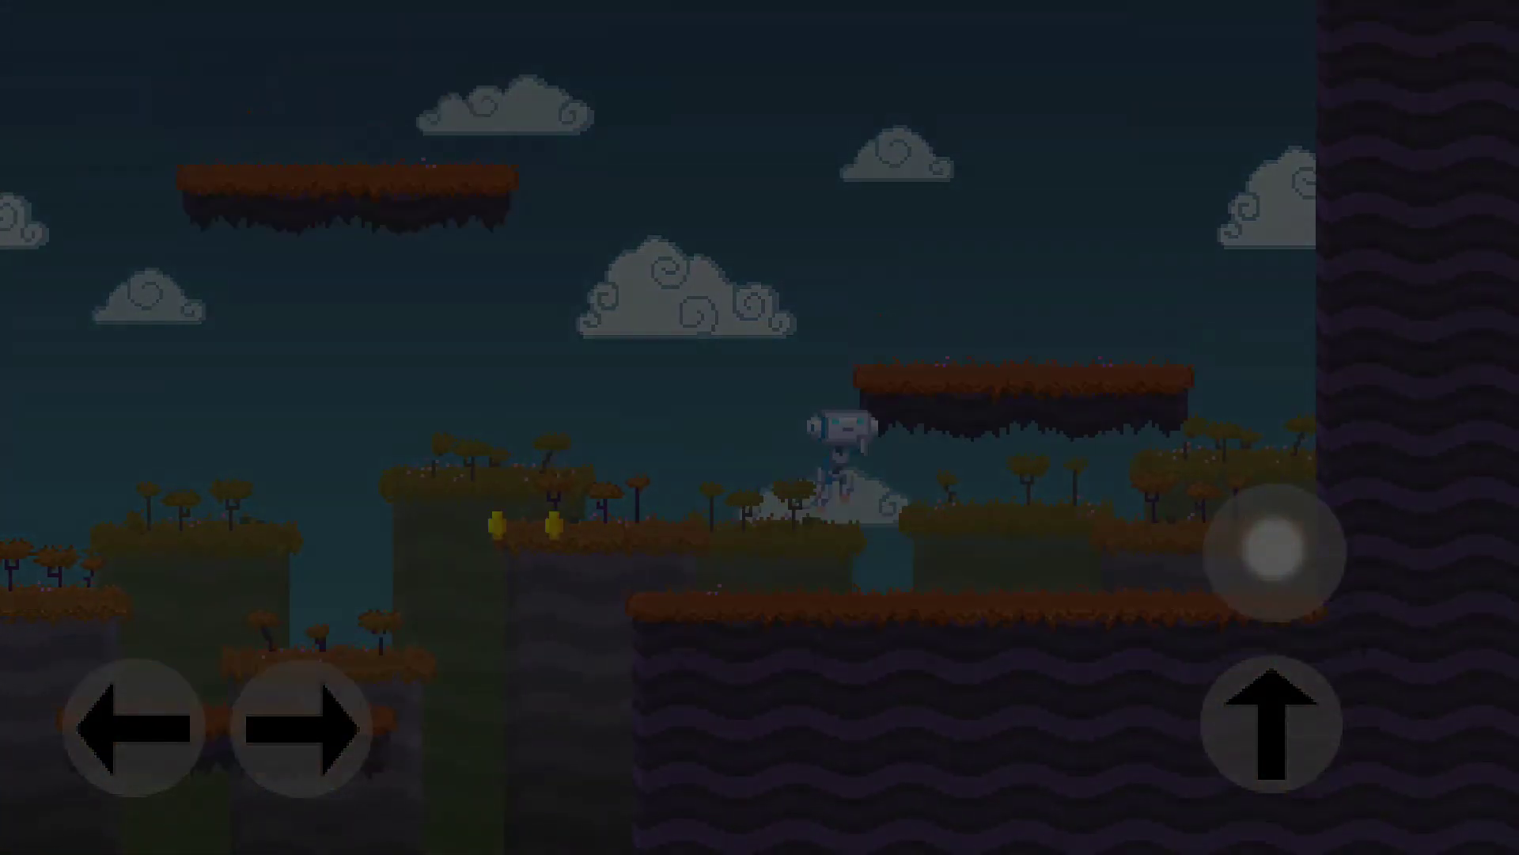